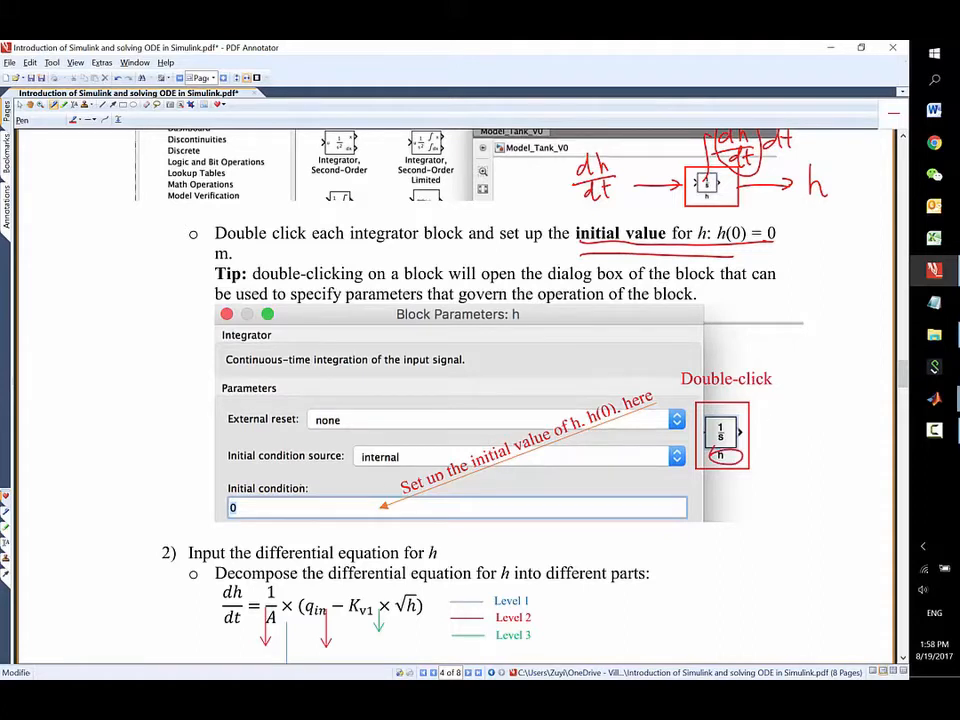
Circle the Initial condition field in the pictured dialog, and circle the right-hand side of the dh/dt equation with its decomposition.
{"action": "mouse_move", "coordinate": [222, 478]}
{"action": "left_mouse_down"}
{"action": "mouse_move", "coordinate": [228, 505]}
{"action": "mouse_move", "coordinate": [330, 470]}
{"action": "mouse_move", "coordinate": [218, 478]}
{"action": "left_mouse_up"}
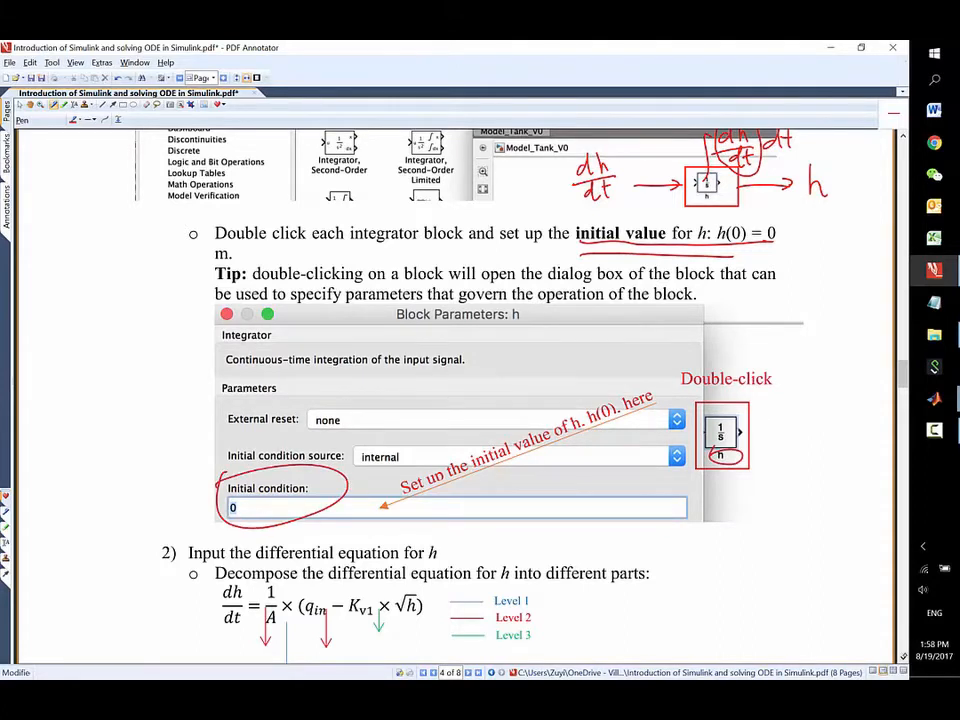
{"action": "scroll", "coordinate": [450, 400], "scroll_direction": "down", "scroll_amount": 3}
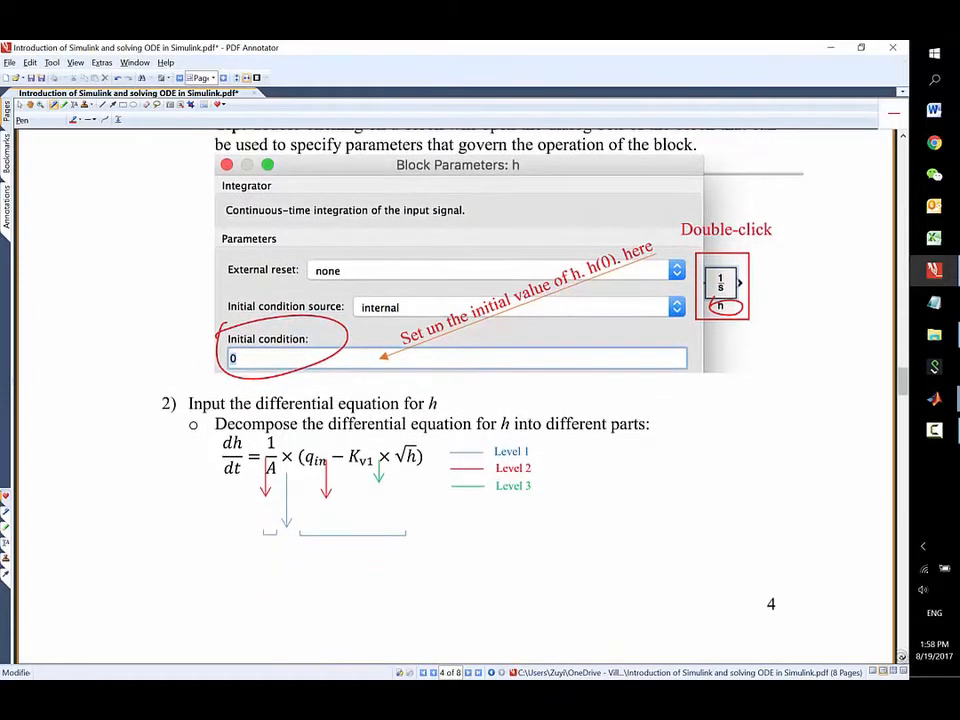
{"action": "scroll", "coordinate": [450, 400], "scroll_direction": "down", "scroll_amount": 1}
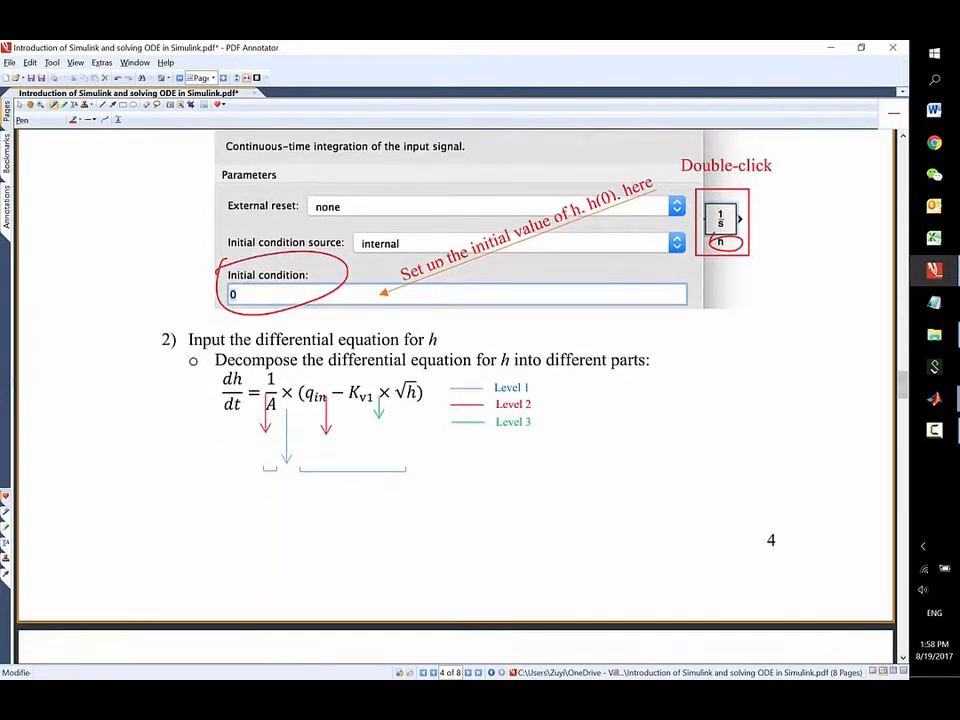
{"action": "mouse_move", "coordinate": [268, 346]}
{"action": "left_mouse_down"}
{"action": "mouse_move", "coordinate": [256, 458]}
{"action": "mouse_move", "coordinate": [578, 482]}
{"action": "mouse_move", "coordinate": [265, 352]}
{"action": "mouse_move", "coordinate": [252, 385]}
{"action": "left_mouse_up"}
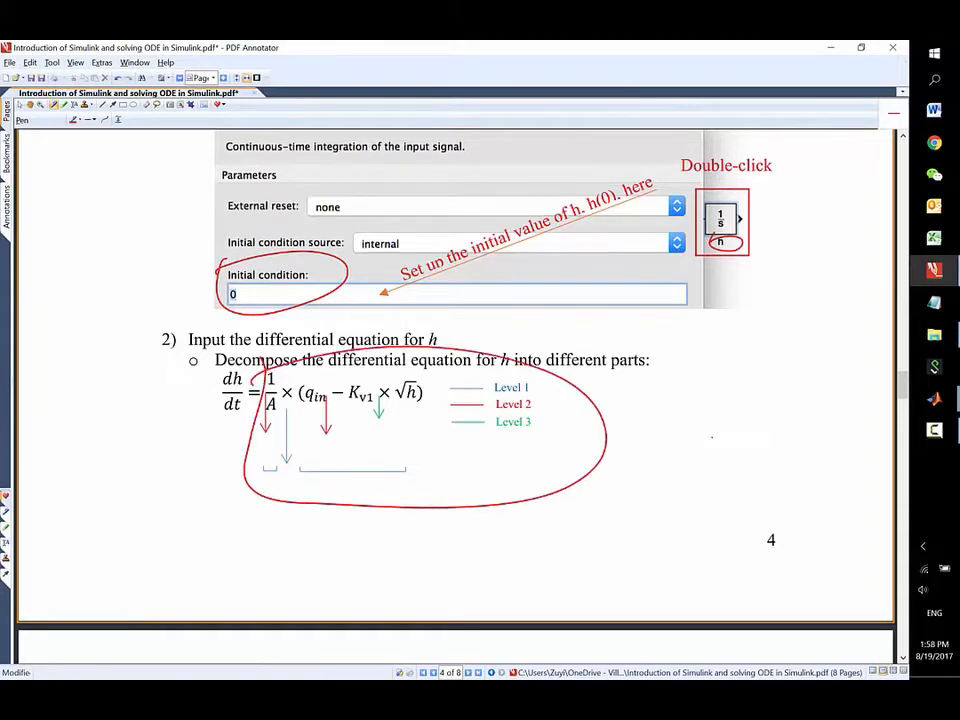
Sketch dh/dt with an arrow leading into a boxed 1/s beside the circled equation.
{"action": "mouse_move", "coordinate": [722, 437]}
{"action": "left_mouse_down"}
{"action": "mouse_move", "coordinate": [795, 440]}
{"action": "mouse_move", "coordinate": [722, 475]}
{"action": "left_mouse_up"}
{"action": "mouse_move", "coordinate": [762, 438]}
{"action": "left_mouse_down"}
{"action": "mouse_move", "coordinate": [800, 455]}
{"action": "mouse_move", "coordinate": [758, 467]}
{"action": "left_mouse_up"}
{"action": "left_click_drag", "start_coordinate": [664, 461], "coordinate": [720, 458]}
{"action": "left_click_drag", "start_coordinate": [705, 451], "coordinate": [706, 466]}
{"action": "left_click_drag", "start_coordinate": [656, 420], "coordinate": [686, 441]}
{"action": "mouse_move", "coordinate": [665, 448]}
{"action": "left_mouse_down"}
{"action": "mouse_move", "coordinate": [661, 459]}
{"action": "mouse_move", "coordinate": [671, 460]}
{"action": "left_mouse_up"}
{"action": "mouse_move", "coordinate": [682, 444]}
{"action": "left_mouse_down"}
{"action": "mouse_move", "coordinate": [683, 459]}
{"action": "mouse_move", "coordinate": [688, 450]}
{"action": "left_mouse_up"}
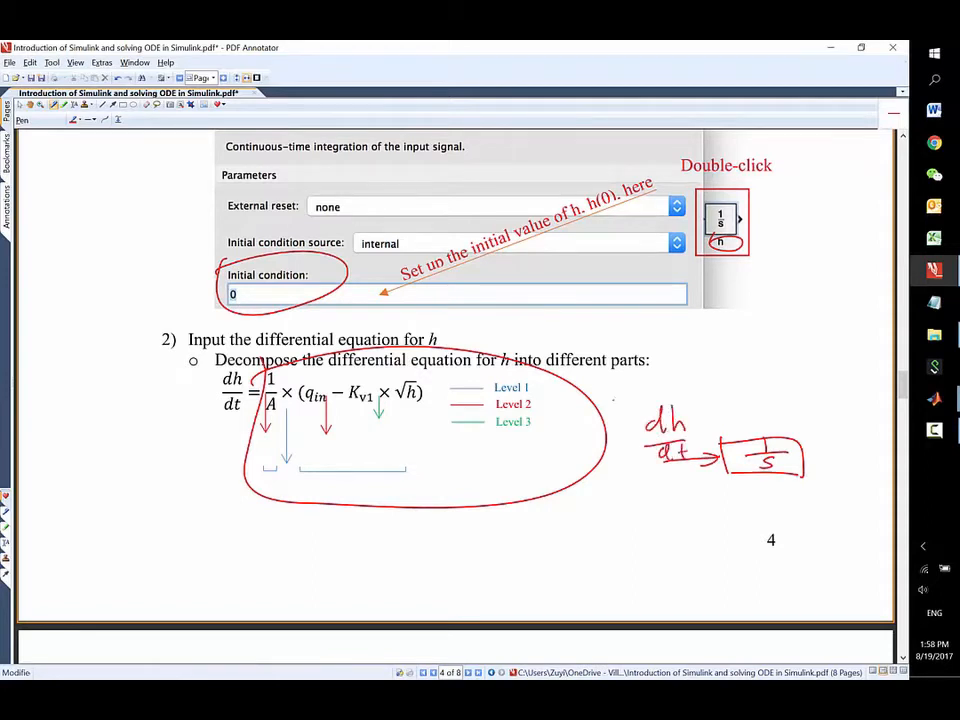
Mark the circled equation with an asterisk, bracket its two Level 1 factors and underline the Level 1 legend entry.
{"action": "mouse_move", "coordinate": [603, 360]}
{"action": "left_mouse_down"}
{"action": "mouse_move", "coordinate": [598, 402]}
{"action": "mouse_move", "coordinate": [616, 394]}
{"action": "left_mouse_up"}
{"action": "left_click_drag", "start_coordinate": [614, 366], "coordinate": [586, 396]}
{"action": "mouse_move", "coordinate": [297, 452]}
{"action": "left_mouse_down"}
{"action": "mouse_move", "coordinate": [298, 472]}
{"action": "mouse_move", "coordinate": [380, 478]}
{"action": "mouse_move", "coordinate": [422, 452]}
{"action": "left_mouse_up"}
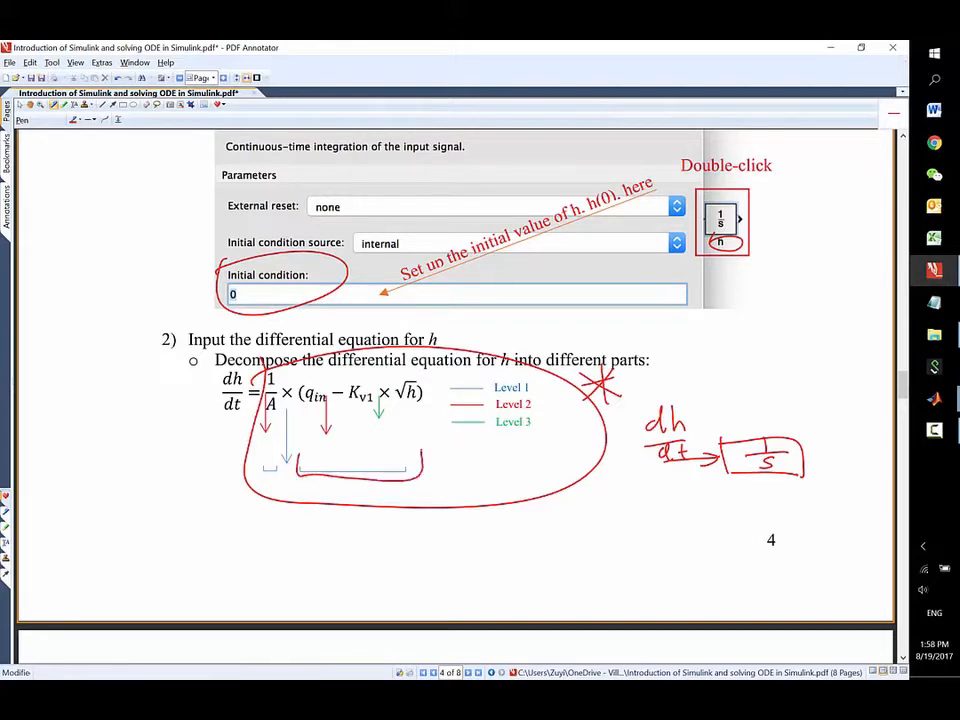
{"action": "mouse_move", "coordinate": [257, 462]}
{"action": "left_mouse_down"}
{"action": "mouse_move", "coordinate": [278, 474]}
{"action": "mouse_move", "coordinate": [279, 458]}
{"action": "left_mouse_up"}
{"action": "left_click_drag", "start_coordinate": [445, 395], "coordinate": [541, 392]}
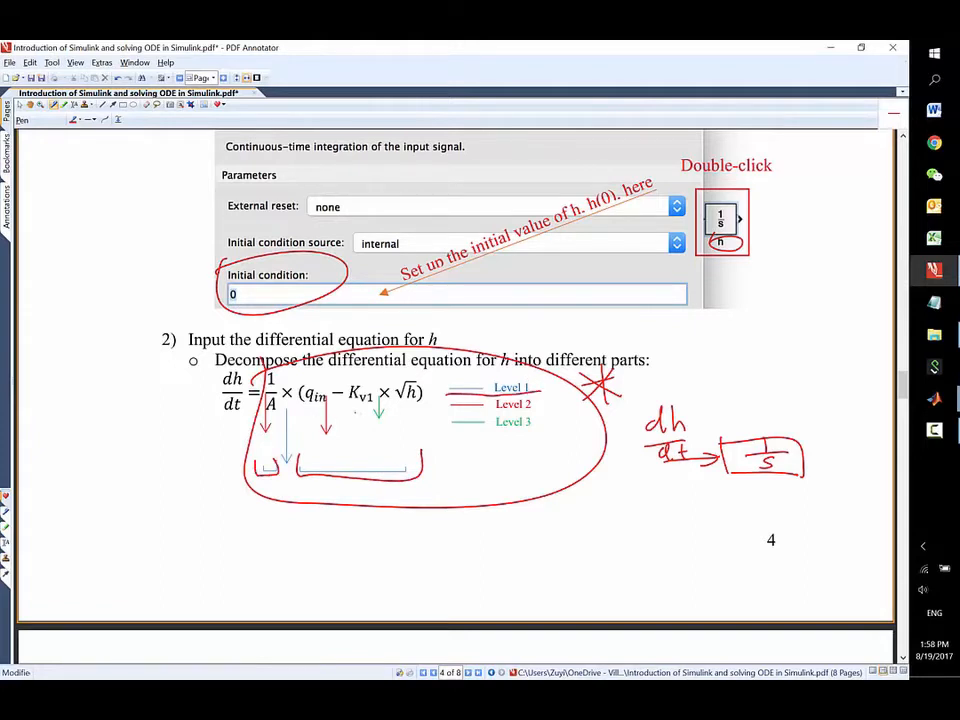
Mark the parentheses, circle the qin and Kv1×√h terms, and underline the Level 2 legend entry.
{"action": "left_click_drag", "start_coordinate": [297, 409], "coordinate": [309, 412]}
{"action": "left_click_drag", "start_coordinate": [413, 404], "coordinate": [426, 403]}
{"action": "left_click_drag", "start_coordinate": [413, 408], "coordinate": [427, 407]}
{"action": "mouse_move", "coordinate": [312, 381]}
{"action": "left_mouse_down"}
{"action": "mouse_move", "coordinate": [325, 420]}
{"action": "mouse_move", "coordinate": [309, 391]}
{"action": "mouse_move", "coordinate": [347, 406]}
{"action": "mouse_move", "coordinate": [404, 402]}
{"action": "mouse_move", "coordinate": [394, 376]}
{"action": "left_mouse_up"}
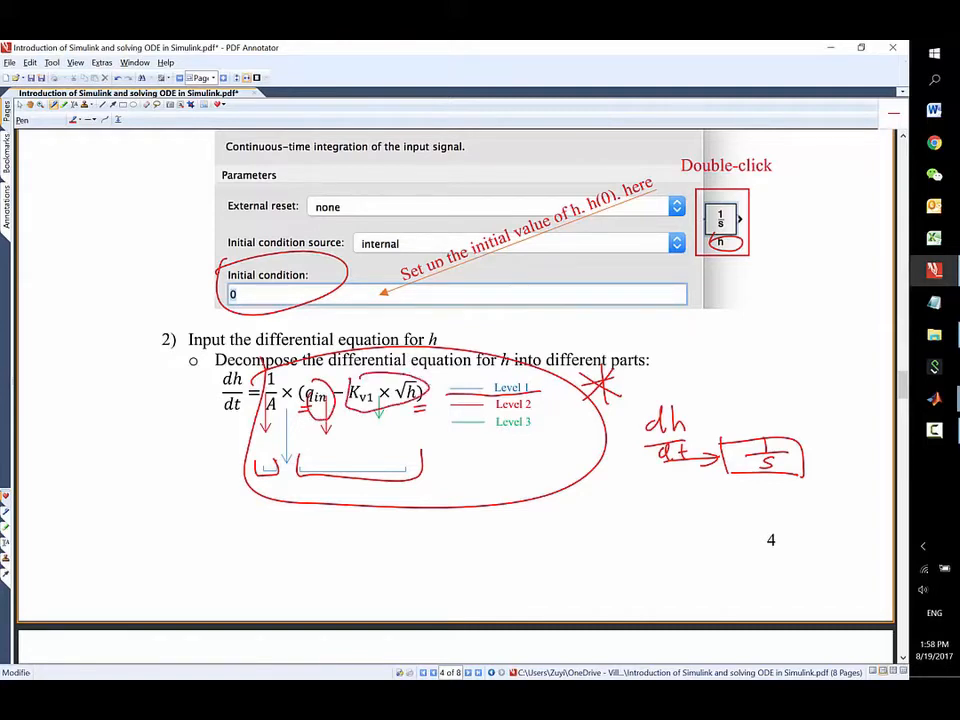
{"action": "mouse_move", "coordinate": [450, 398]}
{"action": "left_mouse_down"}
{"action": "mouse_move", "coordinate": [540, 397]}
{"action": "mouse_move", "coordinate": [545, 409]}
{"action": "left_mouse_up"}
Using a magenta pen, underline Kv1×√h, circle its multiplication sign and underline the Level 3 legend entry.
{"action": "left_click", "coordinate": [80, 120]}
{"action": "left_click", "coordinate": [85, 148]}
{"action": "left_click_drag", "start_coordinate": [354, 425], "coordinate": [422, 423]}
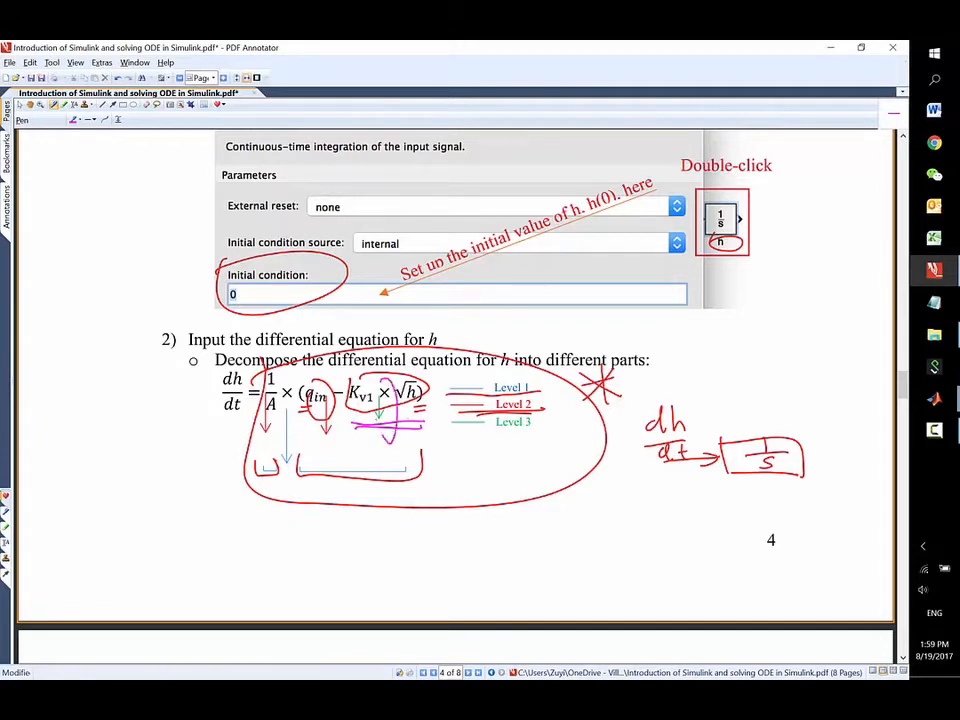
{"action": "left_click_drag", "start_coordinate": [384, 378], "coordinate": [380, 382]}
{"action": "left_click_drag", "start_coordinate": [460, 433], "coordinate": [544, 432]}
In the page 5 block diagram, underline the label 1/A * (qin - Kv1*sqrt(h)) and write dh/dt beneath it.
{"action": "scroll", "coordinate": [678, 492], "scroll_direction": "down", "scroll_amount": 2}
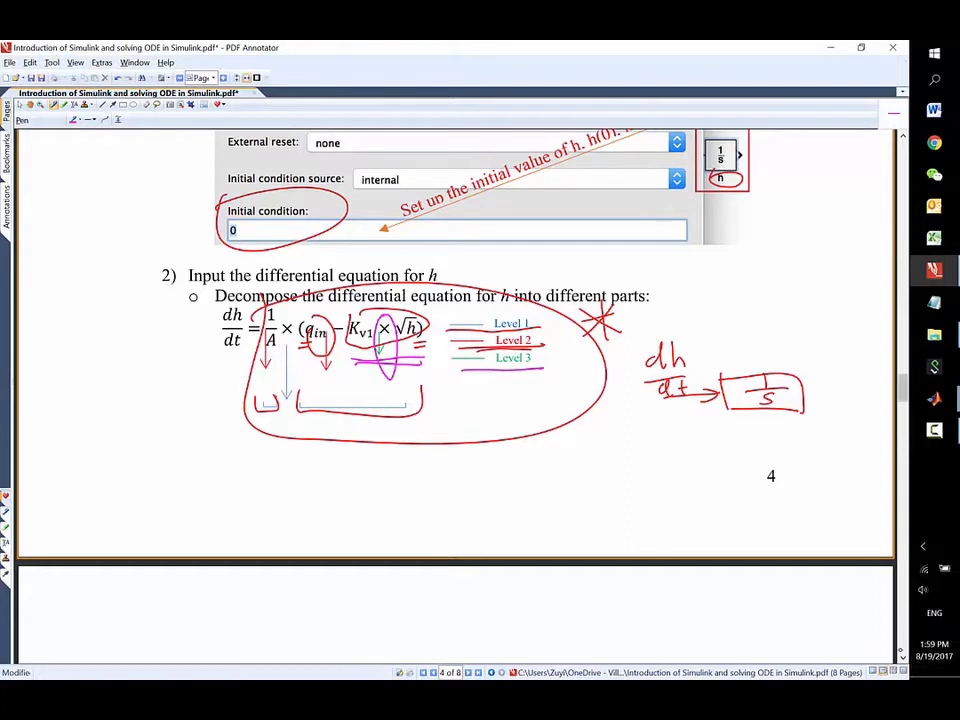
{"action": "scroll", "coordinate": [677, 488], "scroll_direction": "down", "scroll_amount": 2}
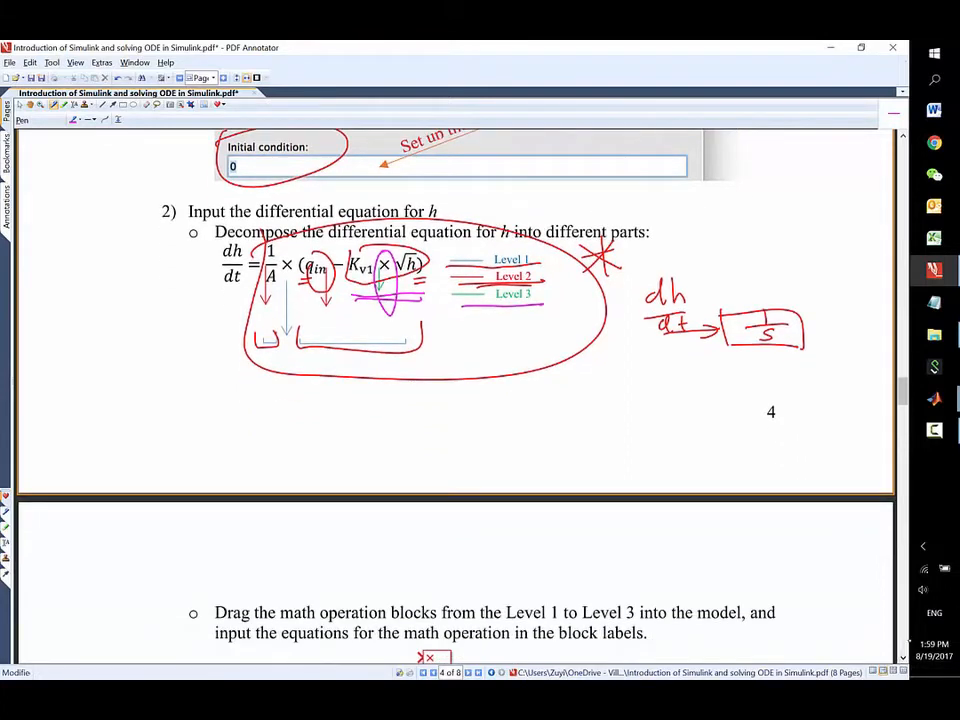
{"action": "scroll", "coordinate": [678, 488], "scroll_direction": "down", "scroll_amount": 3}
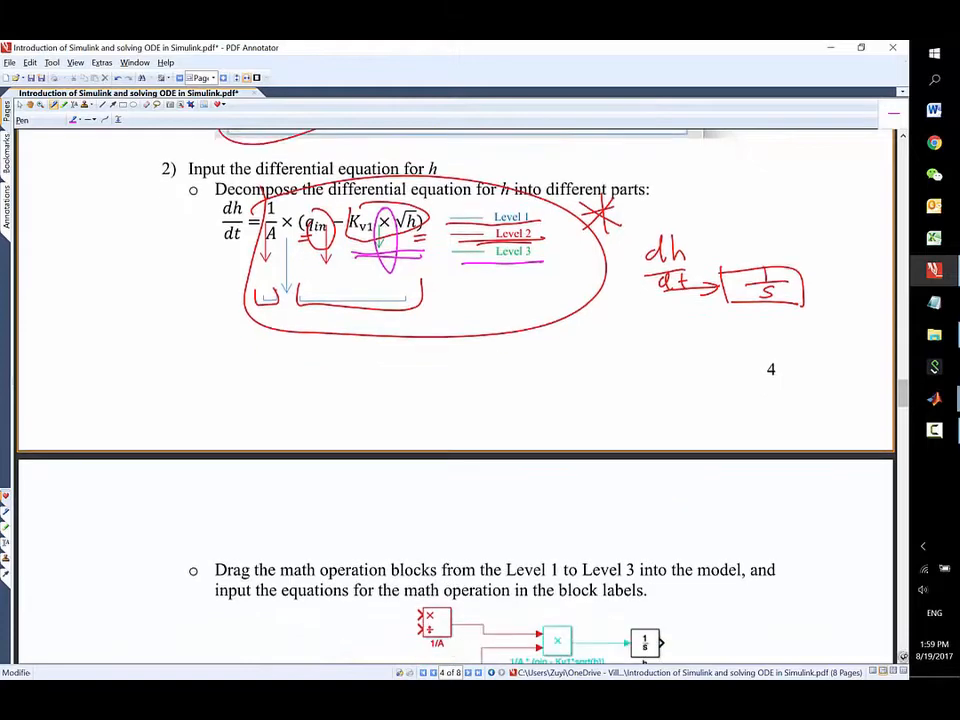
{"action": "scroll", "coordinate": [679, 489], "scroll_direction": "down", "scroll_amount": 6}
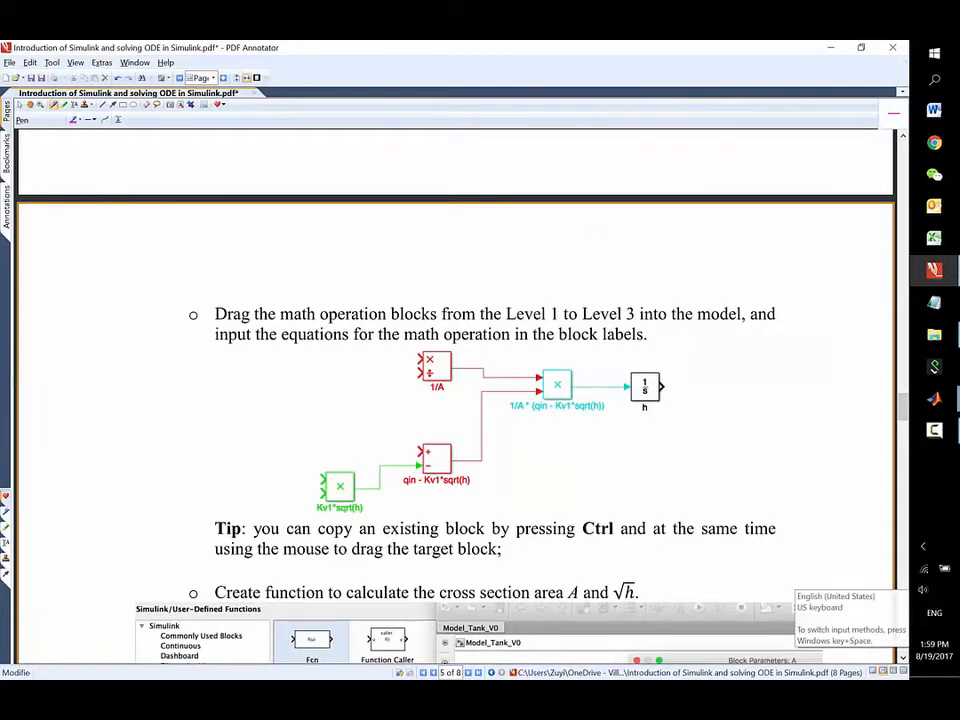
{"action": "left_click_drag", "start_coordinate": [652, 419], "coordinate": [653, 434]}
{"action": "mouse_move", "coordinate": [637, 435]}
{"action": "left_mouse_down"}
{"action": "mouse_move", "coordinate": [657, 434]}
{"action": "mouse_move", "coordinate": [648, 454]}
{"action": "mouse_move", "coordinate": [653, 444]}
{"action": "left_mouse_up"}
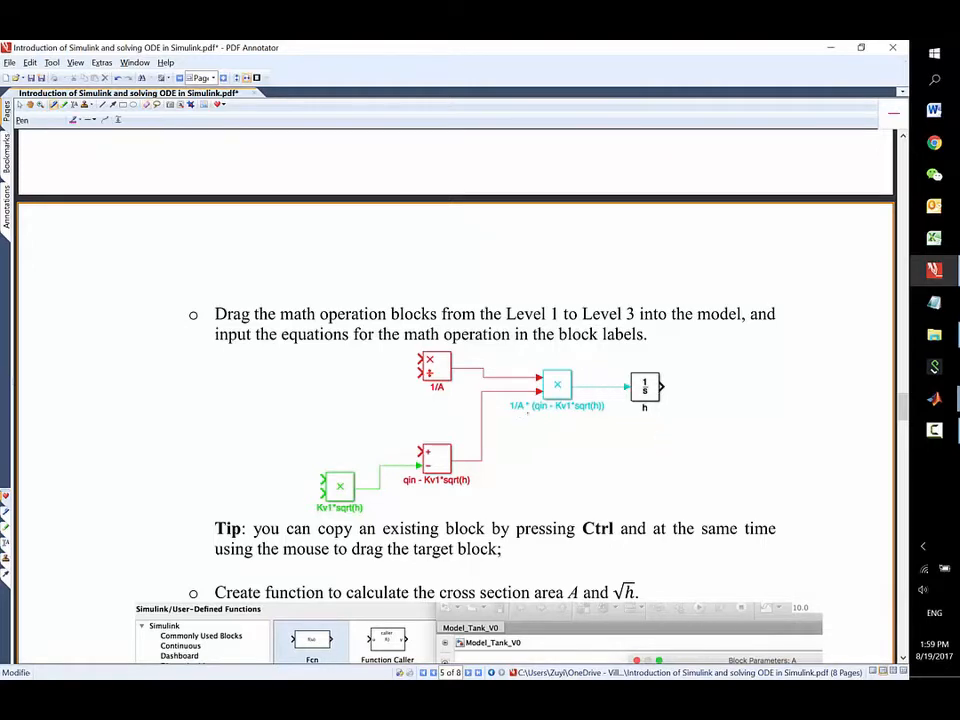
{"action": "left_click_drag", "start_coordinate": [507, 419], "coordinate": [617, 418]}
{"action": "mouse_move", "coordinate": [561, 433]}
{"action": "left_mouse_down"}
{"action": "mouse_move", "coordinate": [566, 444]}
{"action": "mouse_move", "coordinate": [582, 441]}
{"action": "mouse_move", "coordinate": [568, 462]}
{"action": "mouse_move", "coordinate": [600, 449]}
{"action": "mouse_move", "coordinate": [602, 460]}
{"action": "left_mouse_up"}
{"action": "left_click_drag", "start_coordinate": [592, 449], "coordinate": [610, 447]}
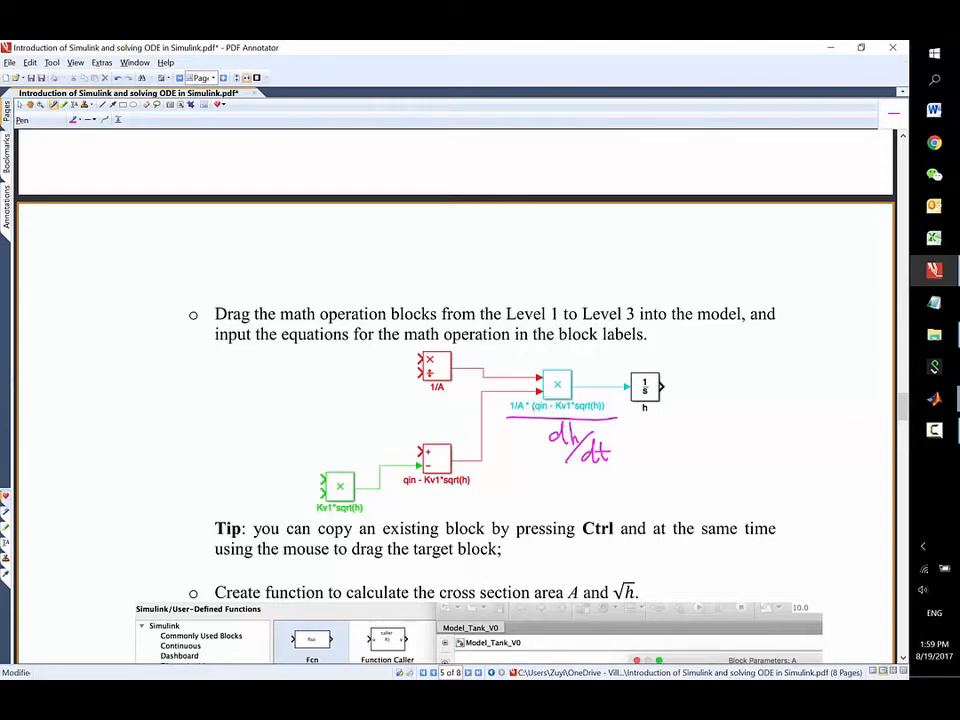
Underline the multiplication sign feeding the integrator, the 1/A and qin - Kv1*sqrt(h) labels, and the matching term in the product label.
{"action": "left_click_drag", "start_coordinate": [553, 392], "coordinate": [564, 391]}
{"action": "left_click_drag", "start_coordinate": [425, 391], "coordinate": [451, 396]}
{"action": "left_click_drag", "start_coordinate": [404, 490], "coordinate": [471, 488]}
{"action": "left_click_drag", "start_coordinate": [533, 410], "coordinate": [603, 410]}
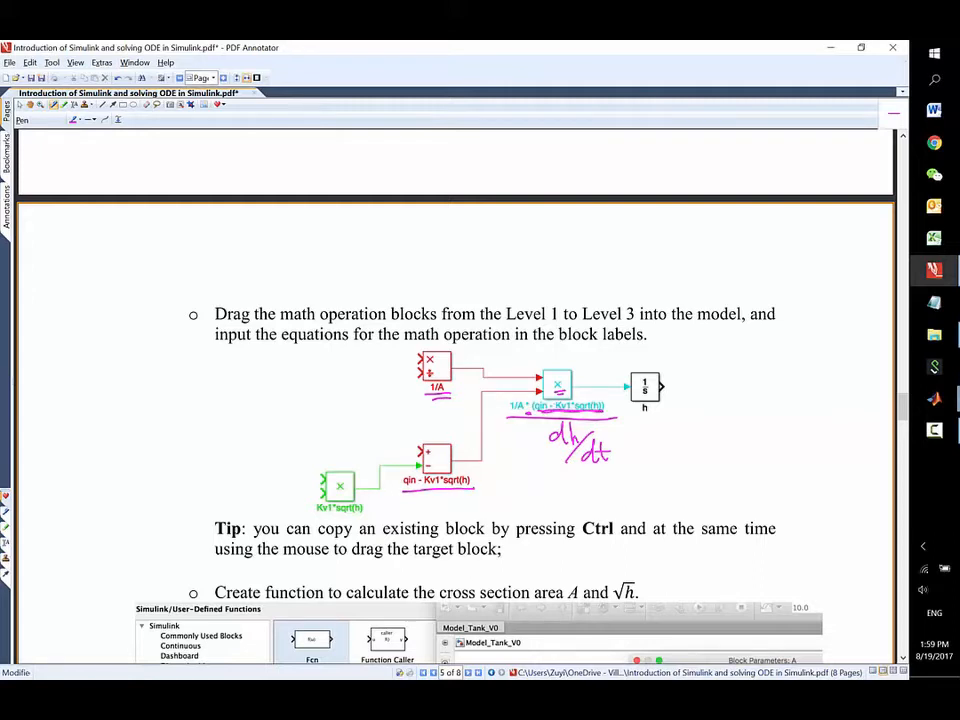
Draw arrows labelled 1 and A into the divide block and an arrow labelled qin into the subtraction block.
{"action": "mouse_move", "coordinate": [374, 357]}
{"action": "left_mouse_down"}
{"action": "mouse_move", "coordinate": [411, 356]}
{"action": "mouse_move", "coordinate": [356, 362]}
{"action": "mouse_move", "coordinate": [421, 372]}
{"action": "left_mouse_up"}
{"action": "mouse_move", "coordinate": [365, 387]}
{"action": "left_mouse_down"}
{"action": "mouse_move", "coordinate": [370, 373]}
{"action": "mouse_move", "coordinate": [378, 387]}
{"action": "left_mouse_up"}
{"action": "left_click_drag", "start_coordinate": [367, 381], "coordinate": [375, 381]}
{"action": "mouse_move", "coordinate": [369, 451]}
{"action": "left_mouse_down"}
{"action": "mouse_move", "coordinate": [411, 447]}
{"action": "mouse_move", "coordinate": [406, 454]}
{"action": "mouse_move", "coordinate": [385, 437]}
{"action": "mouse_move", "coordinate": [407, 437]}
{"action": "left_mouse_up"}
{"action": "left_click", "coordinate": [390, 423]}
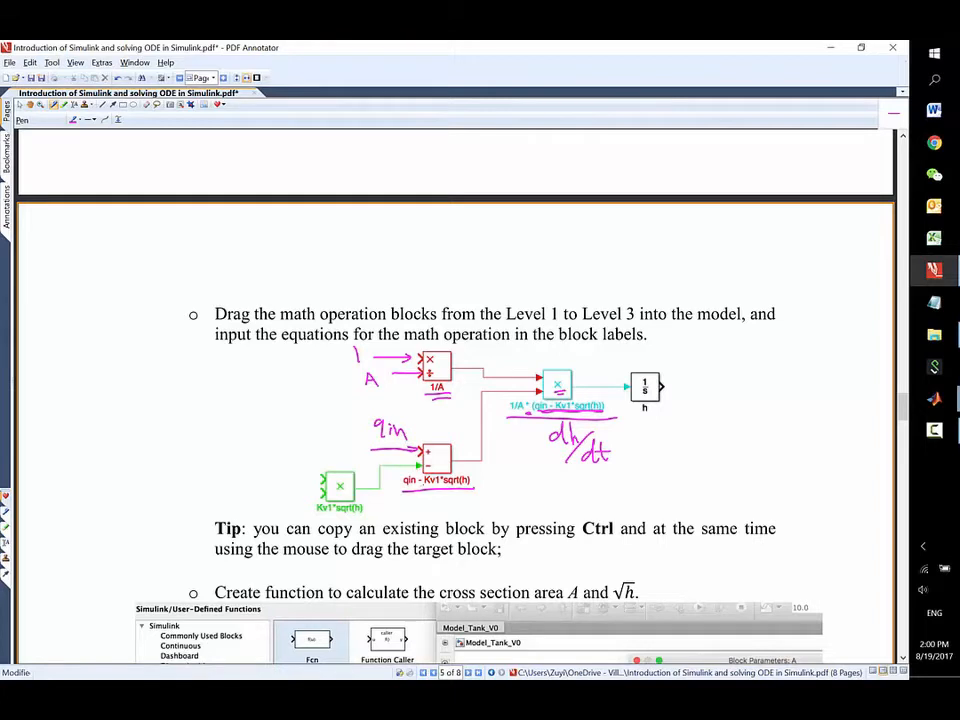
Underline the Kv1*sqrt(h) label and draw input arrows labelled Kv1 and √h into its product block.
{"action": "left_click_drag", "start_coordinate": [316, 512], "coordinate": [365, 514]}
{"action": "left_click_drag", "start_coordinate": [270, 477], "coordinate": [322, 478]}
{"action": "mouse_move", "coordinate": [313, 471]}
{"action": "left_mouse_down"}
{"action": "mouse_move", "coordinate": [313, 484]}
{"action": "mouse_move", "coordinate": [287, 493]}
{"action": "mouse_move", "coordinate": [322, 492]}
{"action": "left_mouse_up"}
{"action": "left_click_drag", "start_coordinate": [314, 486], "coordinate": [314, 499]}
{"action": "mouse_move", "coordinate": [258, 452]}
{"action": "left_mouse_down"}
{"action": "mouse_move", "coordinate": [268, 467]}
{"action": "mouse_move", "coordinate": [290, 468]}
{"action": "left_mouse_up"}
{"action": "mouse_move", "coordinate": [230, 488]}
{"action": "left_mouse_down"}
{"action": "mouse_move", "coordinate": [258, 487]}
{"action": "mouse_move", "coordinate": [233, 505]}
{"action": "mouse_move", "coordinate": [259, 505]}
{"action": "left_mouse_up"}
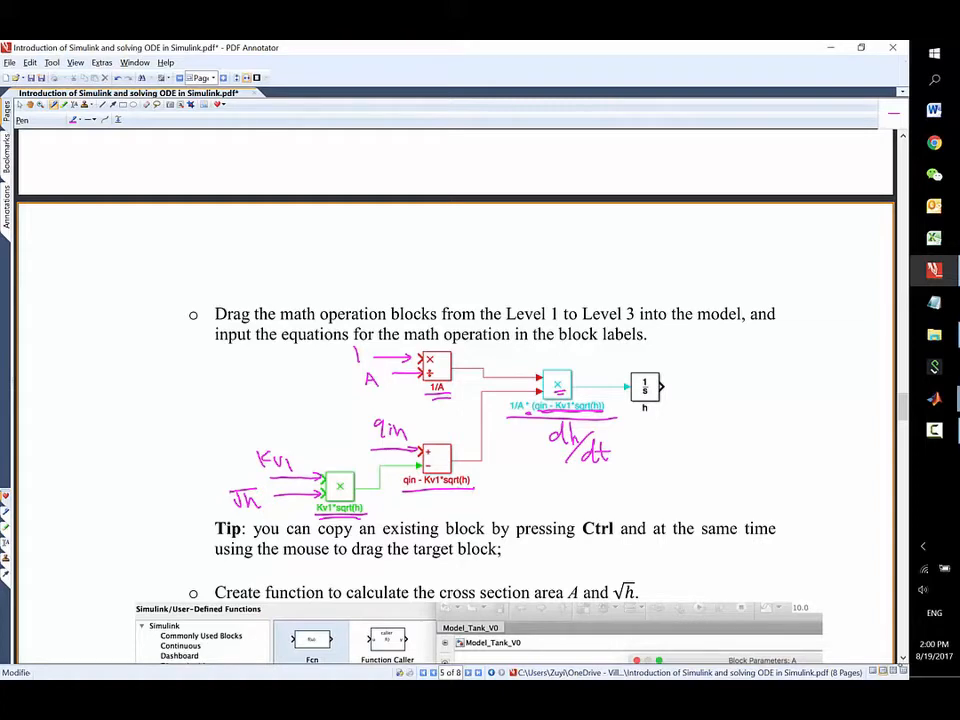
Draw a vertical line in the margin beside the block diagram and write "constants inputs" at its upper end.
{"action": "scroll", "coordinate": [676, 305], "scroll_direction": "down", "scroll_amount": 2}
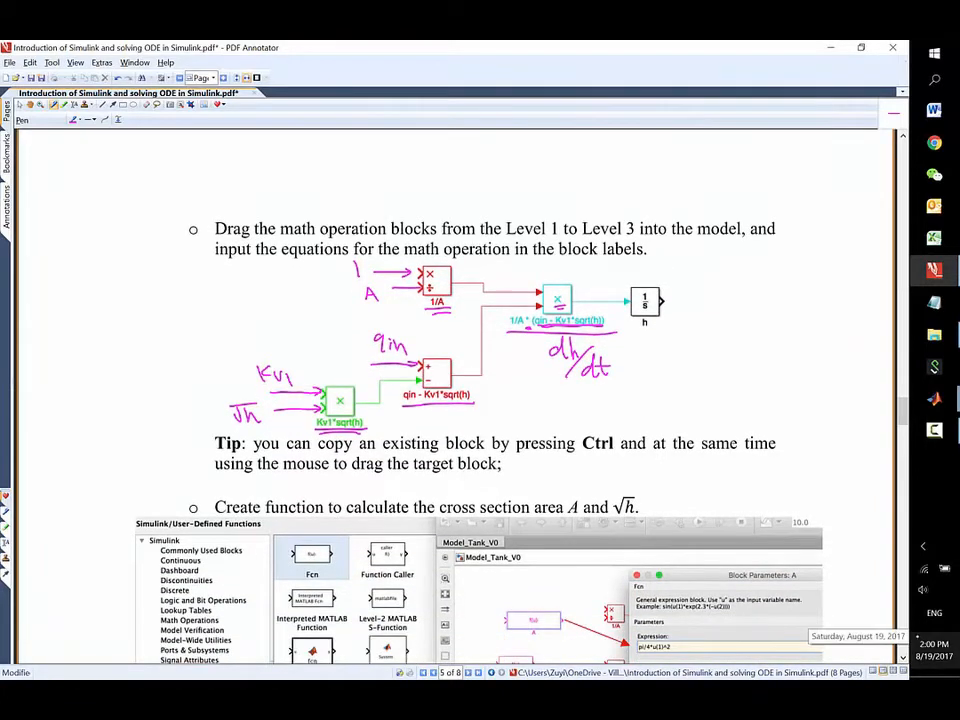
{"action": "left_click_drag", "start_coordinate": [153, 272], "coordinate": [166, 404]}
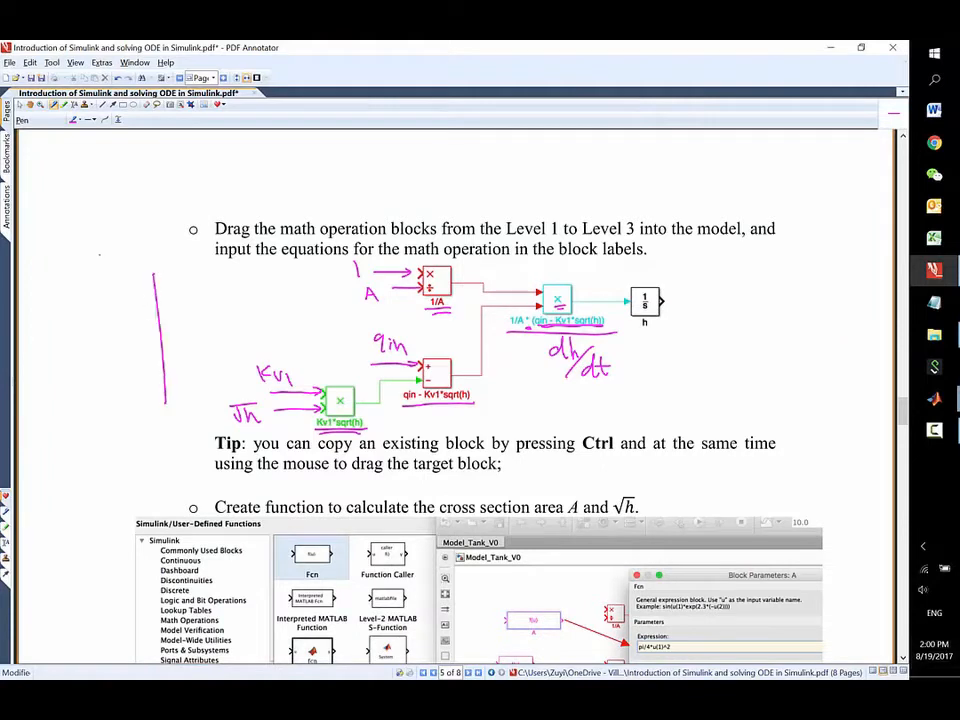
{"action": "mouse_move", "coordinate": [90, 260]}
{"action": "left_mouse_down"}
{"action": "mouse_move", "coordinate": [190, 236]}
{"action": "mouse_move", "coordinate": [186, 250]}
{"action": "left_mouse_up"}
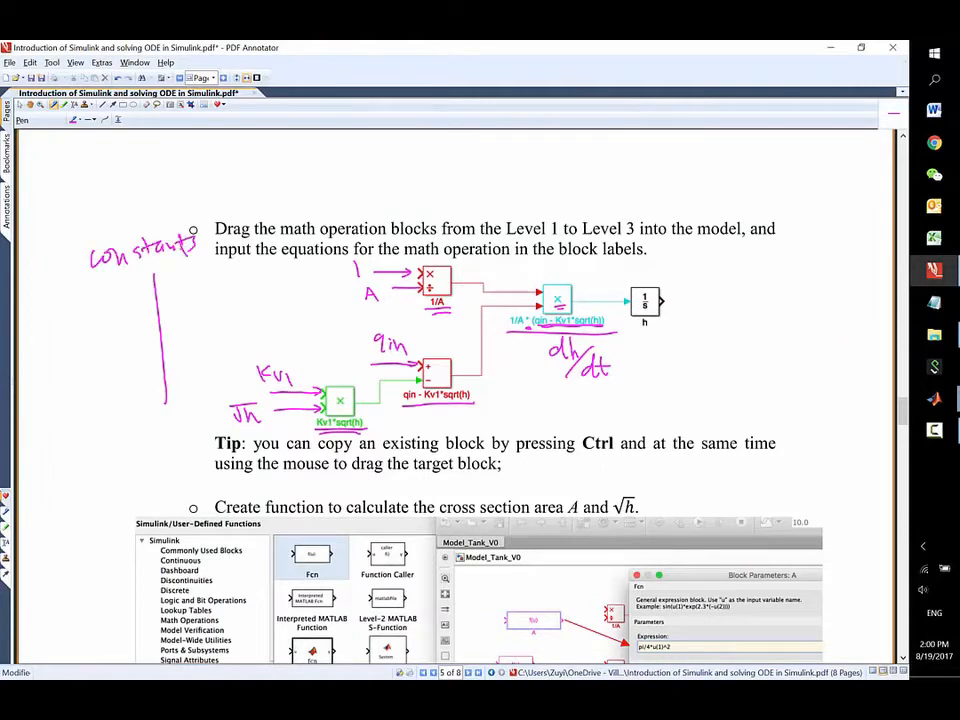
{"action": "mouse_move", "coordinate": [96, 285]}
{"action": "left_mouse_down"}
{"action": "mouse_move", "coordinate": [126, 296]}
{"action": "mouse_move", "coordinate": [168, 268]}
{"action": "mouse_move", "coordinate": [176, 282]}
{"action": "left_mouse_up"}
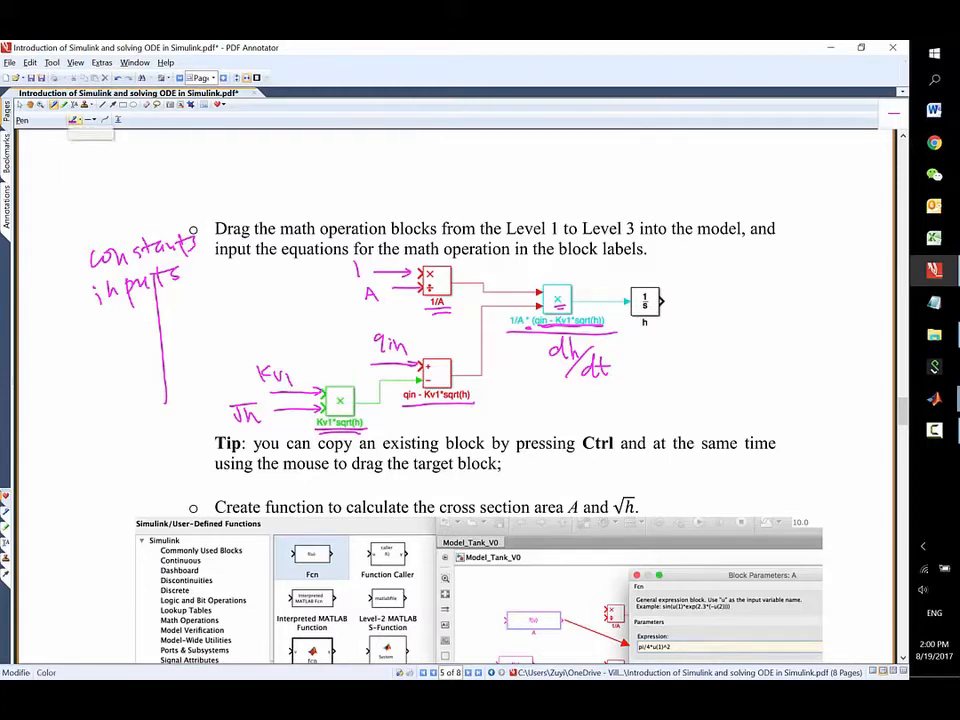
Change the pen colour from the colour palette.
{"action": "left_click", "coordinate": [79, 120]}
{"action": "left_click", "coordinate": [83, 150]}
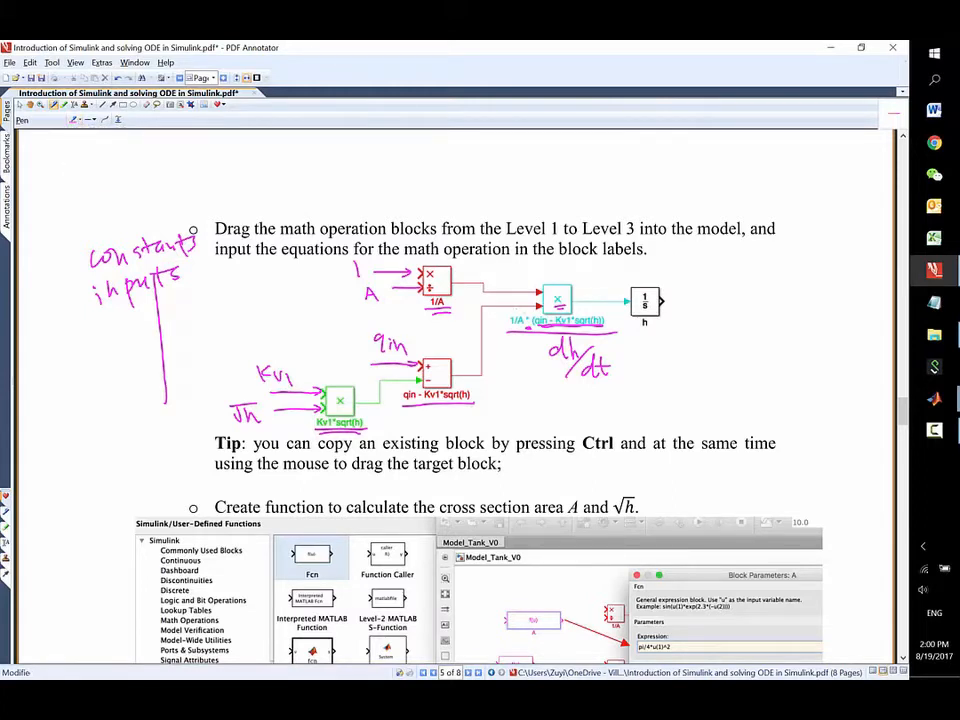
{"action": "left_click", "coordinate": [79, 120]}
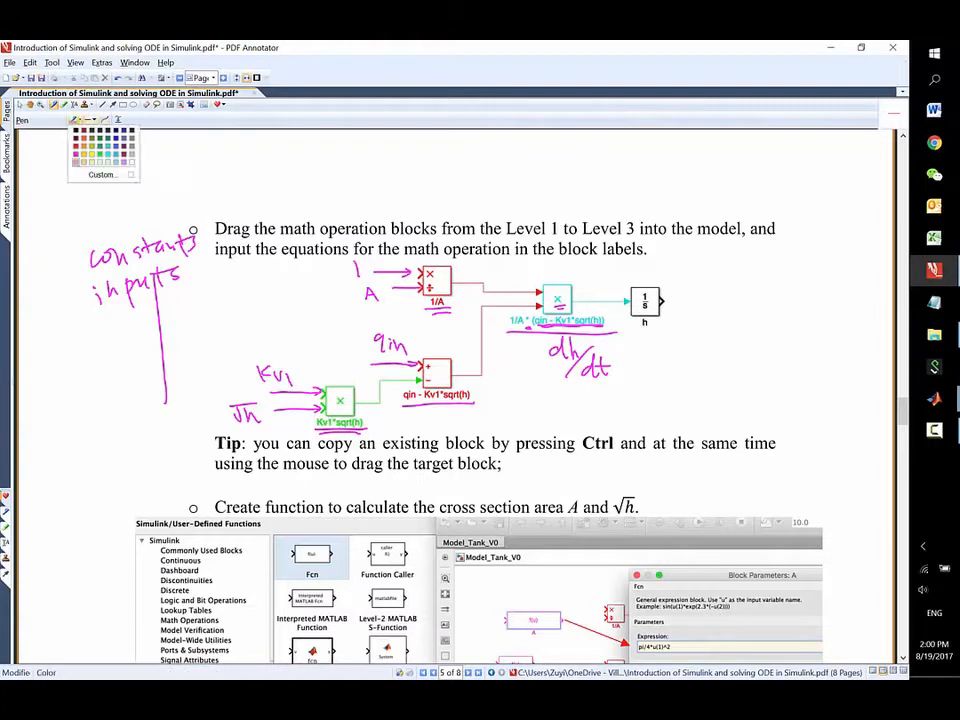
{"action": "left_click", "coordinate": [787, 392]}
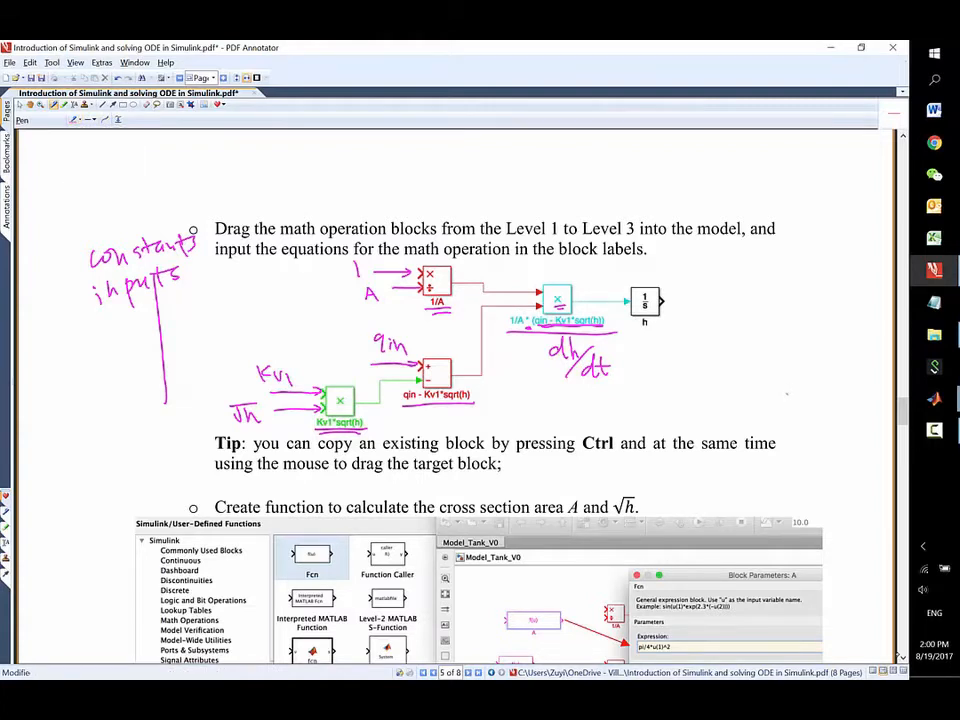
Switch to the Model_Tank_V0 window in Simulink and place it below the block diagram shown in the PDF.
{"action": "scroll", "coordinate": [480, 400], "scroll_direction": "down", "scroll_amount": 2}
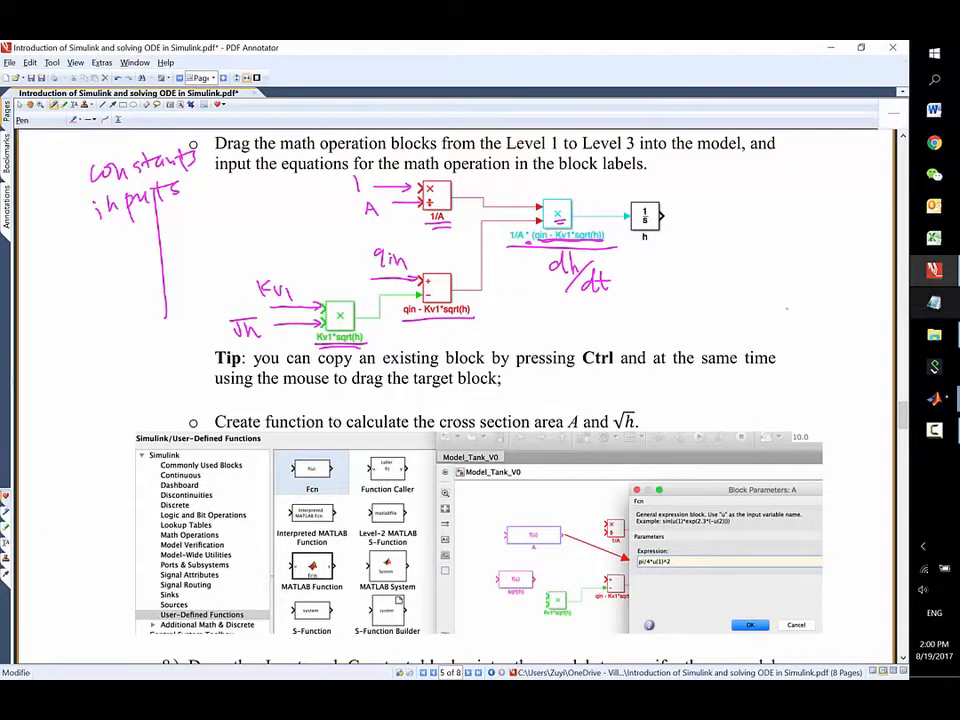
{"action": "left_click", "coordinate": [934, 398]}
{"action": "left_click", "coordinate": [865, 407]}
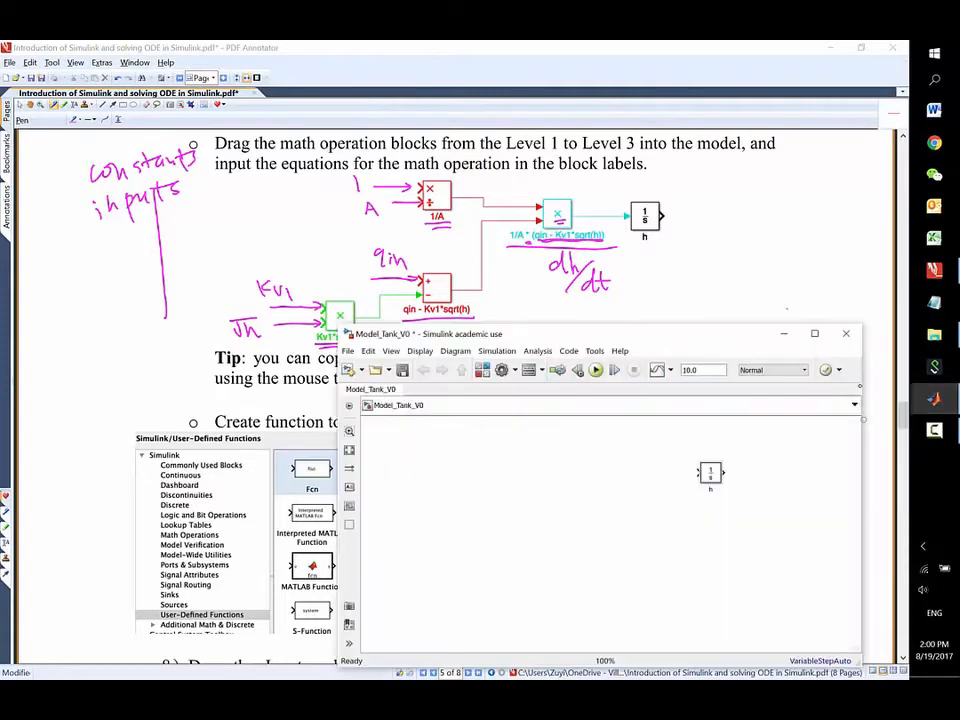
{"action": "left_click_drag", "start_coordinate": [736, 342], "coordinate": [667, 370]}
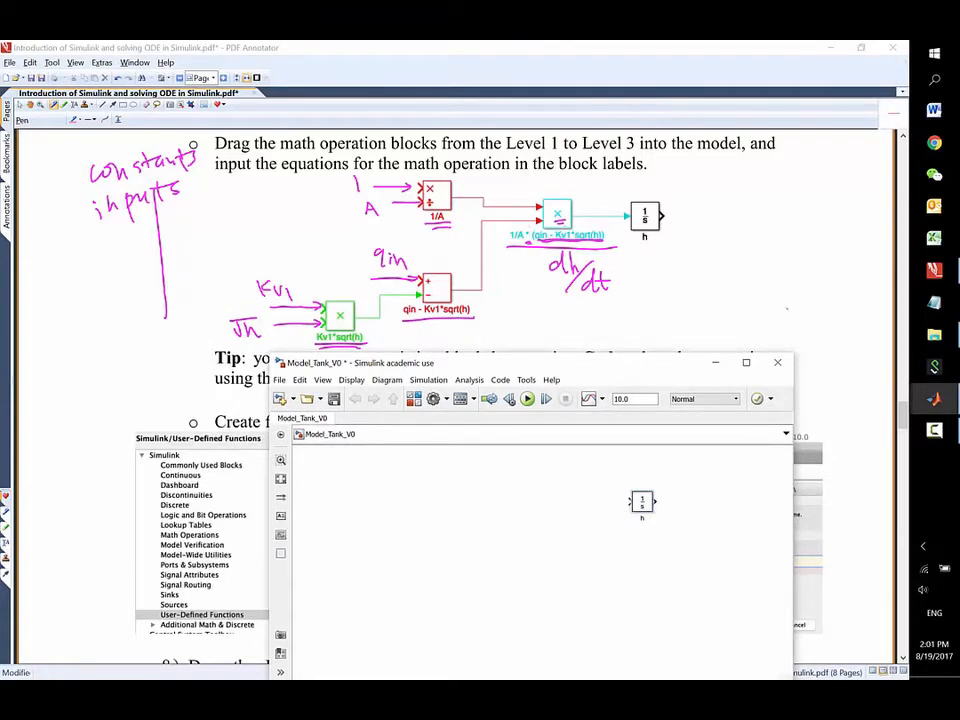
{"action": "left_click", "coordinate": [787, 309]}
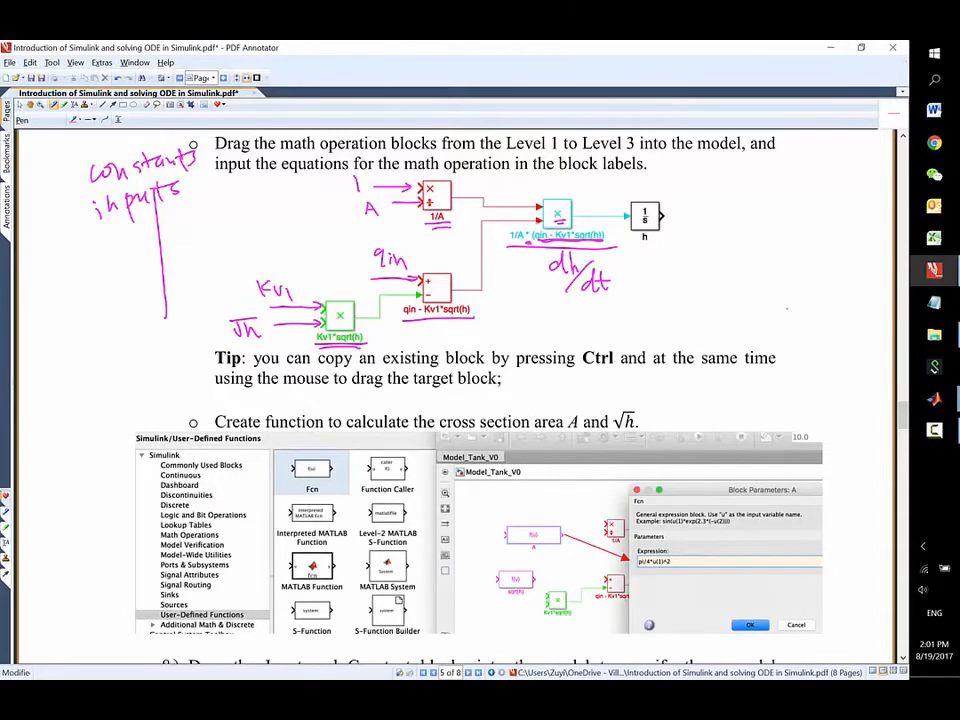
{"action": "key", "text": "alt+Tab"}
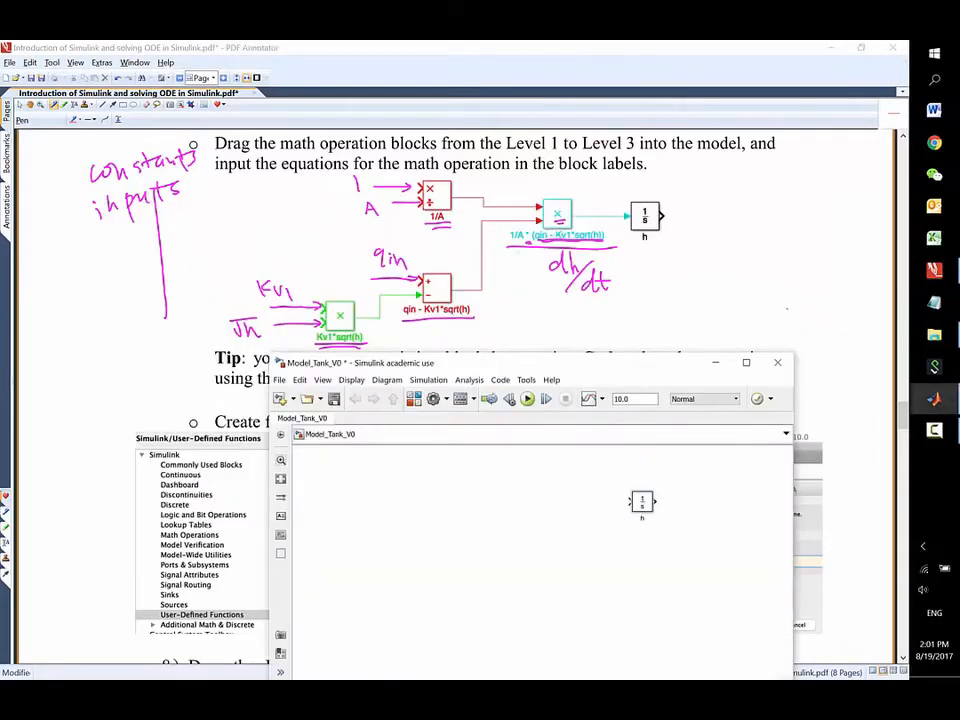
Add a Product block from the Math Operations library to Model_Tank_V0 and connect its output to the integrator h.
{"action": "left_click", "coordinate": [414, 399]}
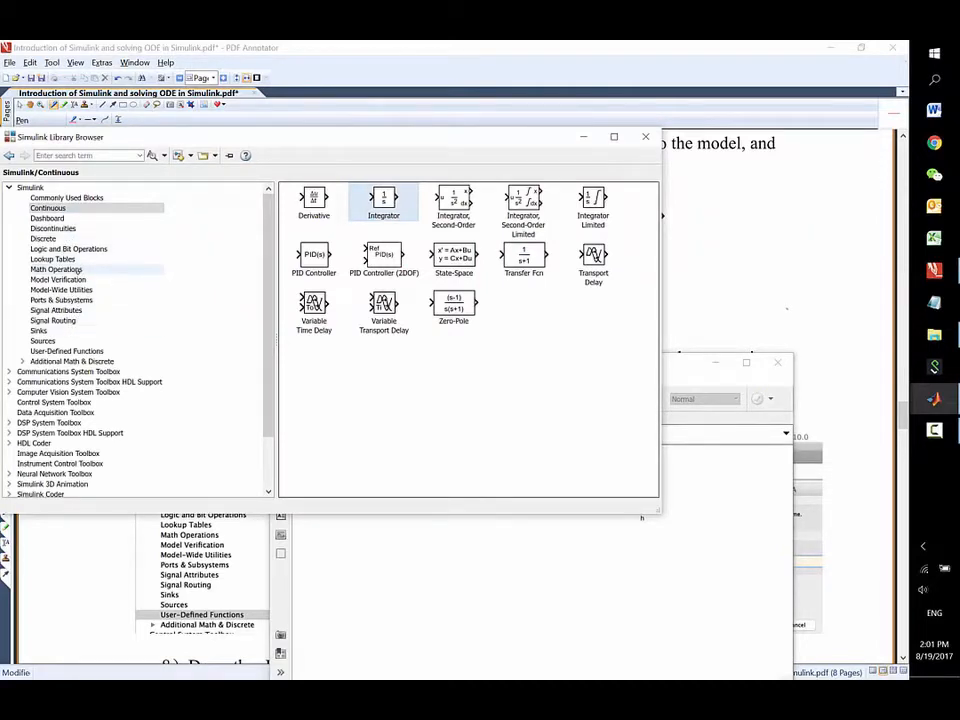
{"action": "left_click", "coordinate": [78, 270]}
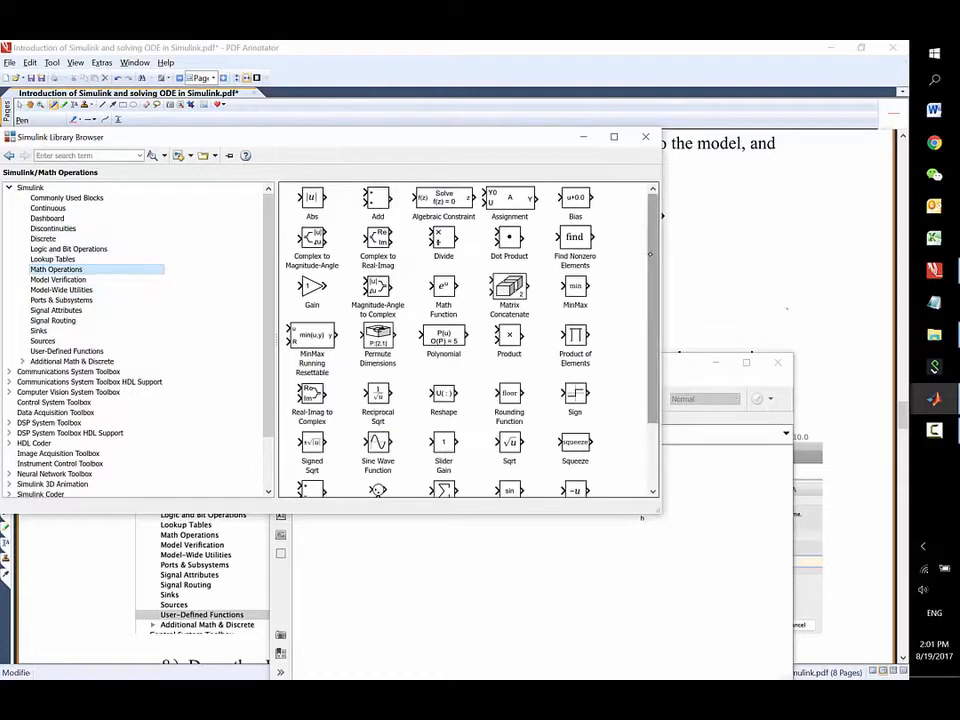
{"action": "mouse_move", "coordinate": [654, 252]}
{"action": "left_mouse_down"}
{"action": "mouse_move", "coordinate": [654, 291]}
{"action": "mouse_move", "coordinate": [654, 252]}
{"action": "left_mouse_up"}
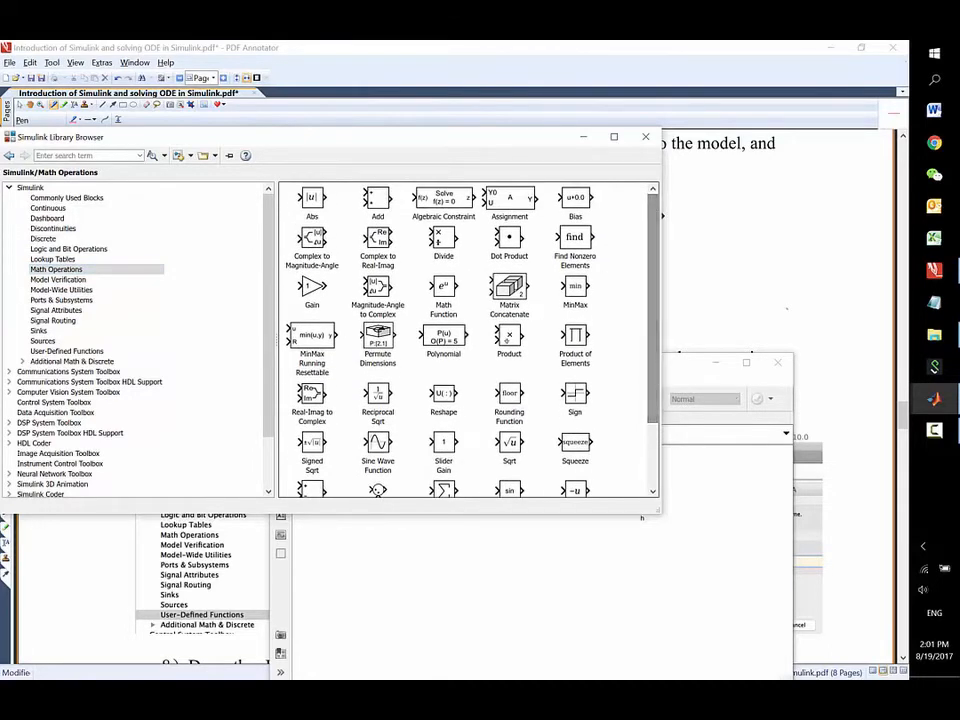
{"action": "left_click_drag", "start_coordinate": [509, 338], "coordinate": [632, 501]}
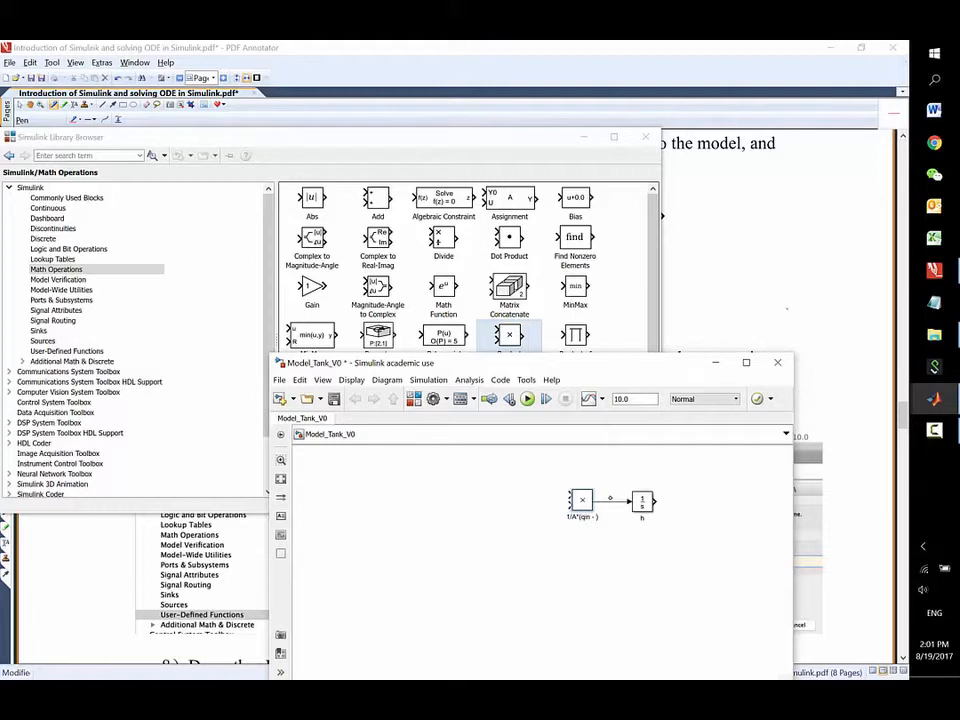
Complete the Product block's label as 1/A*(qin - Kv1*sqrt(h)) and return to the PDF in PDF Annotator.
{"action": "type", "text": "Kv1*sqrt("}
{"action": "type", "text": "h"}
{"action": "left_click", "coordinate": [684, 340]}
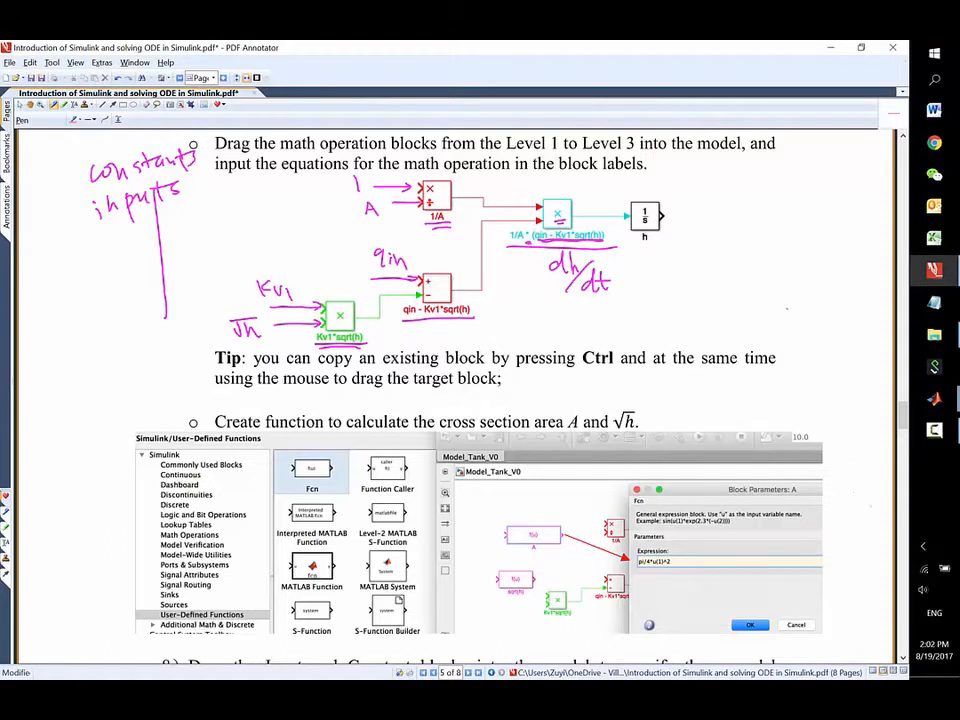
Switch to Model_Tank_V0 in Simulink and review the label of the Product block feeding integrator h.
{"action": "left_click", "coordinate": [934, 398]}
{"action": "left_click", "coordinate": [835, 405]}
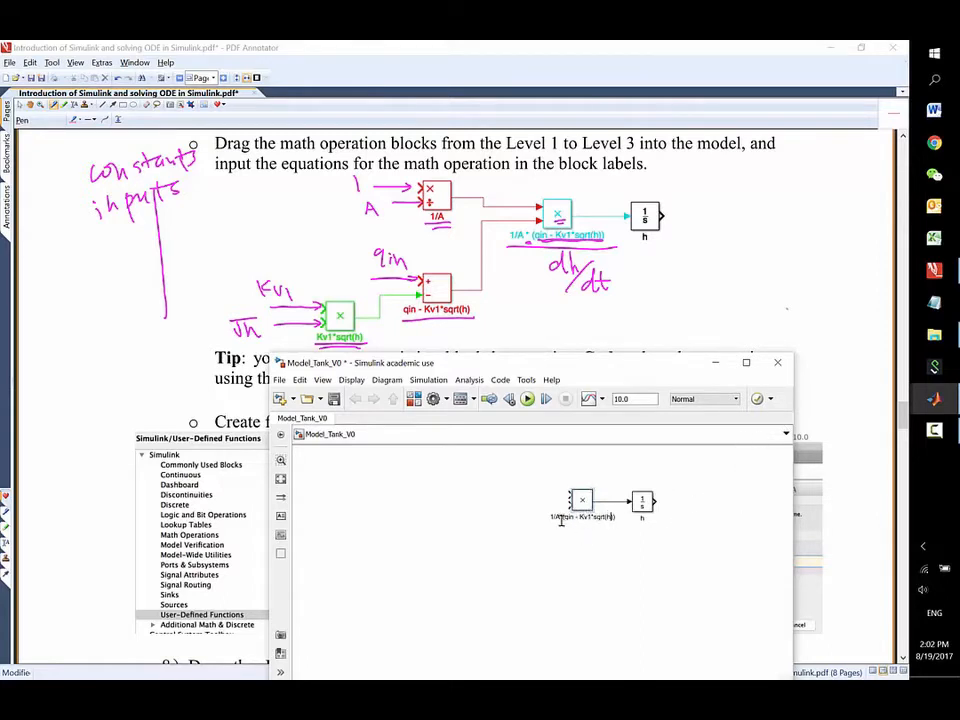
{"action": "left_click_drag", "start_coordinate": [550, 517], "coordinate": [615, 516]}
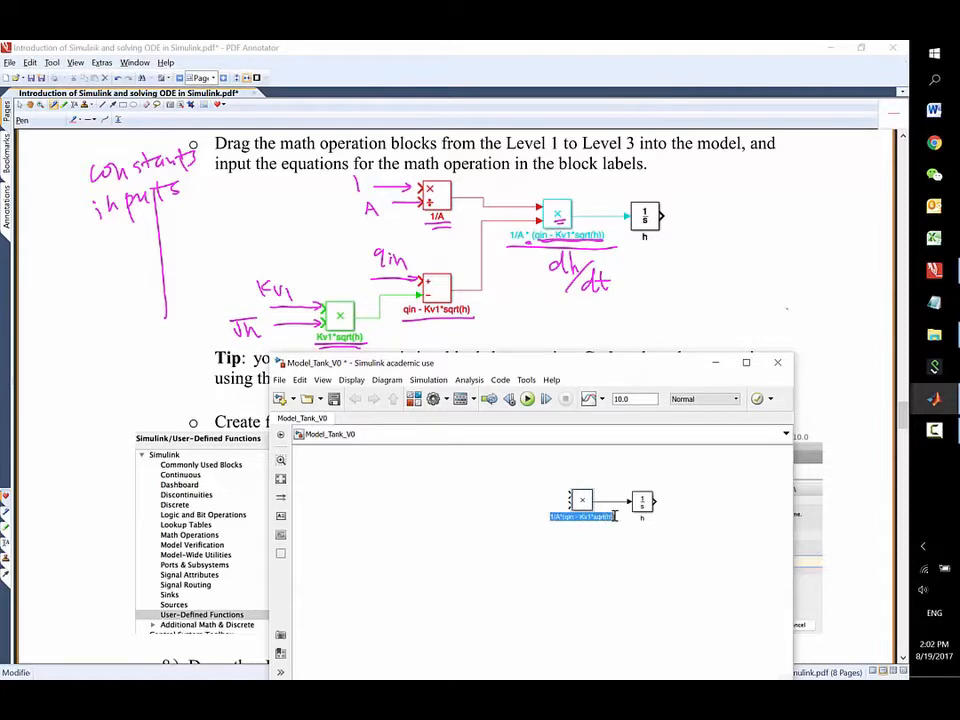
{"action": "left_click", "coordinate": [545, 503]}
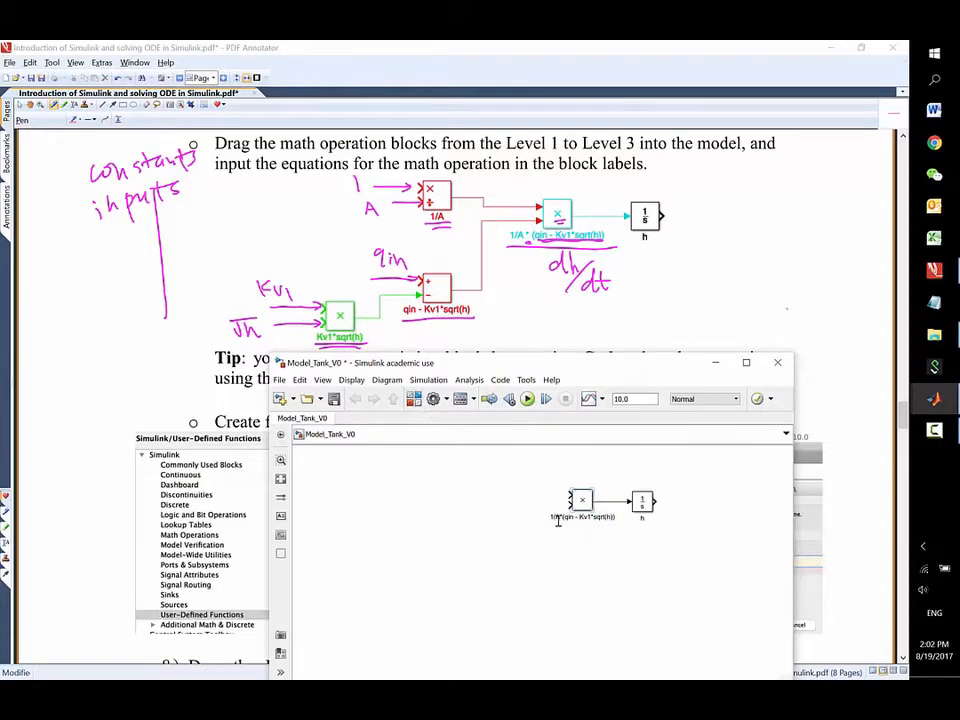
{"action": "left_click_drag", "start_coordinate": [557, 517], "coordinate": [559, 516]}
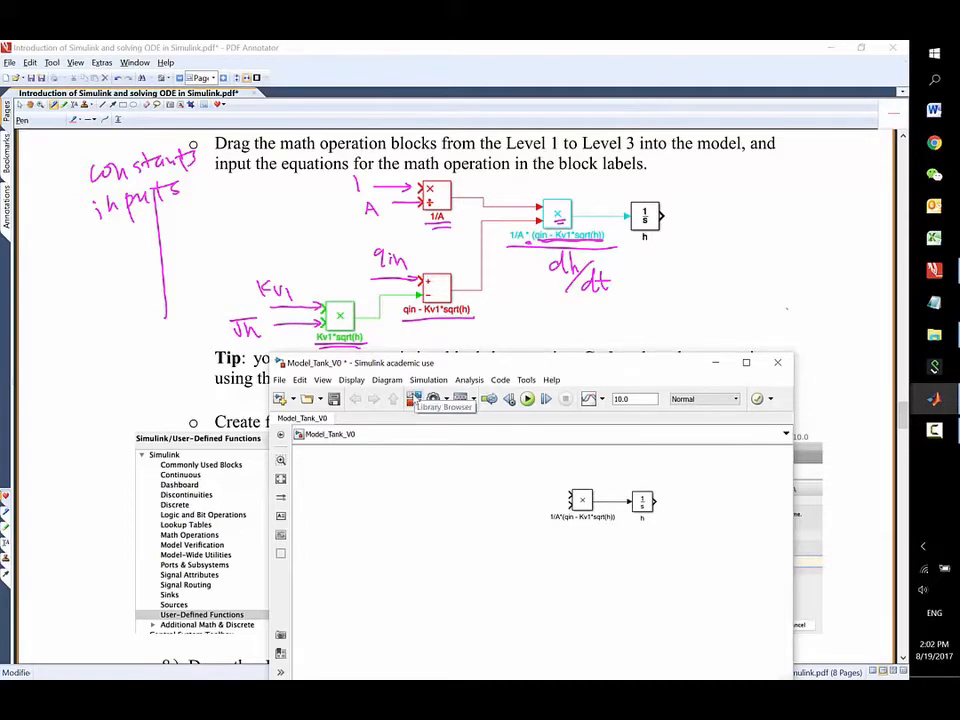
Add a Divide block from the Math Operations library and connect its output to the Product block's first input.
{"action": "left_click", "coordinate": [412, 398]}
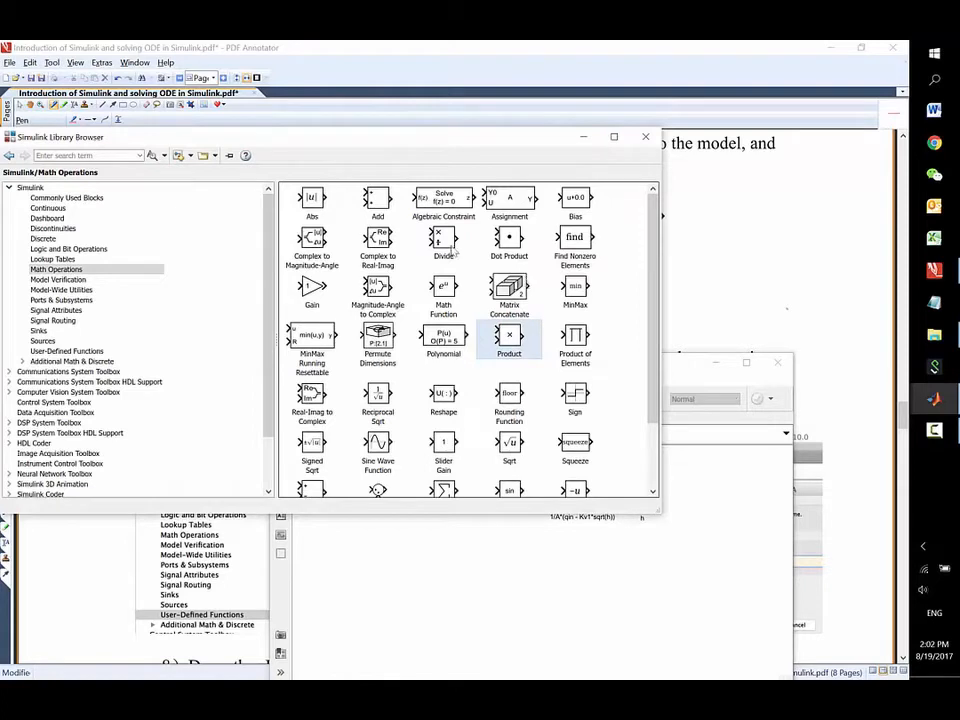
{"action": "left_click", "coordinate": [452, 250]}
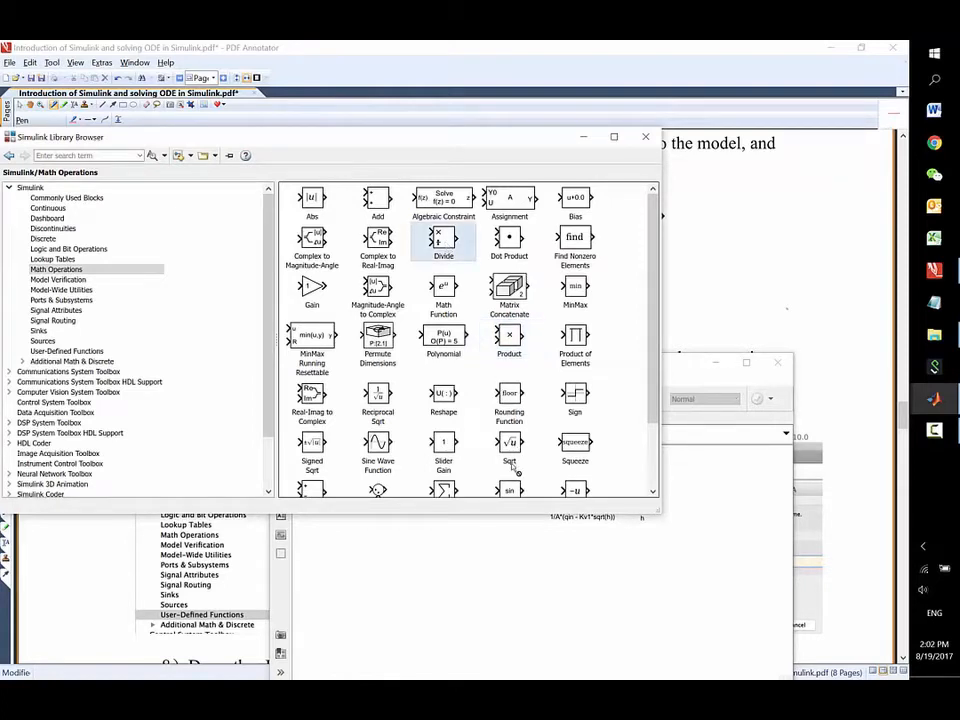
{"action": "left_click_drag", "start_coordinate": [515, 469], "coordinate": [567, 497]}
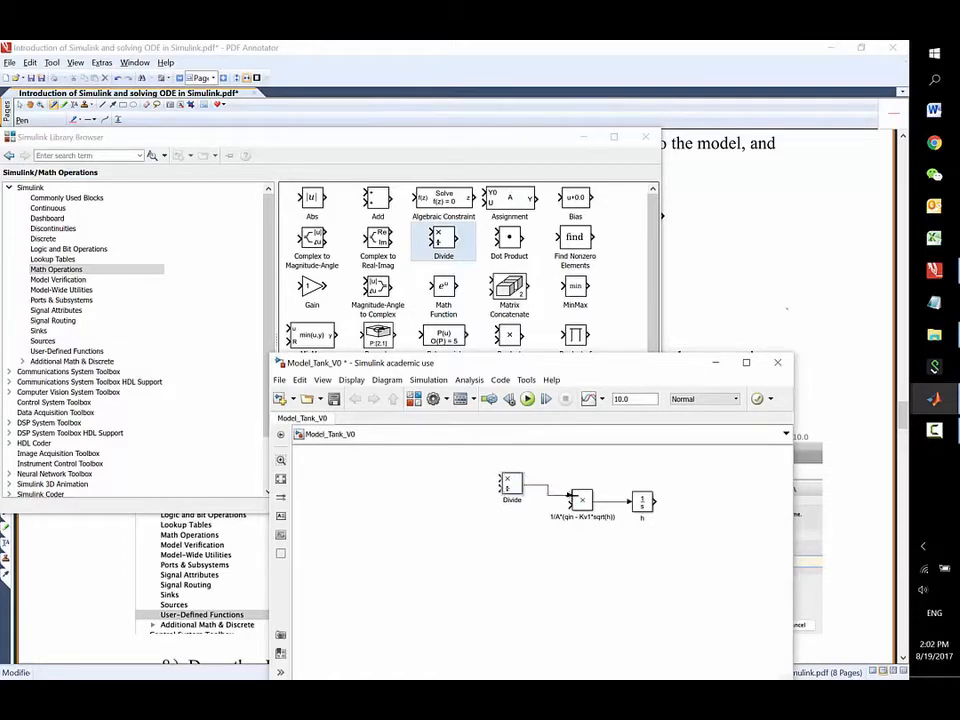
{"action": "key", "text": "Delete"}
{"action": "left_click", "coordinate": [521, 489]}
{"action": "left_click_drag", "start_coordinate": [527, 484], "coordinate": [567, 497]}
Replace the Divide block's default label with 1/a.
{"action": "left_click", "coordinate": [521, 501]}
{"action": "left_click", "coordinate": [590, 503]}
{"action": "key", "text": "BackSpace"}
{"action": "key", "text": "BackSpace"}
{"action": "key", "text": "BackSpace"}
Add a Subtract block from Math Operations below the Divide block and connect it to the Product block's second input.
{"action": "left_click_drag", "start_coordinate": [654, 238], "coordinate": [647, 322]}
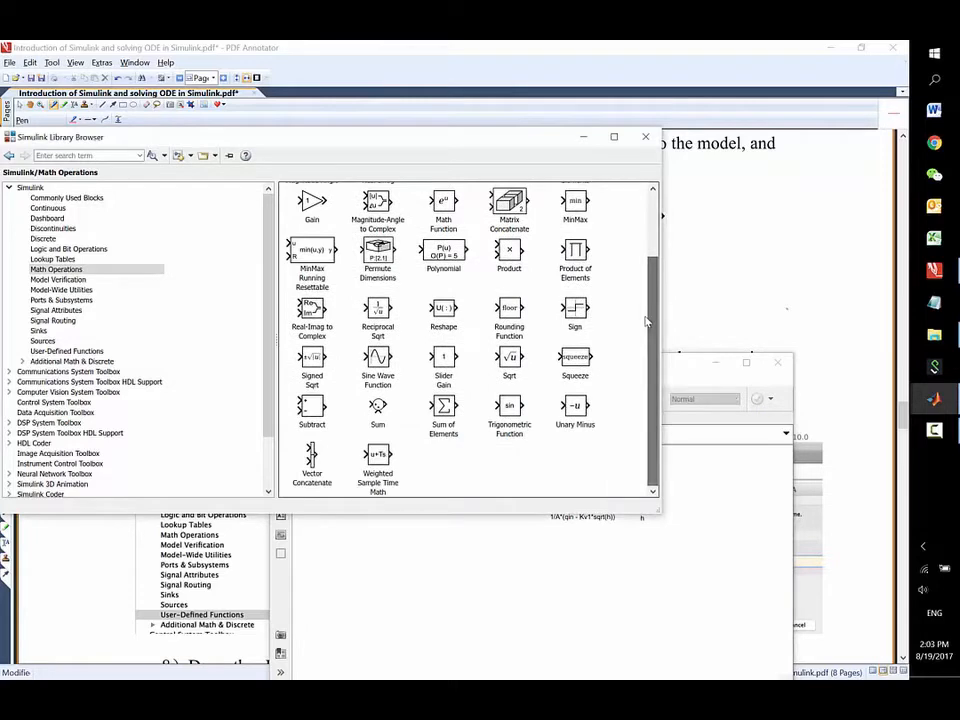
{"action": "left_click", "coordinate": [314, 412]}
{"action": "left_click_drag", "start_coordinate": [329, 424], "coordinate": [509, 528]}
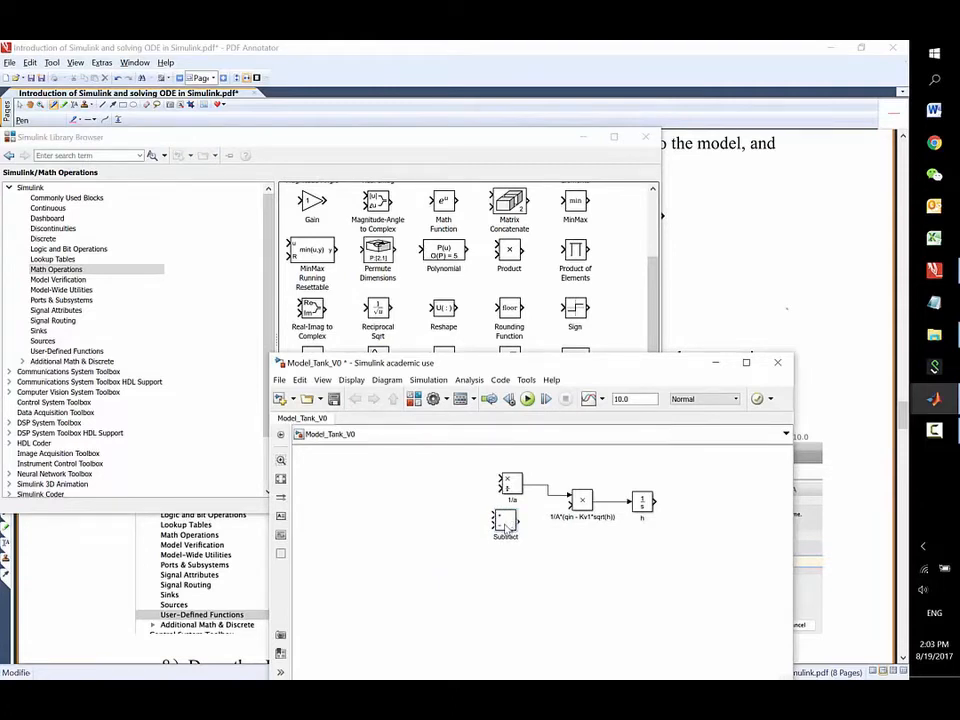
{"action": "left_click_drag", "start_coordinate": [519, 520], "coordinate": [570, 507]}
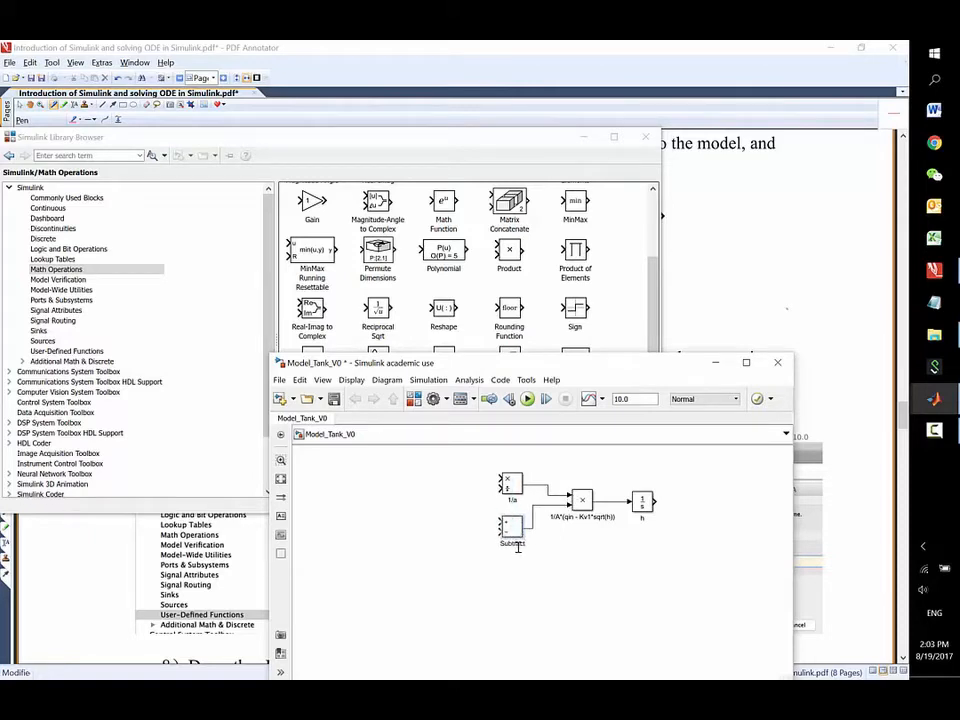
Label the Subtract block qin - Kv1*sqrt(h) and correct the Divide block's label to 1/A.
{"action": "left_click_drag", "start_coordinate": [518, 546], "coordinate": [492, 545]}
{"action": "type", "text": "qin - Kv1*sqrt(h)"}
{"action": "left_click", "coordinate": [482, 572]}
Add another Product block, connect it to the Subtract block's minus input, and align it so the connecting line is straight.
{"action": "left_click", "coordinate": [414, 403]}
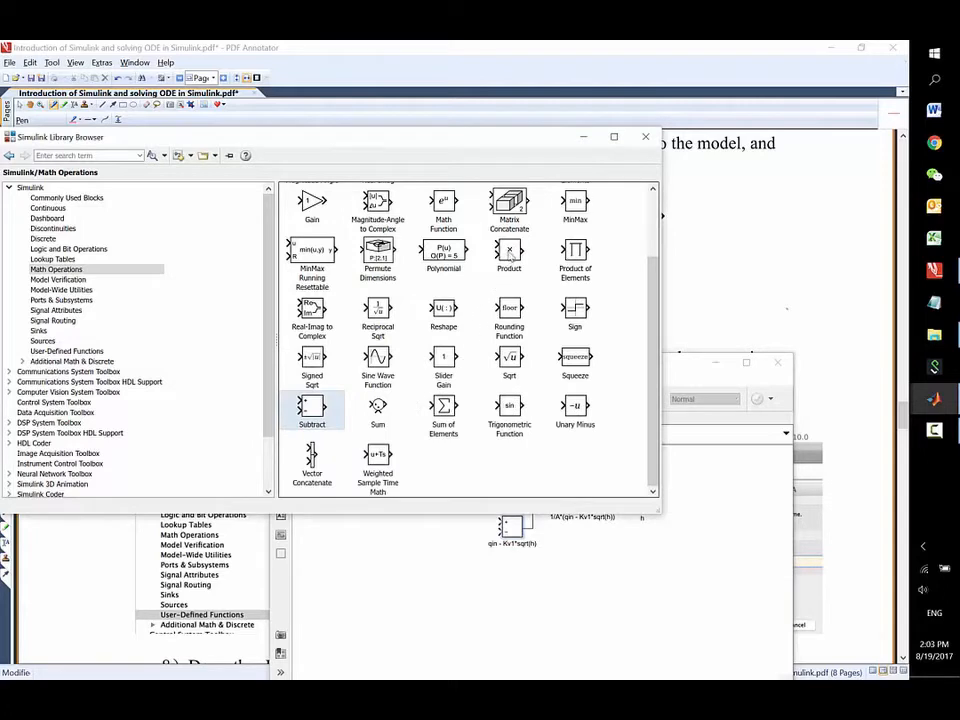
{"action": "left_click_drag", "start_coordinate": [509, 252], "coordinate": [507, 531]}
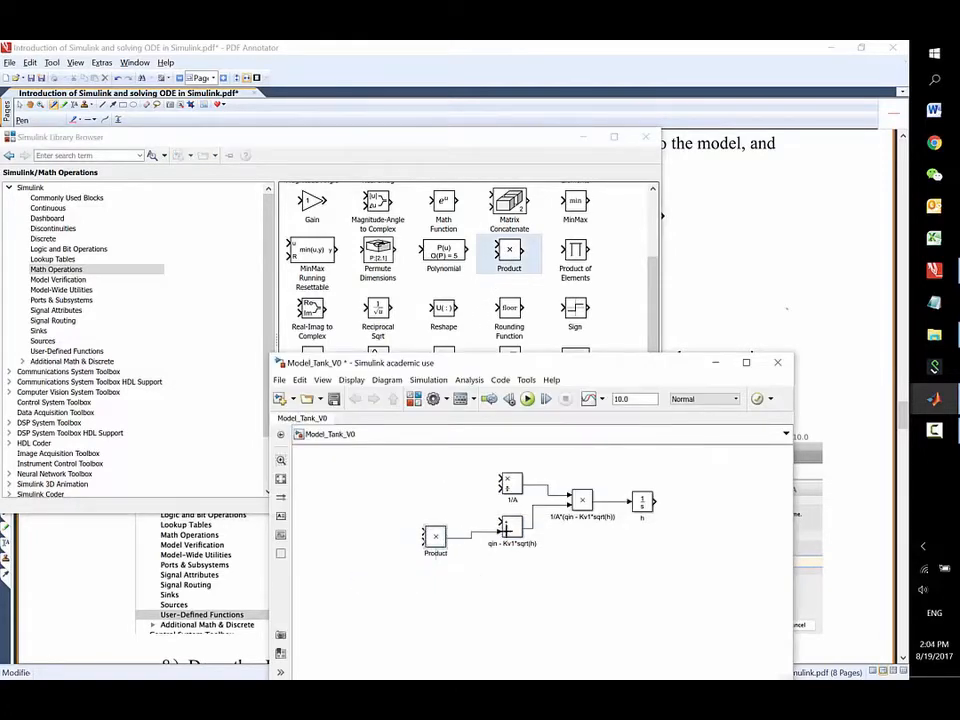
{"action": "mouse_move", "coordinate": [436, 534]}
{"action": "left_mouse_down"}
{"action": "mouse_move", "coordinate": [447, 528]}
{"action": "mouse_move", "coordinate": [434, 528]}
{"action": "left_mouse_up"}
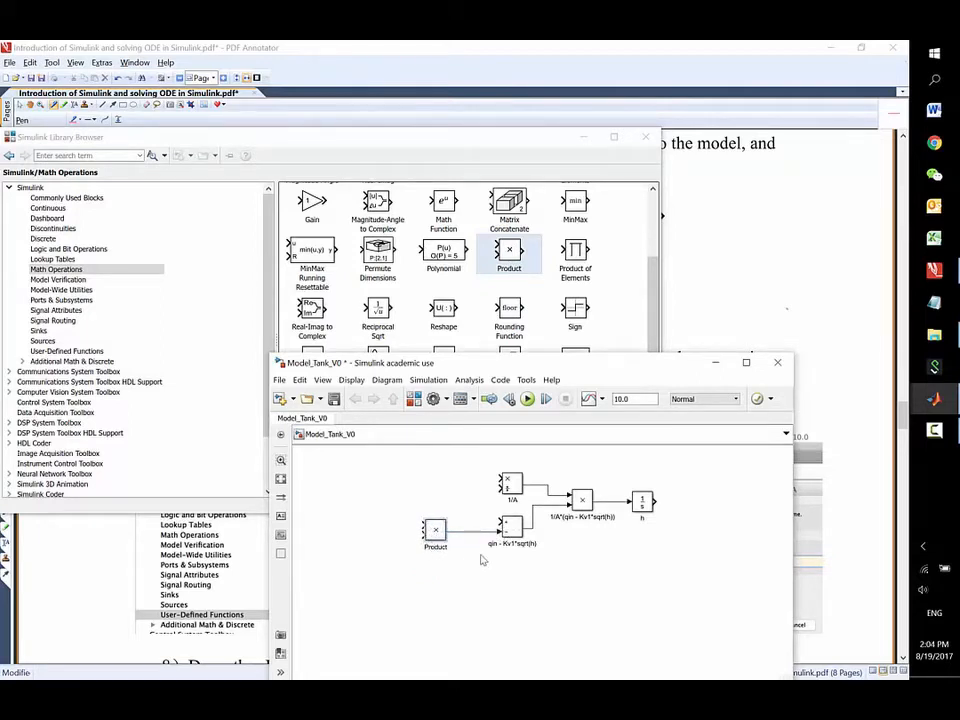
Label the new Product block Kv1*sqrt(h).
{"action": "key", "text": "BackSpace"}
{"action": "key", "text": "BackSpace"}
{"action": "key", "text": "BackSpace"}
{"action": "key", "text": "BackSpace"}
{"action": "key", "text": "BackSpace"}
{"action": "key", "text": "BackSpace"}
{"action": "key", "text": "BackSpace"}
{"action": "type", "text": "Kv1*sqrt(h)"}
{"action": "left_click", "coordinate": [491, 608]}
Return to the PDF in PDF Annotator and circle the handwritten √h and A inputs with a blue pen.
{"action": "left_click", "coordinate": [839, 312]}
{"action": "scroll", "coordinate": [677, 492], "scroll_direction": "down", "scroll_amount": 2}
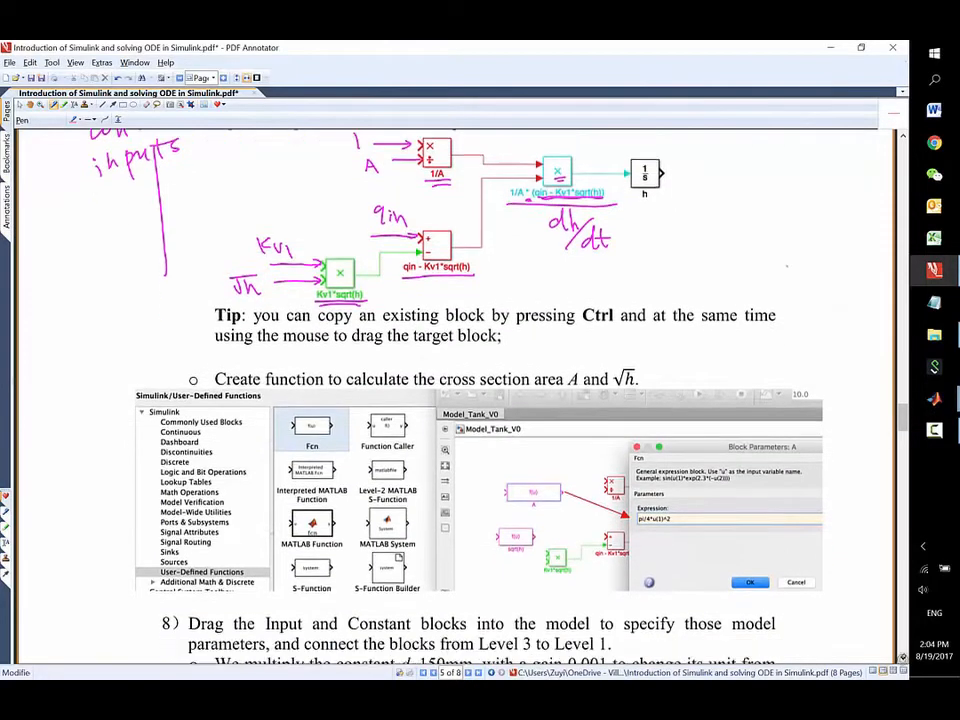
{"action": "scroll", "coordinate": [679, 102], "scroll_direction": "up", "scroll_amount": 1}
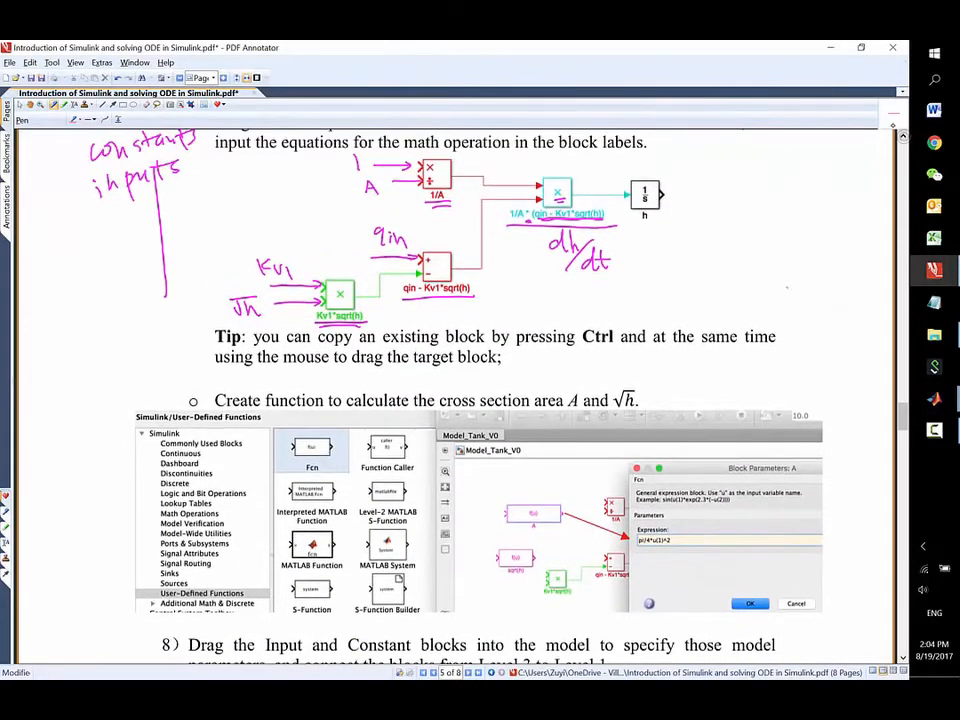
{"action": "left_click", "coordinate": [77, 120]}
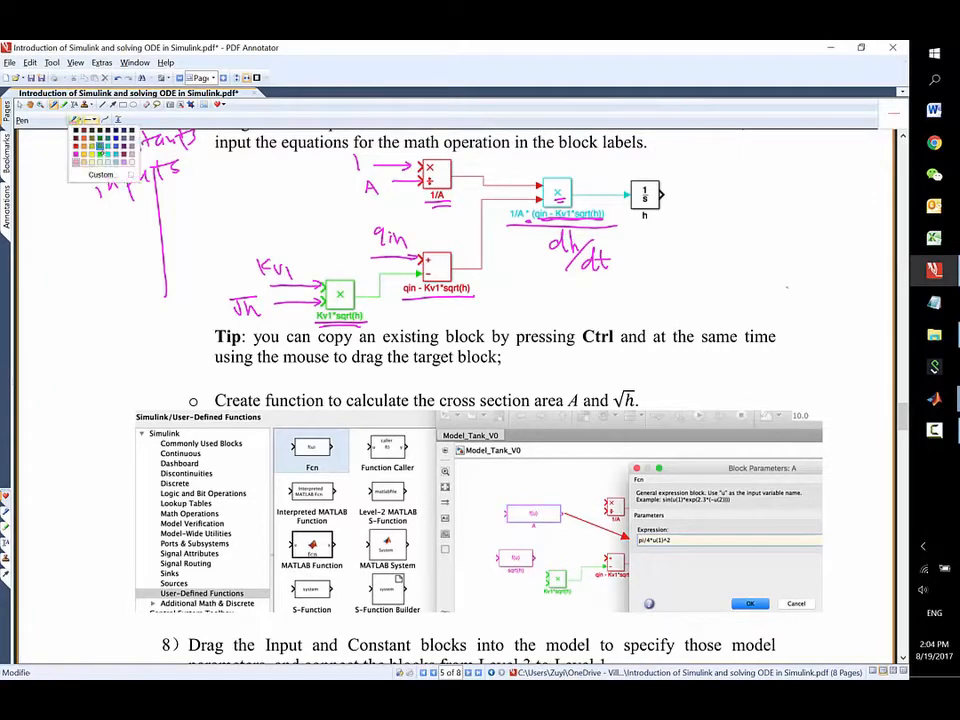
{"action": "left_click", "coordinate": [119, 138]}
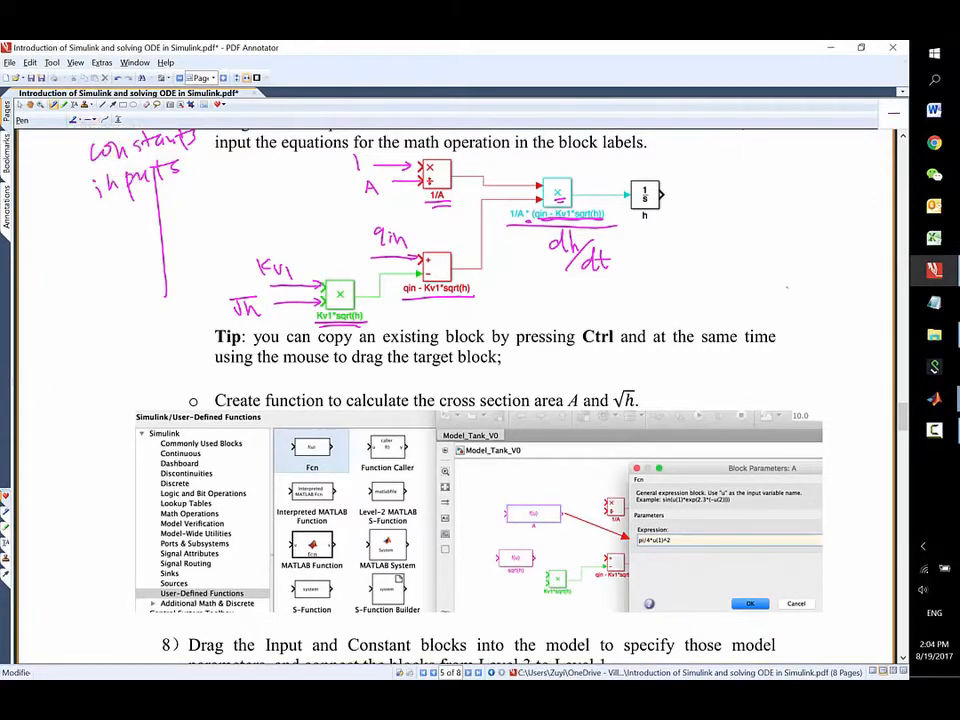
{"action": "left_click_drag", "start_coordinate": [212, 296], "coordinate": [274, 299]}
{"action": "left_click_drag", "start_coordinate": [388, 170], "coordinate": [385, 173]}
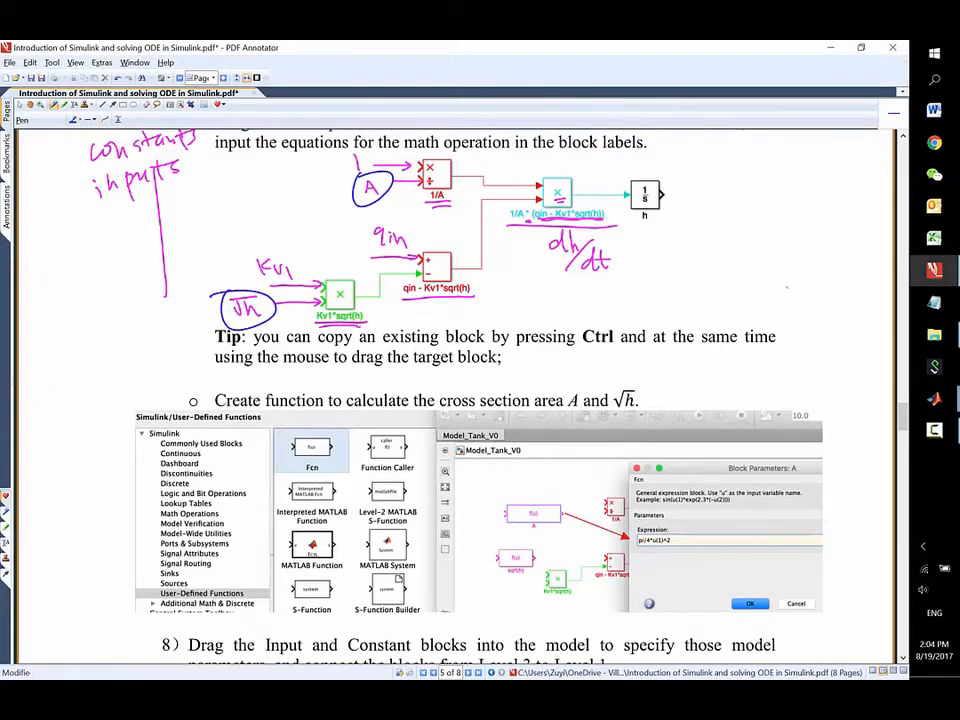
Double-underline the function block A in the PDF's model picture and write 1/4 π d² below the Expression value, underlining d².
{"action": "scroll", "coordinate": [460, 390], "scroll_direction": "down", "scroll_amount": 1}
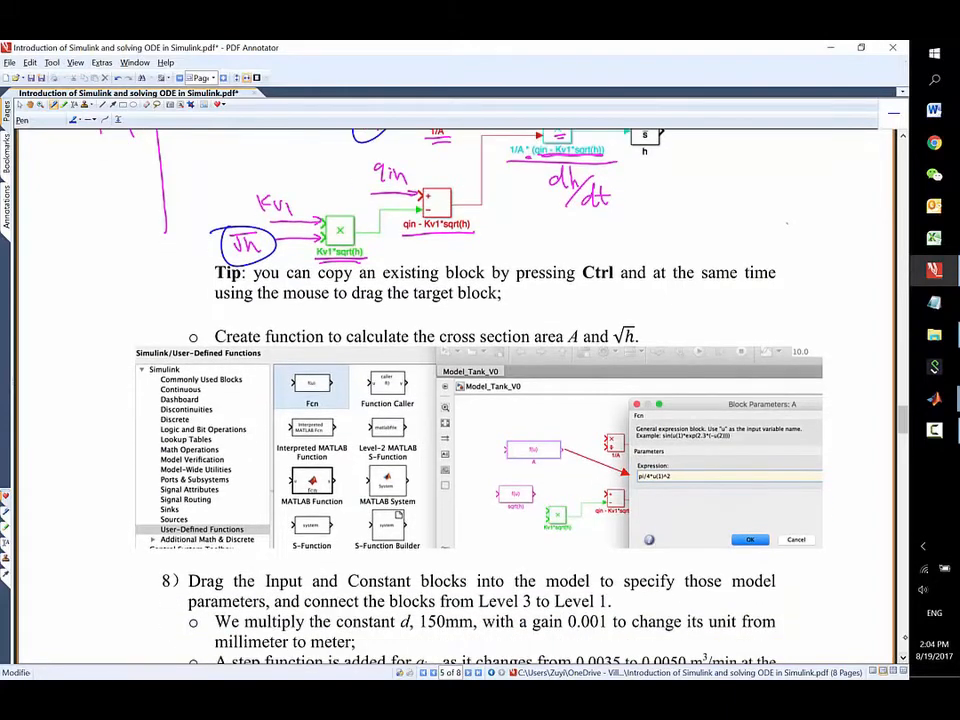
{"action": "left_click_drag", "start_coordinate": [514, 473], "coordinate": [546, 468]}
{"action": "left_click_drag", "start_coordinate": [525, 477], "coordinate": [545, 473]}
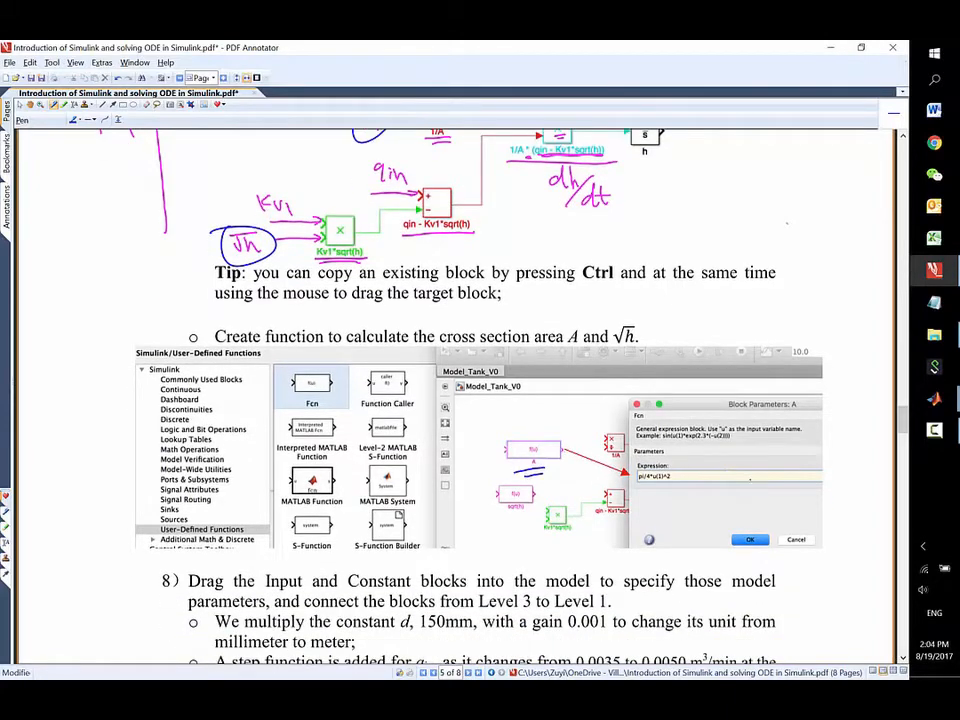
{"action": "mouse_move", "coordinate": [703, 508]}
{"action": "left_mouse_down"}
{"action": "mouse_move", "coordinate": [744, 506]}
{"action": "mouse_move", "coordinate": [740, 518]}
{"action": "left_mouse_up"}
{"action": "mouse_move", "coordinate": [732, 512]}
{"action": "left_mouse_down"}
{"action": "mouse_move", "coordinate": [731, 527]}
{"action": "mouse_move", "coordinate": [768, 502]}
{"action": "mouse_move", "coordinate": [754, 516]}
{"action": "left_mouse_up"}
{"action": "mouse_move", "coordinate": [763, 503]}
{"action": "left_mouse_down"}
{"action": "mouse_move", "coordinate": [765, 515]}
{"action": "mouse_move", "coordinate": [797, 517]}
{"action": "mouse_move", "coordinate": [812, 506]}
{"action": "left_mouse_up"}
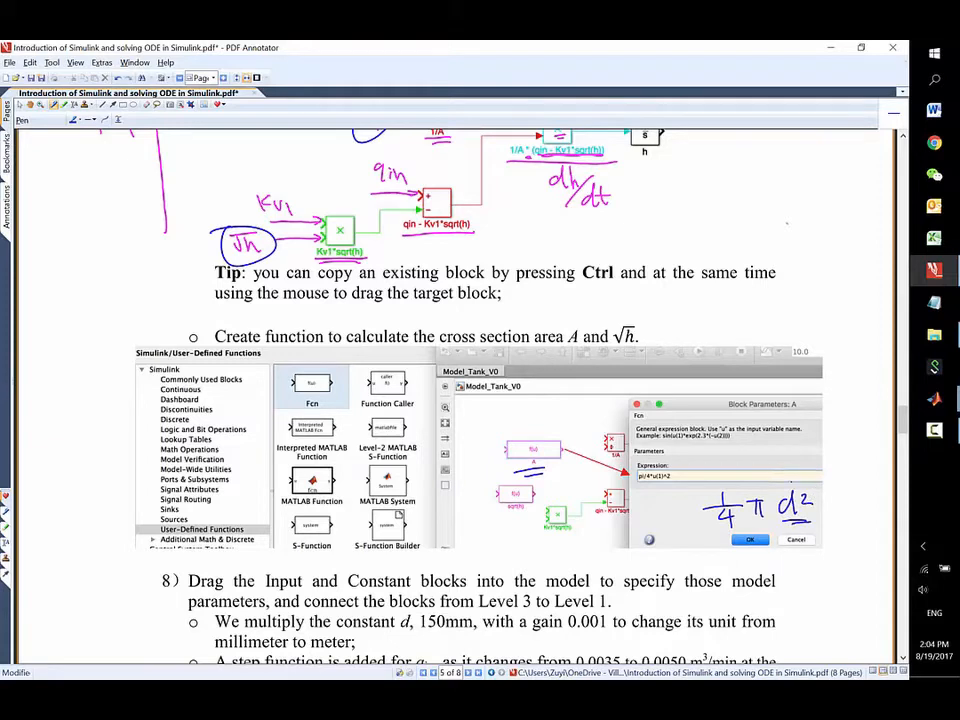
Switch to Simulink, move the Model_Tank_V0 window up, and bring up the Library Browser.
{"action": "key", "text": "alt+Tab"}
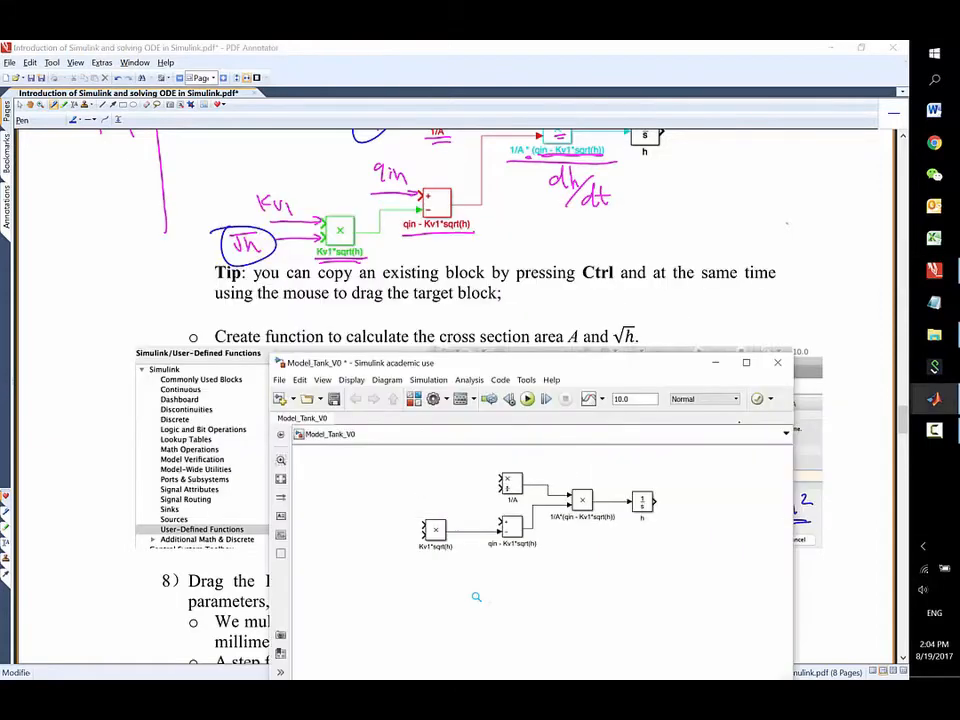
{"action": "left_click_drag", "start_coordinate": [600, 361], "coordinate": [675, 316]}
{"action": "left_click", "coordinate": [935, 399]}
{"action": "left_click", "coordinate": [837, 497]}
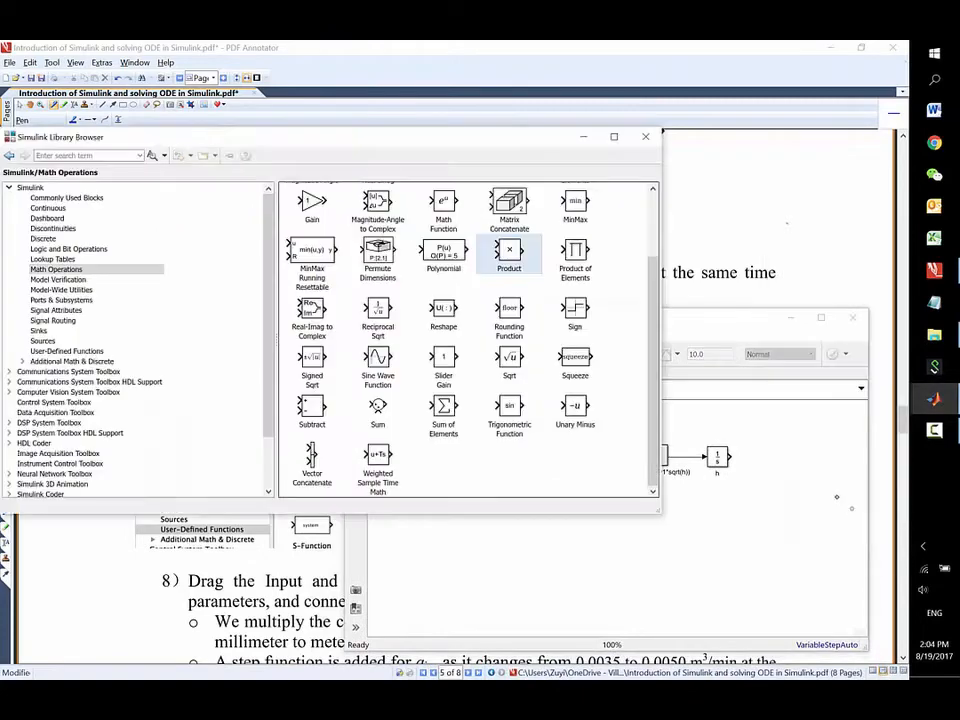
Add an Fcn block from User-Defined Functions, connect it to the Divide block's divisor input, and label it A.
{"action": "left_click", "coordinate": [66, 351]}
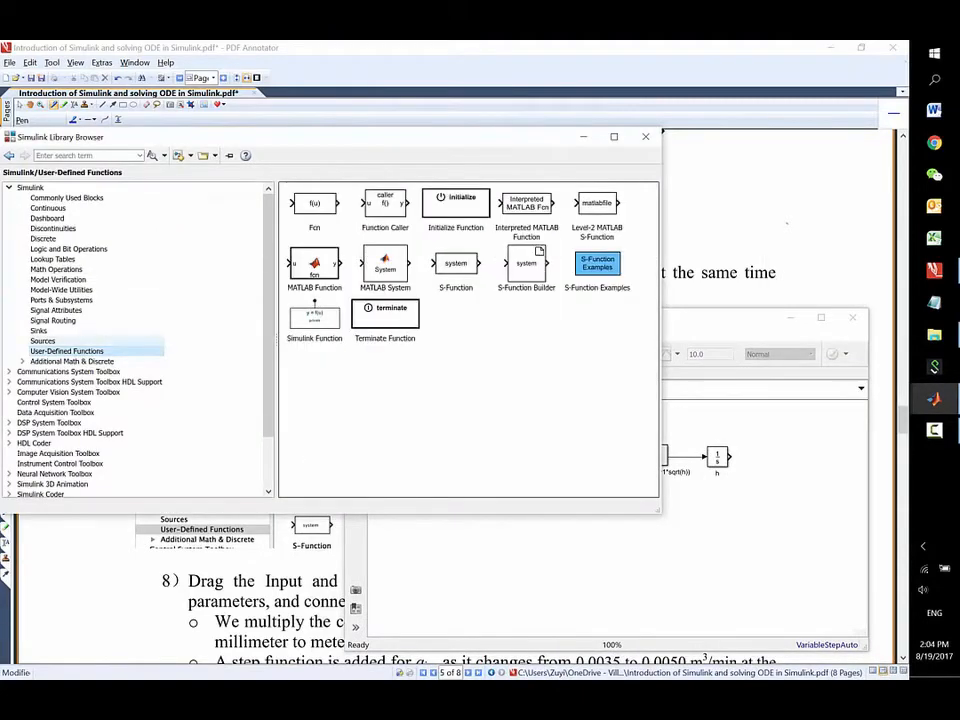
{"action": "mouse_move", "coordinate": [314, 205]}
{"action": "left_mouse_down"}
{"action": "mouse_move", "coordinate": [510, 550]}
{"action": "mouse_move", "coordinate": [477, 428]}
{"action": "mouse_move", "coordinate": [520, 447]}
{"action": "mouse_move", "coordinate": [574, 445]}
{"action": "left_mouse_up"}
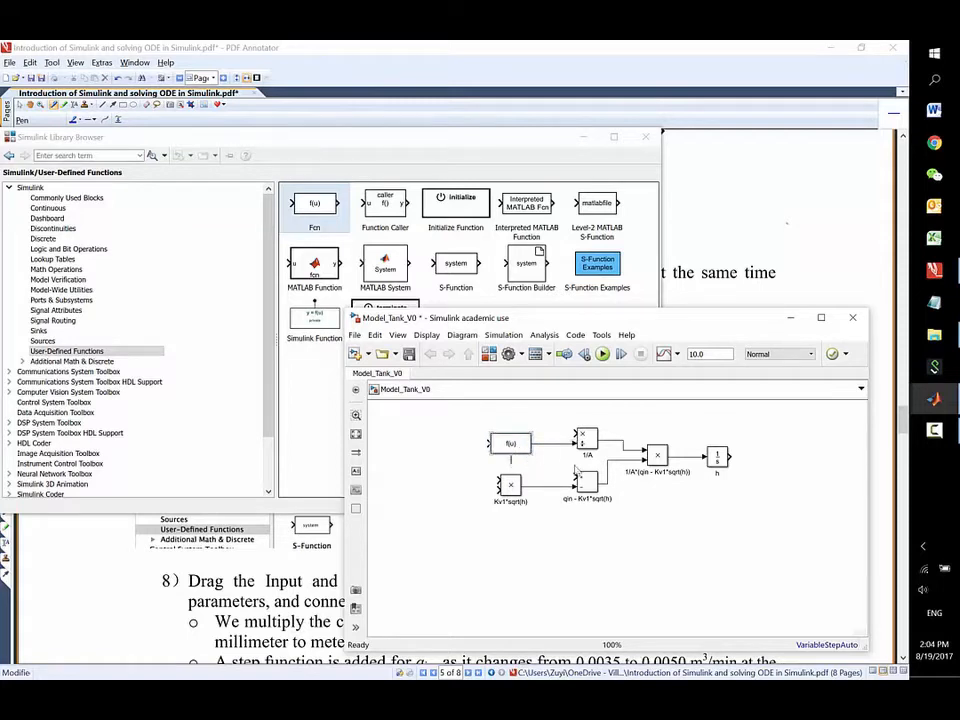
{"action": "type", "text": "A"}
{"action": "left_click", "coordinate": [554, 536]}
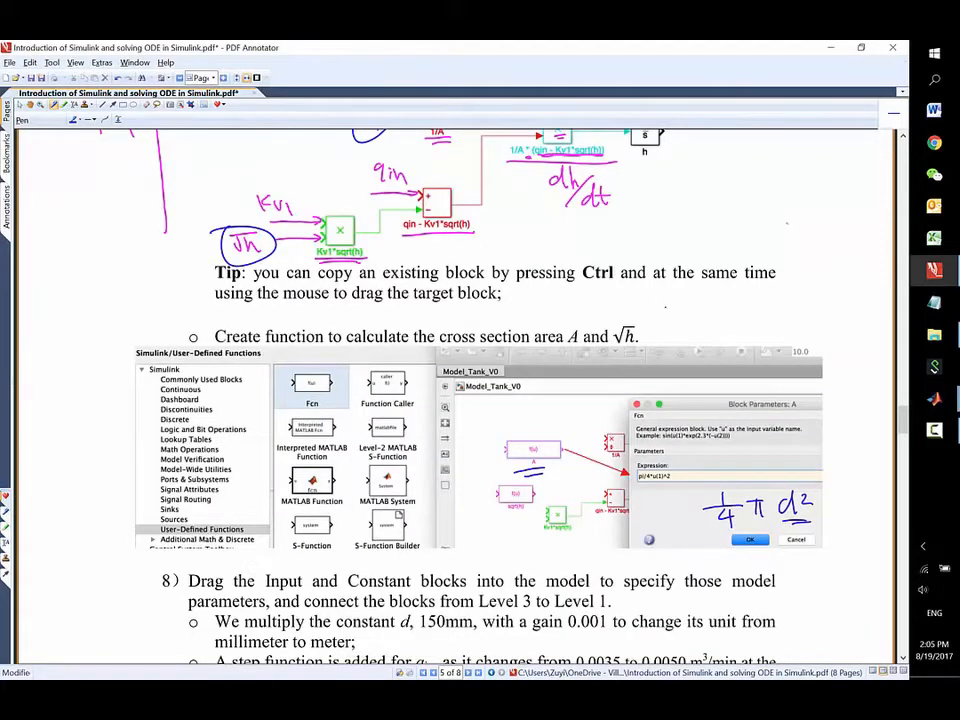
Write the area formula A = 1/4 π d² in the PDF above the function-creation picture.
{"action": "mouse_move", "coordinate": [650, 296]}
{"action": "left_mouse_down"}
{"action": "mouse_move", "coordinate": [656, 326]}
{"action": "mouse_move", "coordinate": [684, 305]}
{"action": "left_mouse_up"}
{"action": "mouse_move", "coordinate": [666, 318]}
{"action": "left_mouse_down"}
{"action": "mouse_move", "coordinate": [710, 306]}
{"action": "mouse_move", "coordinate": [720, 310]}
{"action": "mouse_move", "coordinate": [716, 322]}
{"action": "left_mouse_up"}
{"action": "mouse_move", "coordinate": [710, 314]}
{"action": "left_mouse_down"}
{"action": "mouse_move", "coordinate": [711, 330]}
{"action": "mouse_move", "coordinate": [748, 300]}
{"action": "left_mouse_up"}
{"action": "mouse_move", "coordinate": [731, 302]}
{"action": "left_mouse_down"}
{"action": "mouse_move", "coordinate": [730, 320]}
{"action": "mouse_move", "coordinate": [744, 318]}
{"action": "left_mouse_up"}
{"action": "mouse_move", "coordinate": [774, 306]}
{"action": "left_mouse_down"}
{"action": "mouse_move", "coordinate": [778, 319]}
{"action": "mouse_move", "coordinate": [800, 302]}
{"action": "left_mouse_up"}
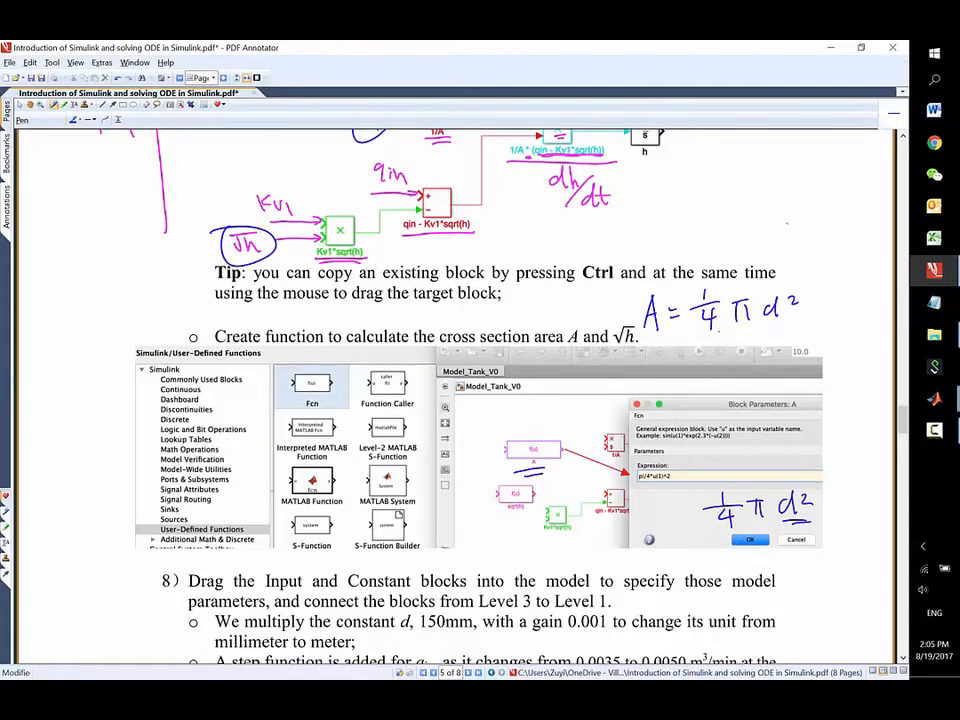
Write A = 1/4 π u(1) below the area formula and double-underline u(1).
{"action": "left_click_drag", "start_coordinate": [717, 336], "coordinate": [711, 360]}
{"action": "mouse_move", "coordinate": [717, 336]}
{"action": "left_mouse_down"}
{"action": "mouse_move", "coordinate": [729, 357]}
{"action": "mouse_move", "coordinate": [727, 348]}
{"action": "mouse_move", "coordinate": [747, 341]}
{"action": "left_mouse_up"}
{"action": "left_click_drag", "start_coordinate": [736, 348], "coordinate": [771, 329]}
{"action": "mouse_move", "coordinate": [757, 343]}
{"action": "left_mouse_down"}
{"action": "mouse_move", "coordinate": [792, 333]}
{"action": "mouse_move", "coordinate": [787, 349]}
{"action": "left_mouse_up"}
{"action": "mouse_move", "coordinate": [781, 338]}
{"action": "left_mouse_down"}
{"action": "mouse_move", "coordinate": [779, 358]}
{"action": "mouse_move", "coordinate": [816, 326]}
{"action": "mouse_move", "coordinate": [805, 340]}
{"action": "left_mouse_up"}
{"action": "mouse_move", "coordinate": [812, 328]}
{"action": "left_mouse_down"}
{"action": "mouse_move", "coordinate": [818, 339]}
{"action": "mouse_move", "coordinate": [837, 321]}
{"action": "mouse_move", "coordinate": [842, 331]}
{"action": "left_mouse_up"}
{"action": "mouse_move", "coordinate": [847, 316]}
{"action": "left_mouse_down"}
{"action": "mouse_move", "coordinate": [847, 327]}
{"action": "mouse_move", "coordinate": [868, 337]}
{"action": "left_mouse_up"}
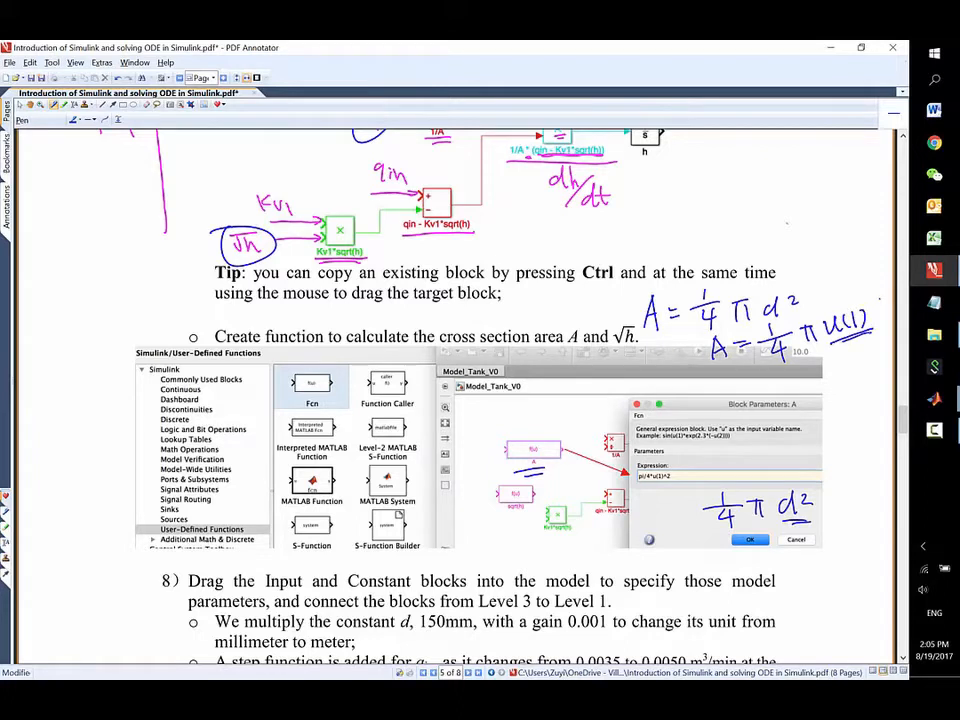
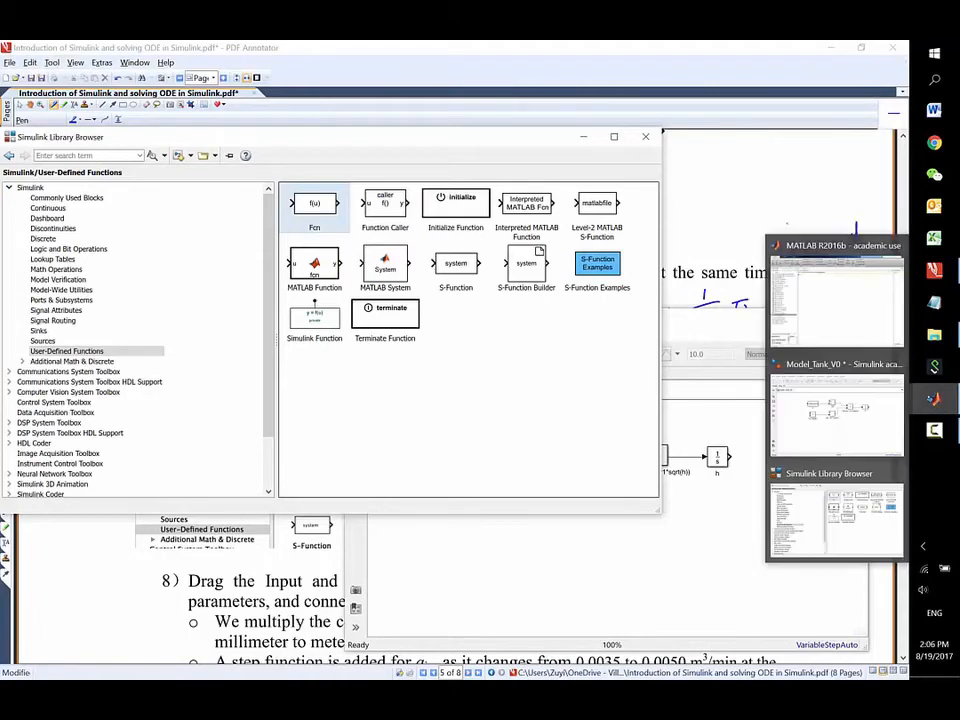
Add a second Fcn block to Model_Tank_V0 from User-Defined Functions and connect it to the Kv1*sqrt(h) block's first input.
{"action": "left_click", "coordinate": [868, 461]}
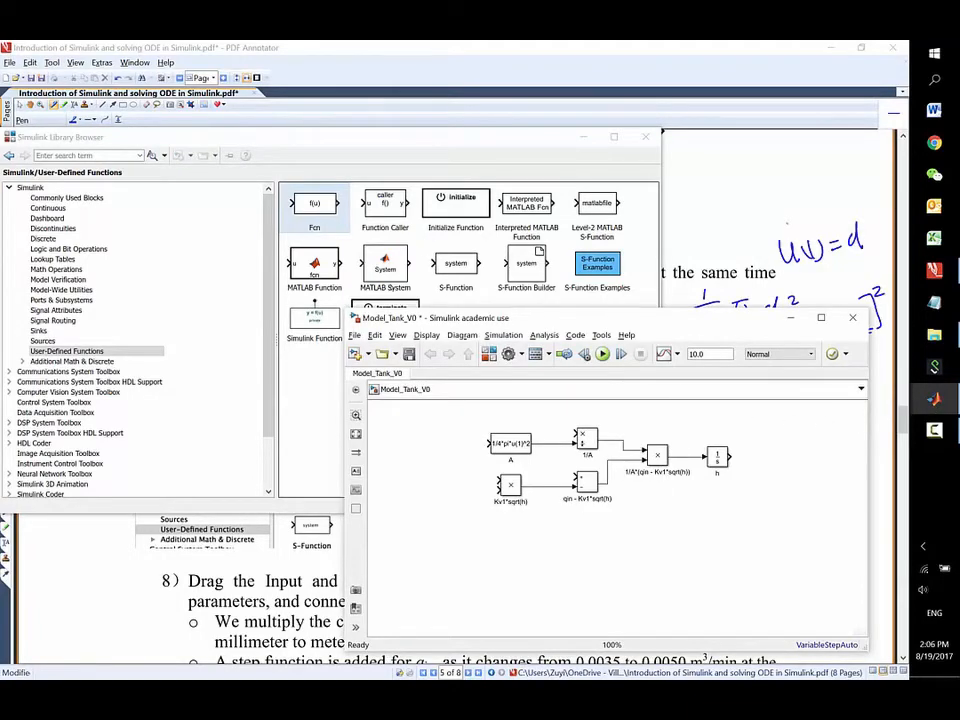
{"action": "left_click", "coordinate": [60, 269]}
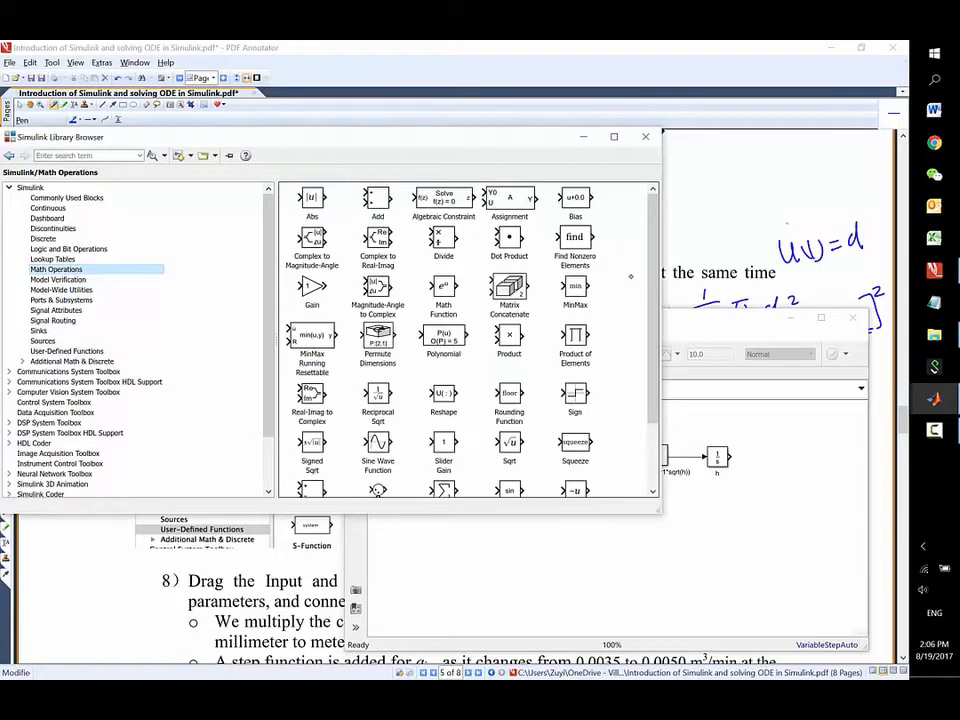
{"action": "left_click", "coordinate": [597, 537]}
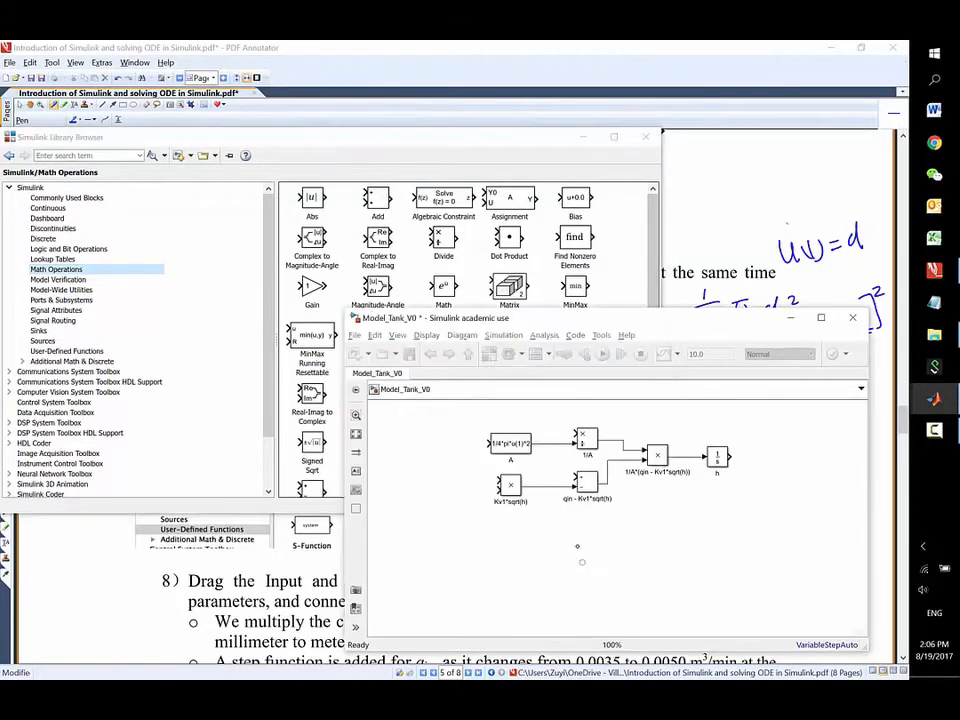
{"action": "left_click", "coordinate": [66, 351]}
{"action": "left_click_drag", "start_coordinate": [314, 203], "coordinate": [499, 481]}
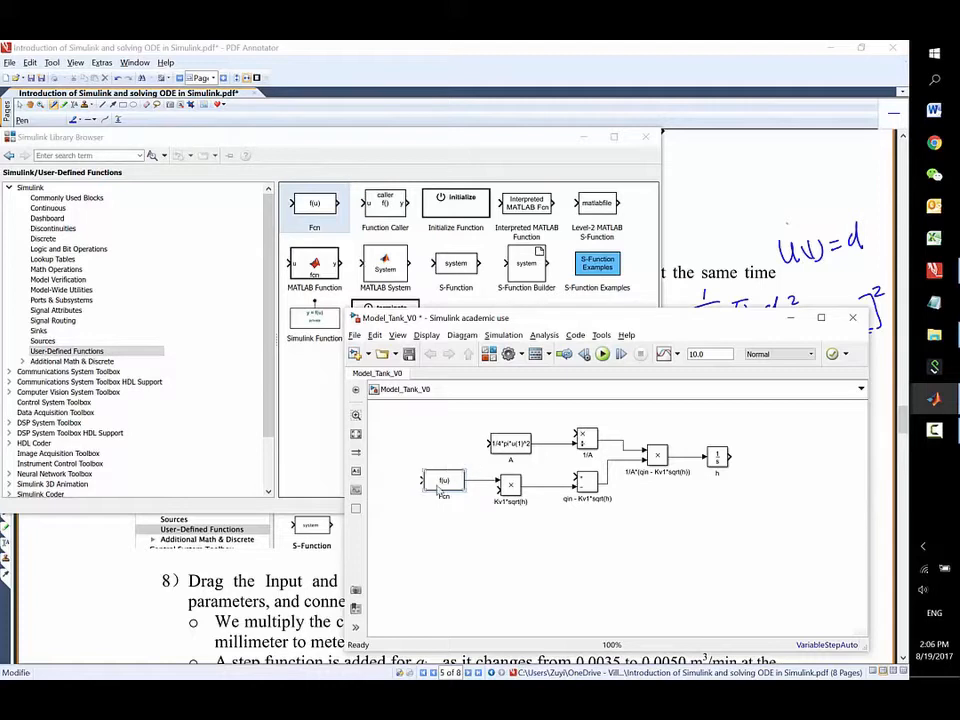
Open the new Fcn block's parameters, and in the PDF circle the sqrt(h) block and write √h = √u(1) below it.
{"action": "double_click", "coordinate": [437, 487]}
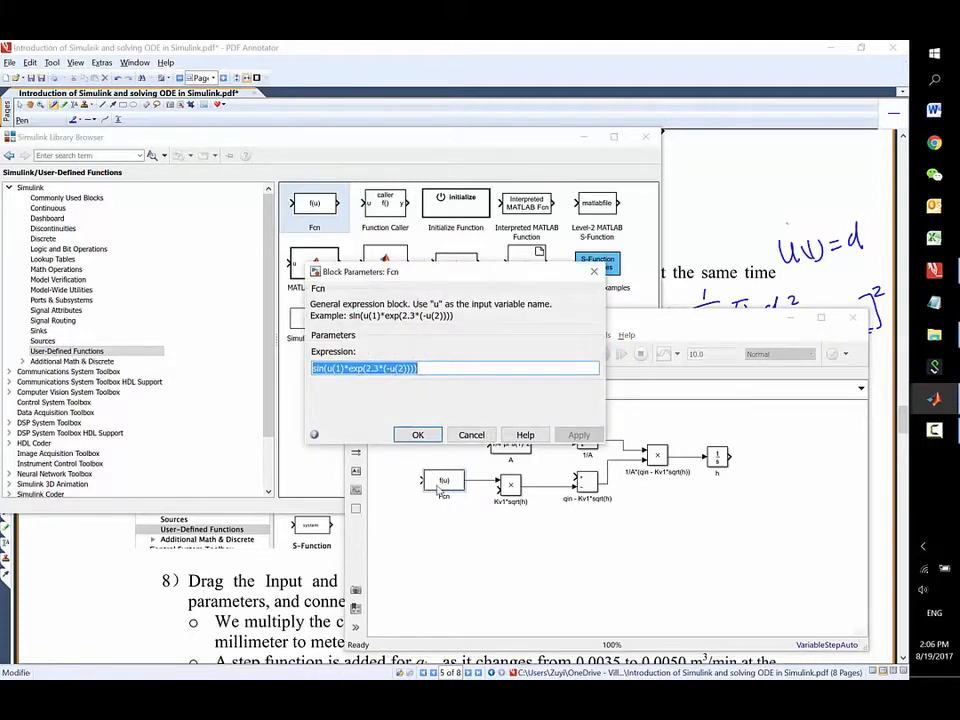
{"action": "left_click", "coordinate": [825, 281]}
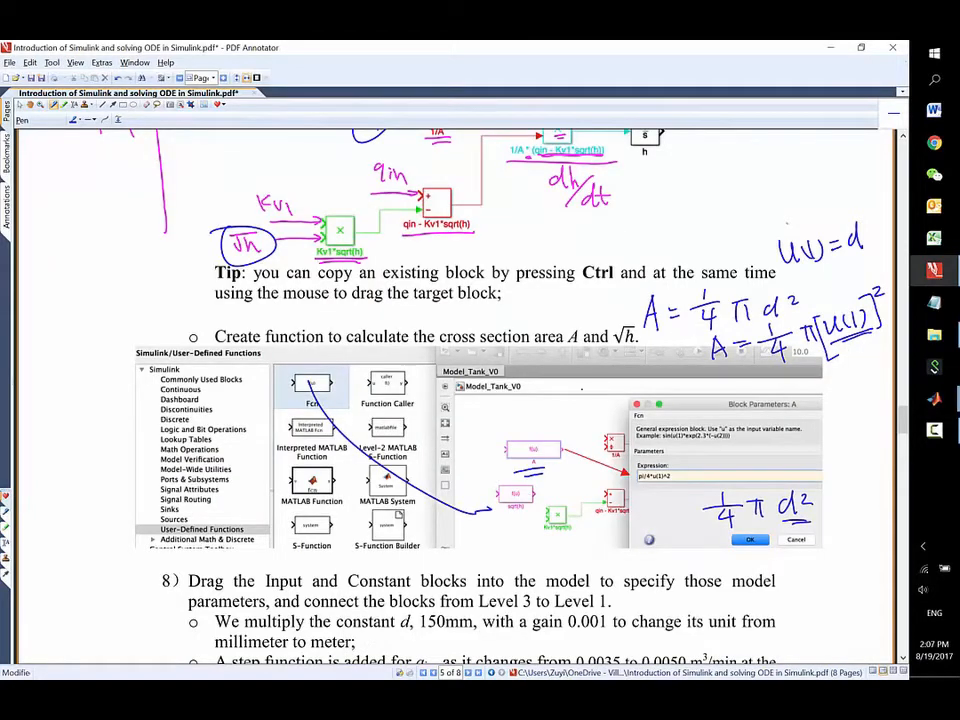
{"action": "mouse_move", "coordinate": [496, 484]}
{"action": "left_mouse_down"}
{"action": "mouse_move", "coordinate": [490, 508]}
{"action": "mouse_move", "coordinate": [491, 495]}
{"action": "left_mouse_up"}
{"action": "mouse_move", "coordinate": [485, 548]}
{"action": "left_mouse_down"}
{"action": "mouse_move", "coordinate": [512, 546]}
{"action": "mouse_move", "coordinate": [495, 548]}
{"action": "mouse_move", "coordinate": [518, 571]}
{"action": "mouse_move", "coordinate": [605, 541]}
{"action": "mouse_move", "coordinate": [564, 566]}
{"action": "mouse_move", "coordinate": [617, 566]}
{"action": "left_mouse_up"}
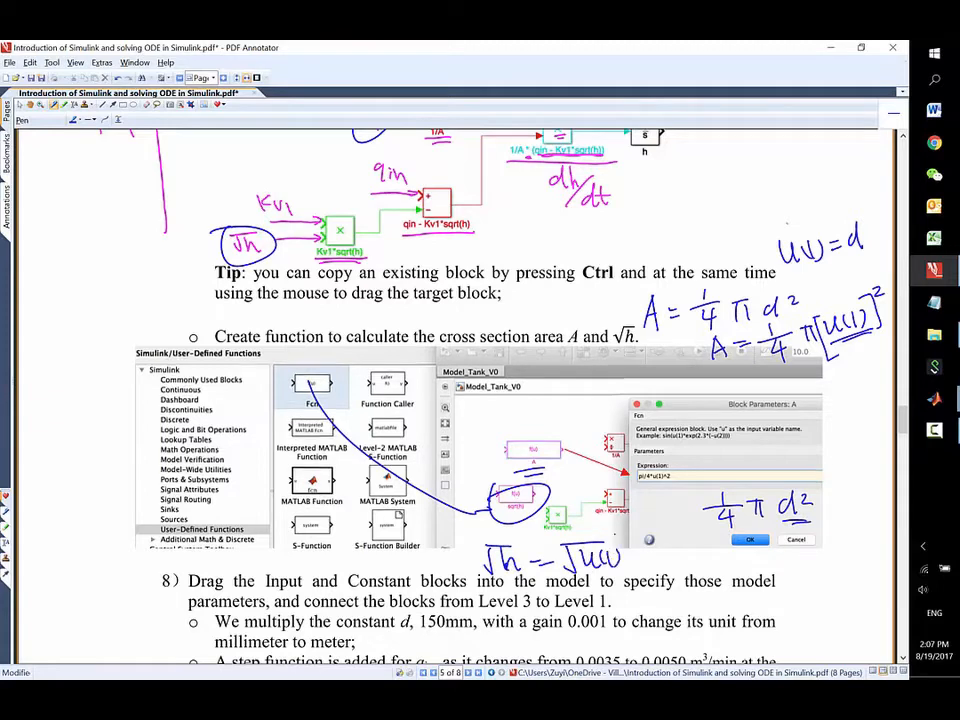
Set the second Fcn block's expression to sqrt(u(1)).
{"action": "key", "text": "alt+Tab"}
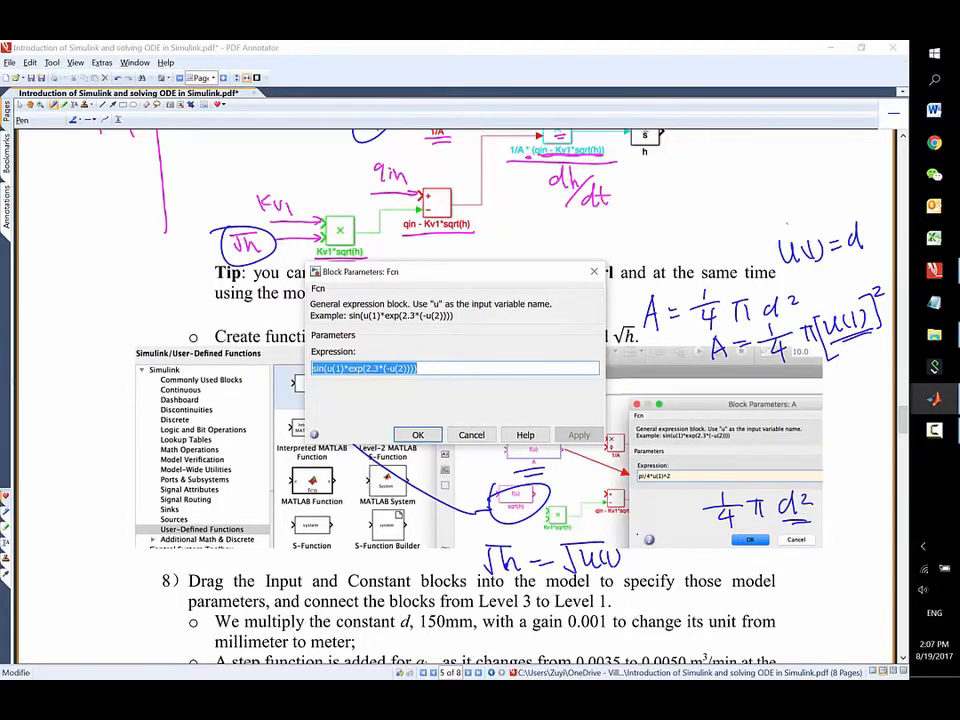
{"action": "type", "text": "sqrt(u"}
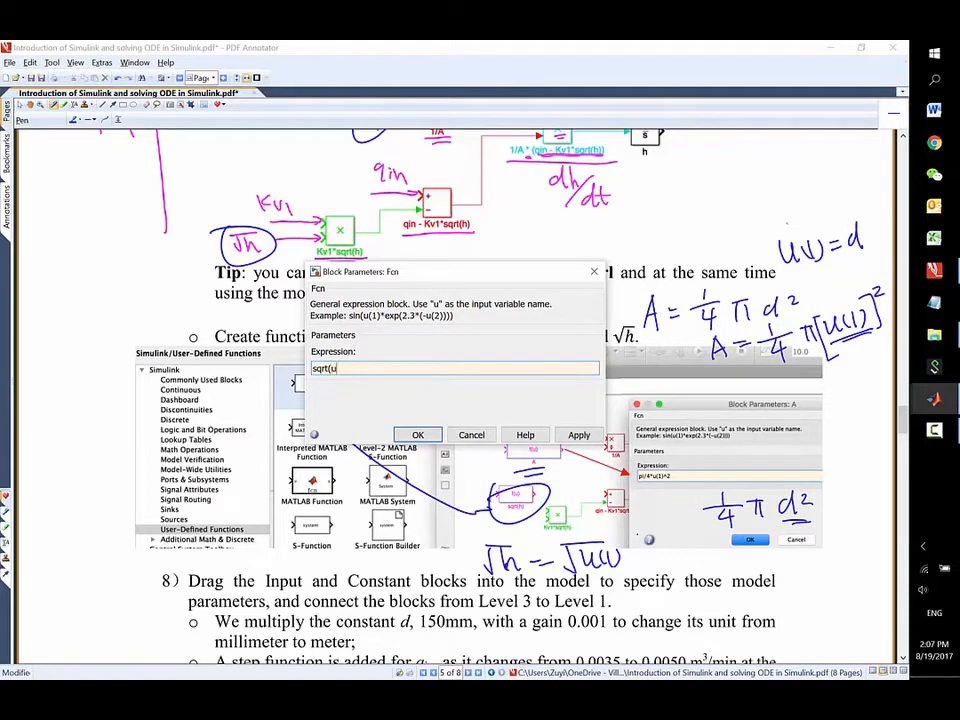
{"action": "type", "text": "(1))"}
{"action": "key", "text": "Left"}
{"action": "key", "text": "BackSpace"}
{"action": "key", "text": "BackSpace"}
{"action": "key", "text": "BackSpace"}
{"action": "key", "text": "BackSpace"}
{"action": "type", "text": "u(1)"}
{"action": "key", "text": "Return"}
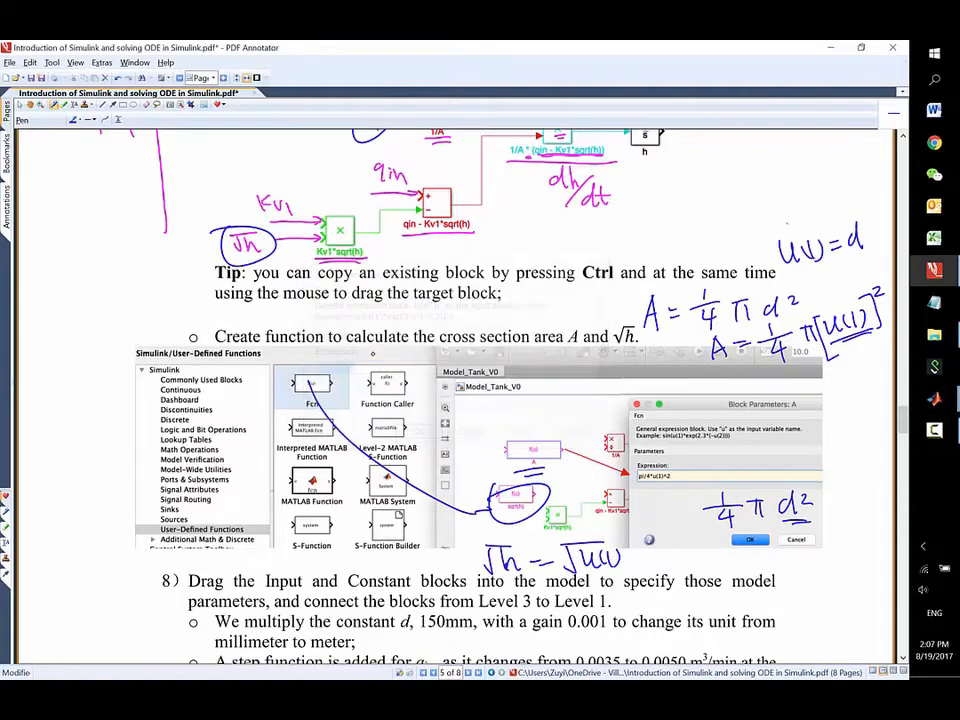
Return to Model_Tank_V0 and rename the second Fcn block sqrt(h).
{"action": "mouse_move", "coordinate": [934, 398]}
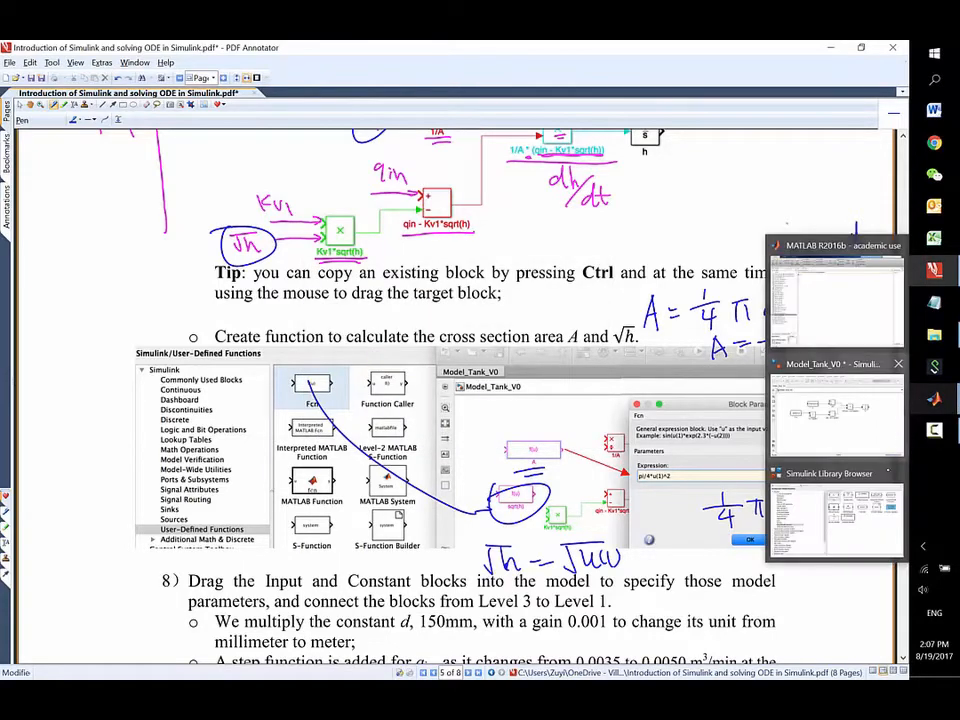
{"action": "left_click", "coordinate": [840, 525]}
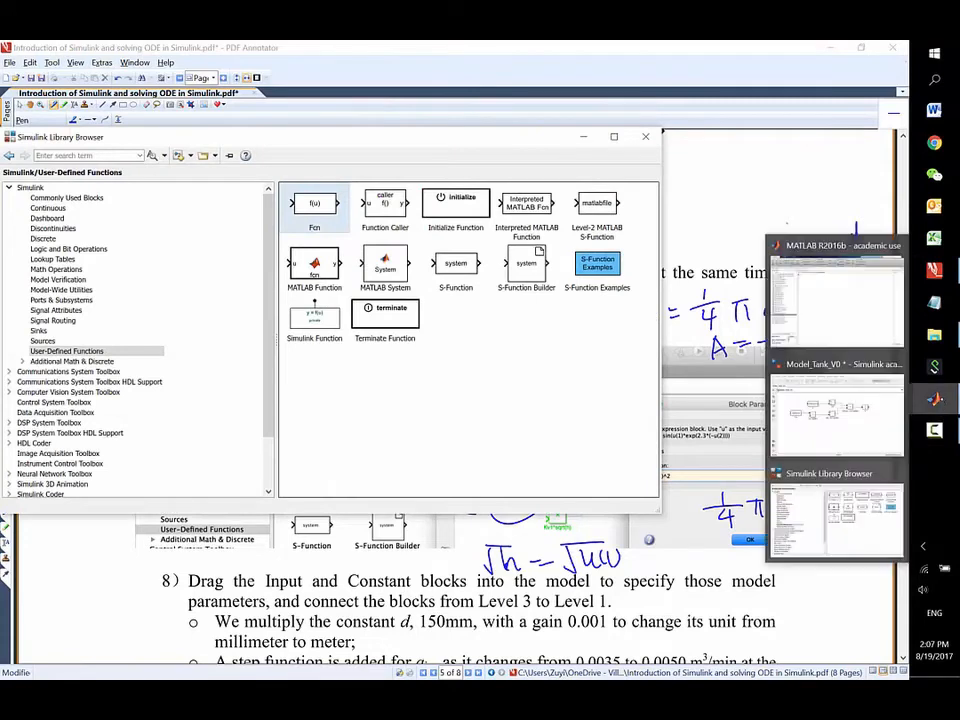
{"action": "left_click", "coordinate": [846, 514]}
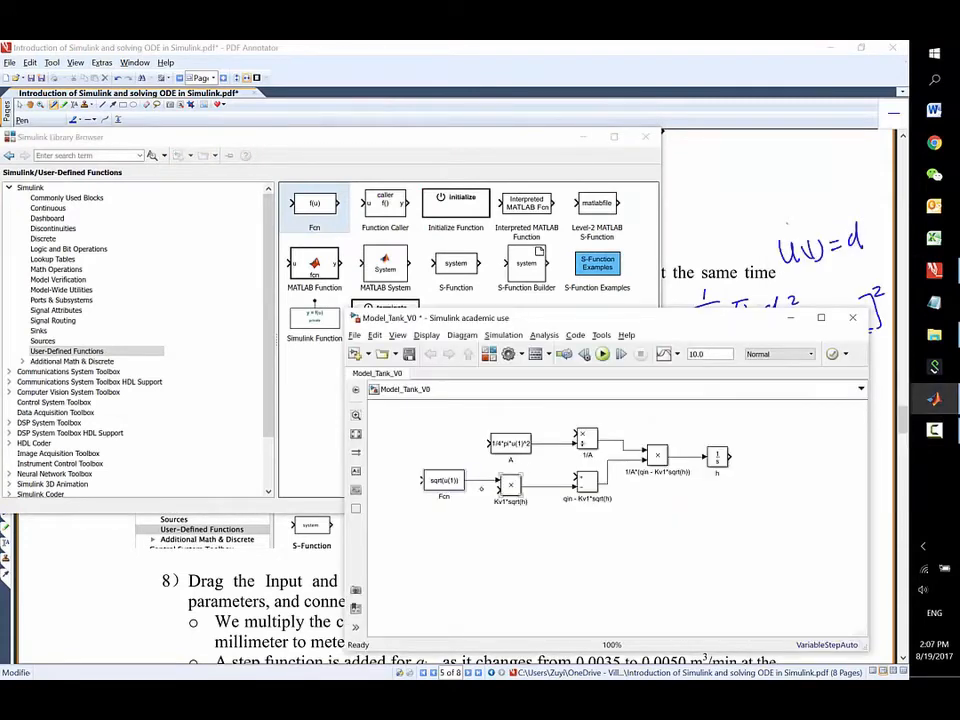
{"action": "left_click", "coordinate": [447, 496]}
{"action": "key", "text": "BackSpace"}
{"action": "key", "text": "BackSpace"}
{"action": "key", "text": "BackSpace"}
{"action": "type", "text": "sqrt"}
{"action": "key", "text": "BackSpace"}
{"action": "key", "text": "BackSpace"}
{"action": "type", "text": "u"}
{"action": "key", "text": "BackSpace"}
{"action": "type", "text": "rt(h)"}
{"action": "left_click", "coordinate": [605, 568]}
Mark up section 8 of the PDF: circle the 150 and 0.001 gain blocks, and underline 150mm and the gain's mm-to-meter label.
{"action": "left_click", "coordinate": [301, 571]}
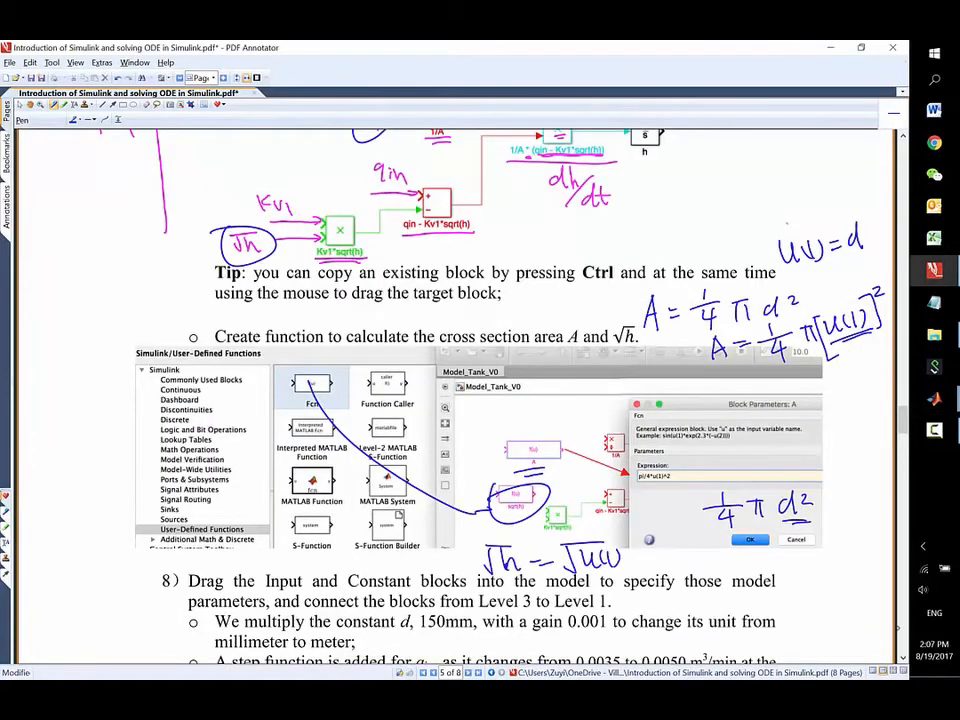
{"action": "scroll", "coordinate": [678, 493], "scroll_direction": "down", "scroll_amount": 3}
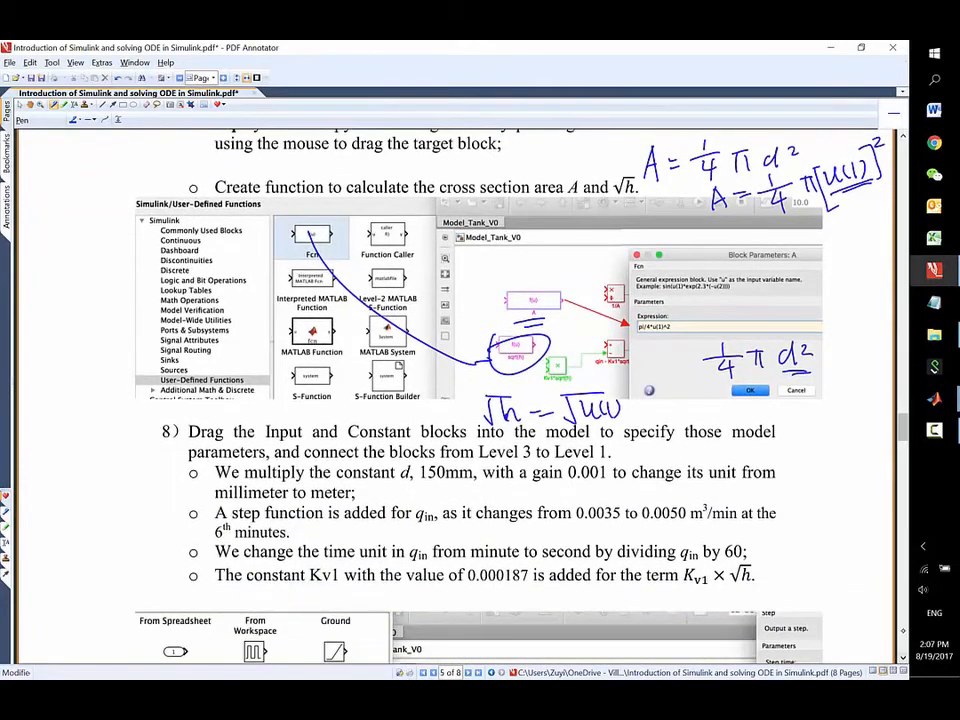
{"action": "scroll", "coordinate": [678, 493], "scroll_direction": "down", "scroll_amount": 1}
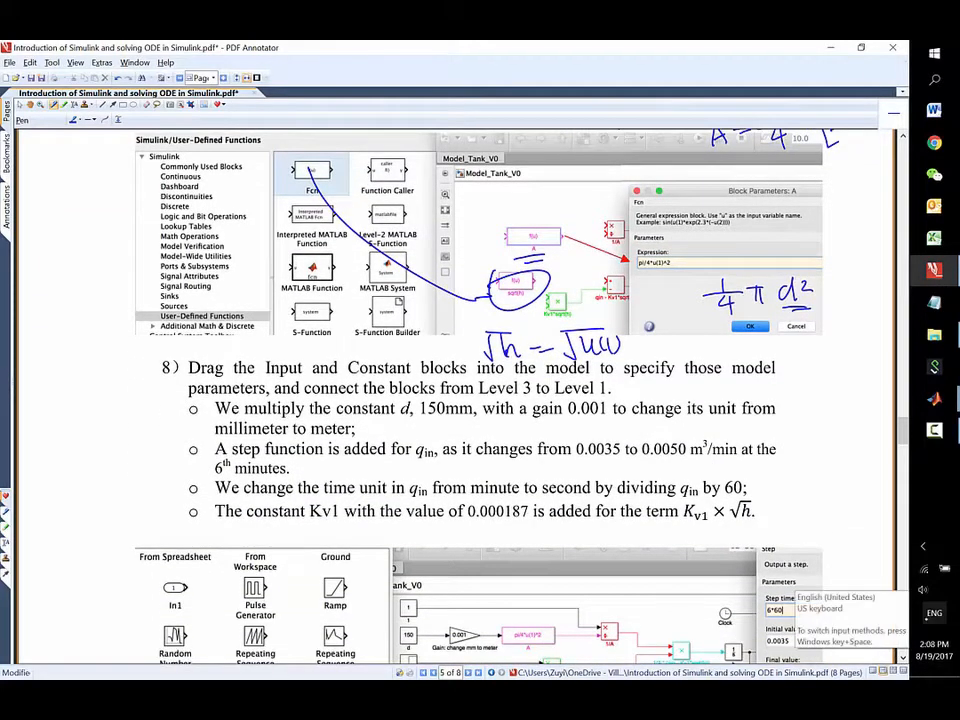
{"action": "scroll", "coordinate": [676, 490], "scroll_direction": "down", "scroll_amount": 1}
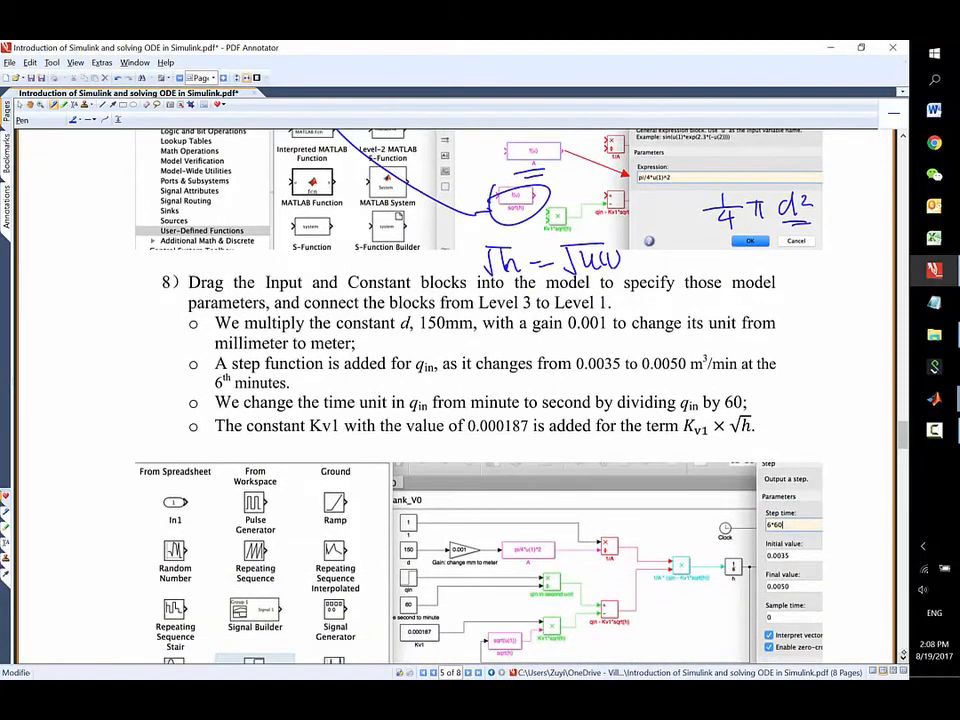
{"action": "scroll", "coordinate": [677, 490], "scroll_direction": "down", "scroll_amount": 1}
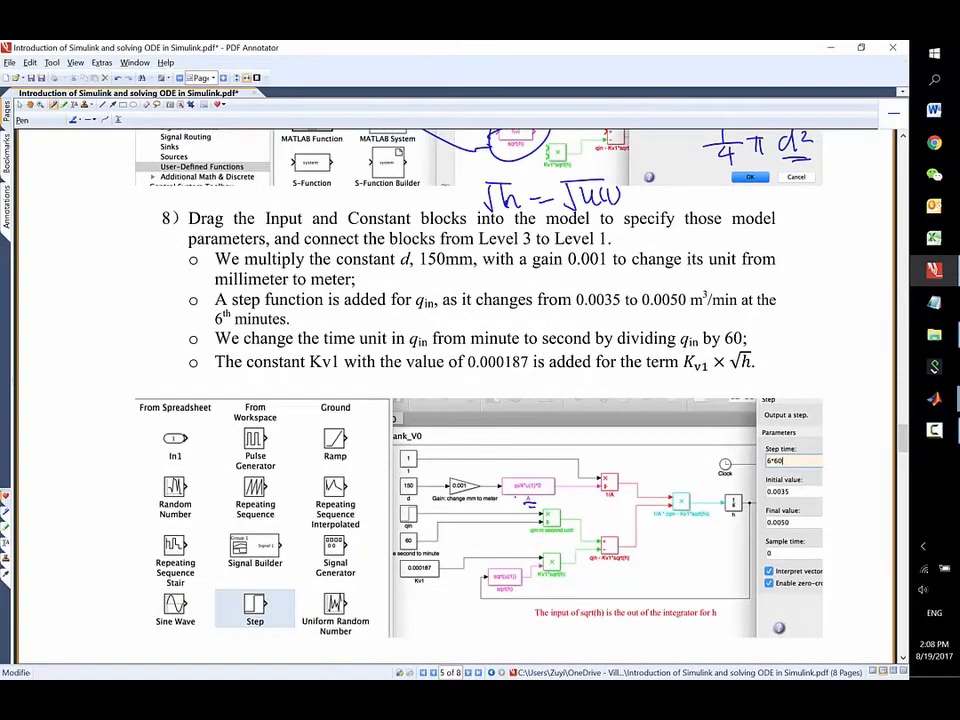
{"action": "left_click_drag", "start_coordinate": [423, 489], "coordinate": [407, 502]}
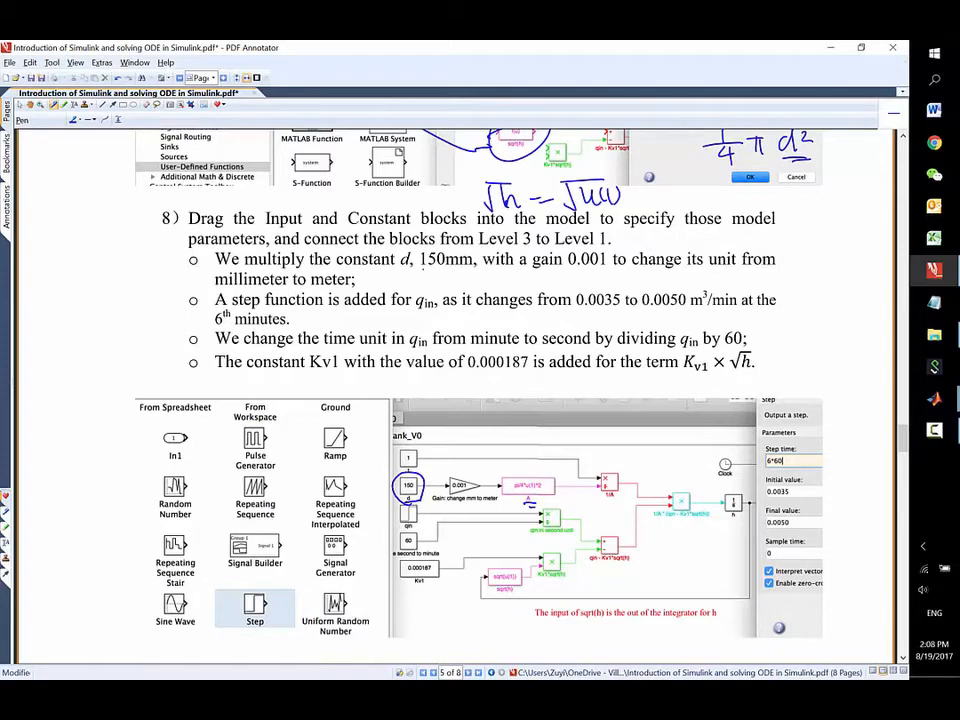
{"action": "left_click_drag", "start_coordinate": [421, 266], "coordinate": [475, 266]}
{"action": "mouse_move", "coordinate": [458, 472]}
{"action": "left_mouse_down"}
{"action": "mouse_move", "coordinate": [452, 497]}
{"action": "mouse_move", "coordinate": [479, 479]}
{"action": "left_mouse_up"}
{"action": "left_click_drag", "start_coordinate": [456, 505], "coordinate": [504, 505]}
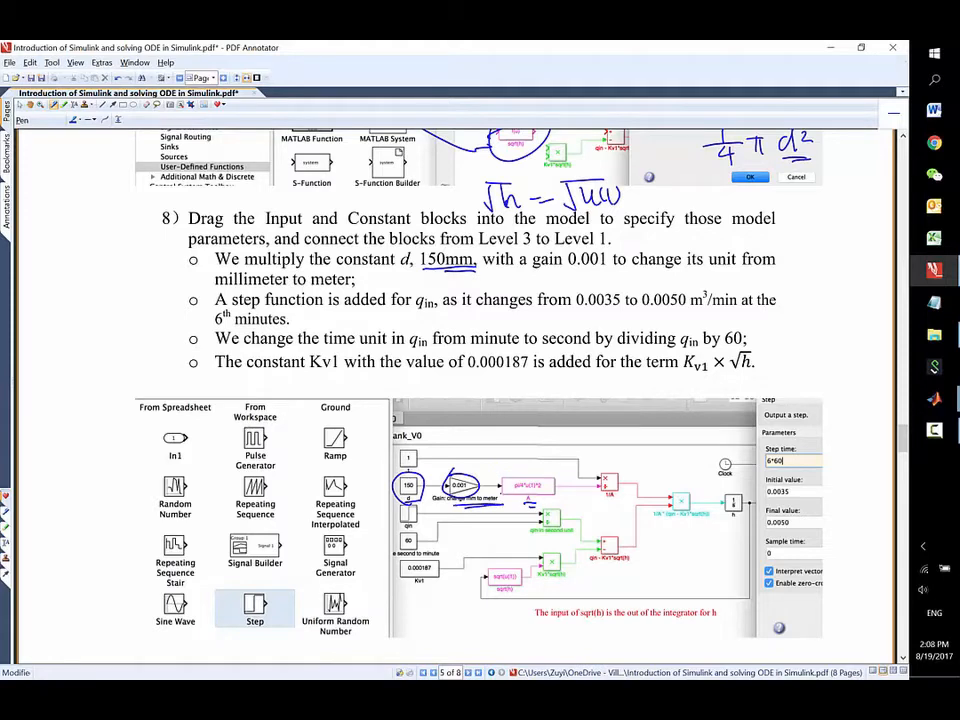
Add a Constant block from Sources to Model_Tank_V0, level with block A and on its input side.
{"action": "key", "text": "alt+Tab"}
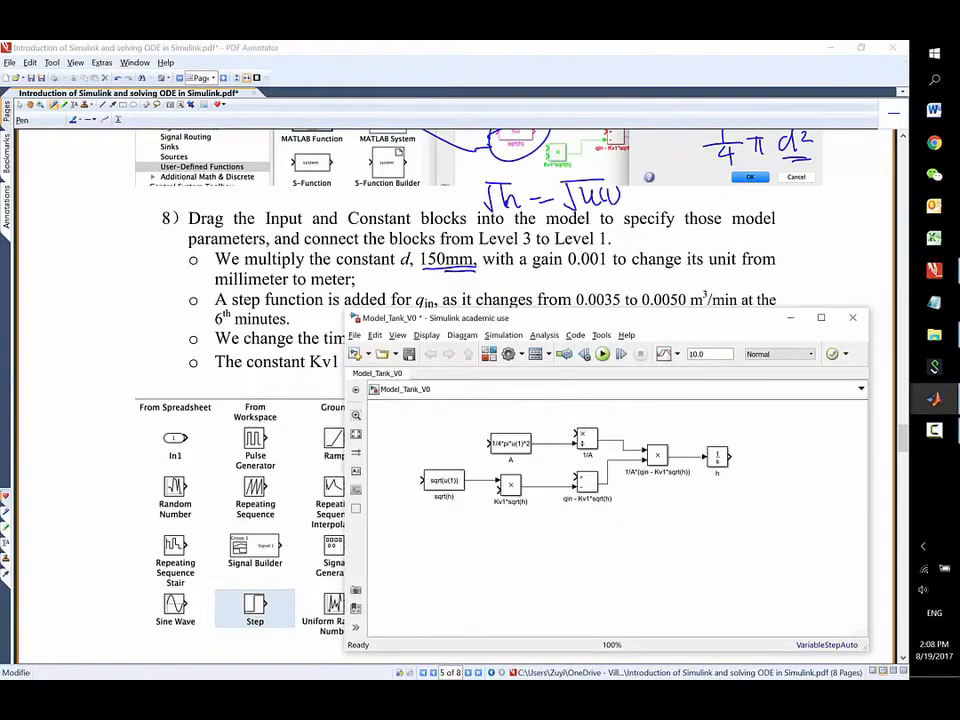
{"action": "left_click", "coordinate": [489, 354]}
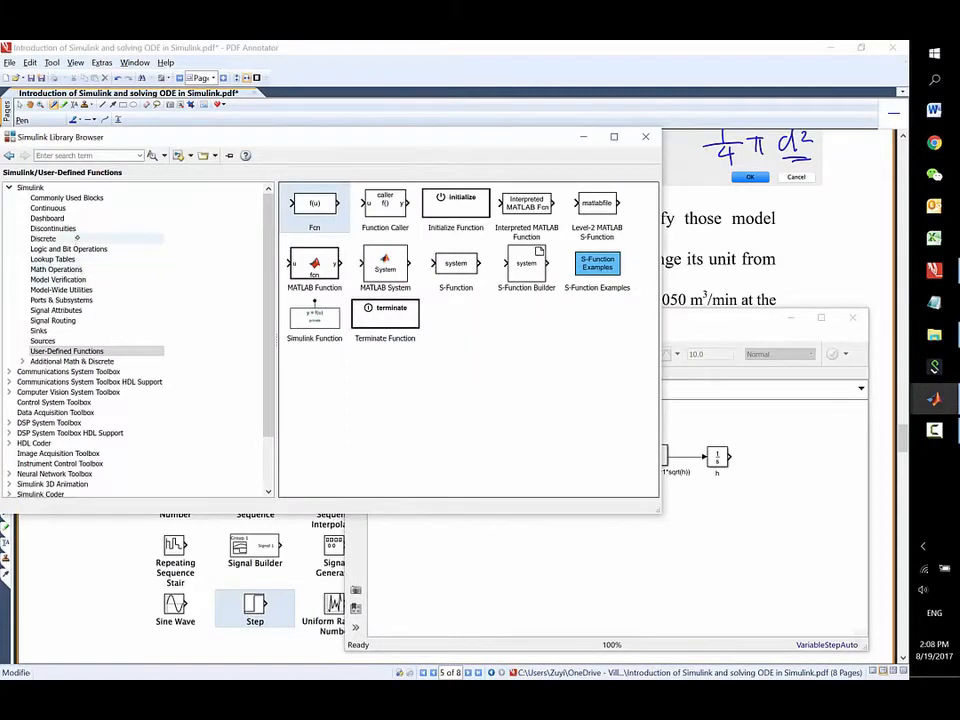
{"action": "left_click", "coordinate": [45, 341]}
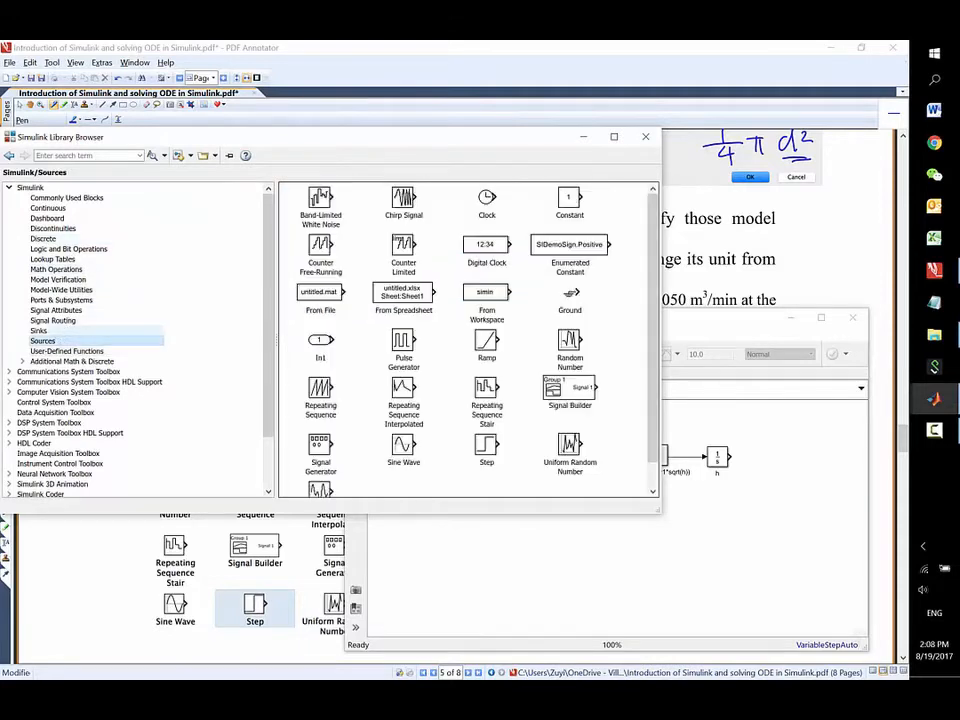
{"action": "left_click_drag", "start_coordinate": [573, 199], "coordinate": [390, 445]}
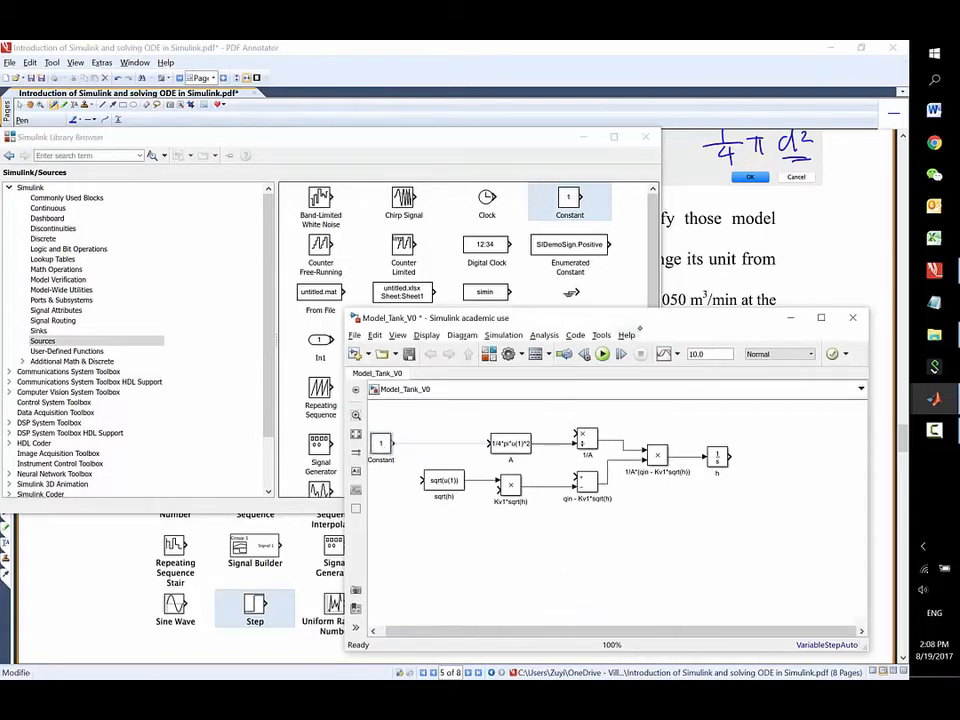
{"action": "left_click_drag", "start_coordinate": [656, 321], "coordinate": [532, 303]}
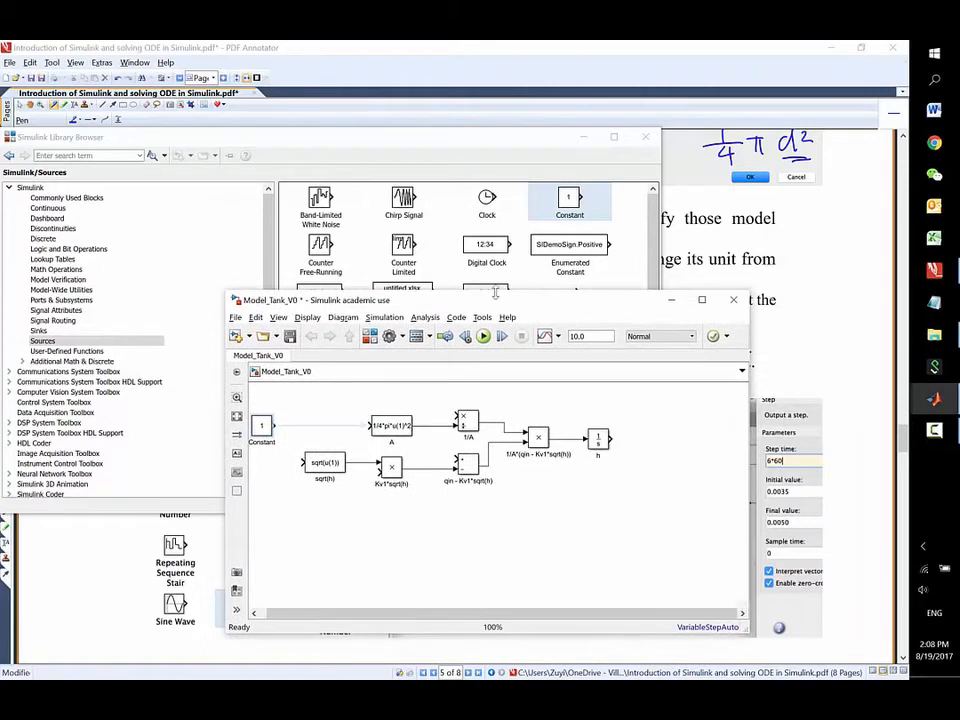
{"action": "left_click_drag", "start_coordinate": [697, 527], "coordinate": [261, 368]}
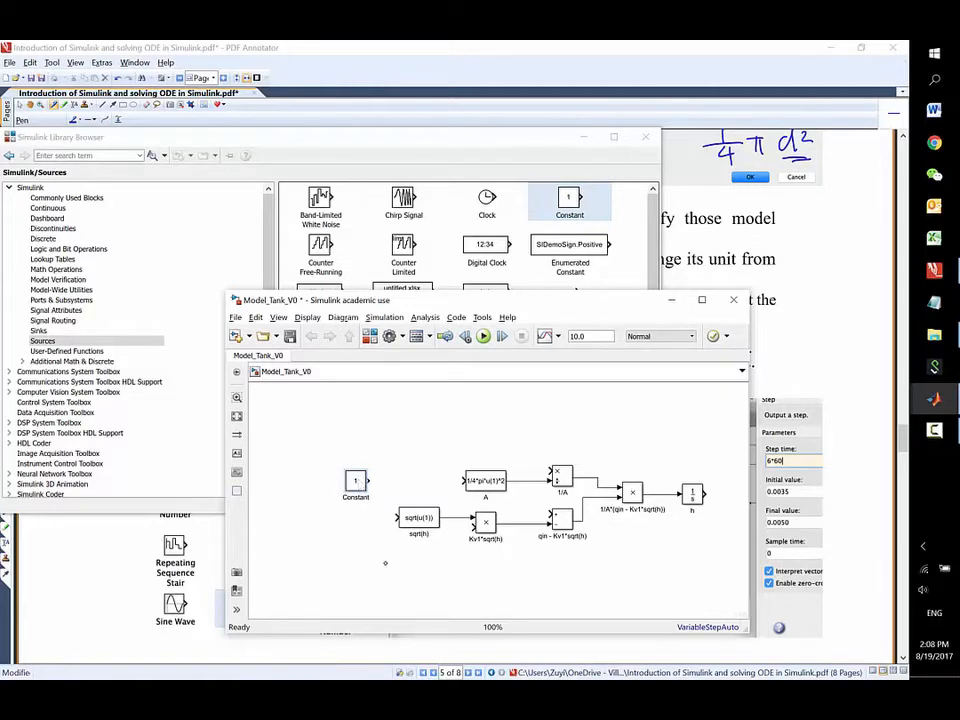
Set the Constant block's value to 150.
{"action": "right_click", "coordinate": [357, 485]}
{"action": "left_click", "coordinate": [350, 484]}
{"action": "double_click", "coordinate": [350, 484]}
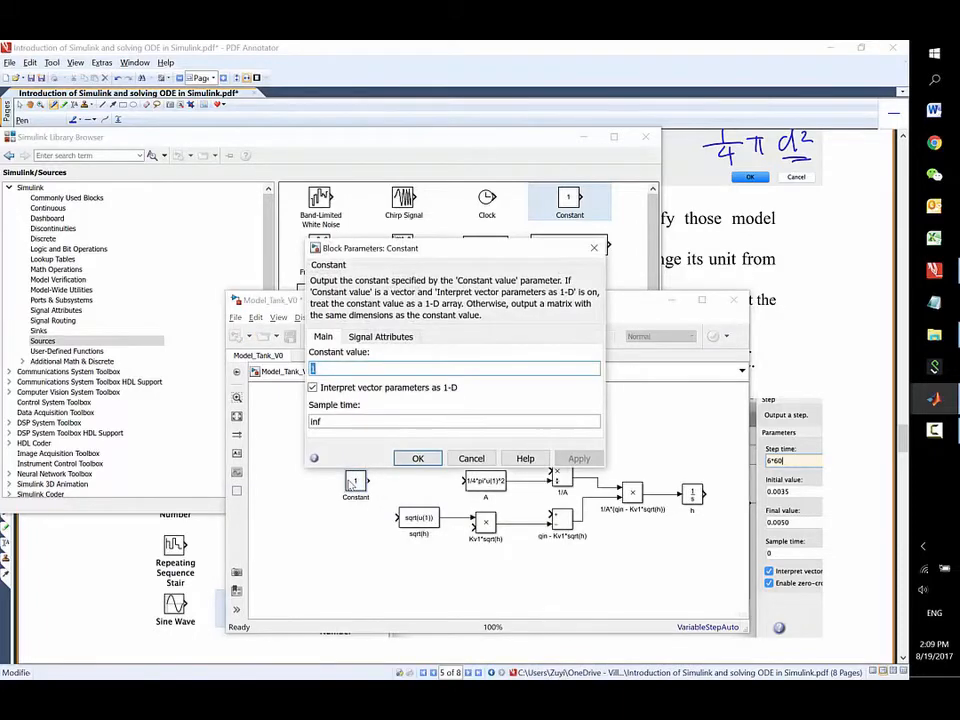
{"action": "type", "text": "150"}
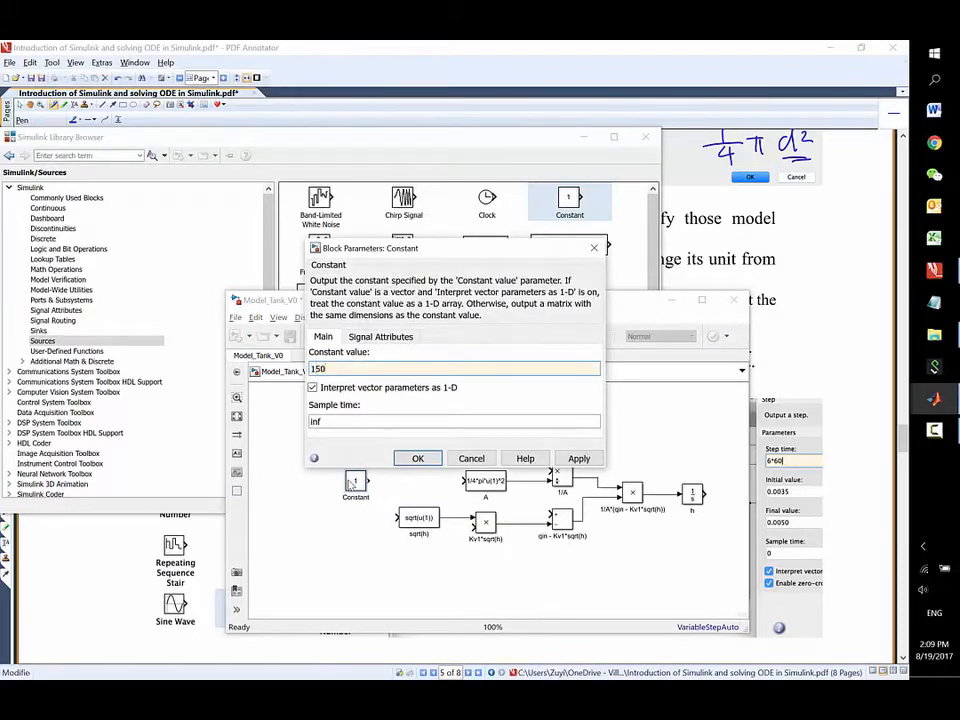
{"action": "key", "text": "Return"}
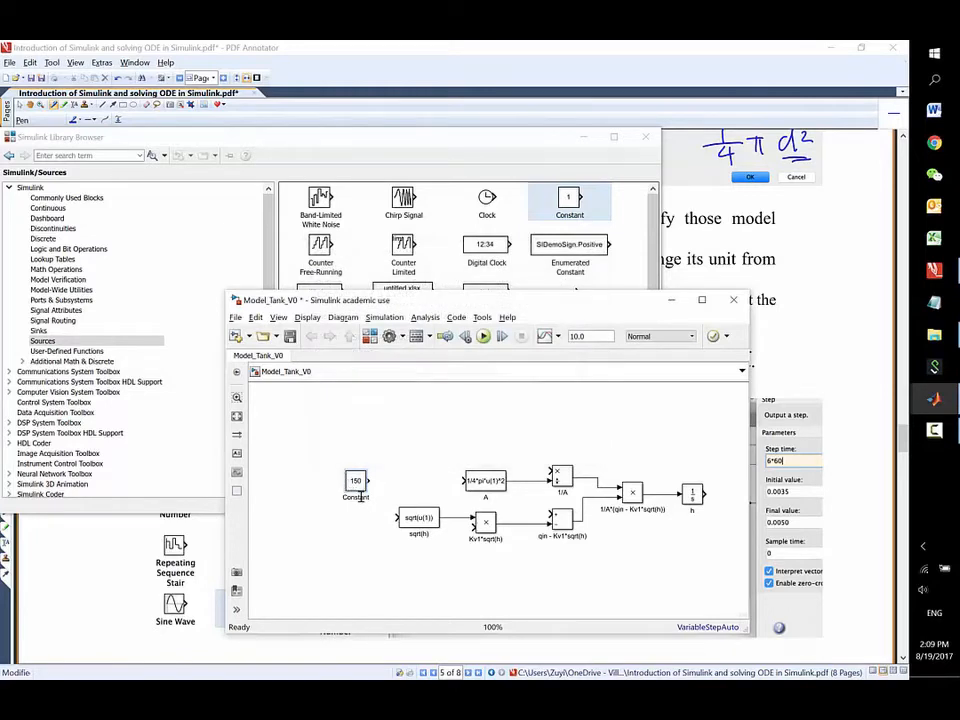
Rename the 150 constant block d.
{"action": "left_click", "coordinate": [361, 497]}
{"action": "key", "text": "BackSpace"}
{"action": "key", "text": "BackSpace"}
{"action": "key", "text": "BackSpace"}
{"action": "key", "text": "BackSpace"}
{"action": "key", "text": "BackSpace"}
{"action": "left_click", "coordinate": [367, 539]}
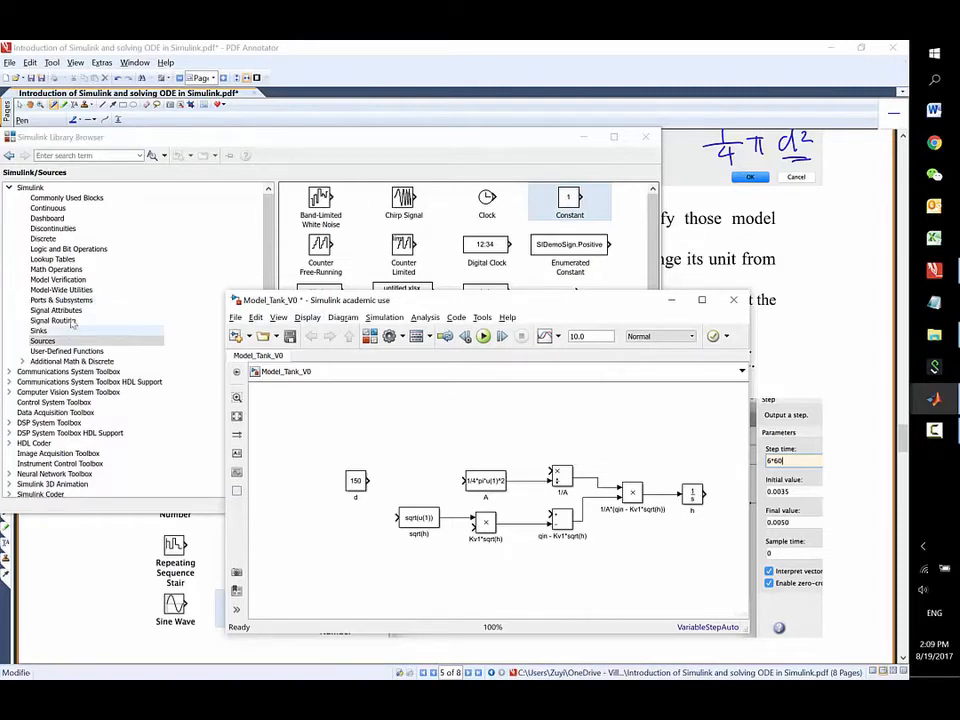
Add a Gain block from Math Operations between d and A, connected to both blocks.
{"action": "left_click", "coordinate": [56, 269]}
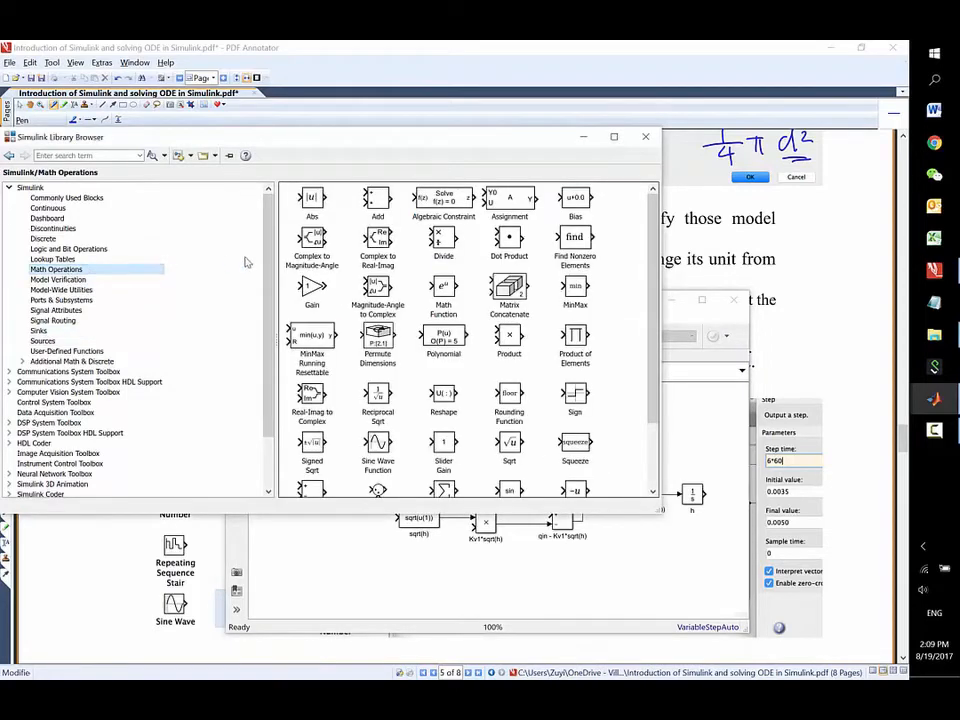
{"action": "left_click", "coordinate": [312, 288]}
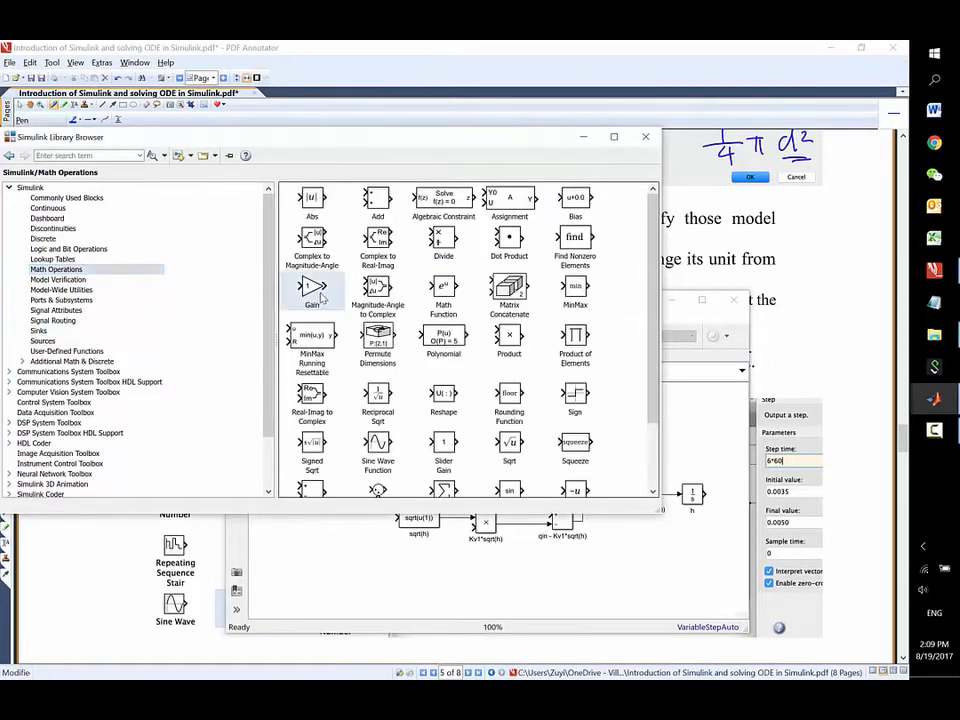
{"action": "left_click_drag", "start_coordinate": [360, 406], "coordinate": [468, 466]}
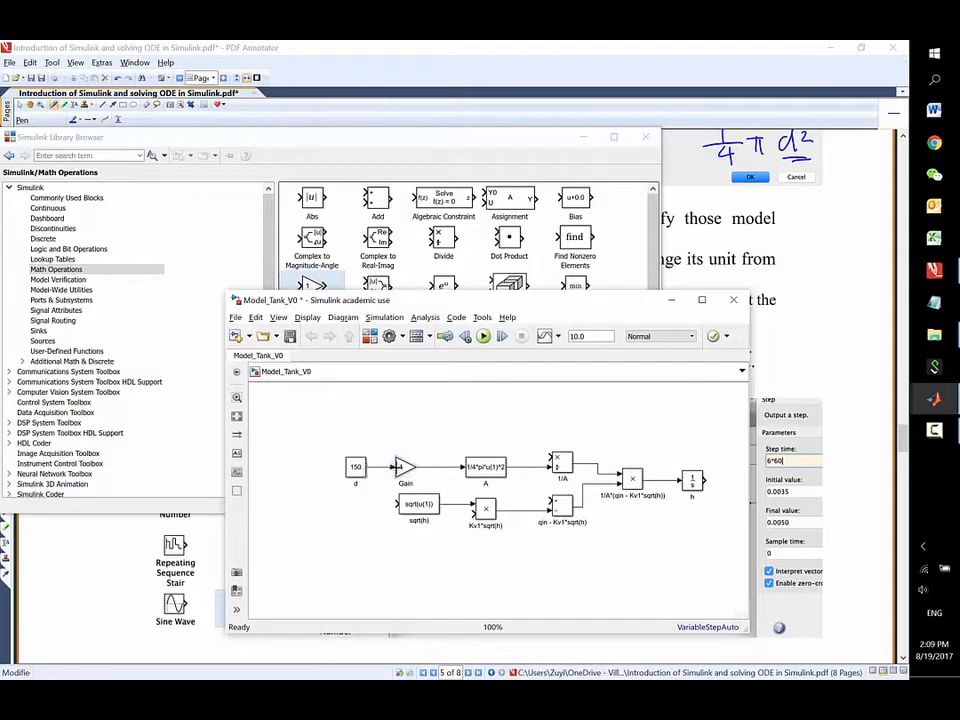
Set the Gain block's gain to 0.001 and widen the block so the value fits inside it.
{"action": "double_click", "coordinate": [408, 468]}
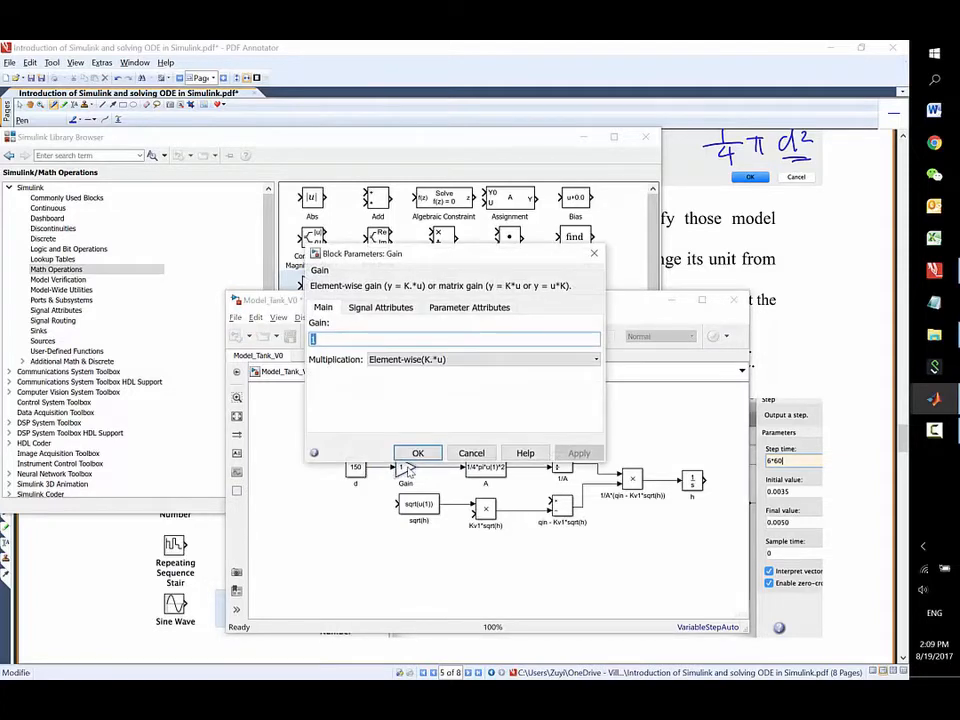
{"action": "type", "text": "0.001"}
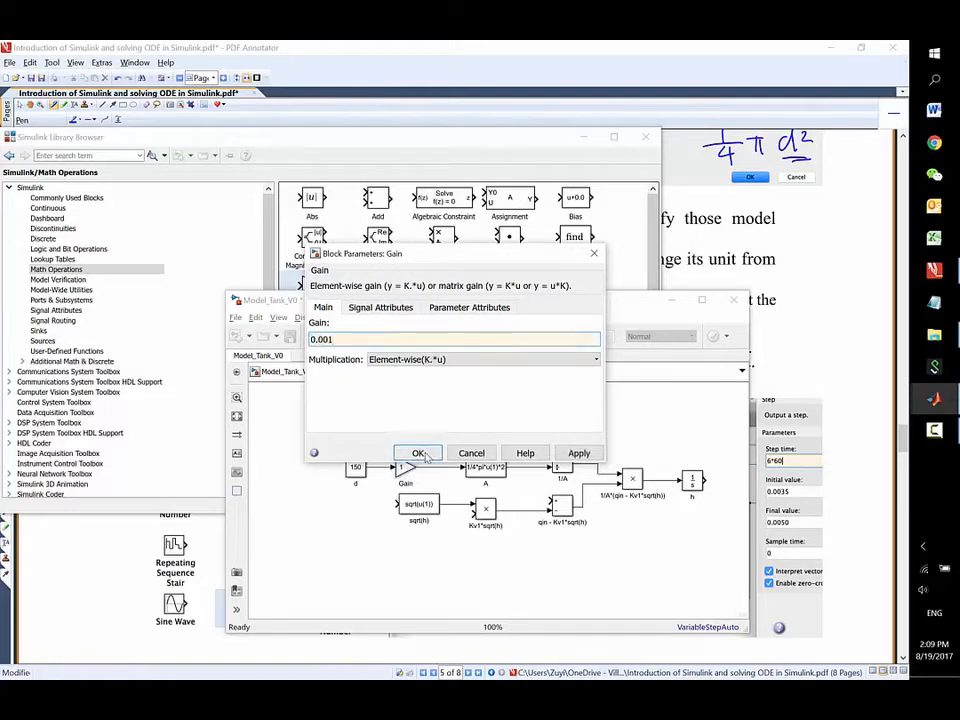
{"action": "left_click", "coordinate": [418, 453]}
{"action": "left_click", "coordinate": [412, 471]}
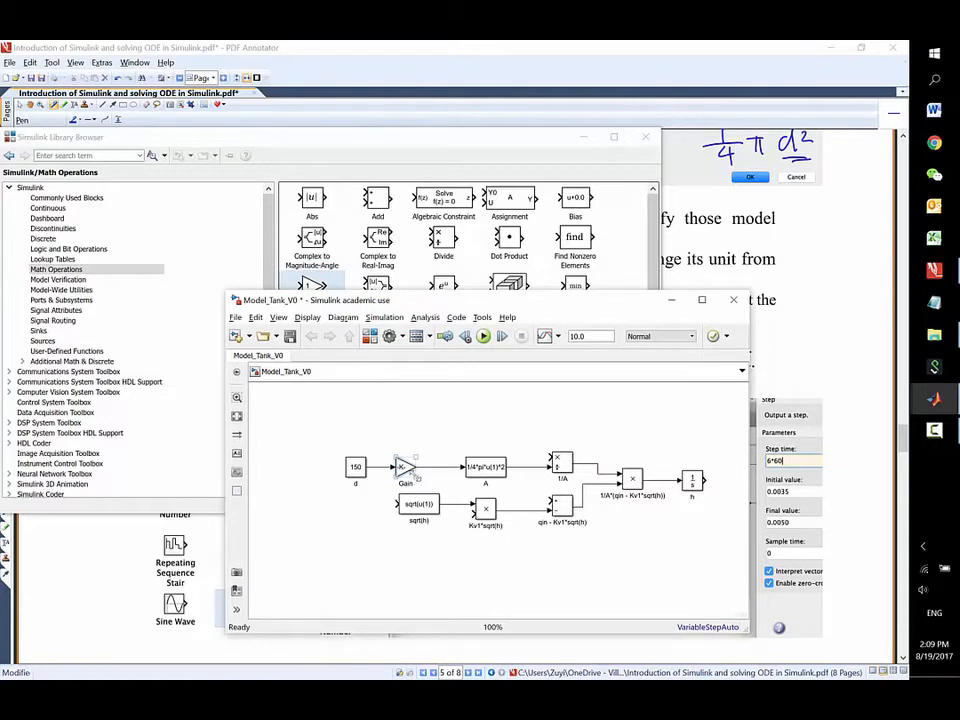
{"action": "left_click_drag", "start_coordinate": [417, 476], "coordinate": [429, 476]}
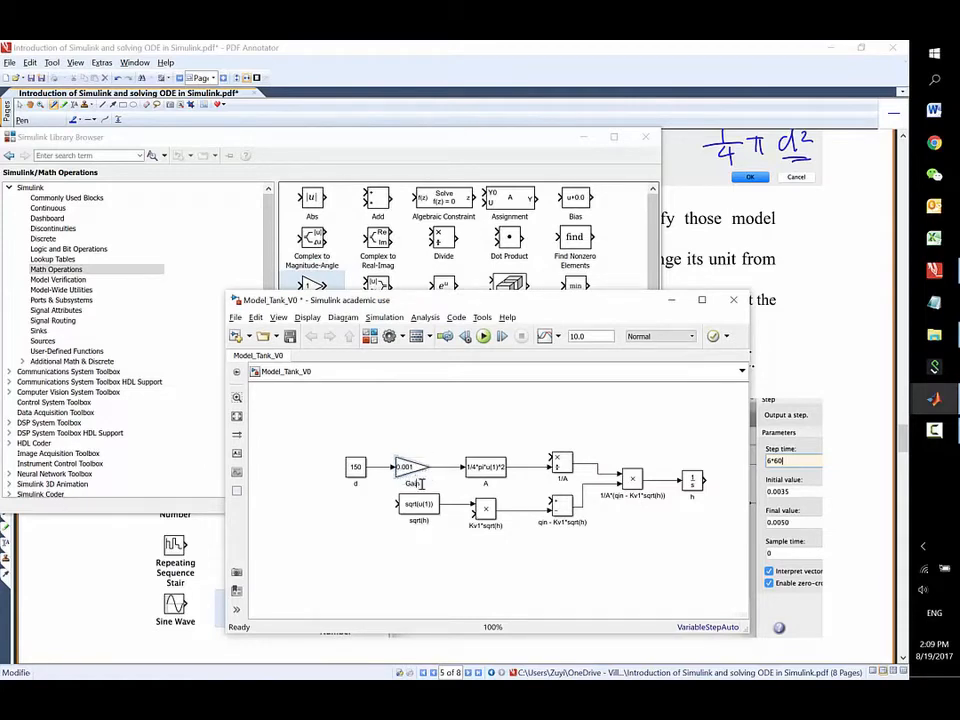
Rename the Gain block "change mm - meter".
{"action": "left_click", "coordinate": [460, 500]}
{"action": "key", "text": "BackSpace"}
{"action": "key", "text": "BackSpace"}
{"action": "key", "text": "BackSpace"}
{"action": "key", "text": "BackSpace"}
{"action": "type", "text": "change"}
{"action": "type", "text": "mm - meter"}
Add a Constant block with value 1 from Sources above d and connect it to the 1/A block's multiply input.
{"action": "left_click", "coordinate": [42, 340]}
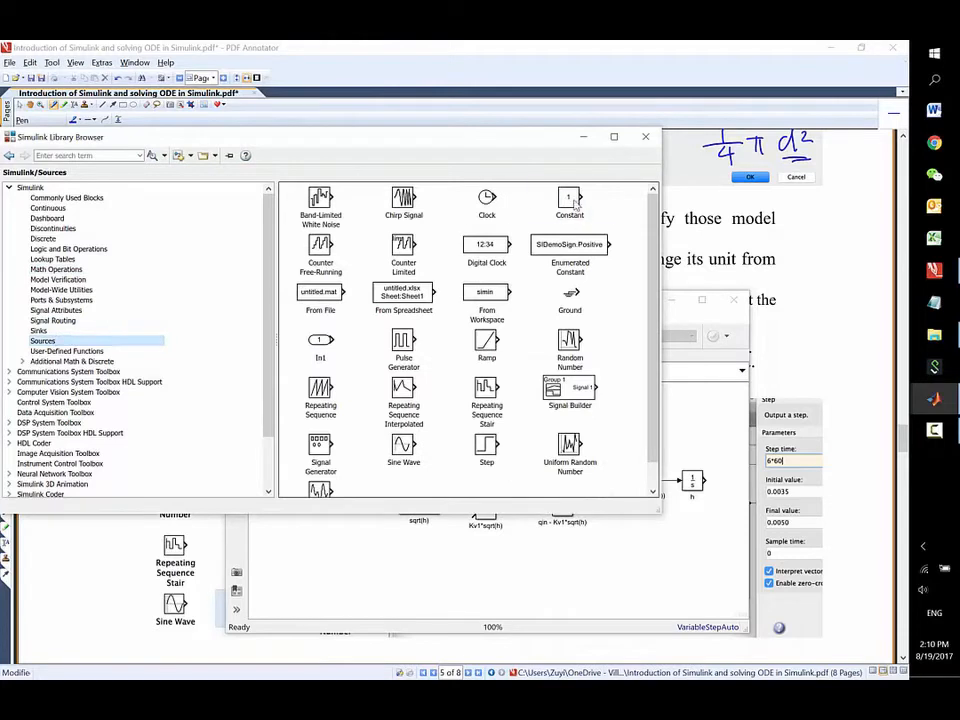
{"action": "left_click_drag", "start_coordinate": [579, 205], "coordinate": [548, 452]}
{"action": "right_click", "coordinate": [406, 568]}
{"action": "left_click", "coordinate": [406, 568]}
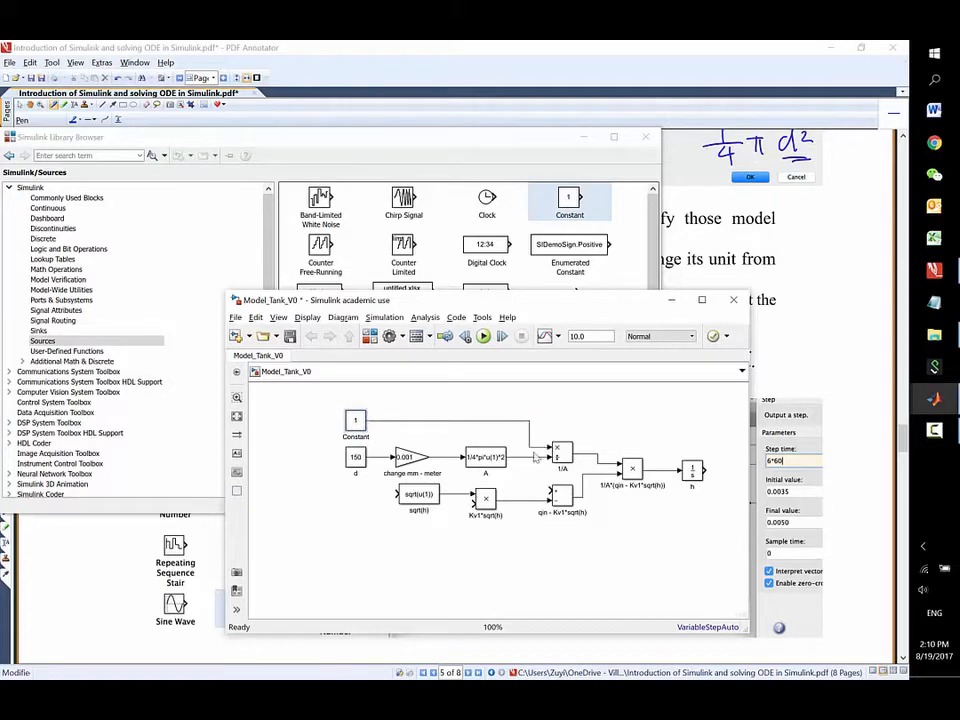
Switch to the PDF, circle the integrator block, handwrite h beside it and by the feedback line, and mark the line's direction with an arrowhead.
{"action": "left_click", "coordinate": [561, 458]}
{"action": "left_click", "coordinate": [444, 535]}
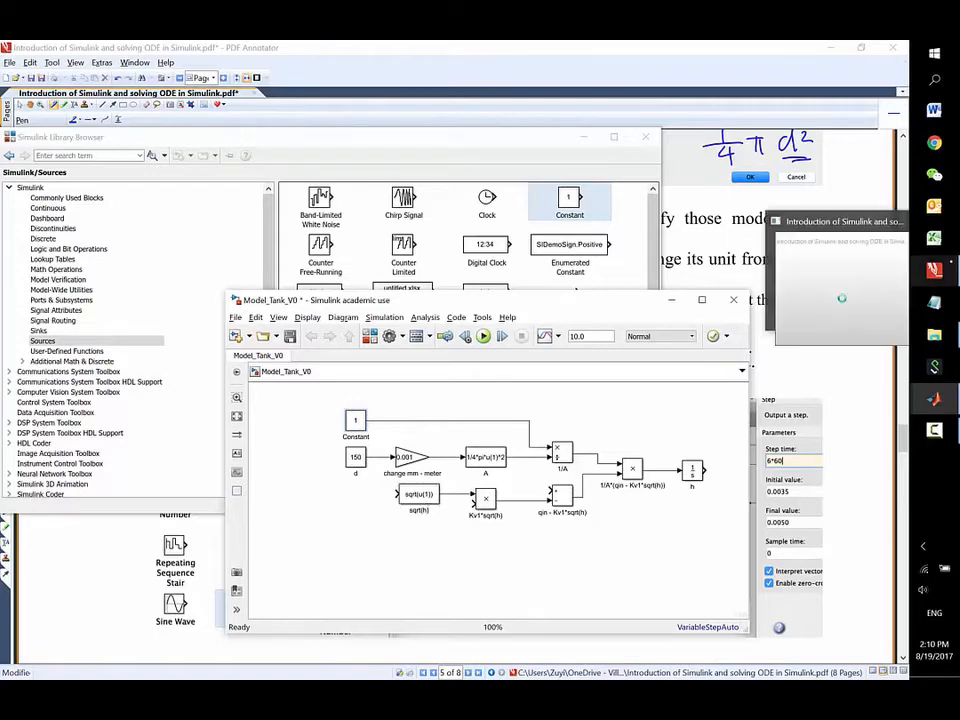
{"action": "left_click", "coordinate": [934, 270]}
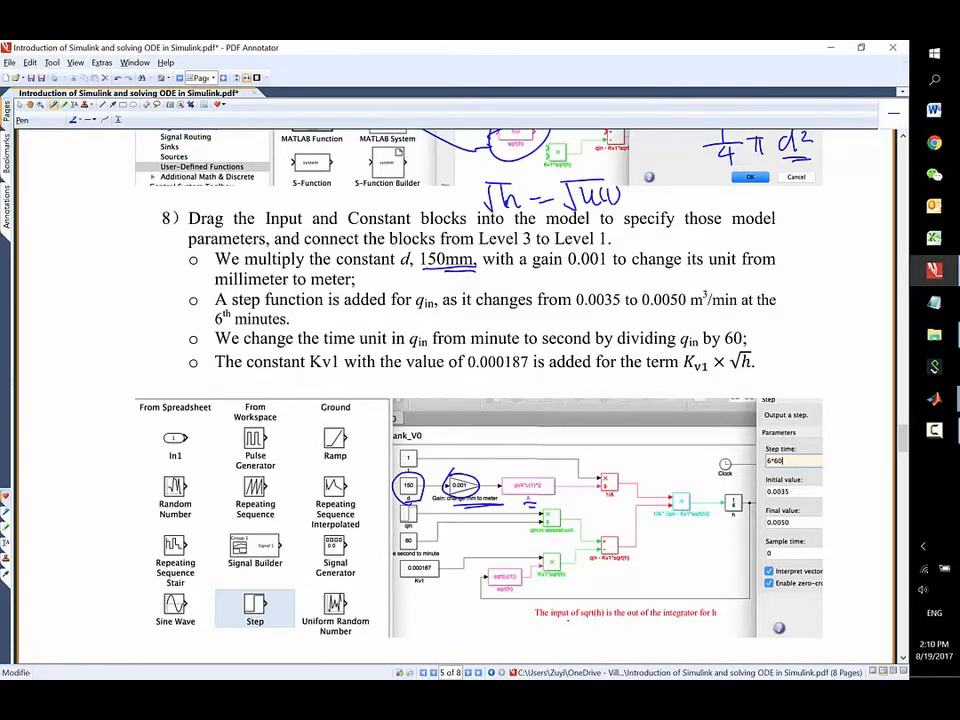
{"action": "mouse_move", "coordinate": [616, 570]}
{"action": "left_mouse_down"}
{"action": "mouse_move", "coordinate": [617, 598]}
{"action": "mouse_move", "coordinate": [630, 603]}
{"action": "left_mouse_up"}
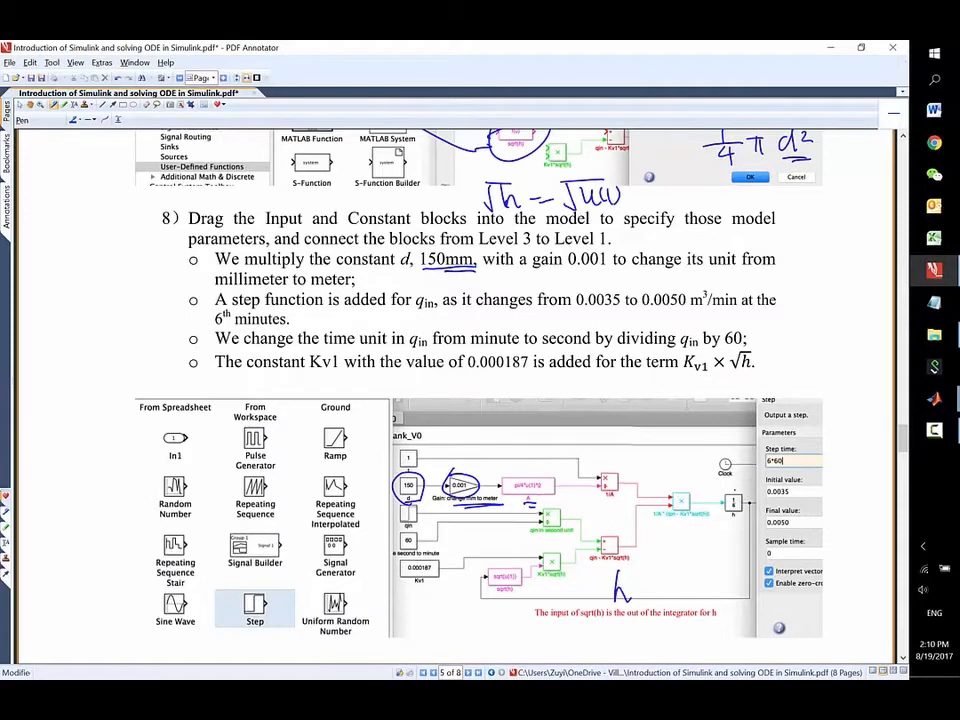
{"action": "mouse_move", "coordinate": [728, 486]}
{"action": "left_mouse_down"}
{"action": "mouse_move", "coordinate": [716, 506]}
{"action": "mouse_move", "coordinate": [746, 522]}
{"action": "mouse_move", "coordinate": [733, 486]}
{"action": "left_mouse_up"}
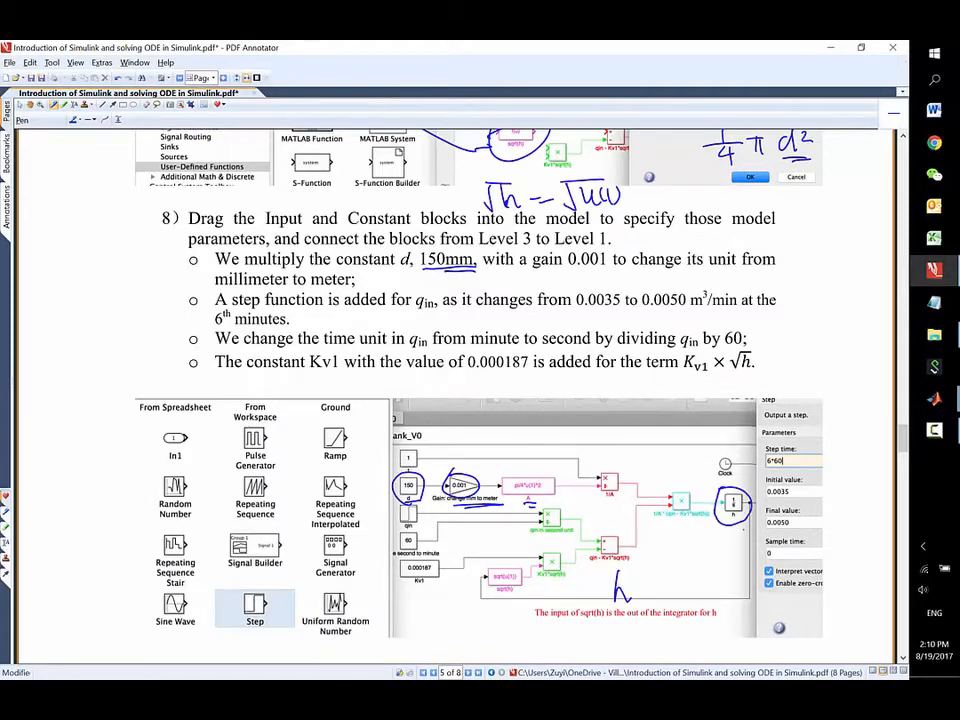
{"action": "left_click_drag", "start_coordinate": [742, 541], "coordinate": [755, 561]}
{"action": "left_click_drag", "start_coordinate": [577, 593], "coordinate": [579, 607]}
Back in the Simulink model, connect the sqrt(h) input to the integrator h output and route the feedback line well below the blocks.
{"action": "key", "text": "alt+Tab"}
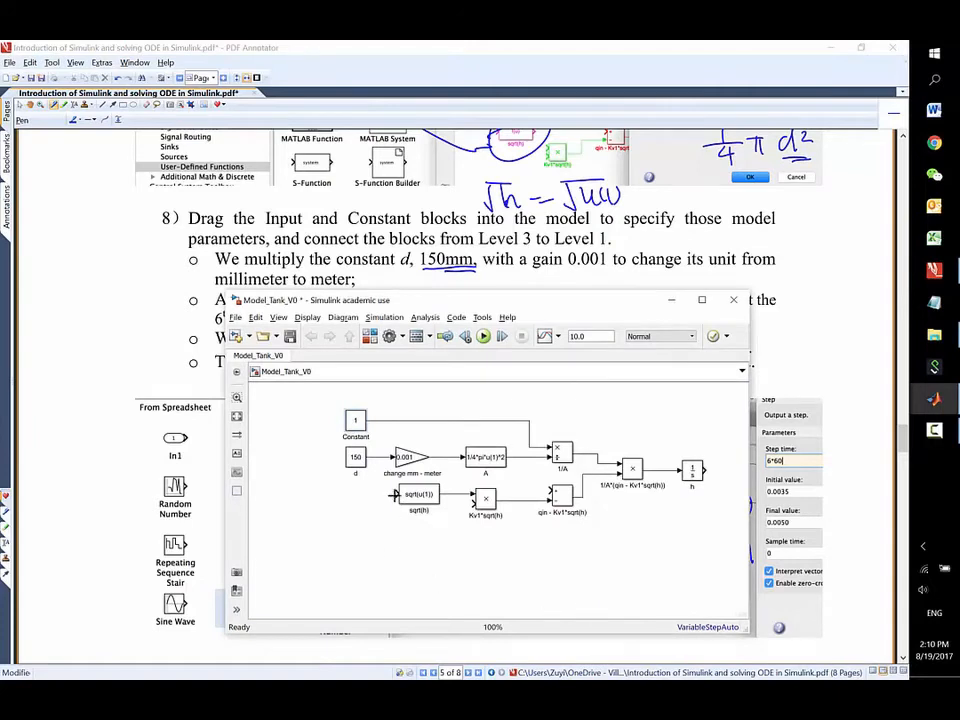
{"action": "mouse_move", "coordinate": [388, 502]}
{"action": "left_mouse_down"}
{"action": "mouse_move", "coordinate": [422, 579]}
{"action": "mouse_move", "coordinate": [692, 542]}
{"action": "mouse_move", "coordinate": [706, 470]}
{"action": "left_mouse_up"}
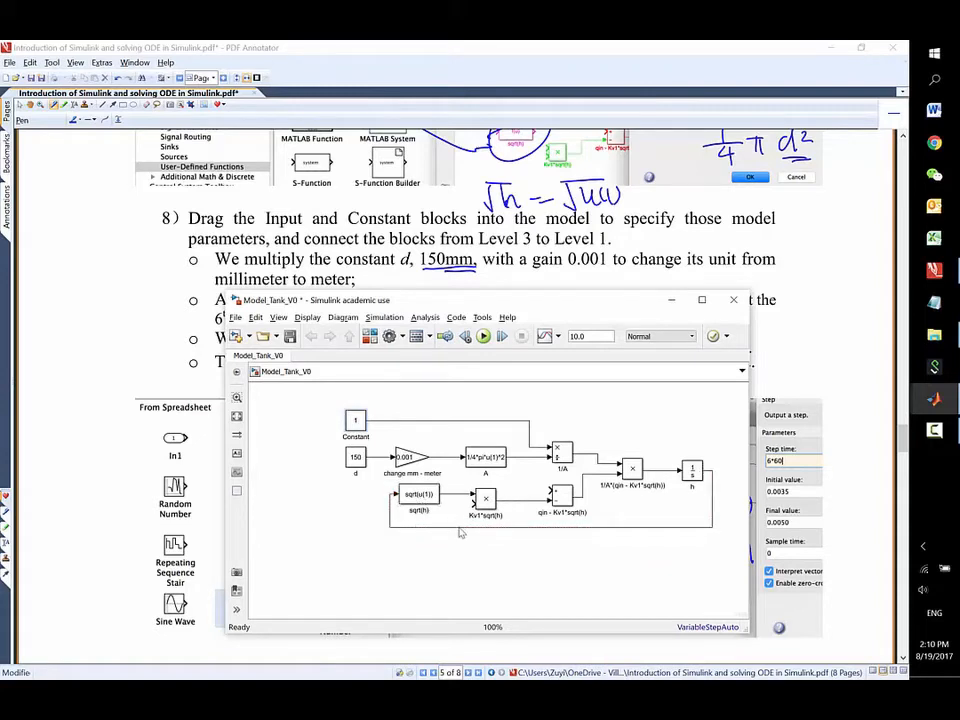
{"action": "left_click_drag", "start_coordinate": [462, 526], "coordinate": [439, 600]}
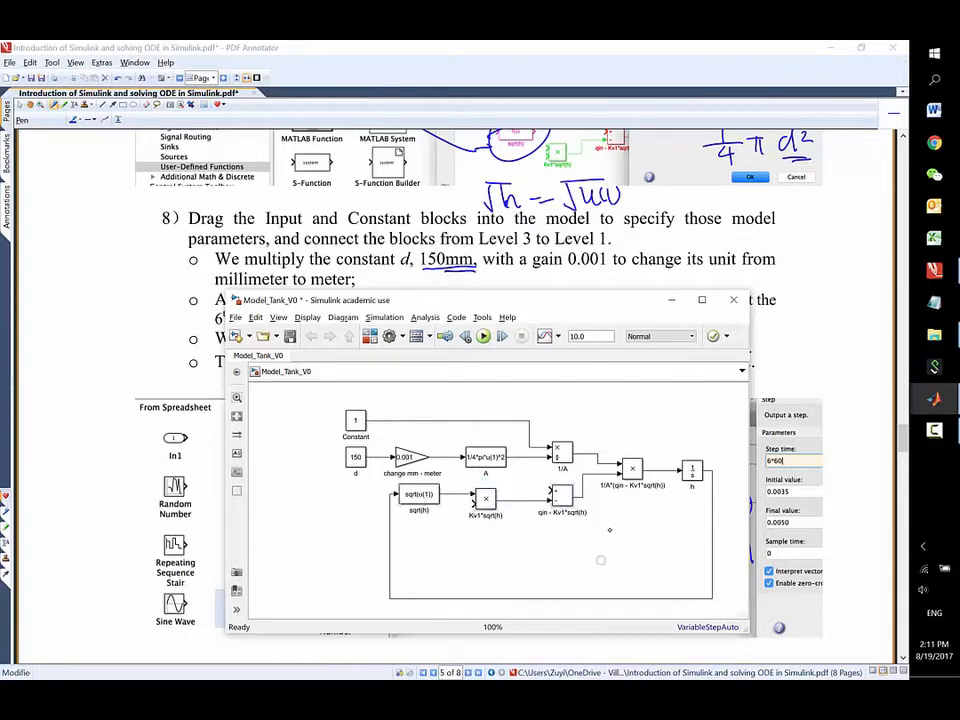
Move the sqrt(h), Kv1*sqrt(h), qin - Kv1*sqrt(h) and 1/A*(qin - Kv1*sqrt(h)) blocks down together to free space below the A row.
{"action": "left_click_drag", "start_coordinate": [622, 547], "coordinate": [388, 543]}
{"action": "left_click_drag", "start_coordinate": [481, 553], "coordinate": [489, 547]}
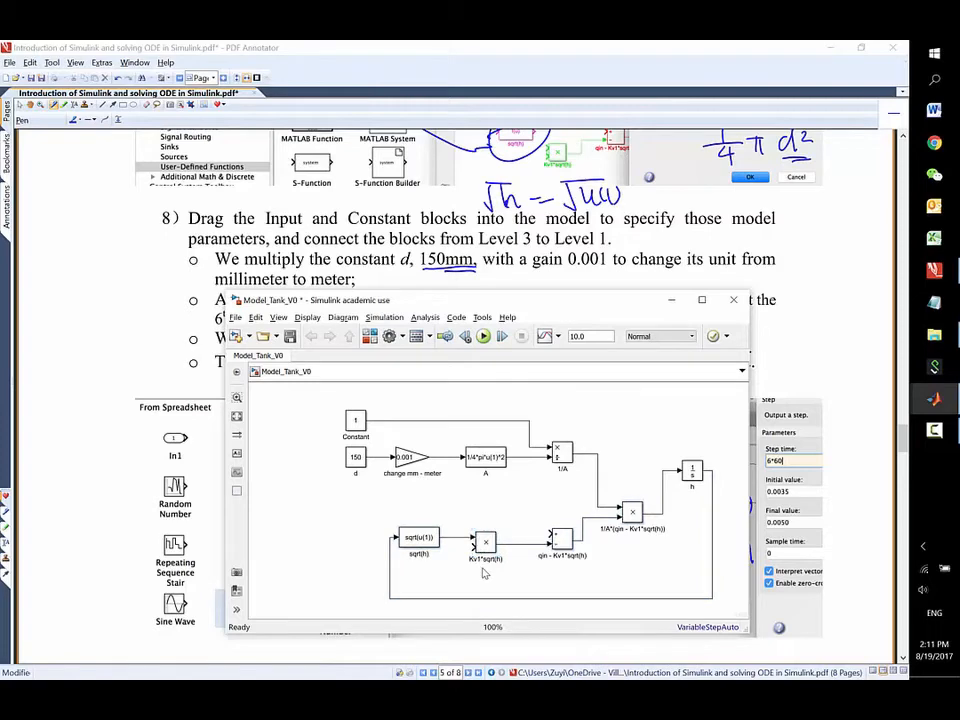
{"action": "left_click", "coordinate": [483, 570]}
Add a Constant block from Sources below sqrt(h) and connect it to the free input of the Kv1*sqrt(h) block.
{"action": "mouse_move", "coordinate": [934, 399]}
{"action": "left_click", "coordinate": [835, 512]}
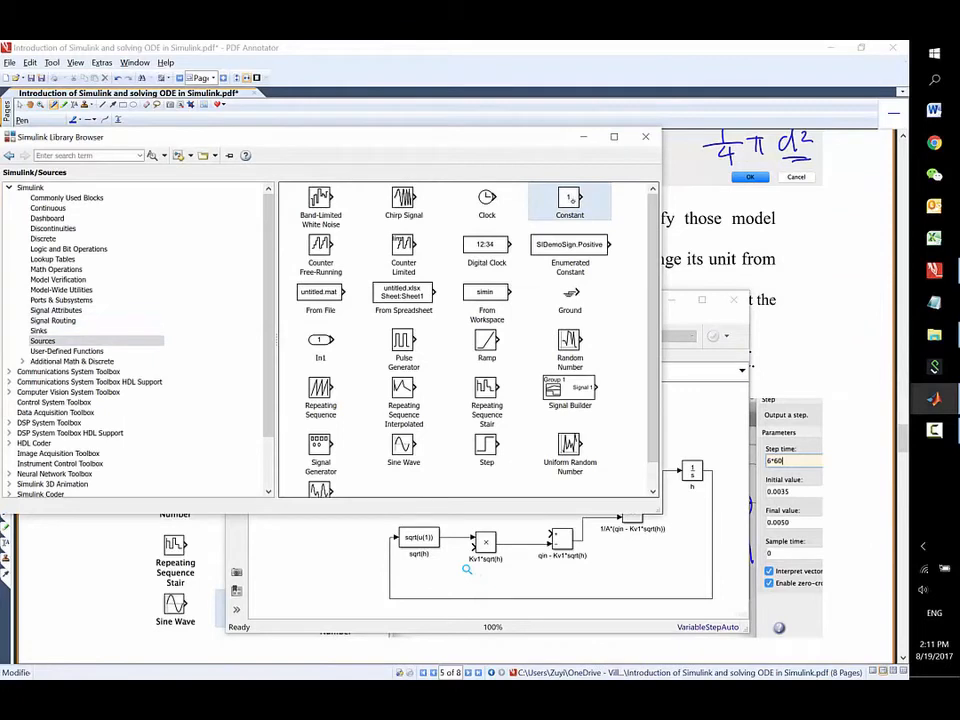
{"action": "left_click_drag", "start_coordinate": [571, 200], "coordinate": [440, 577]}
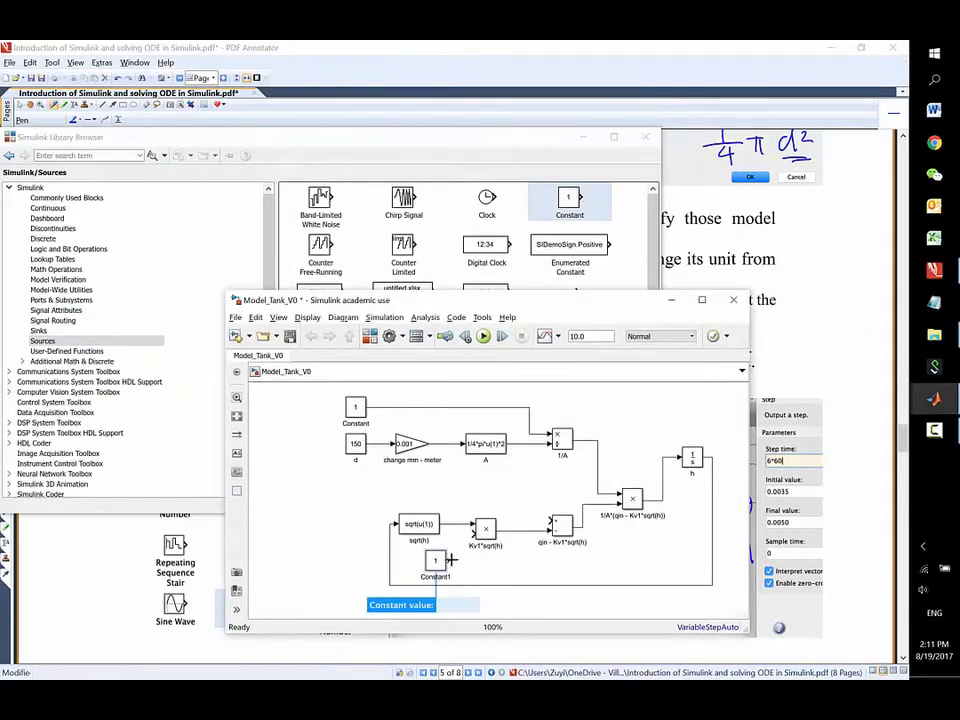
{"action": "left_click", "coordinate": [437, 560]}
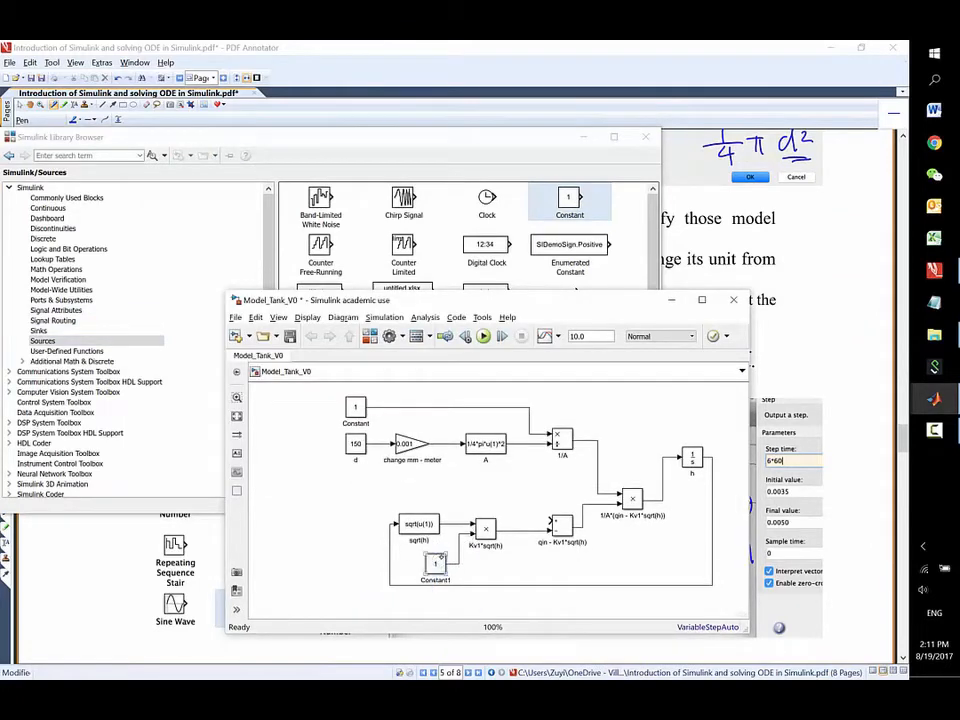
Rename the new Constant block below sqrt(h) as Kv1.
{"action": "left_click", "coordinate": [439, 580]}
{"action": "key", "text": "BackSpace"}
{"action": "key", "text": "BackSpace"}
{"action": "key", "text": "BackSpace"}
{"action": "key", "text": "BackSpace"}
{"action": "key", "text": "BackSpace"}
{"action": "key", "text": "Delete"}
{"action": "key", "text": "Delete"}
{"action": "key", "text": "Delete"}
{"action": "key", "text": "Delete"}
{"action": "type", "text": "kV1"}
{"action": "key", "text": "BackSpace"}
{"action": "key", "text": "BackSpace"}
{"action": "key", "text": "BackSpace"}
{"action": "type", "text": "Kv1"}
Set the Kv1 constant value to 0.000187 and widen the block so the value fits inside it.
{"action": "double_click", "coordinate": [437, 566]}
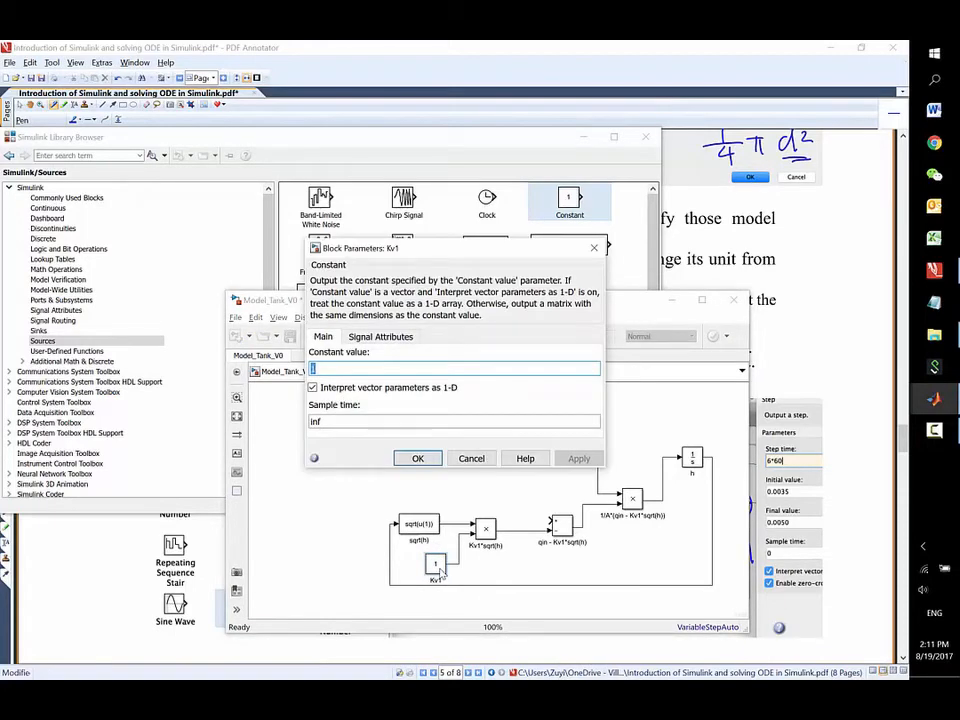
{"action": "type", "text": "0."}
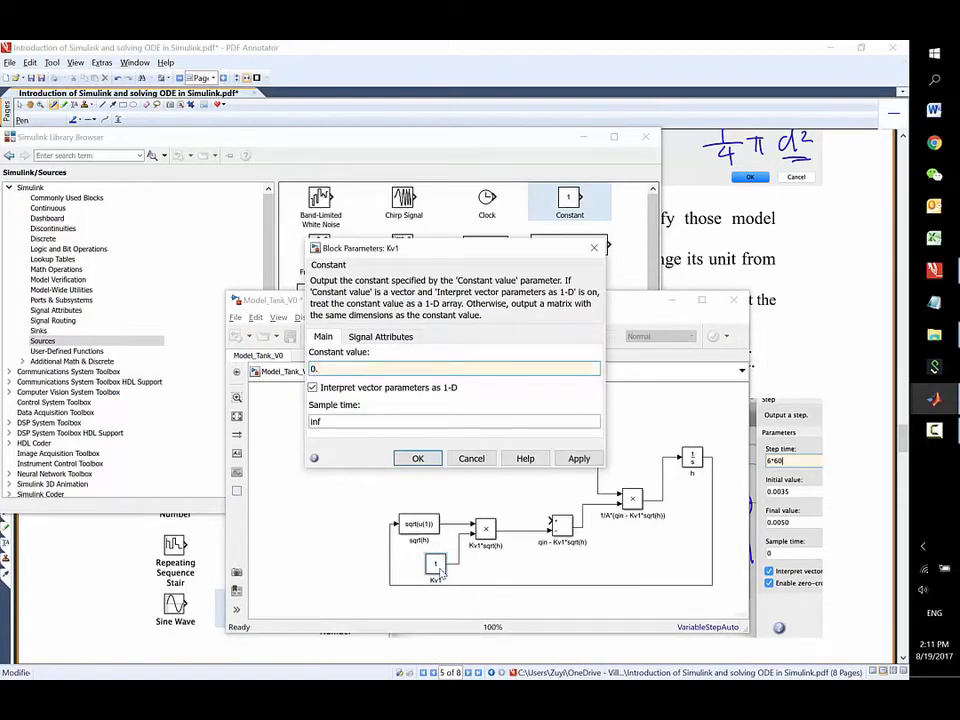
{"action": "type", "text": "000187"}
{"action": "left_click", "coordinate": [434, 462]}
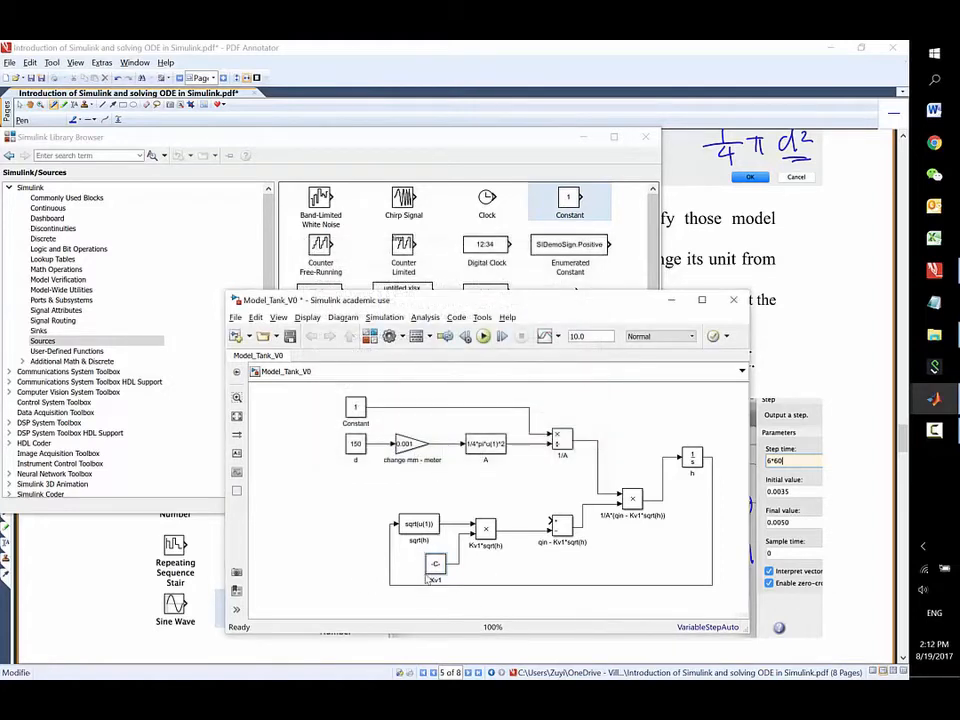
{"action": "left_click_drag", "start_coordinate": [427, 575], "coordinate": [401, 568]}
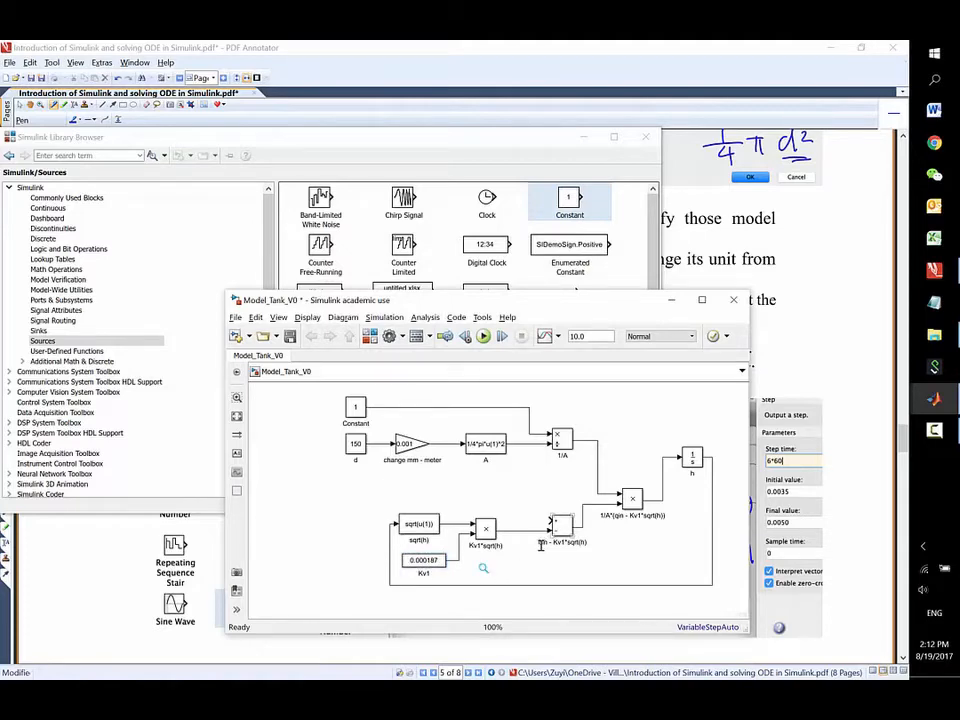
Switch to the PDF, underline qin in the time-unit bullet of step 8, and circle "minute to" and "qin by 60".
{"action": "left_click", "coordinate": [935, 270]}
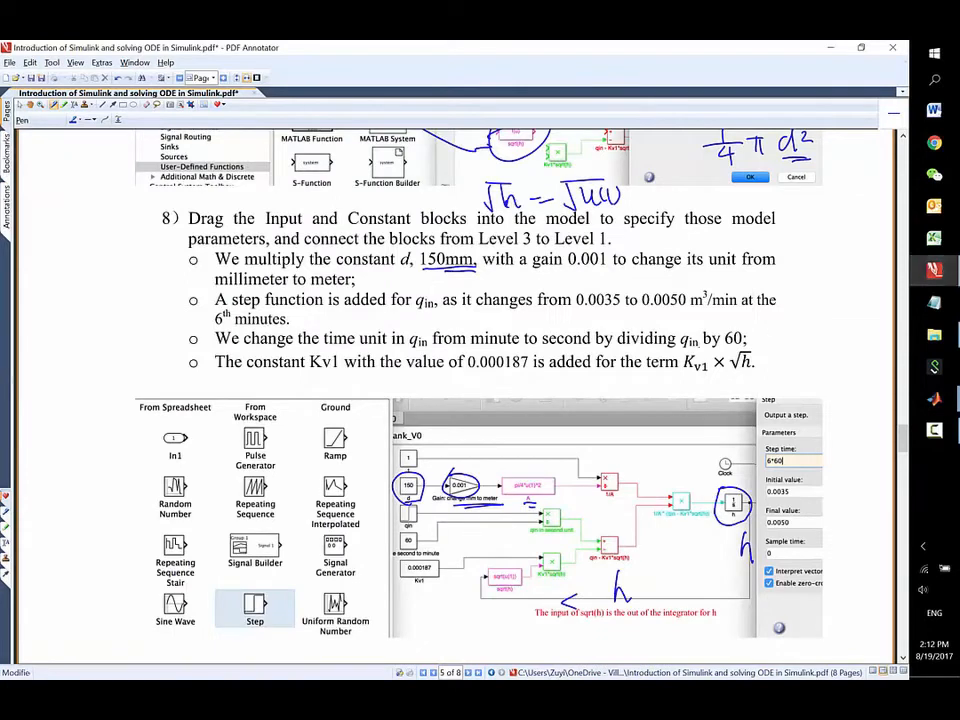
{"action": "left_click_drag", "start_coordinate": [403, 352], "coordinate": [441, 348]}
{"action": "left_click_drag", "start_coordinate": [411, 354], "coordinate": [443, 350]}
{"action": "mouse_move", "coordinate": [470, 347]}
{"action": "left_mouse_down"}
{"action": "mouse_move", "coordinate": [535, 342]}
{"action": "mouse_move", "coordinate": [471, 348]}
{"action": "left_mouse_up"}
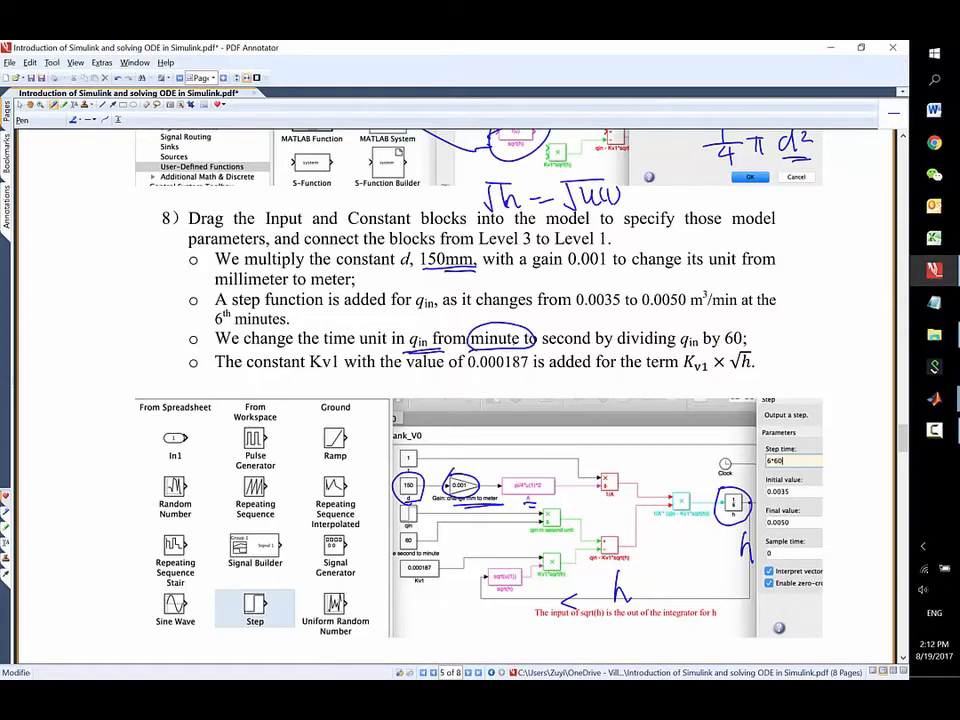
{"action": "left_click_drag", "start_coordinate": [675, 347], "coordinate": [700, 326]}
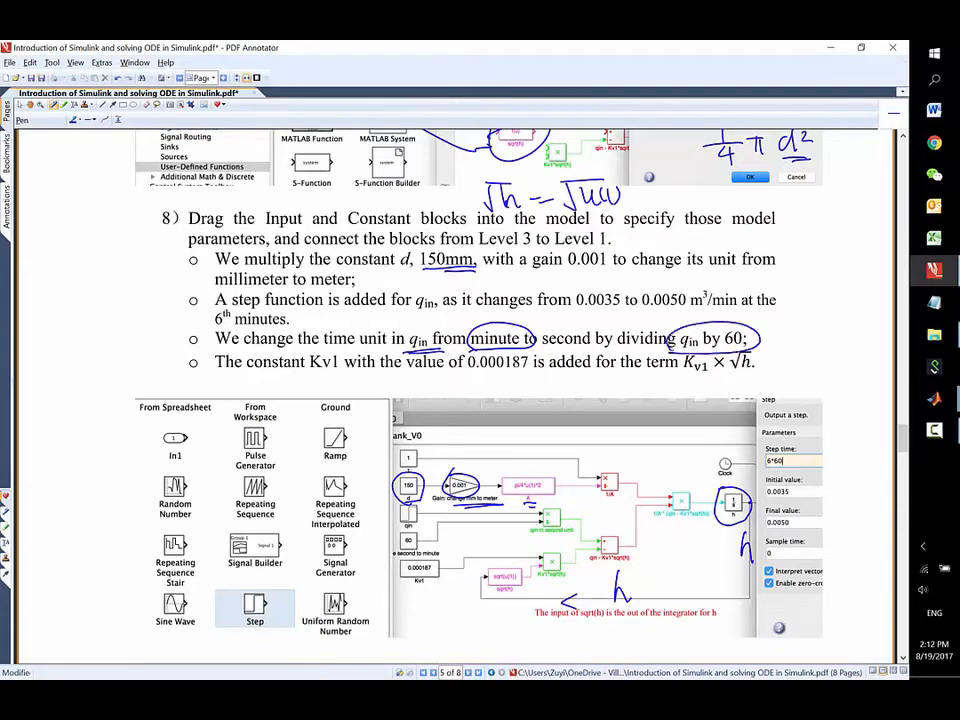
In the PDF diagram, mark the qin signal, circle the 60 block, underline "qin in second unit" and draw a curved arrow to the Step parameters.
{"action": "scroll", "coordinate": [678, 492], "scroll_direction": "down", "scroll_amount": 1}
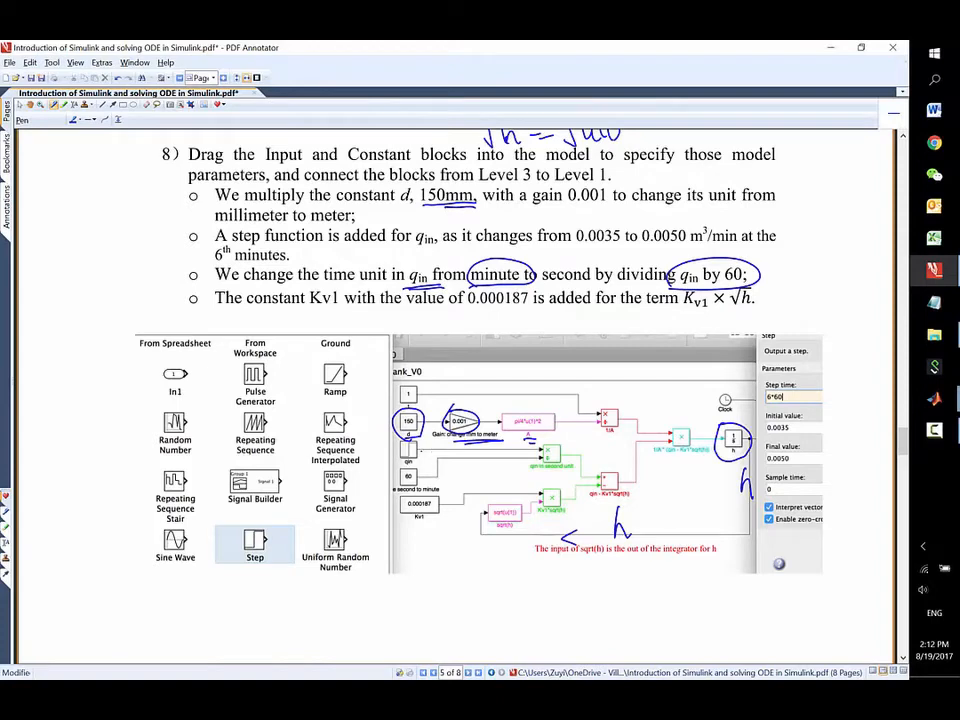
{"action": "mouse_move", "coordinate": [421, 449]}
{"action": "left_mouse_down"}
{"action": "mouse_move", "coordinate": [439, 452]}
{"action": "mouse_move", "coordinate": [392, 478]}
{"action": "mouse_move", "coordinate": [420, 493]}
{"action": "mouse_move", "coordinate": [452, 484]}
{"action": "left_mouse_up"}
{"action": "left_click_drag", "start_coordinate": [524, 471], "coordinate": [576, 473]}
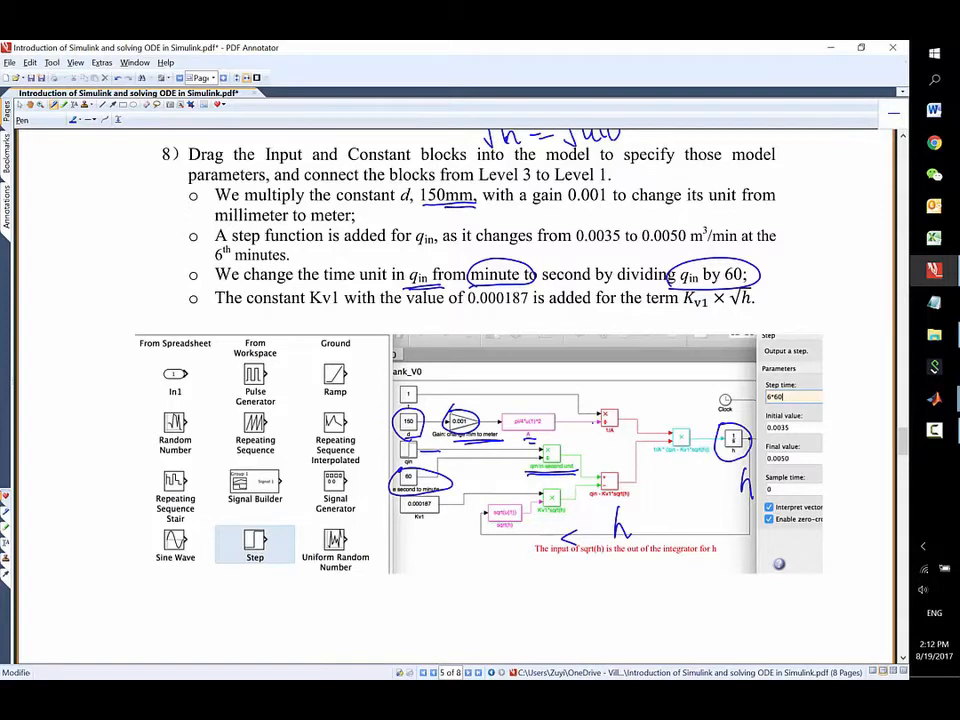
{"action": "mouse_move", "coordinate": [410, 467]}
{"action": "left_mouse_down"}
{"action": "mouse_move", "coordinate": [382, 572]}
{"action": "mouse_move", "coordinate": [588, 606]}
{"action": "mouse_move", "coordinate": [806, 582]}
{"action": "mouse_move", "coordinate": [848, 468]}
{"action": "mouse_move", "coordinate": [856, 474]}
{"action": "left_mouse_up"}
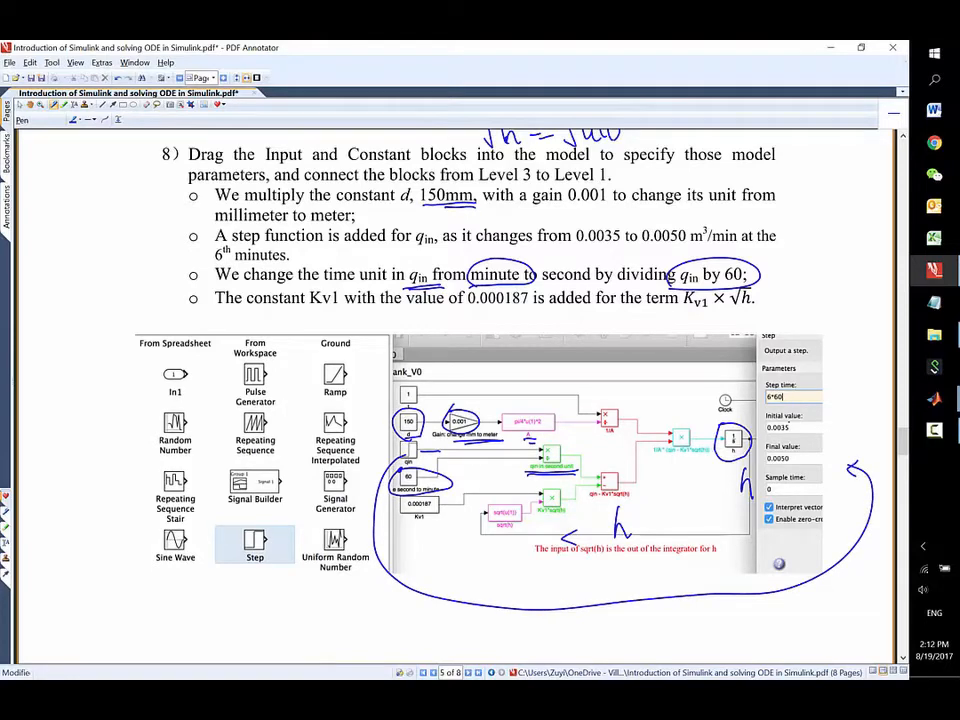
Underline the initial value 0.0035 and final value 0.0050, circle the step time 6*60, and link it by an arrow to a handwritten "second".
{"action": "mouse_move", "coordinate": [763, 433]}
{"action": "left_mouse_down"}
{"action": "mouse_move", "coordinate": [801, 434]}
{"action": "mouse_move", "coordinate": [800, 463]}
{"action": "left_mouse_up"}
{"action": "mouse_move", "coordinate": [765, 379]}
{"action": "left_mouse_down"}
{"action": "mouse_move", "coordinate": [801, 402]}
{"action": "mouse_move", "coordinate": [765, 381]}
{"action": "mouse_move", "coordinate": [824, 327]}
{"action": "mouse_move", "coordinate": [826, 344]}
{"action": "left_mouse_up"}
{"action": "left_click_drag", "start_coordinate": [811, 289], "coordinate": [806, 303]}
{"action": "mouse_move", "coordinate": [814, 298]}
{"action": "left_mouse_down"}
{"action": "mouse_move", "coordinate": [824, 305]}
{"action": "mouse_move", "coordinate": [846, 294]}
{"action": "left_mouse_up"}
{"action": "left_click_drag", "start_coordinate": [853, 297], "coordinate": [874, 304]}
{"action": "left_click_drag", "start_coordinate": [877, 283], "coordinate": [878, 288]}
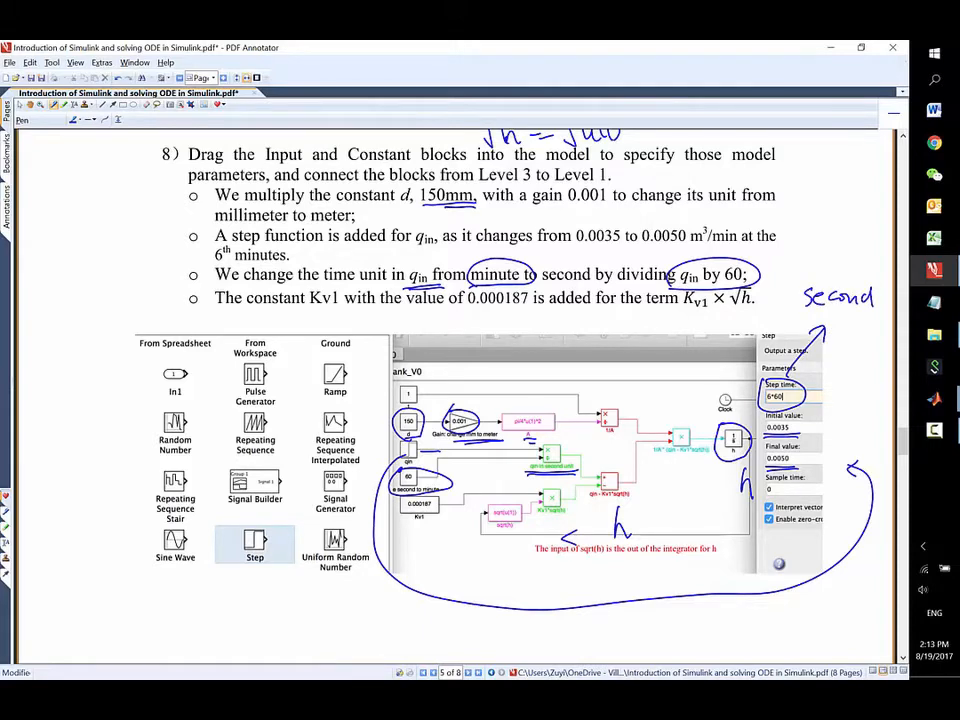
Handwrite a 6 above the "second" note and "6 * 60" beside the circled step time.
{"action": "left_click_drag", "start_coordinate": [843, 233], "coordinate": [827, 250]}
{"action": "left_click_drag", "start_coordinate": [827, 389], "coordinate": [822, 398]}
{"action": "mouse_move", "coordinate": [826, 392]}
{"action": "left_mouse_down"}
{"action": "mouse_move", "coordinate": [858, 397]}
{"action": "mouse_move", "coordinate": [879, 386]}
{"action": "left_mouse_up"}
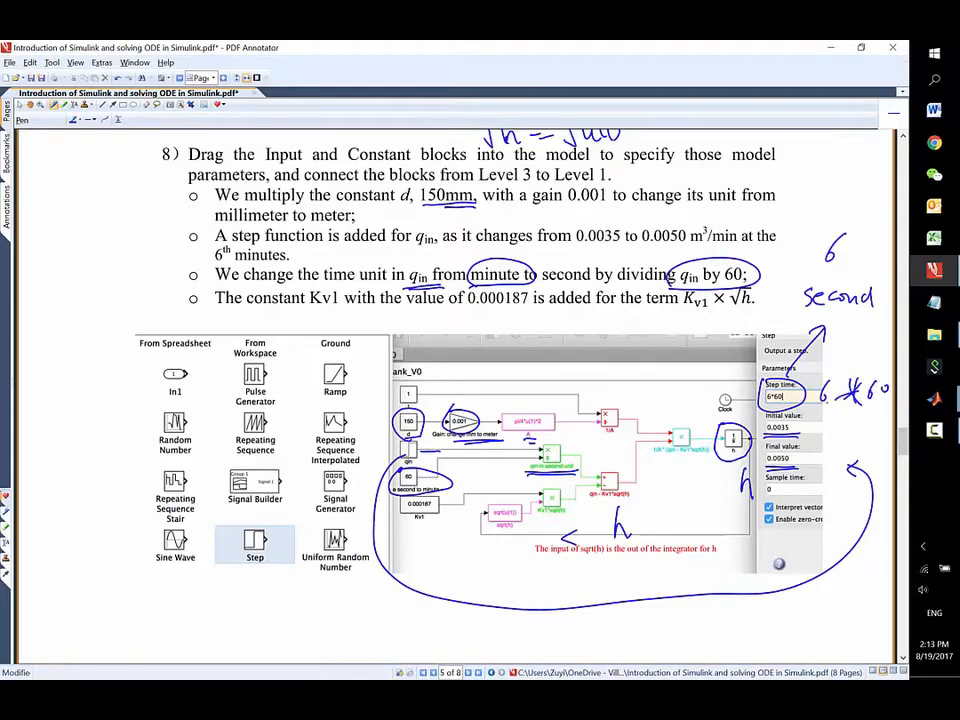
Switch to the Simulink windows, add a Step block from Sources below the d constant and name it qin.
{"action": "key", "text": "alt+Tab"}
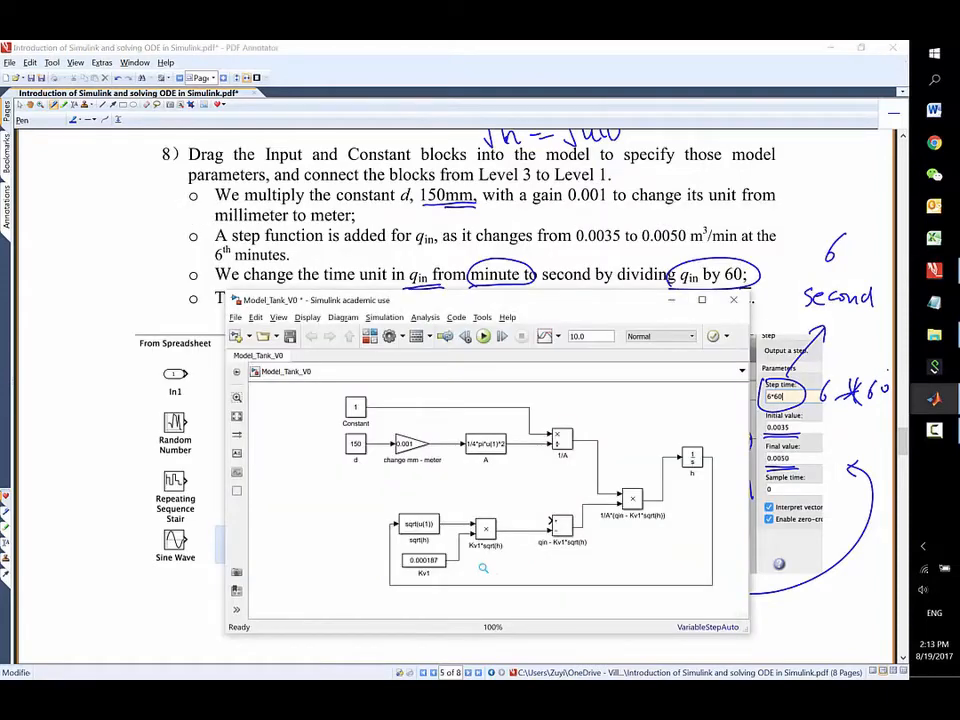
{"action": "left_click", "coordinate": [934, 399]}
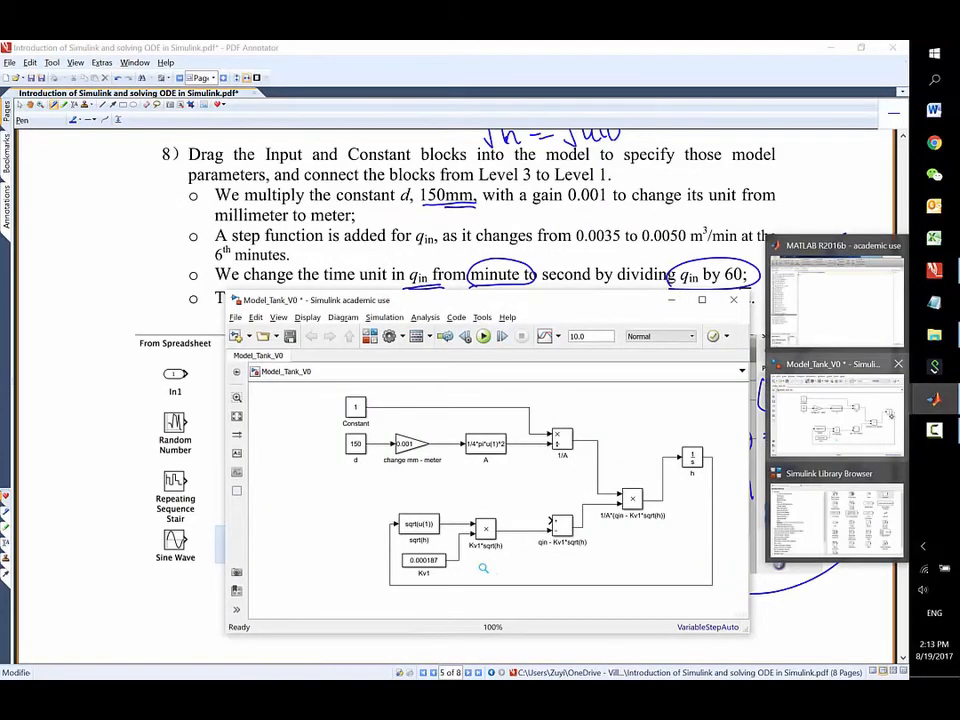
{"action": "left_click", "coordinate": [858, 511]}
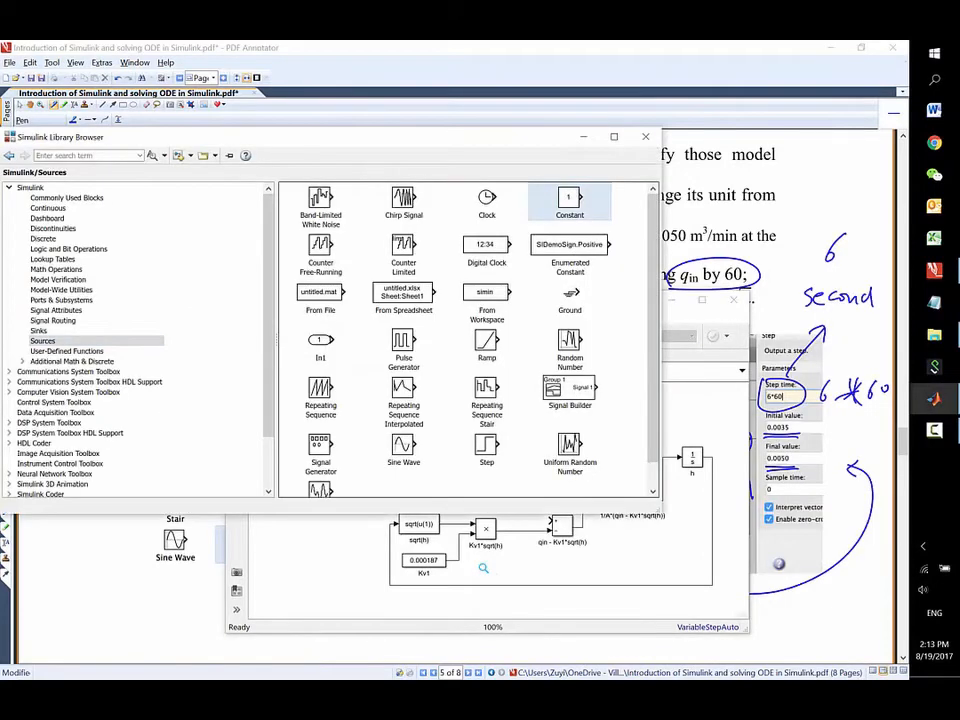
{"action": "left_click_drag", "start_coordinate": [486, 447], "coordinate": [367, 510]}
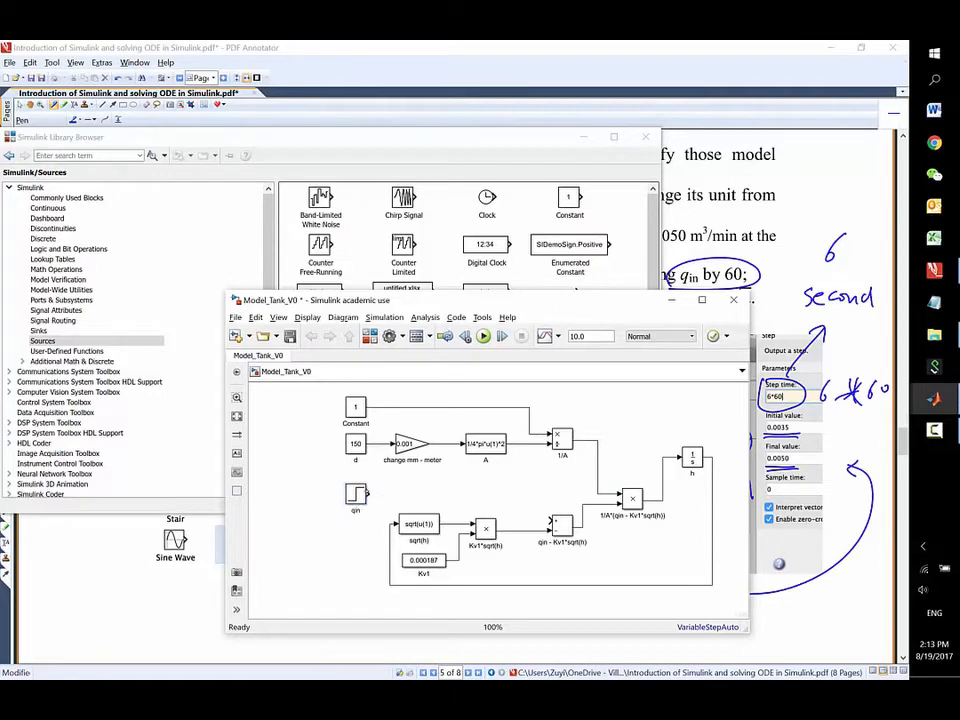
{"action": "left_click_drag", "start_coordinate": [368, 493], "coordinate": [543, 501]}
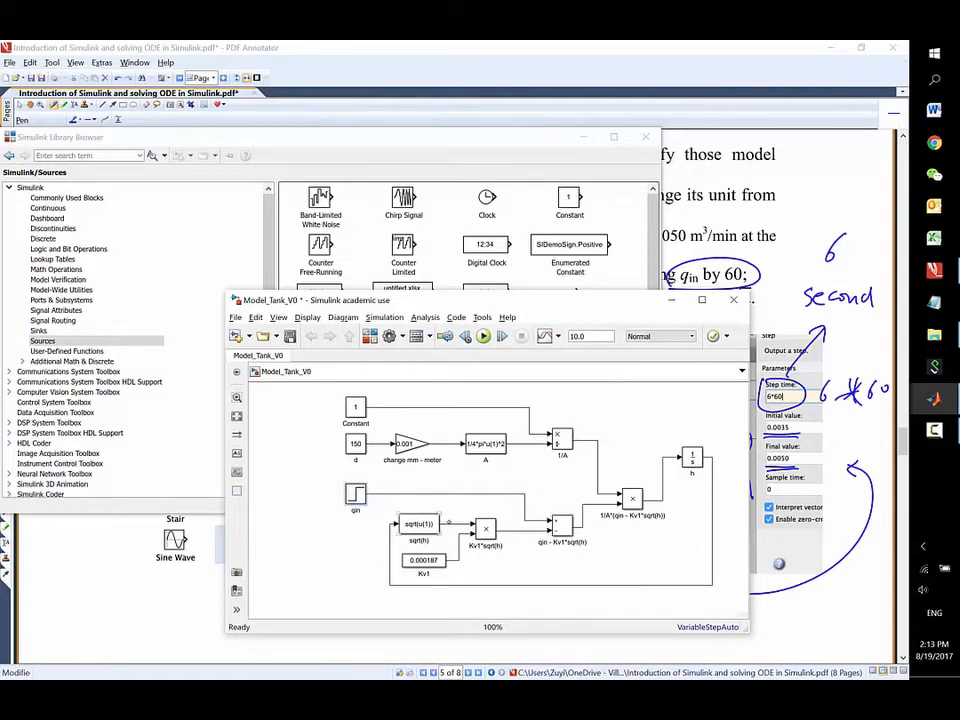
{"action": "left_click", "coordinate": [526, 502]}
{"action": "key", "text": "Delete"}
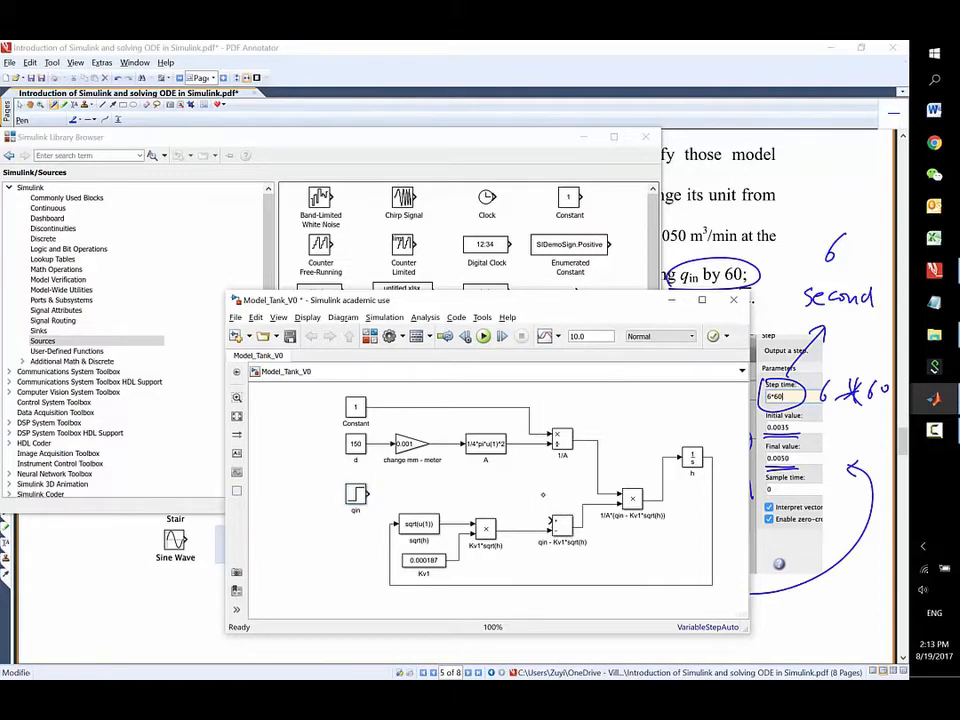
Move the qin block slightly up, place a copy of the d constant below it and name the copy "1min = 60 s".
{"action": "mouse_move", "coordinate": [357, 496]}
{"action": "left_mouse_down"}
{"action": "mouse_move", "coordinate": [357, 478]}
{"action": "mouse_move", "coordinate": [357, 486]}
{"action": "left_mouse_up"}
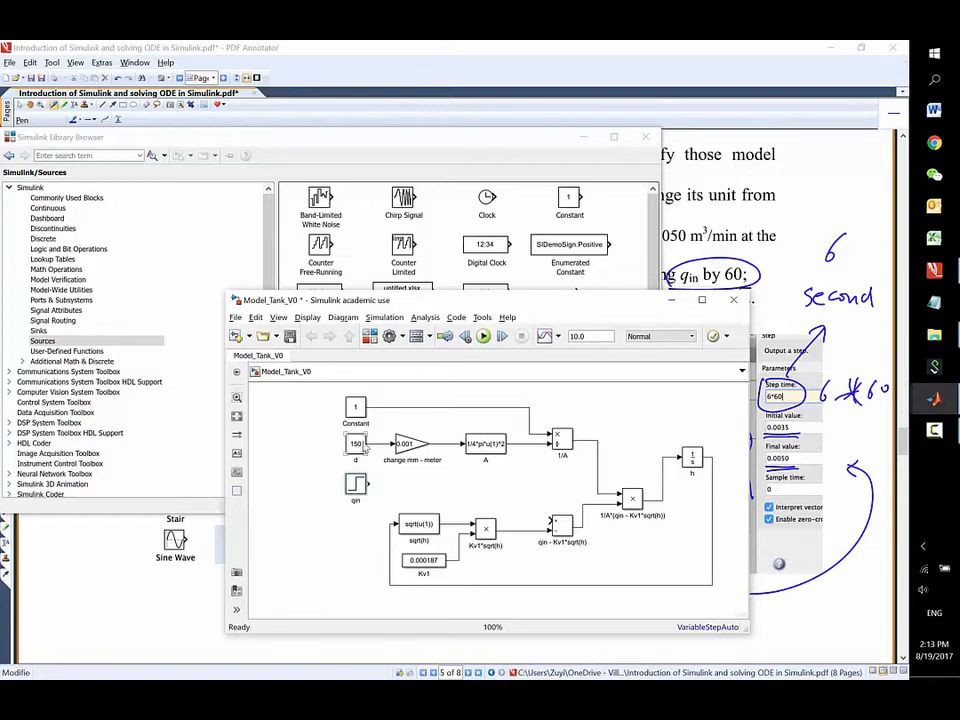
{"action": "left_click_drag", "start_coordinate": [358, 450], "coordinate": [351, 524]}
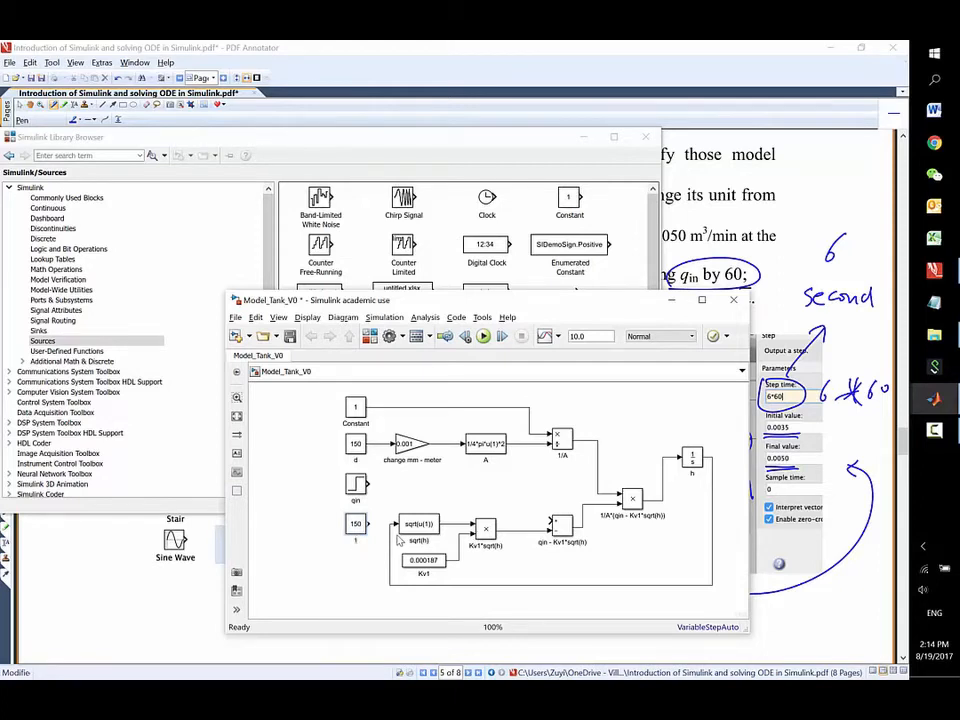
{"action": "type", "text": "= 60 s"}
Set the "1min = 60 s" constant value to 60 and adjust the vertical spacing of it and qin below d.
{"action": "double_click", "coordinate": [355, 524]}
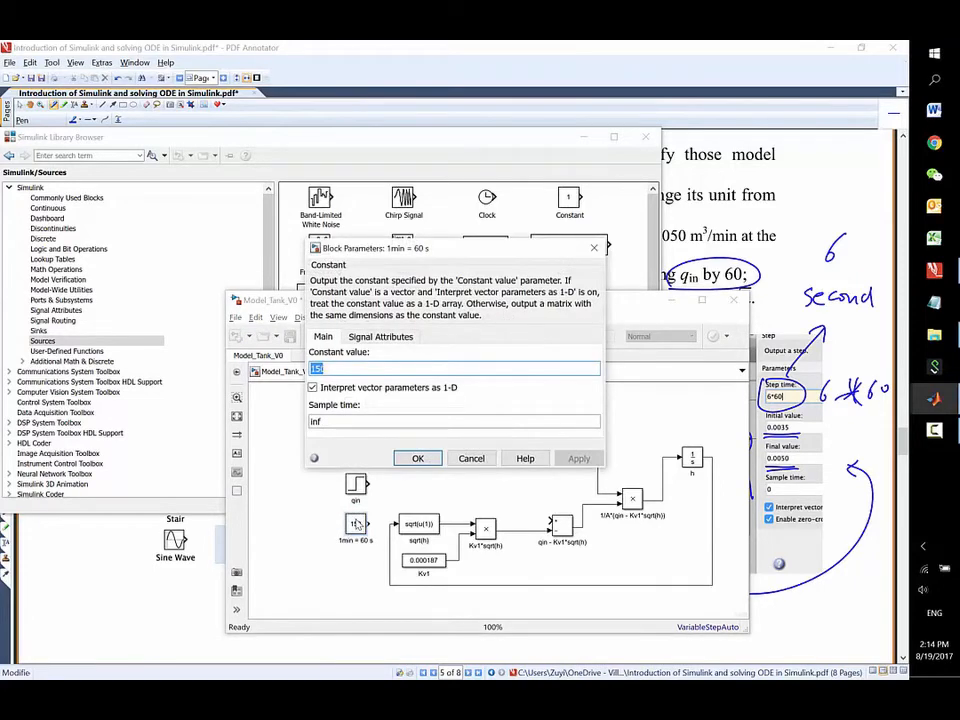
{"action": "type", "text": "60"}
{"action": "key", "text": "Return"}
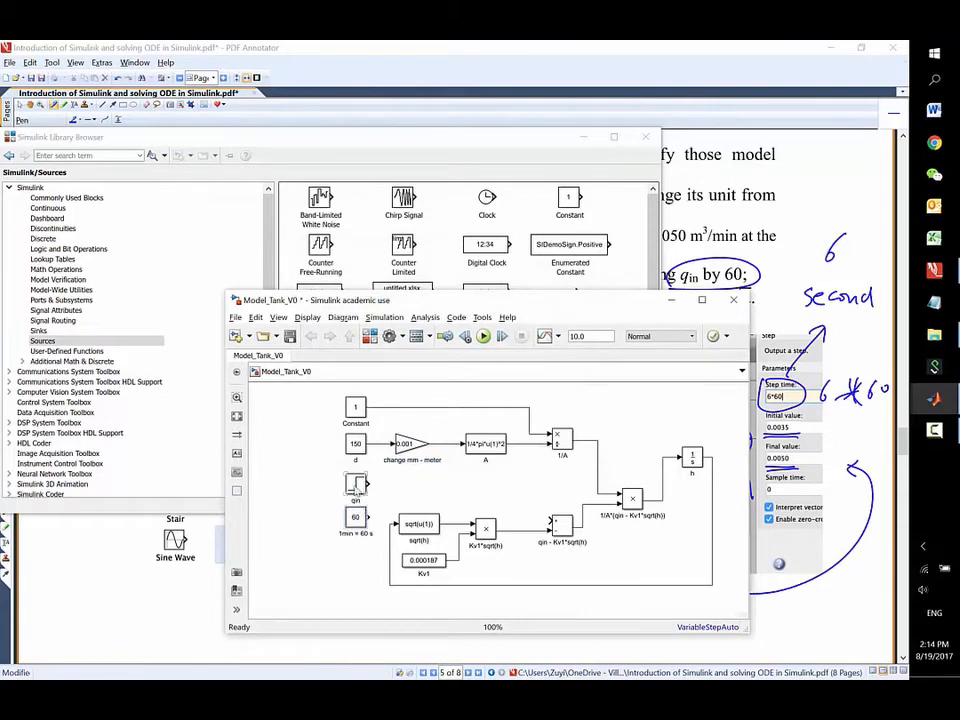
{"action": "left_click", "coordinate": [357, 484]}
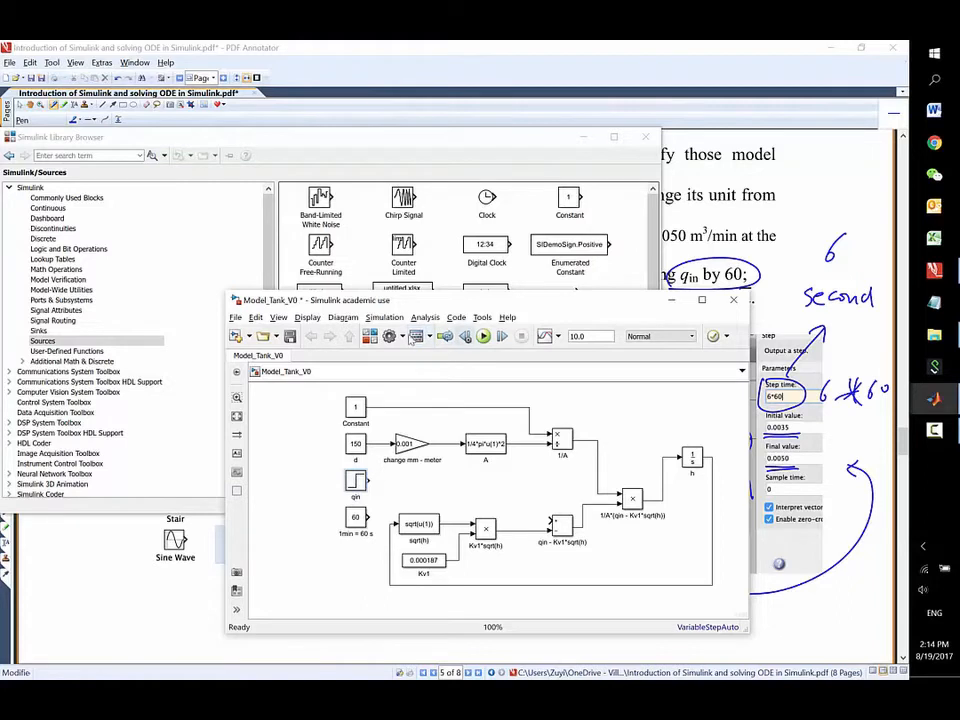
Add a Divide block from Math Operations beside qin, with qin and the 60 constant connected to its multiply and divide inputs.
{"action": "left_click", "coordinate": [369, 338]}
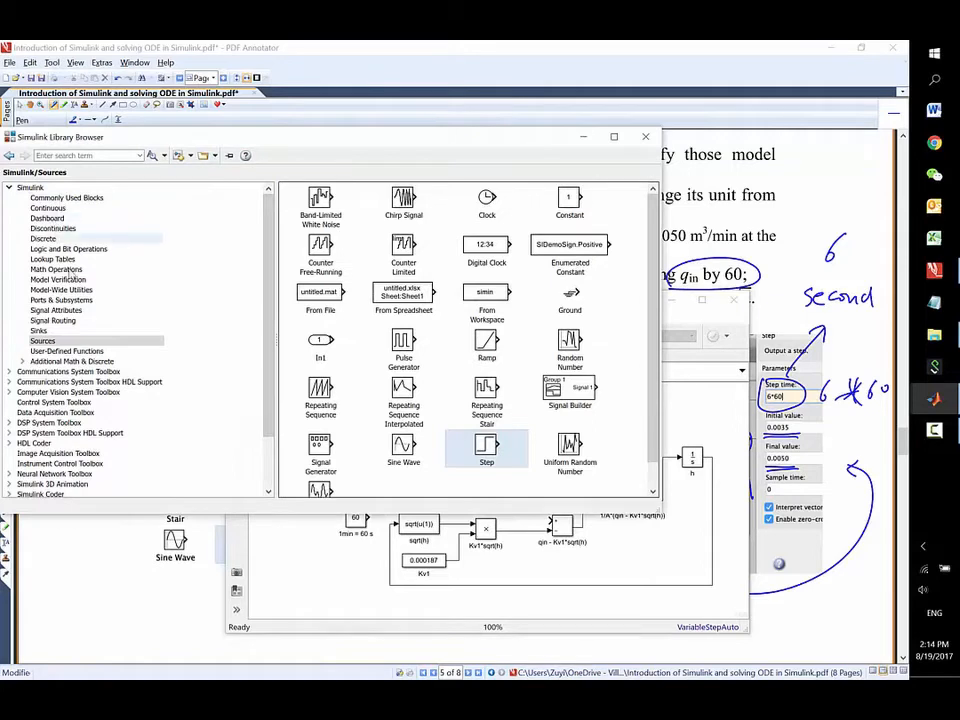
{"action": "left_click", "coordinate": [56, 260]}
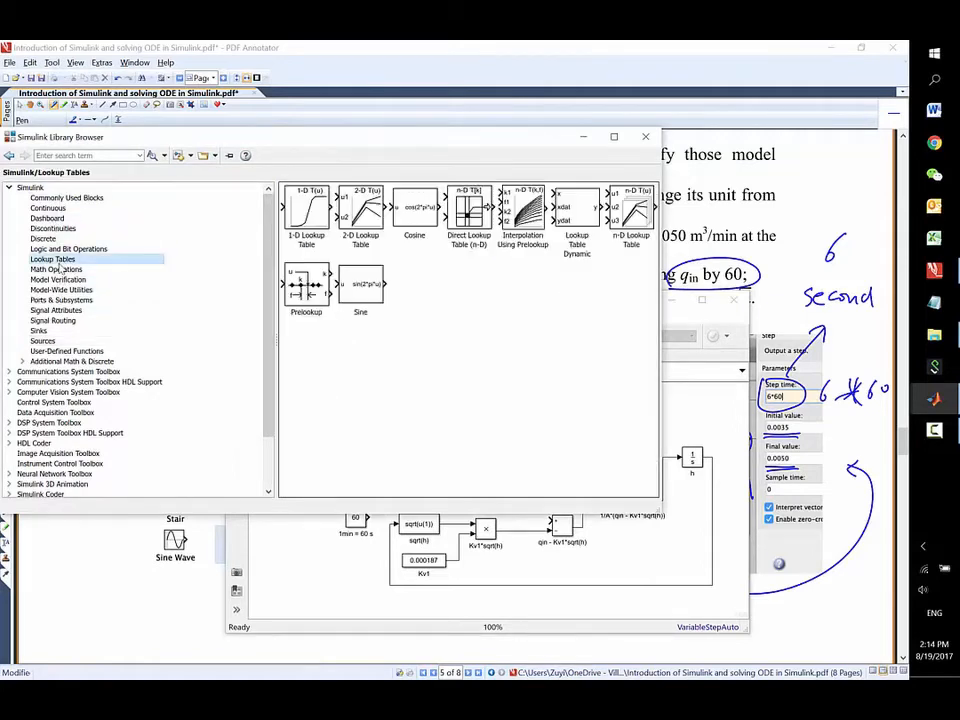
{"action": "left_click", "coordinate": [60, 268]}
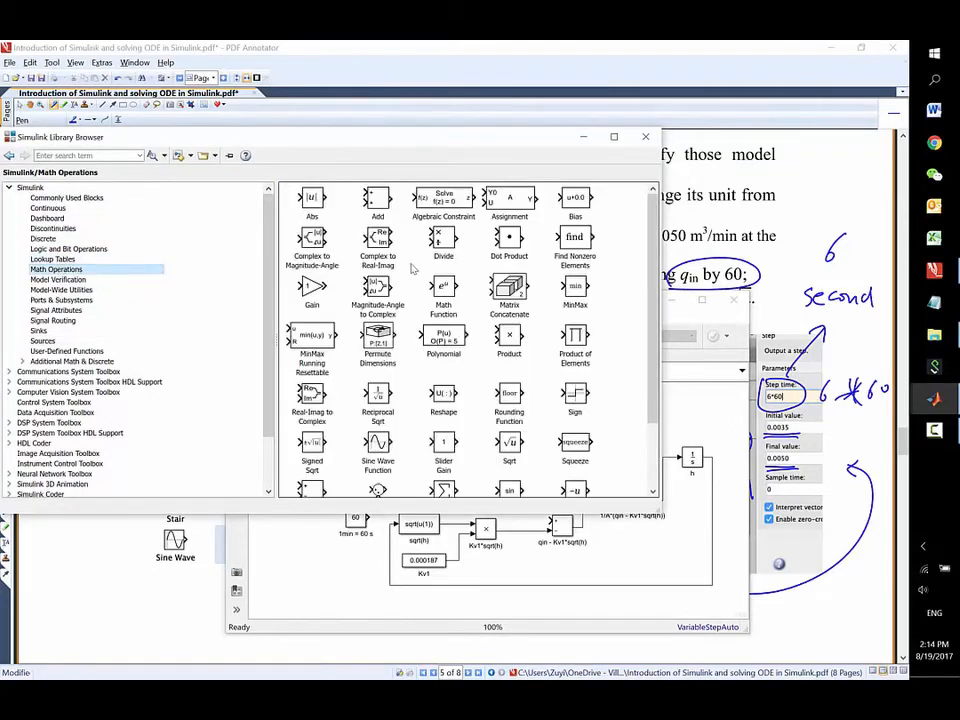
{"action": "left_click_drag", "start_coordinate": [449, 240], "coordinate": [423, 487]}
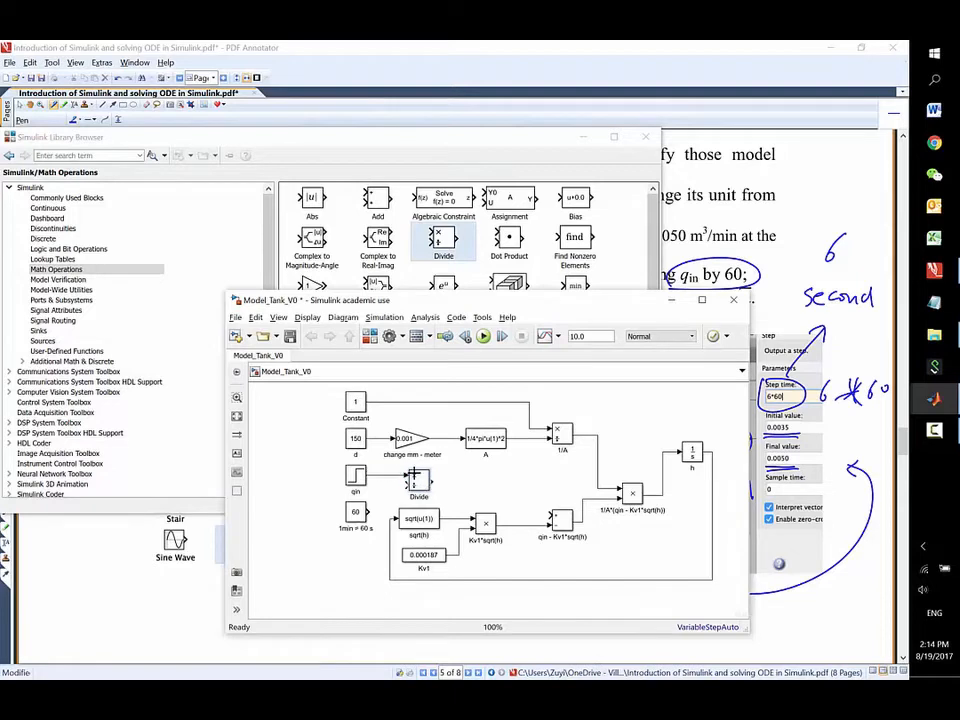
{"action": "left_click_drag", "start_coordinate": [369, 512], "coordinate": [404, 484]}
Name the Divide block "min -> s", connect its output to the plus input of "qin - Kv1*sqrt(h)" and save the model.
{"action": "type", "text": "> m"}
{"action": "key", "text": "BackSpace"}
{"action": "type", "text": "s"}
{"action": "left_click_drag", "start_coordinate": [432, 482], "coordinate": [551, 516]}
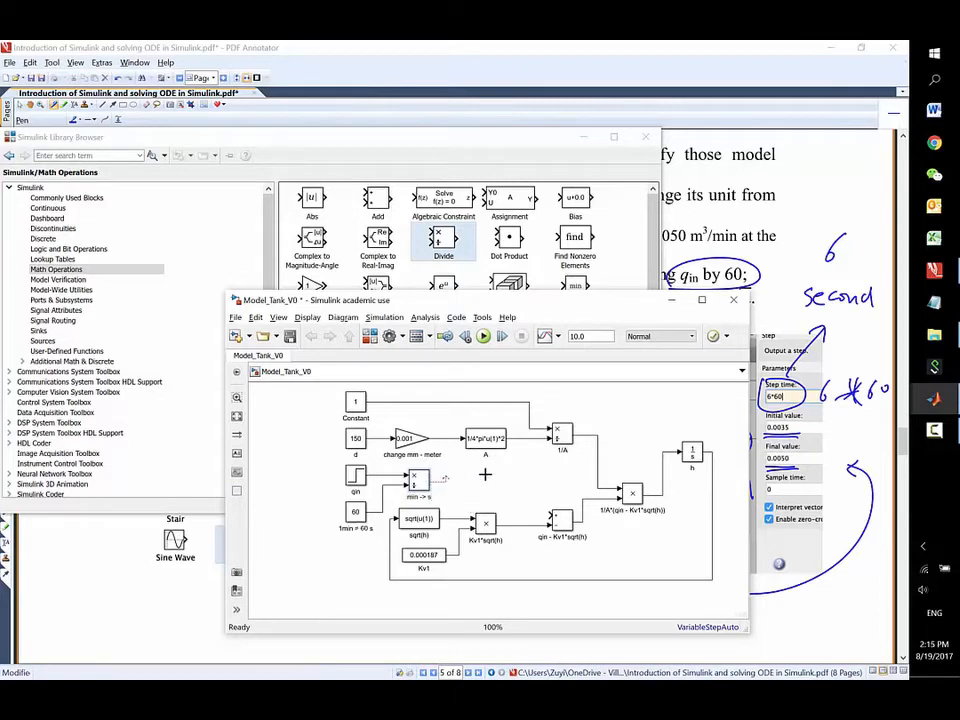
{"action": "left_click", "coordinate": [288, 338]}
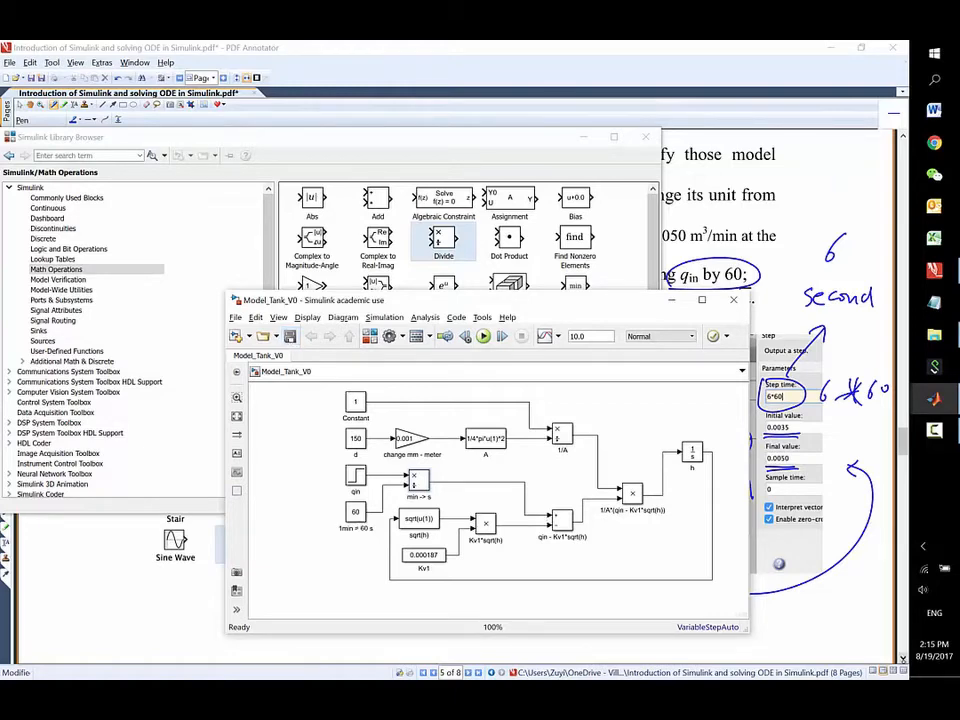
Switch to the PDF guide, sketch axes labelled h and t at the top of page 6, and circle "Clock block" in step 9.
{"action": "left_click", "coordinate": [903, 657]}
{"action": "left_click", "coordinate": [903, 657]}
{"action": "left_click", "coordinate": [903, 657]}
{"action": "left_click", "coordinate": [903, 657]}
{"action": "left_click", "coordinate": [903, 657]}
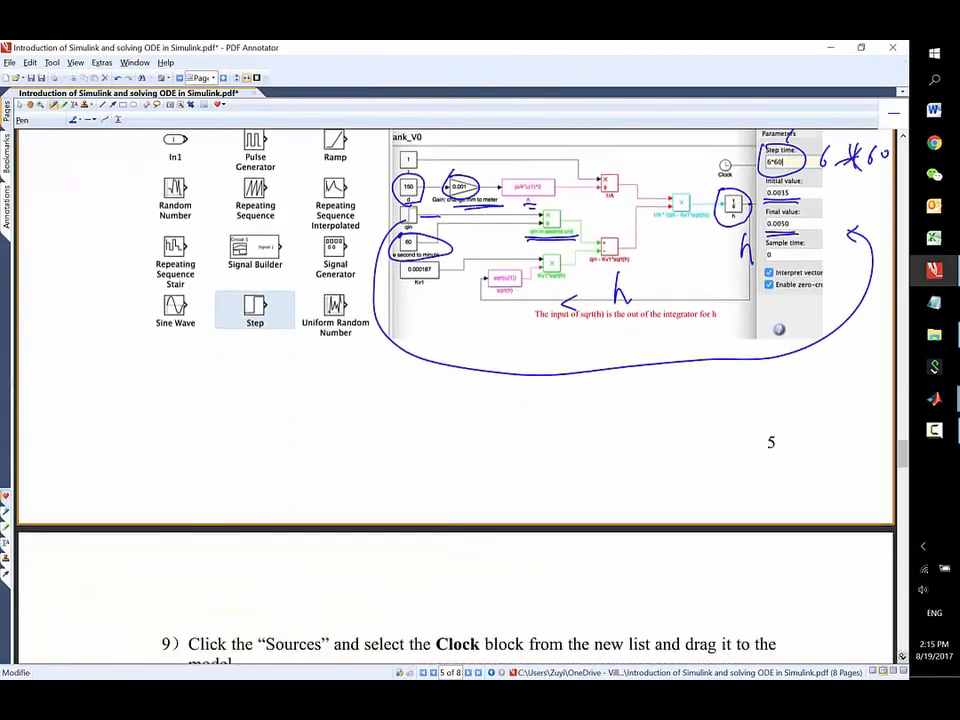
{"action": "left_click", "coordinate": [903, 657]}
{"action": "left_click", "coordinate": [903, 657]}
{"action": "left_click", "coordinate": [903, 657]}
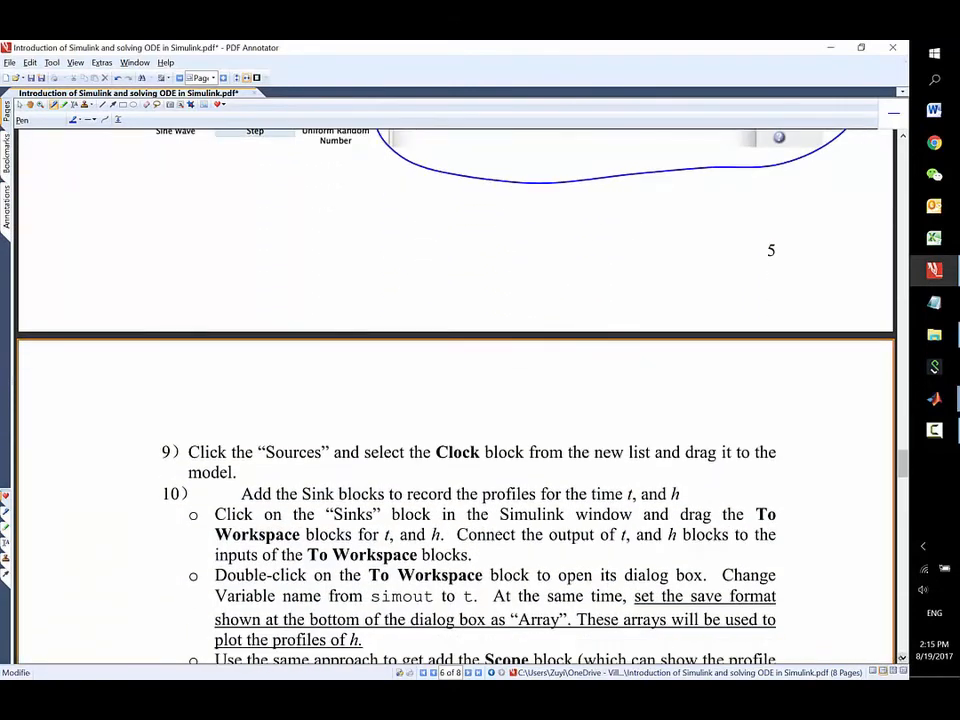
{"action": "left_click", "coordinate": [903, 657]}
{"action": "left_click", "coordinate": [903, 657]}
{"action": "left_click", "coordinate": [903, 657]}
{"action": "left_click", "coordinate": [903, 657]}
{"action": "left_click", "coordinate": [903, 657]}
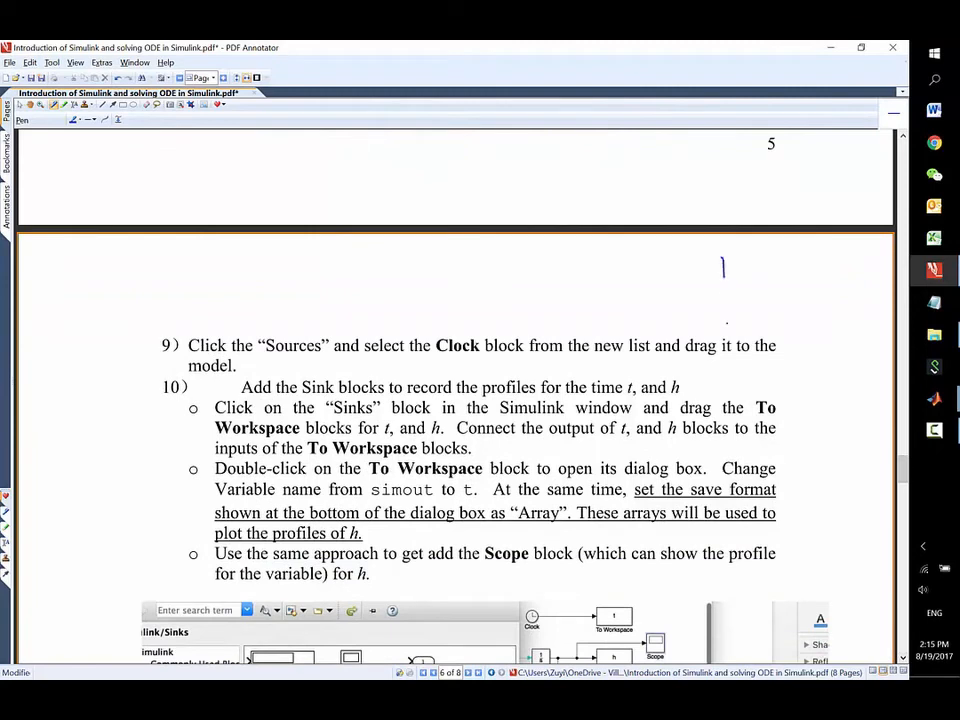
{"action": "left_click_drag", "start_coordinate": [727, 323], "coordinate": [729, 343]}
{"action": "left_click_drag", "start_coordinate": [715, 273], "coordinate": [742, 268]}
{"action": "mouse_move", "coordinate": [697, 308]}
{"action": "left_mouse_down"}
{"action": "mouse_move", "coordinate": [820, 300]}
{"action": "mouse_move", "coordinate": [805, 310]}
{"action": "left_mouse_up"}
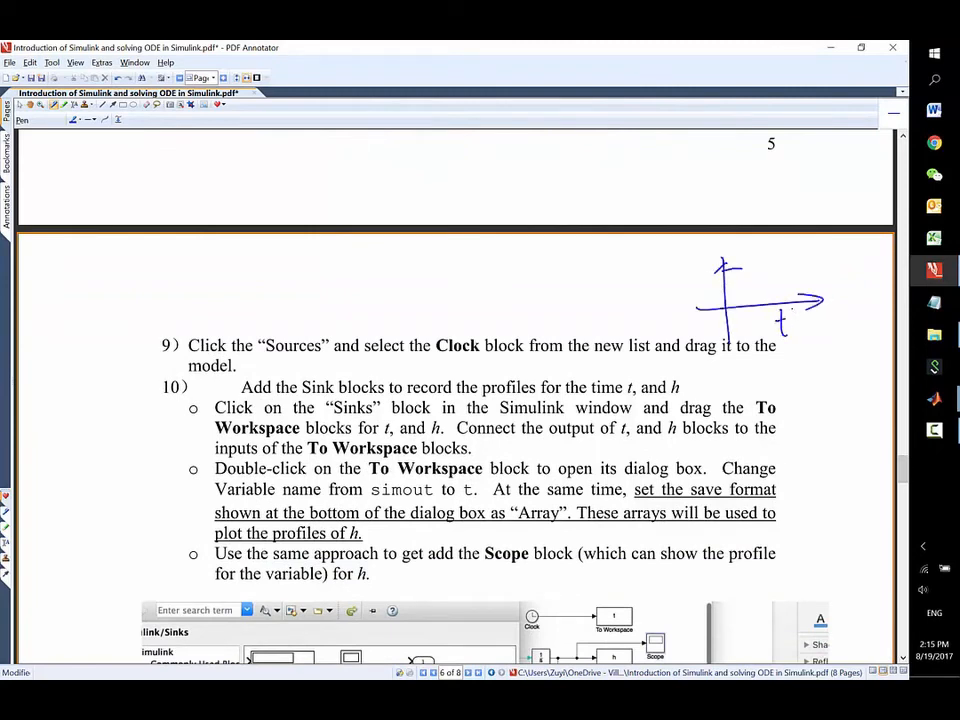
{"action": "mouse_move", "coordinate": [691, 252]}
{"action": "left_mouse_down"}
{"action": "mouse_move", "coordinate": [692, 281]}
{"action": "mouse_move", "coordinate": [704, 281]}
{"action": "left_mouse_up"}
{"action": "mouse_move", "coordinate": [428, 318]}
{"action": "left_mouse_down"}
{"action": "mouse_move", "coordinate": [412, 350]}
{"action": "mouse_move", "coordinate": [545, 327]}
{"action": "mouse_move", "coordinate": [430, 320]}
{"action": "left_mouse_up"}
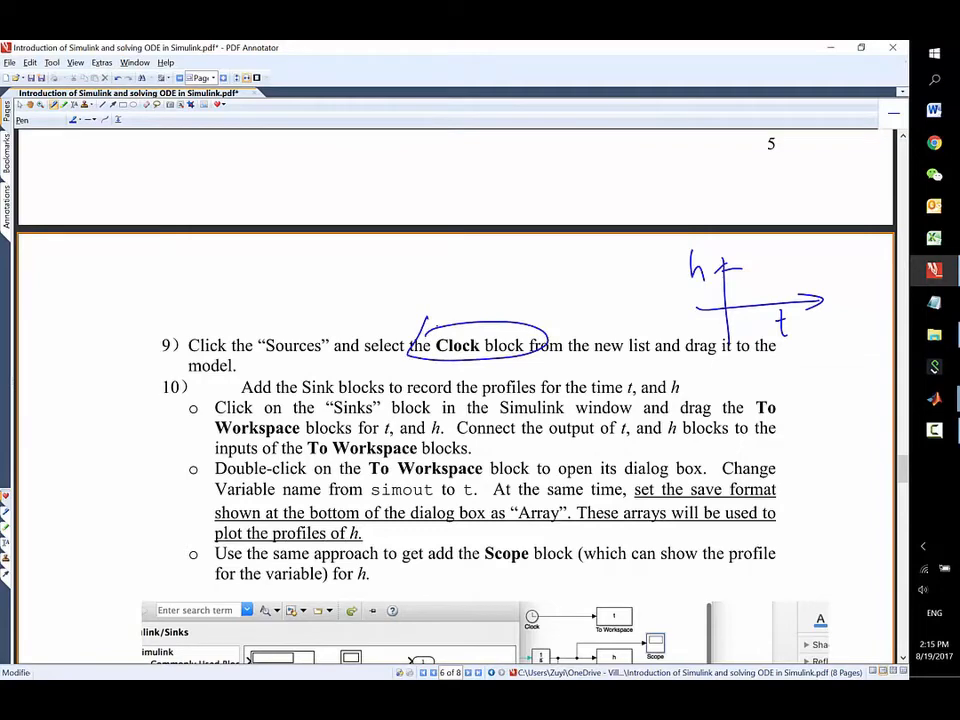
Switch to the Simulink windows, add a Clock block from Sources and place it at the top of the model between 1/A and h.
{"action": "key", "text": "alt+Tab"}
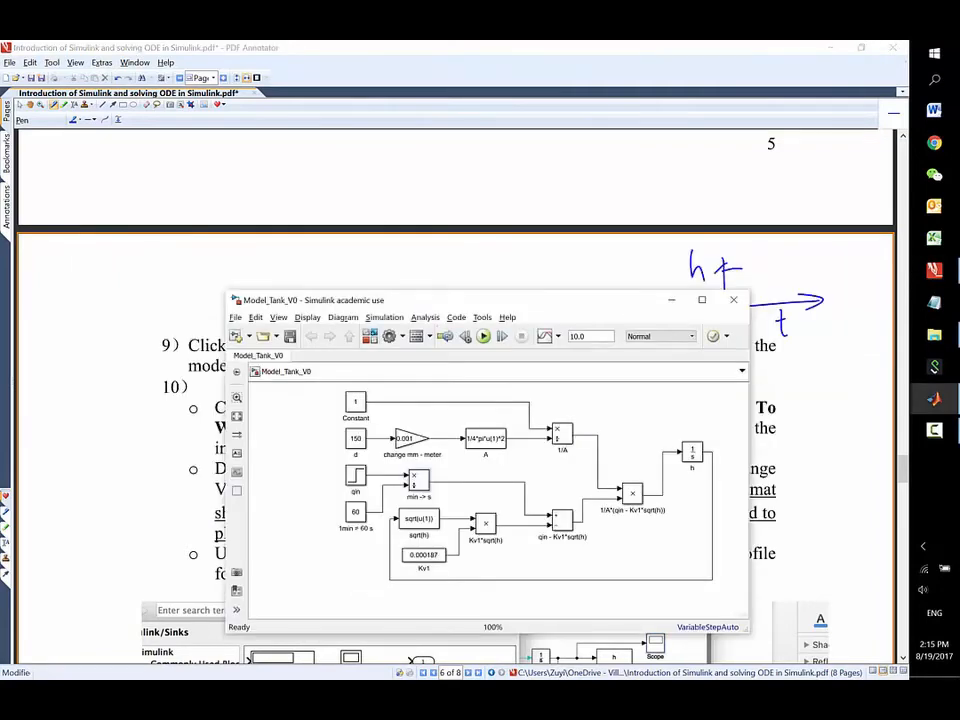
{"action": "left_click", "coordinate": [370, 336]}
{"action": "left_click", "coordinate": [59, 340]}
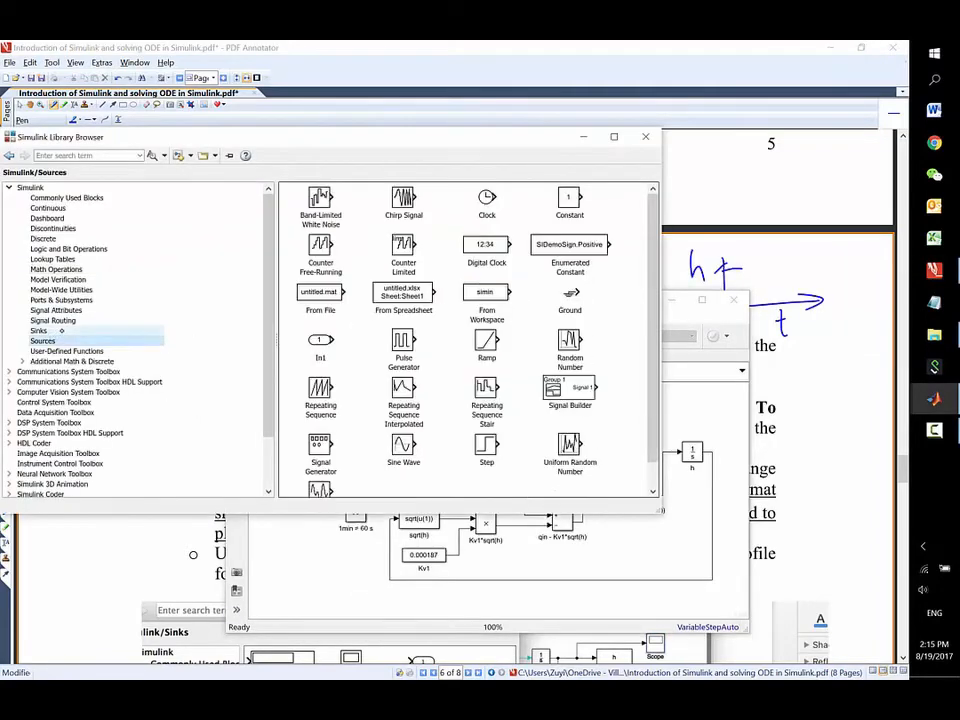
{"action": "left_click_drag", "start_coordinate": [486, 199], "coordinate": [713, 491]}
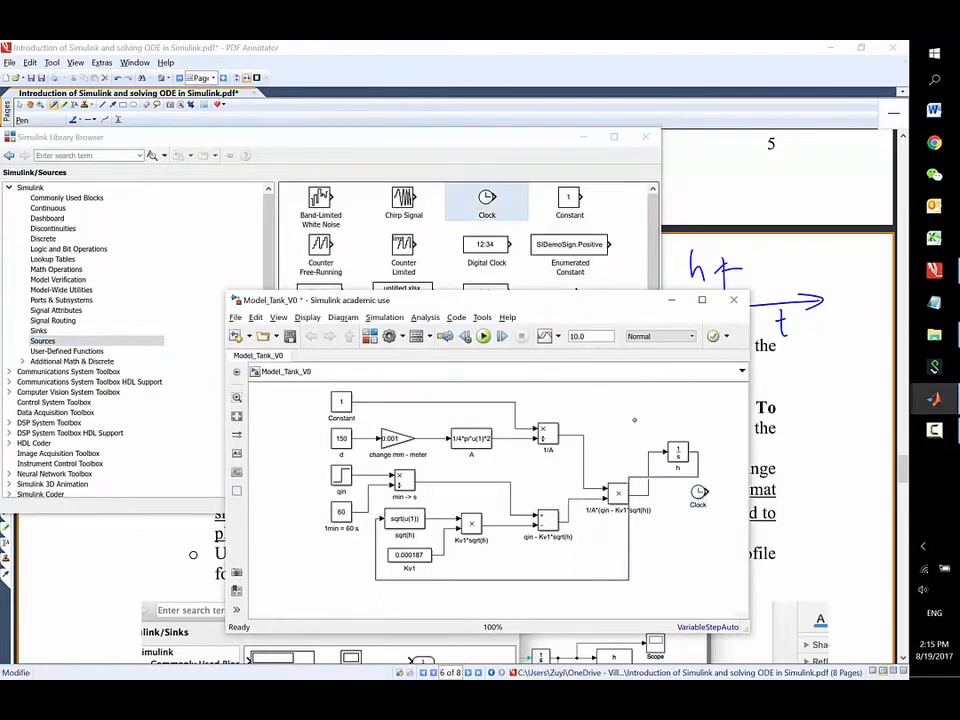
{"action": "left_click_drag", "start_coordinate": [699, 491], "coordinate": [602, 401]}
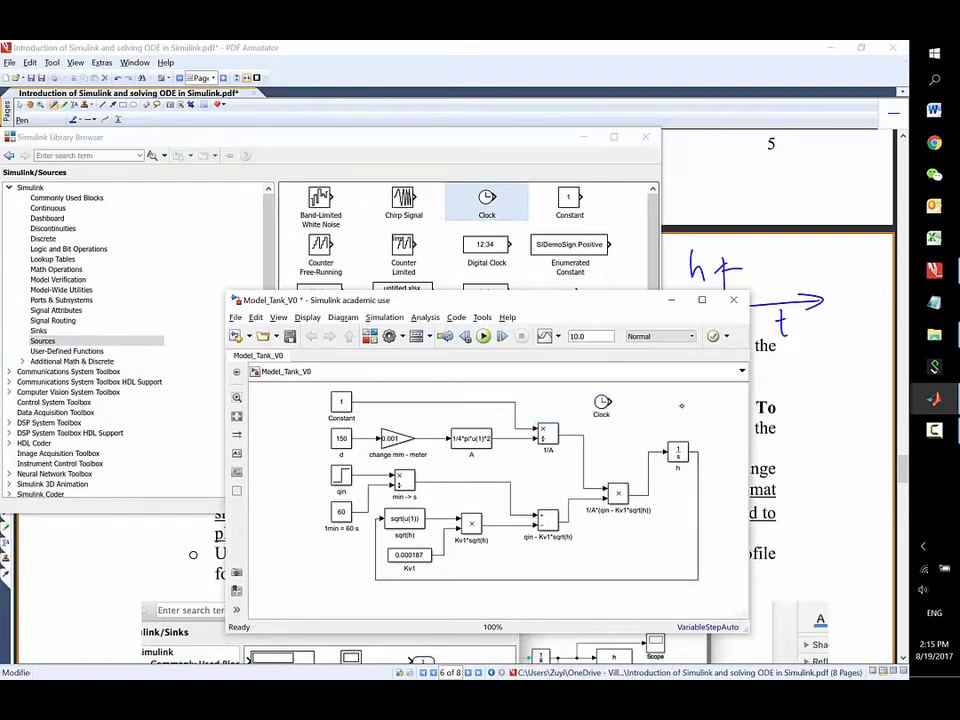
Return to the PDF guide, circle "Sinks" in step 10, and mark Sinks and the To Workspace block in the figure below.
{"action": "left_click", "coordinate": [742, 187]}
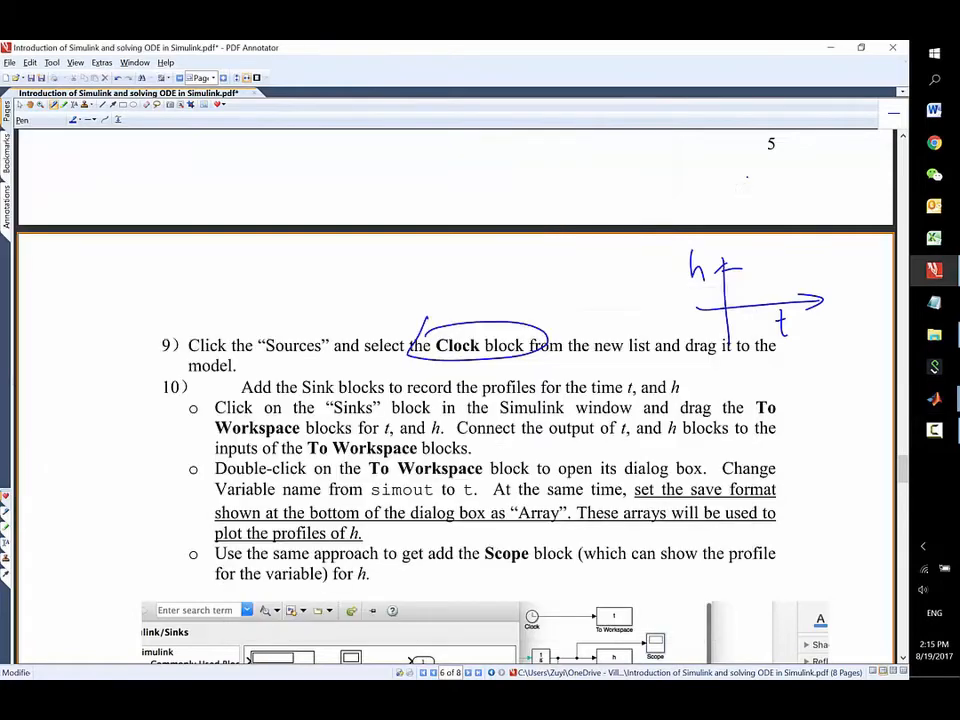
{"action": "scroll", "coordinate": [676, 487], "scroll_direction": "down", "scroll_amount": 3}
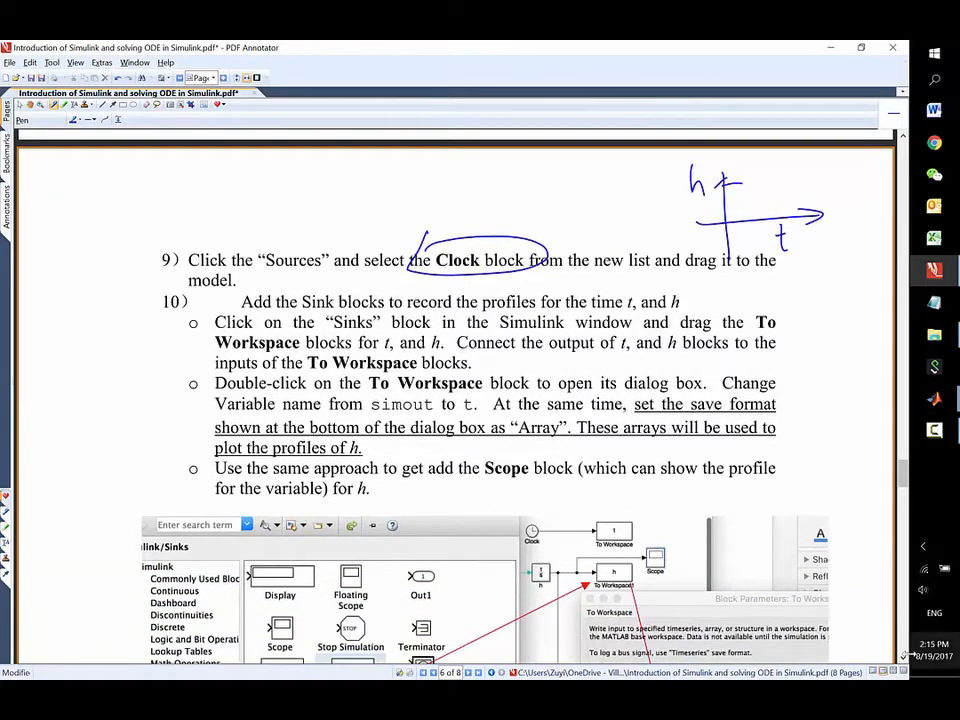
{"action": "scroll", "coordinate": [680, 490], "scroll_direction": "down", "scroll_amount": 2}
{"action": "mouse_move", "coordinate": [385, 252]}
{"action": "left_mouse_down"}
{"action": "mouse_move", "coordinate": [340, 274]}
{"action": "mouse_move", "coordinate": [362, 248]}
{"action": "left_mouse_up"}
{"action": "scroll", "coordinate": [677, 492], "scroll_direction": "down", "scroll_amount": 2}
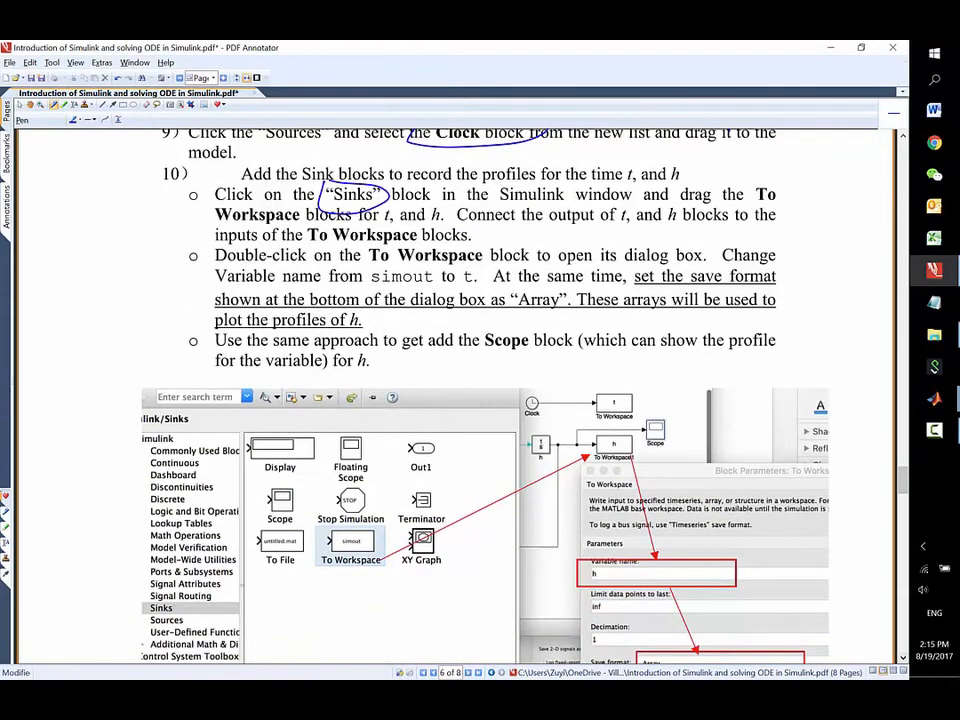
{"action": "mouse_move", "coordinate": [320, 527]}
{"action": "left_mouse_down"}
{"action": "mouse_move", "coordinate": [318, 572]}
{"action": "mouse_move", "coordinate": [396, 540]}
{"action": "mouse_move", "coordinate": [313, 529]}
{"action": "left_mouse_up"}
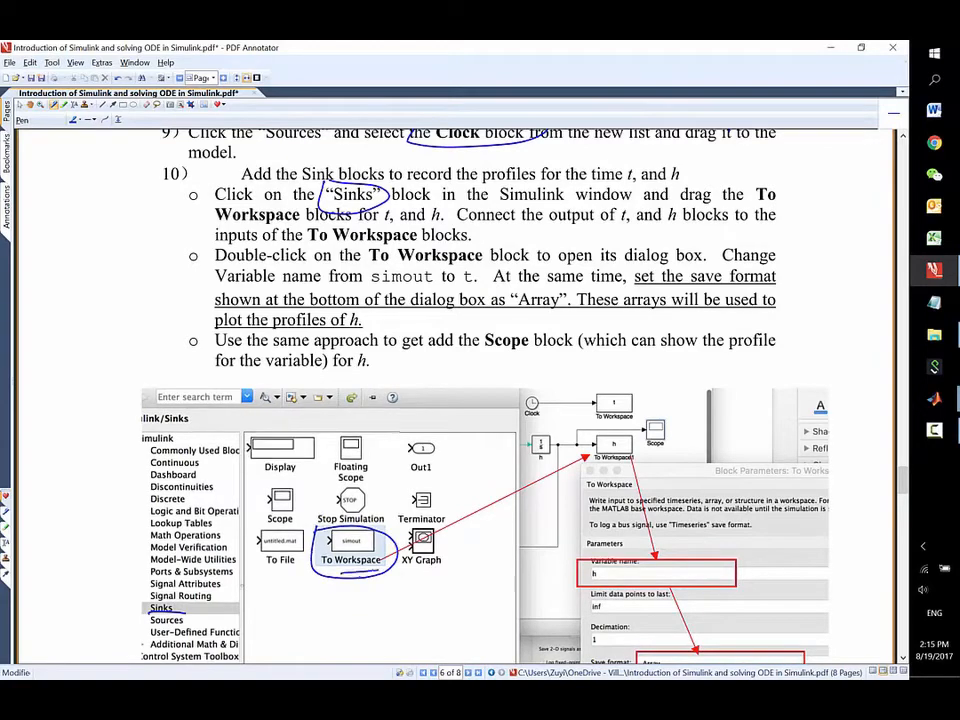
{"action": "scroll", "coordinate": [677, 488], "scroll_direction": "down", "scroll_amount": 1}
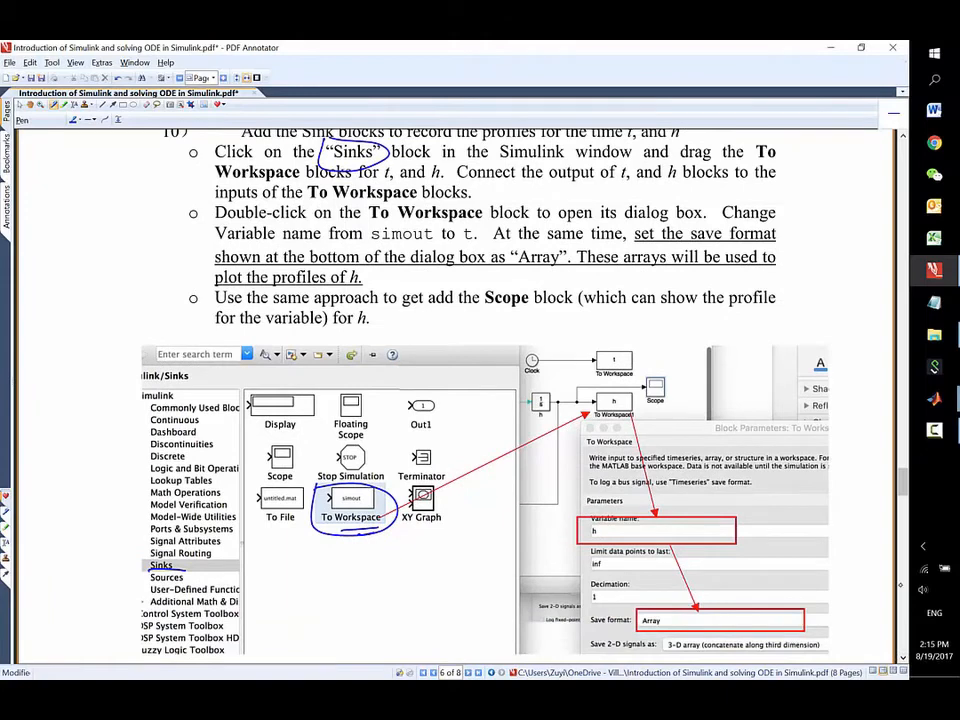
Switch to the Simulink windows, add a To Workspace block from Sinks beside the h integrator and widen the model window to fit it.
{"action": "key", "text": "alt+Tab"}
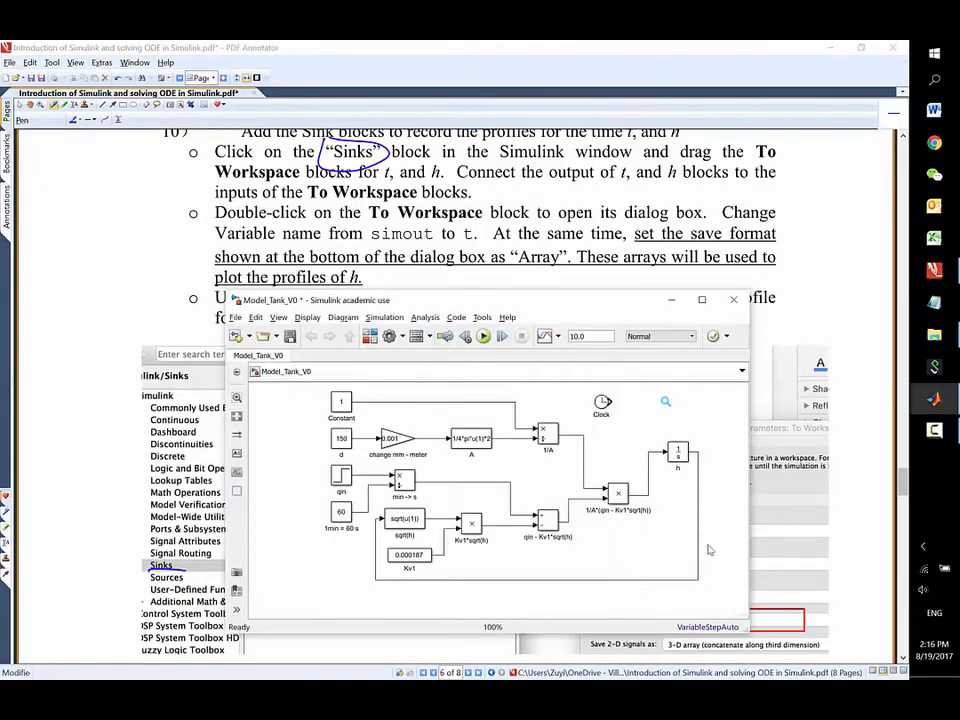
{"action": "left_click", "coordinate": [366, 340]}
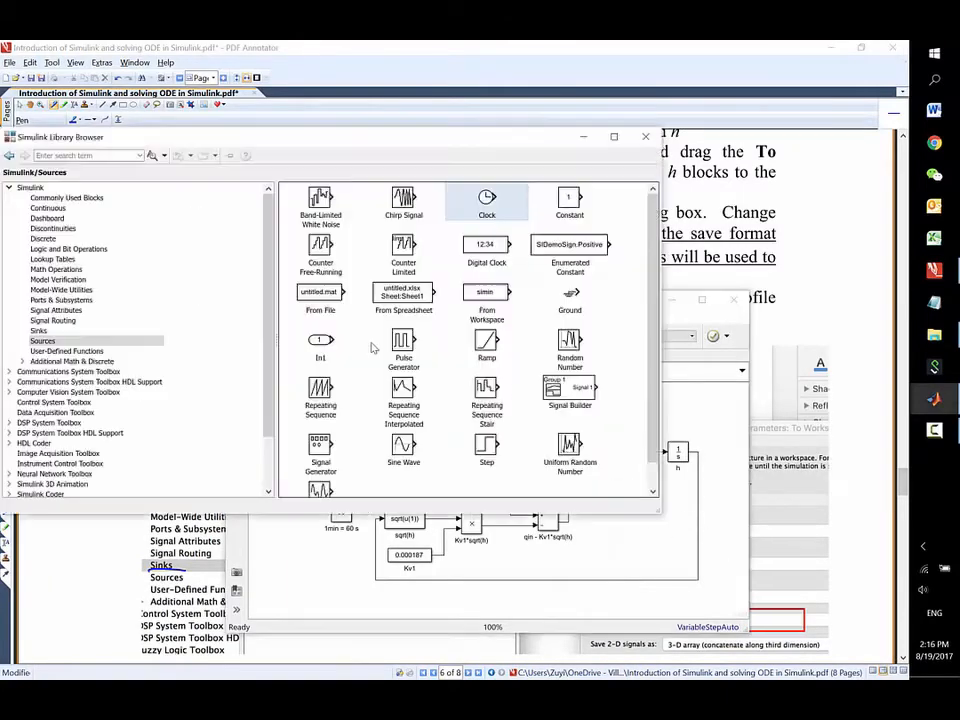
{"action": "left_click", "coordinate": [82, 333]}
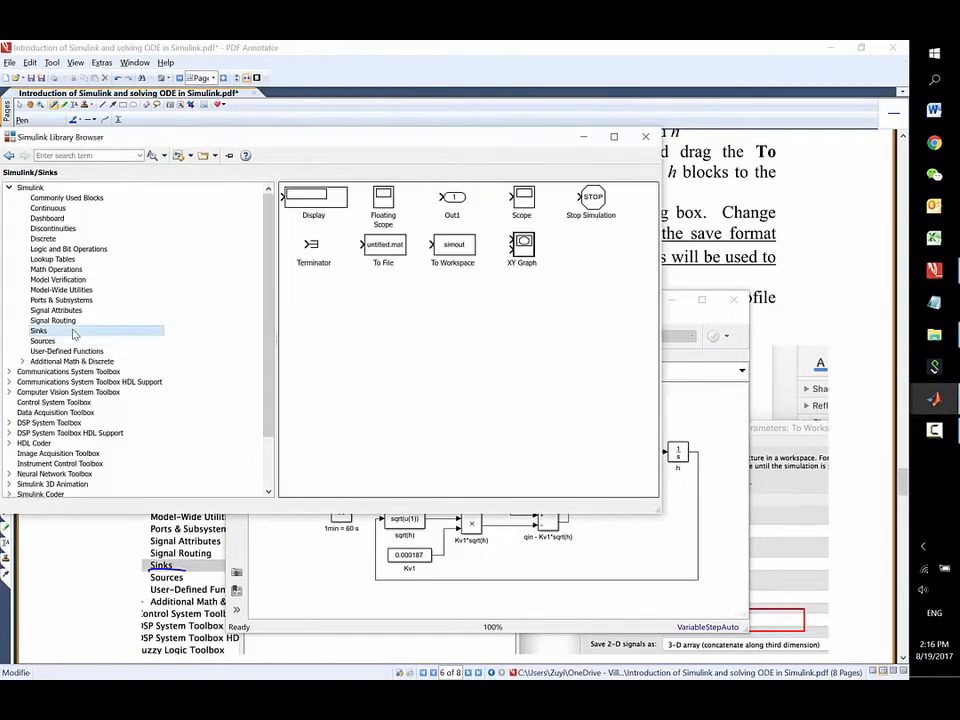
{"action": "left_click", "coordinate": [468, 258]}
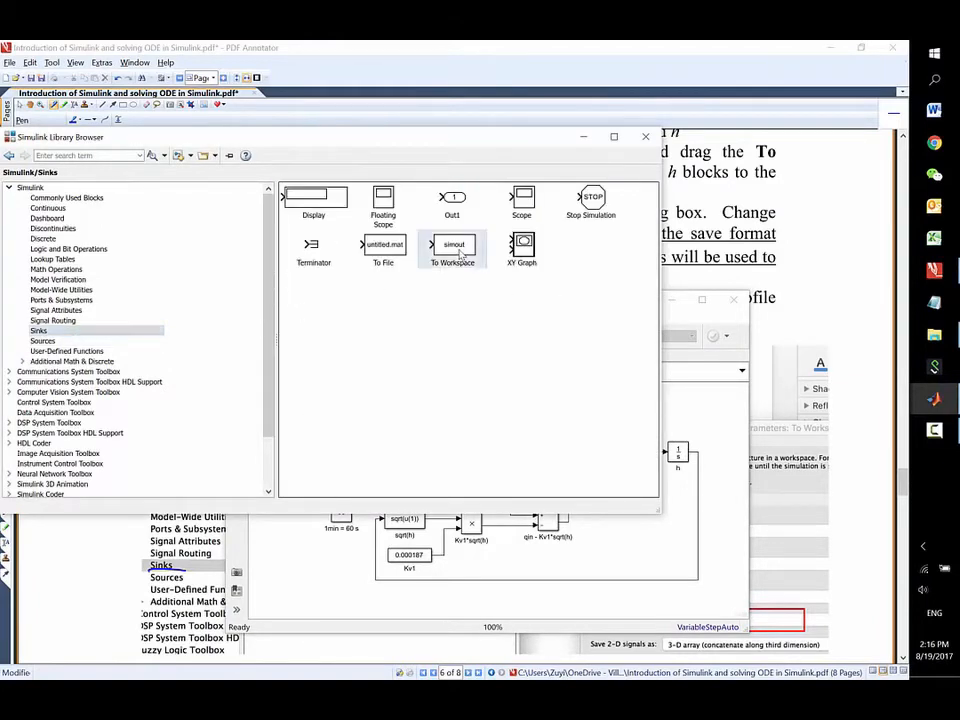
{"action": "left_click_drag", "start_coordinate": [644, 401], "coordinate": [853, 452]}
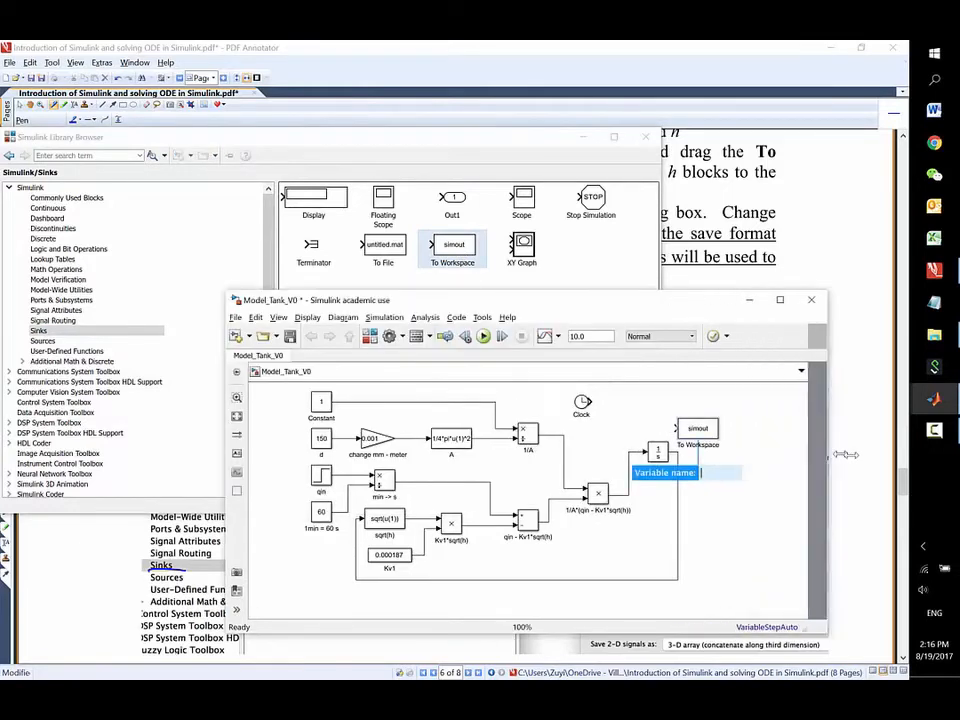
{"action": "left_click_drag", "start_coordinate": [712, 439], "coordinate": [754, 460]}
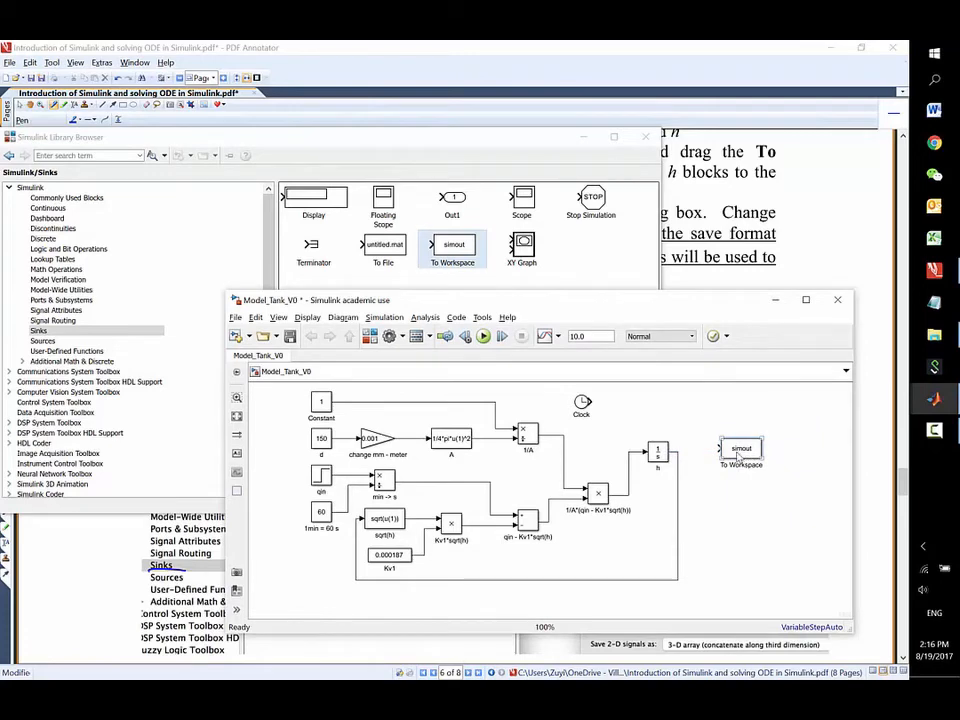
Set the To Workspace block's variable name to h and its save format to Array.
{"action": "double_click", "coordinate": [741, 452]}
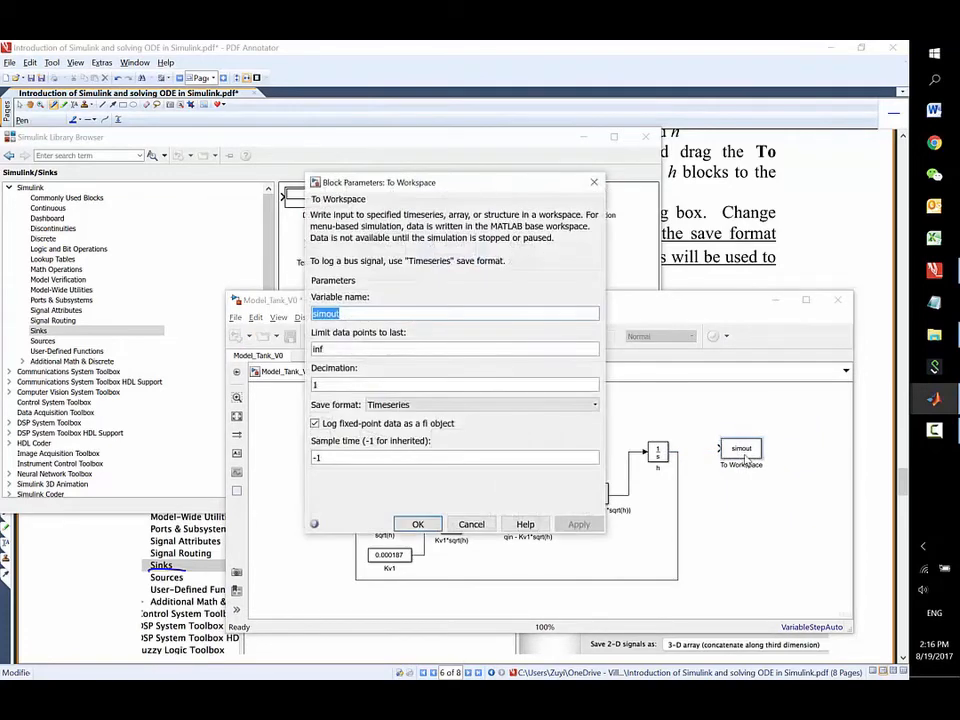
{"action": "left_click", "coordinate": [367, 314]}
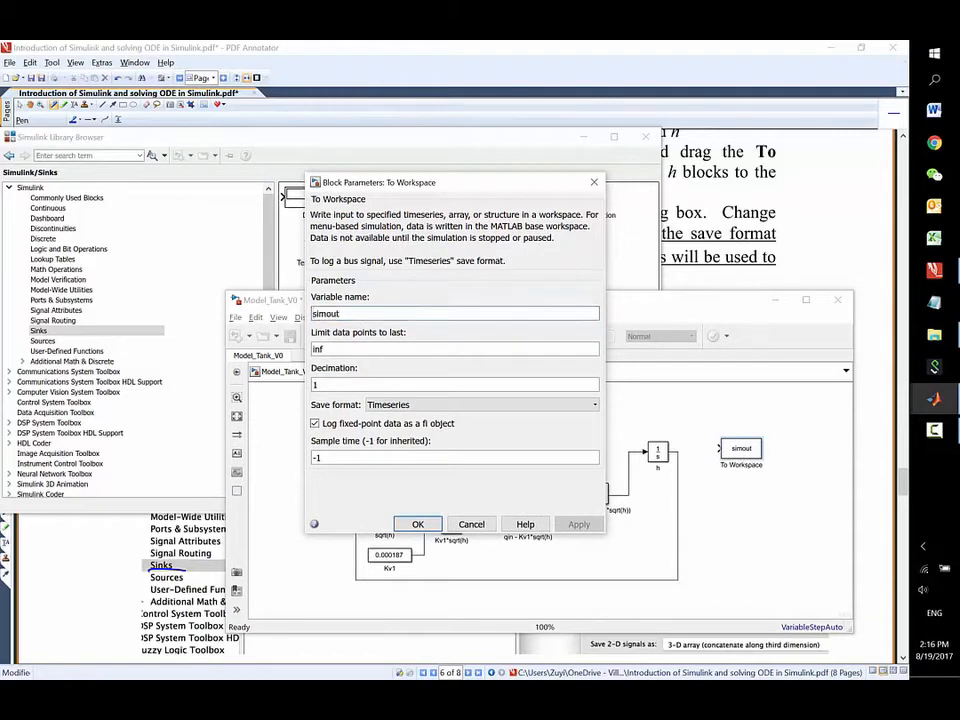
{"action": "left_click_drag", "start_coordinate": [367, 314], "coordinate": [305, 313]}
{"action": "type", "text": "h"}
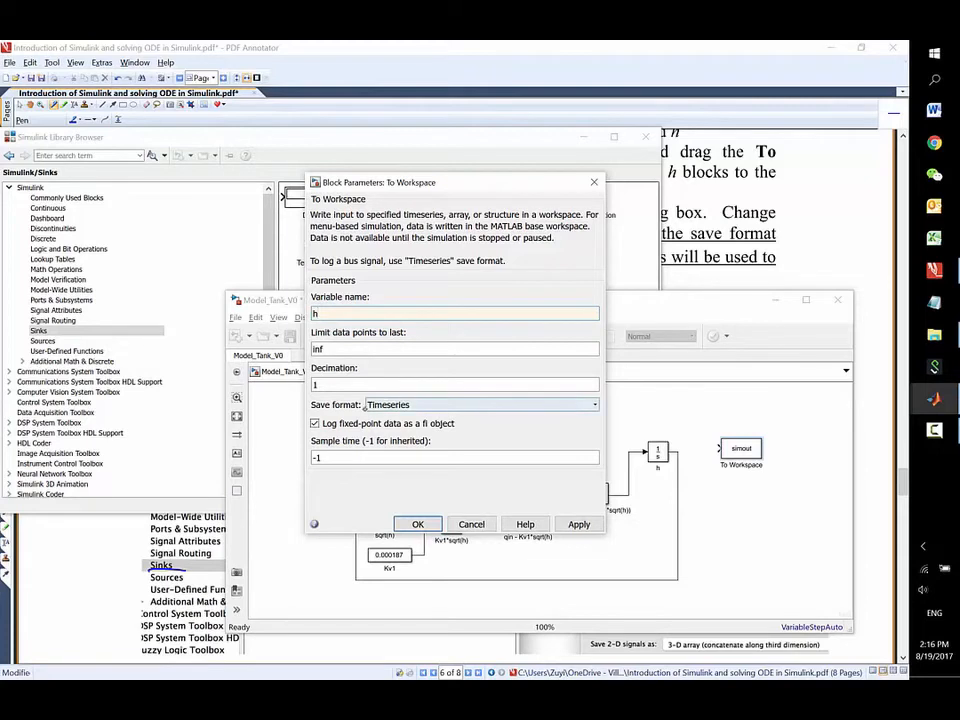
{"action": "left_click", "coordinate": [452, 403]}
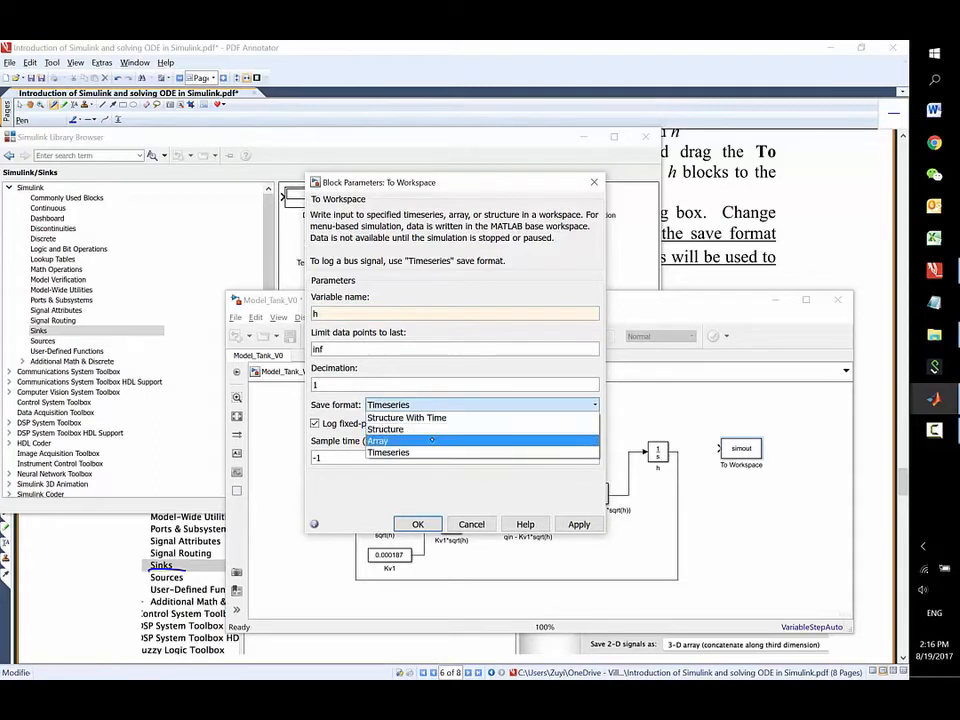
{"action": "left_click", "coordinate": [432, 440]}
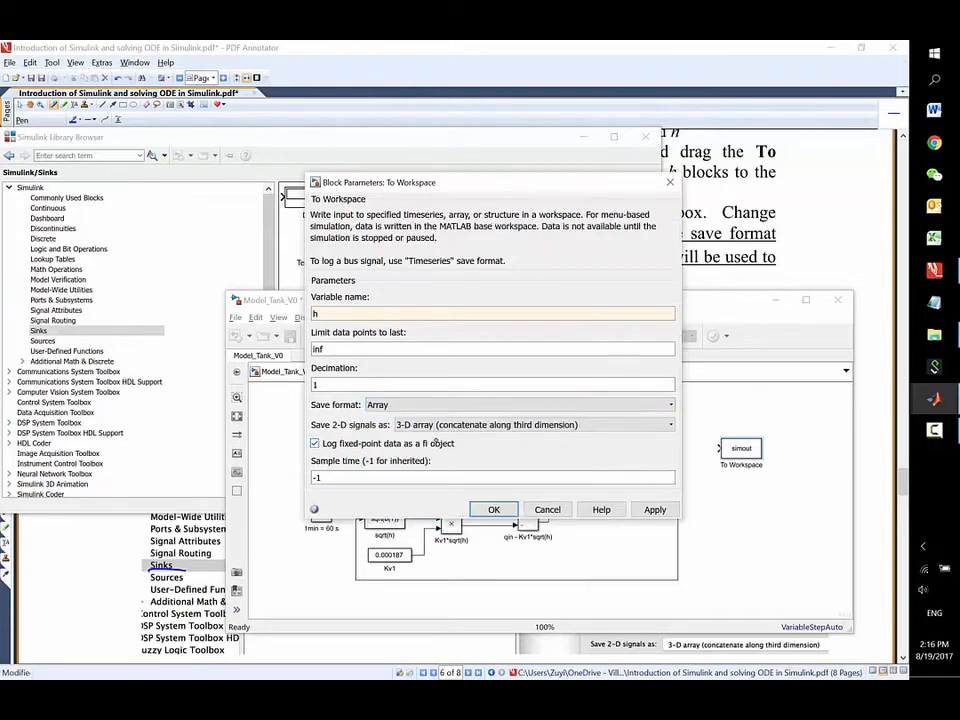
{"action": "left_click", "coordinate": [524, 405]}
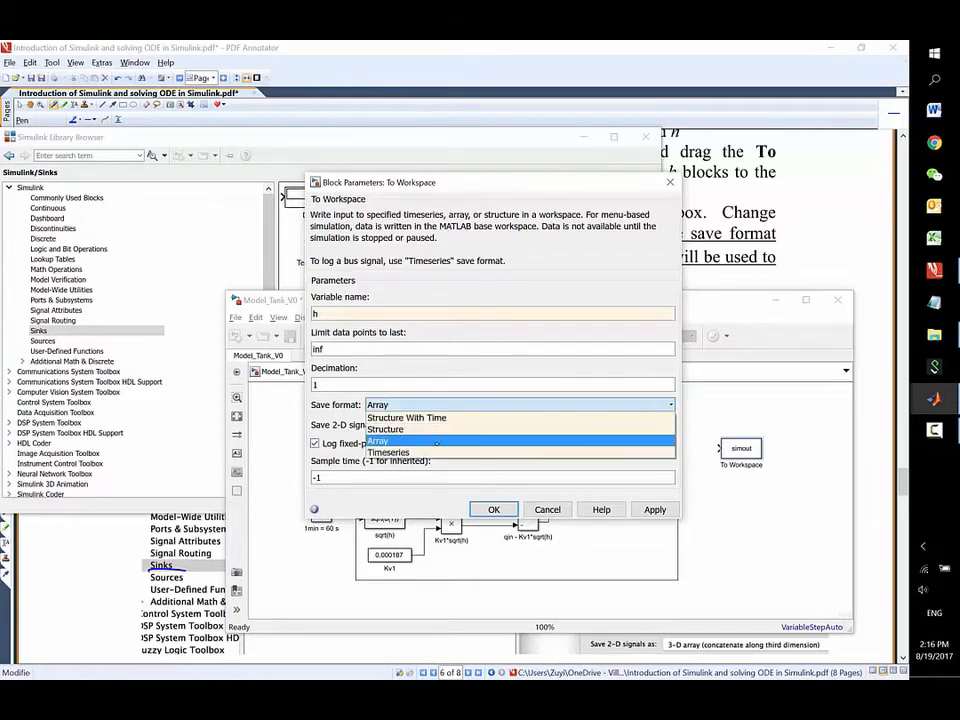
{"action": "left_click", "coordinate": [437, 441]}
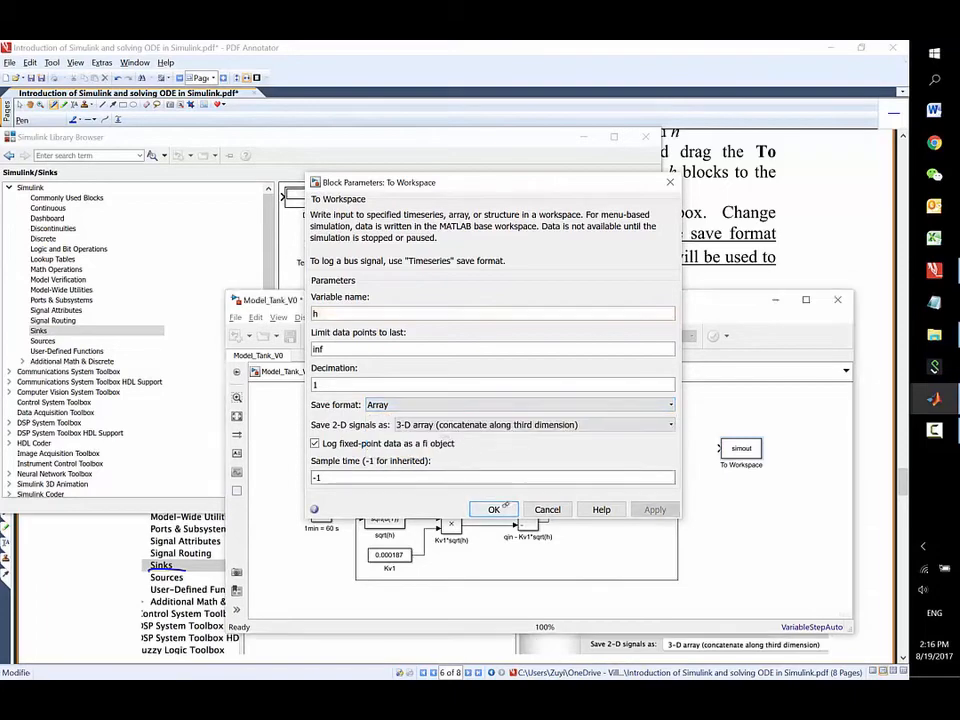
{"action": "left_click", "coordinate": [493, 509]}
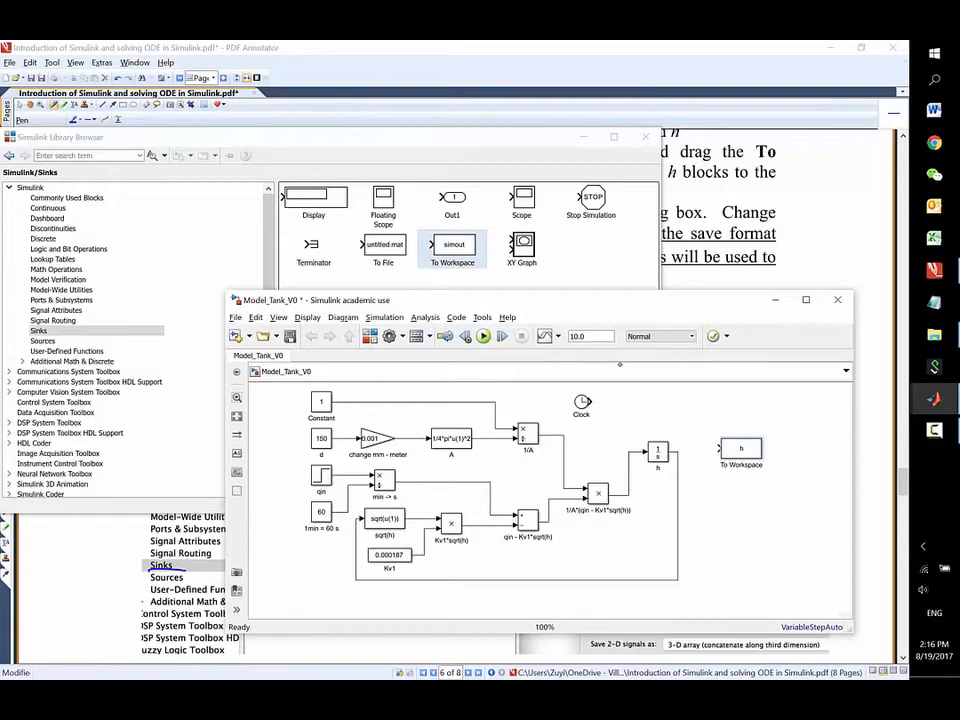
Add a second To Workspace block from Sinks beside the Clock, with variable name t and save format Array.
{"action": "left_click", "coordinate": [372, 332]}
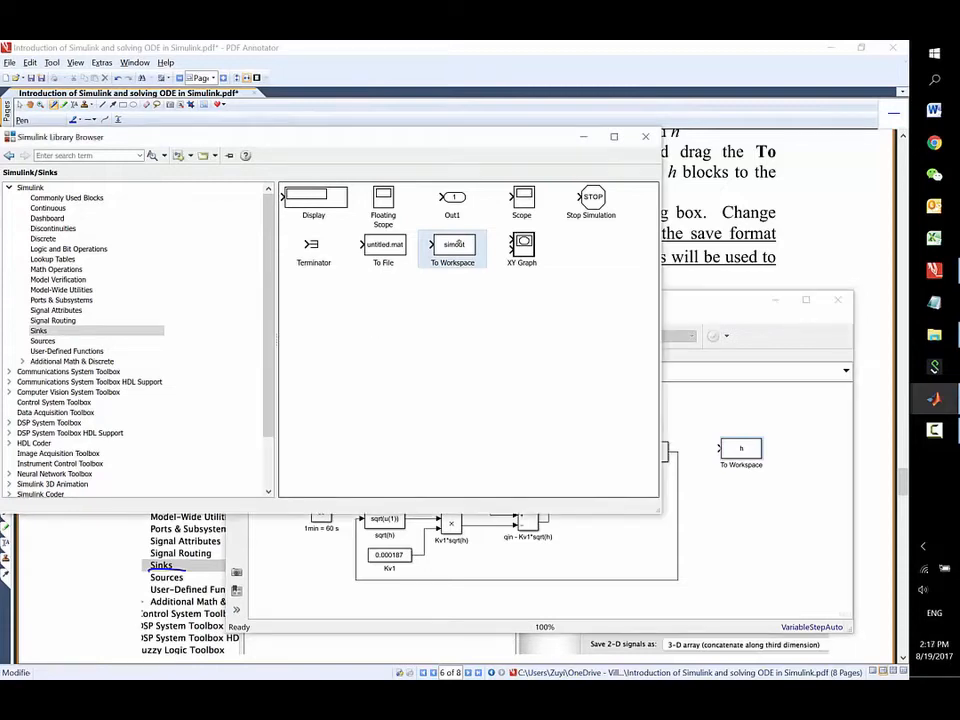
{"action": "left_click_drag", "start_coordinate": [456, 243], "coordinate": [667, 403]}
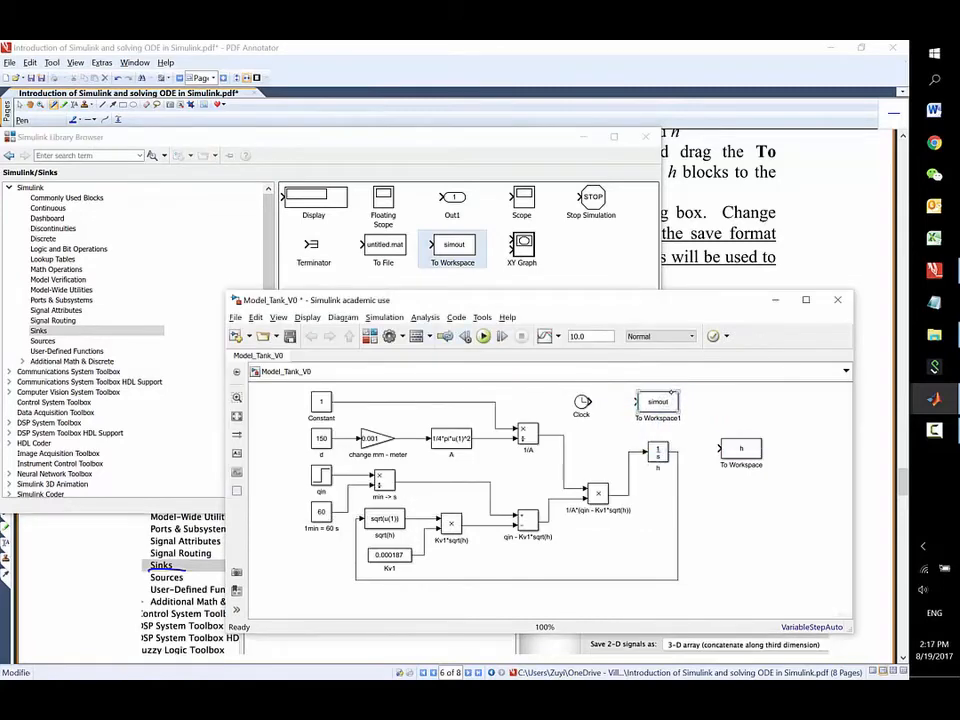
{"action": "double_click", "coordinate": [658, 403]}
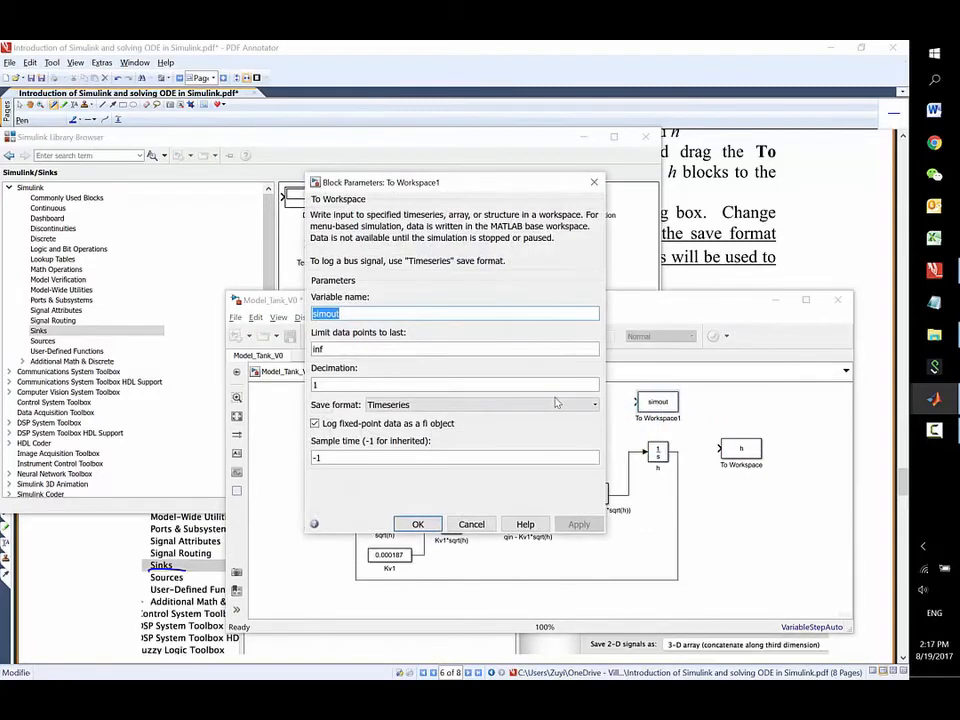
{"action": "type", "text": "t"}
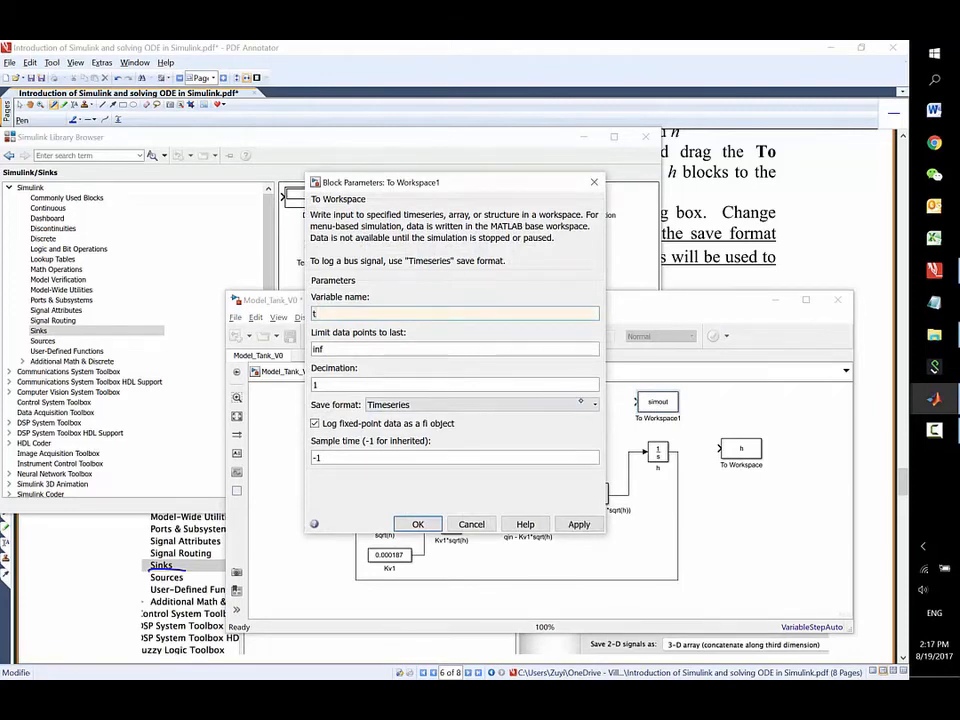
{"action": "left_click", "coordinate": [556, 404]}
{"action": "left_click", "coordinate": [378, 441]}
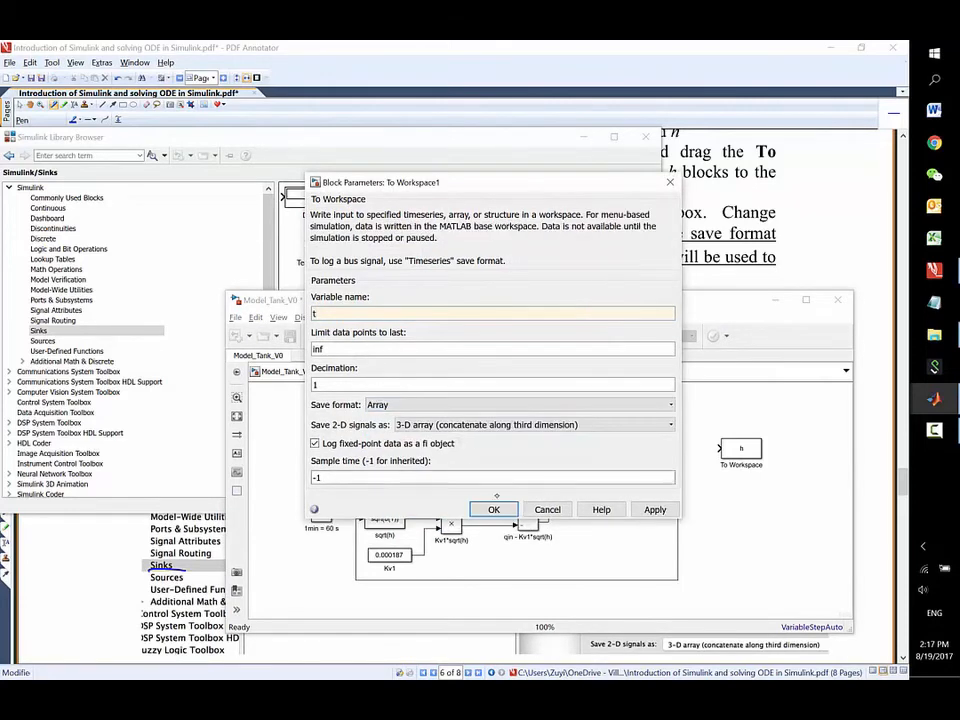
{"action": "left_click", "coordinate": [493, 508]}
Connect the Clock to the t To Workspace block and the h integrator's output to the h block, aligning the h block with its line.
{"action": "left_click_drag", "start_coordinate": [636, 402], "coordinate": [591, 402]}
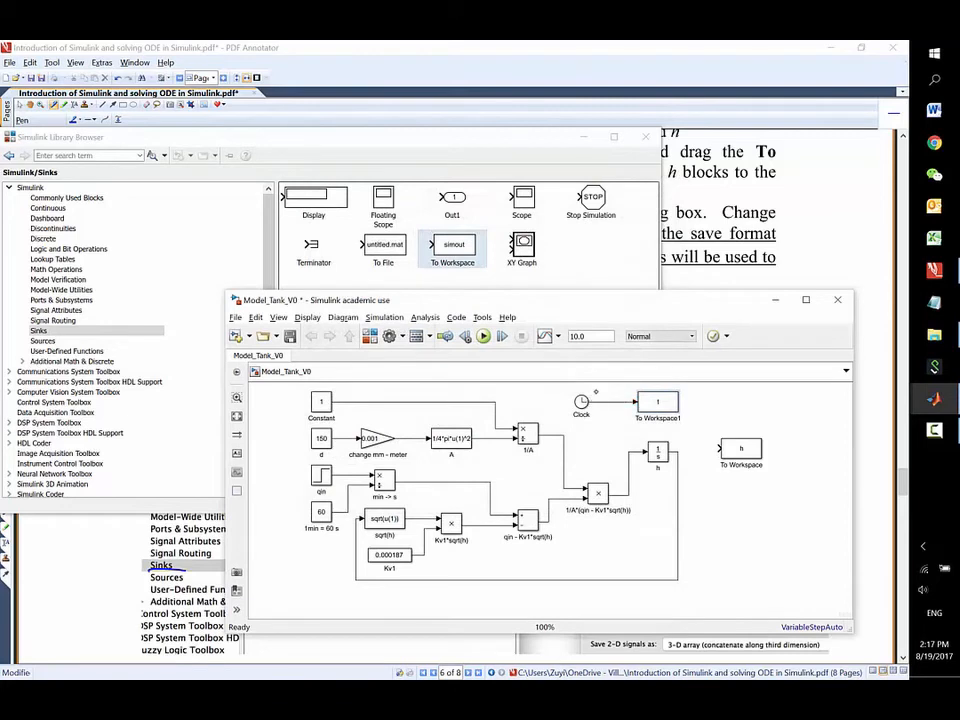
{"action": "left_click_drag", "start_coordinate": [743, 447], "coordinate": [678, 452]}
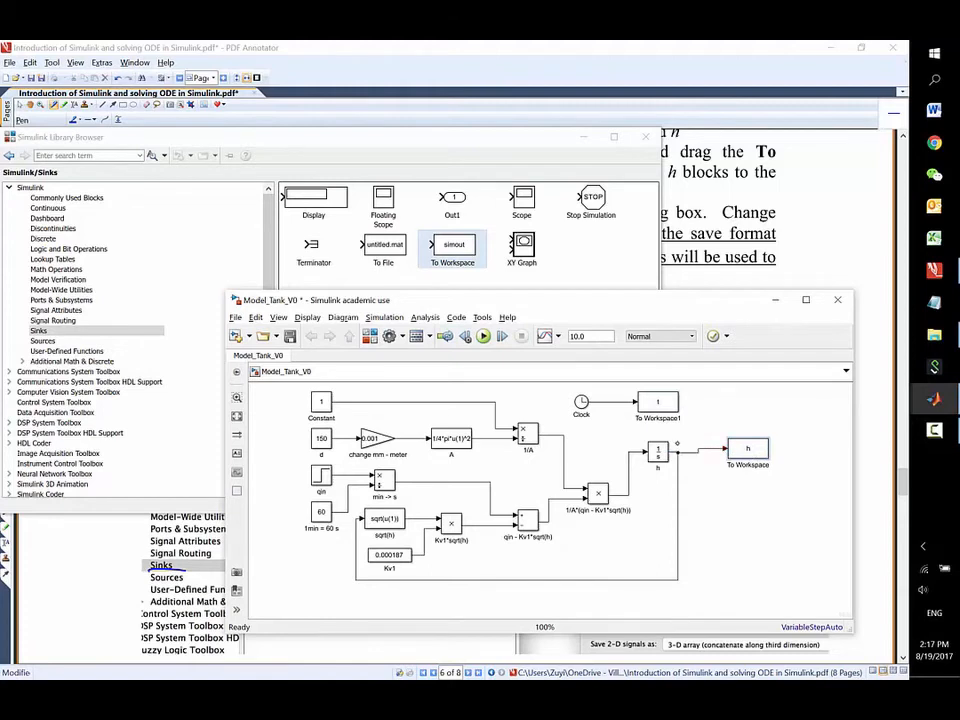
{"action": "left_click_drag", "start_coordinate": [749, 453], "coordinate": [749, 457]}
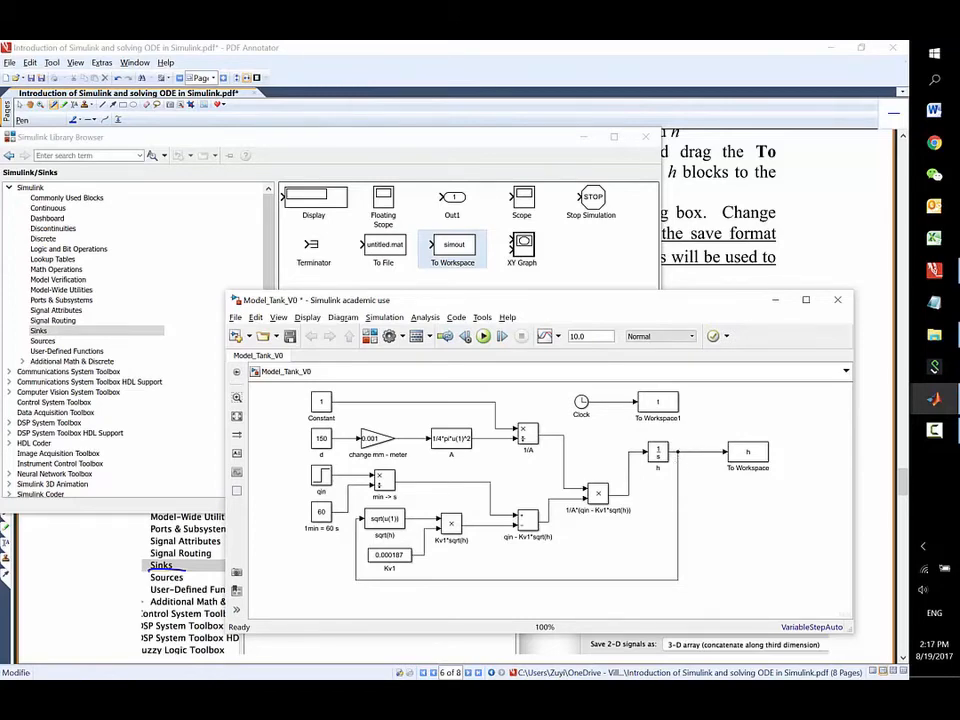
Return to the PDF guide, underline "To Workspace", and circle "Array" in the text plus the variable name h and Array format in the figure.
{"action": "left_click", "coordinate": [935, 270]}
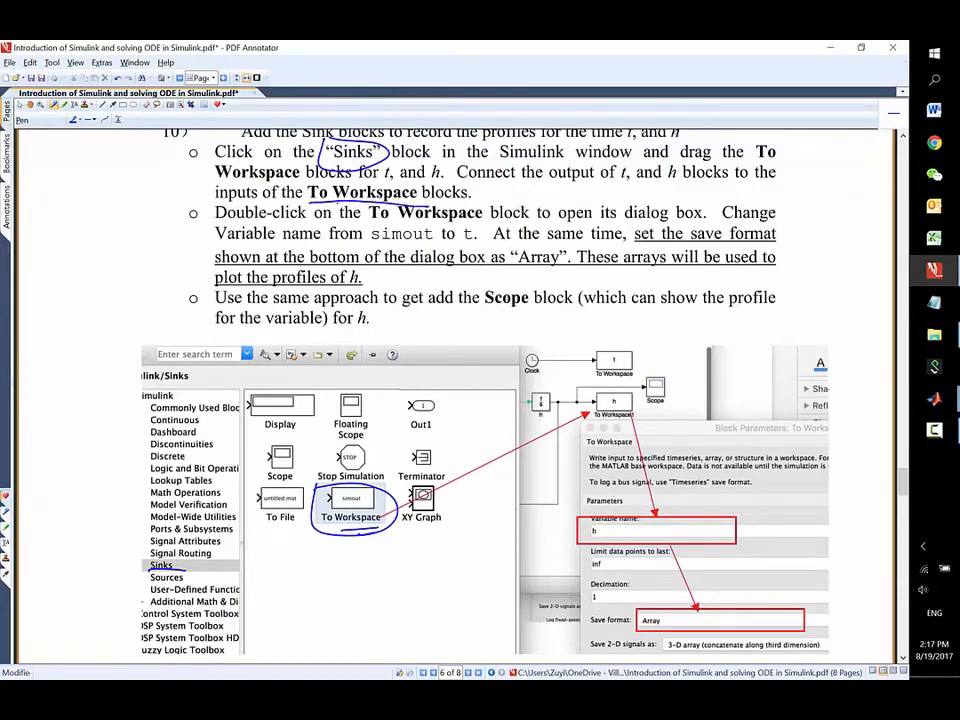
{"action": "left_click_drag", "start_coordinate": [310, 200], "coordinate": [417, 199]}
{"action": "left_click_drag", "start_coordinate": [497, 238], "coordinate": [503, 244]}
{"action": "scroll", "coordinate": [678, 493], "scroll_direction": "down", "scroll_amount": 2}
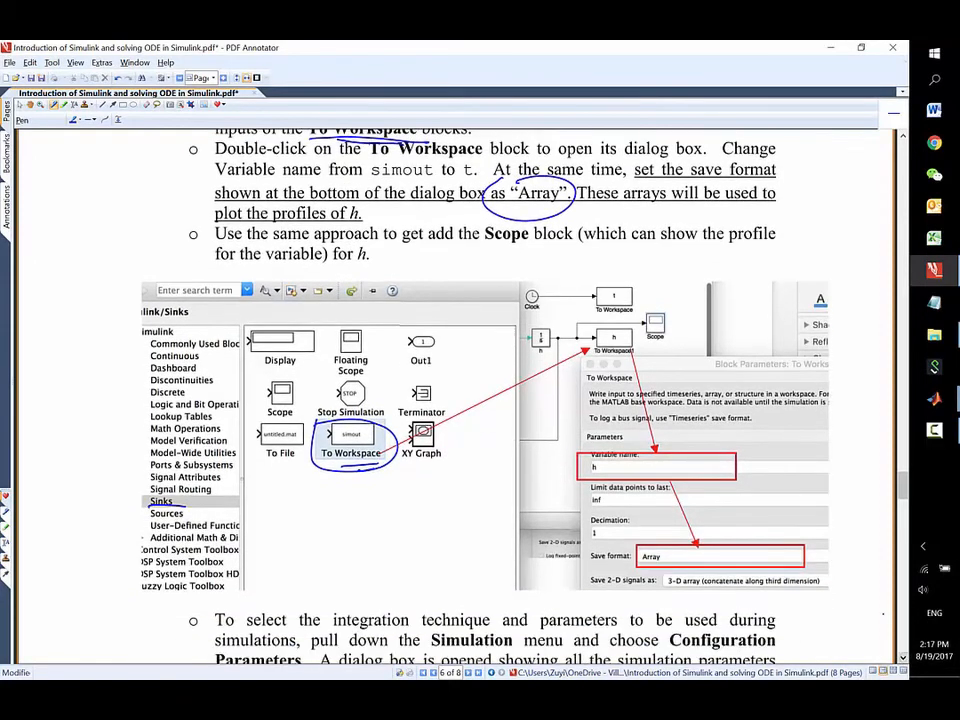
{"action": "left_click_drag", "start_coordinate": [584, 472], "coordinate": [601, 449]}
{"action": "mouse_move", "coordinate": [641, 546]}
{"action": "left_mouse_down"}
{"action": "mouse_move", "coordinate": [645, 567]}
{"action": "mouse_move", "coordinate": [648, 536]}
{"action": "left_mouse_up"}
Circle the start time 0.0 and the stop time 12*60 in the guide's solver settings figure.
{"action": "scroll", "coordinate": [680, 491], "scroll_direction": "down", "scroll_amount": 3}
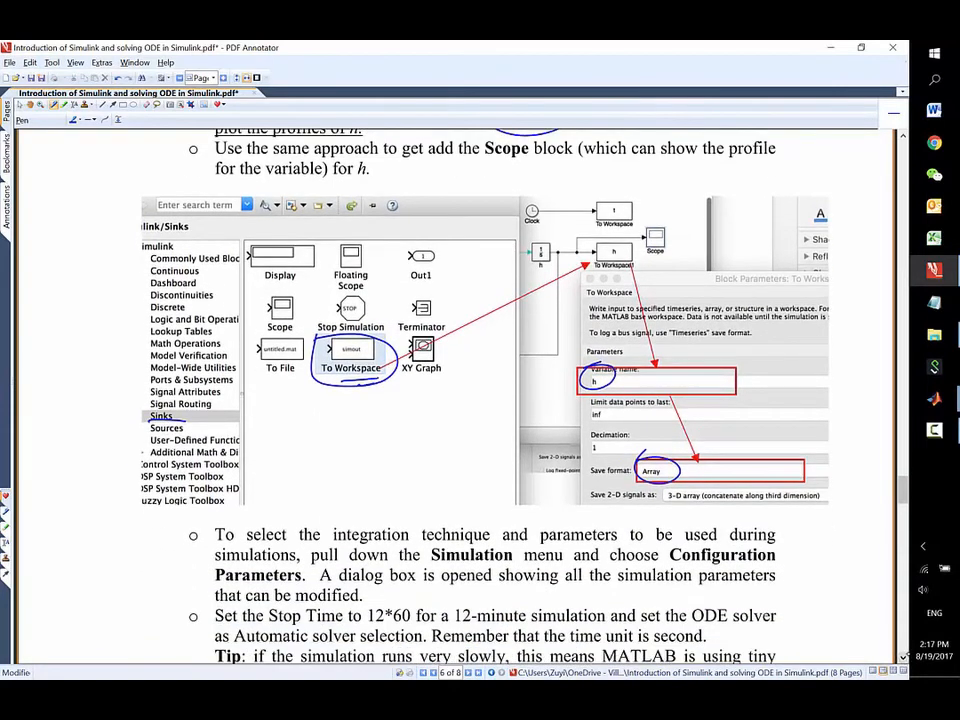
{"action": "scroll", "coordinate": [680, 491], "scroll_direction": "down", "scroll_amount": 1}
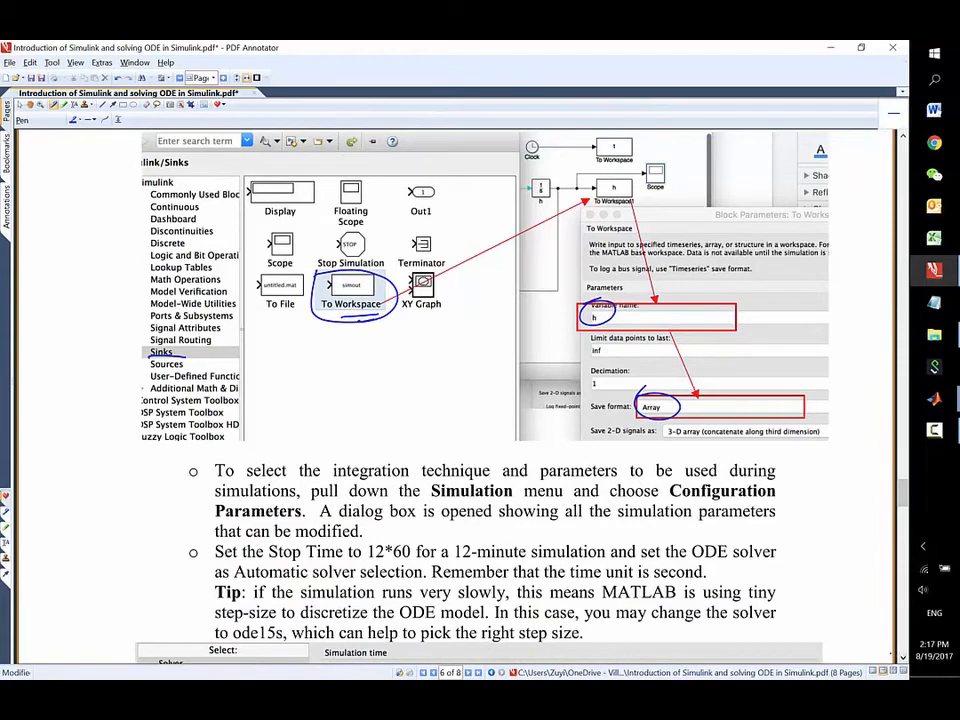
{"action": "scroll", "coordinate": [676, 491], "scroll_direction": "down", "scroll_amount": 1}
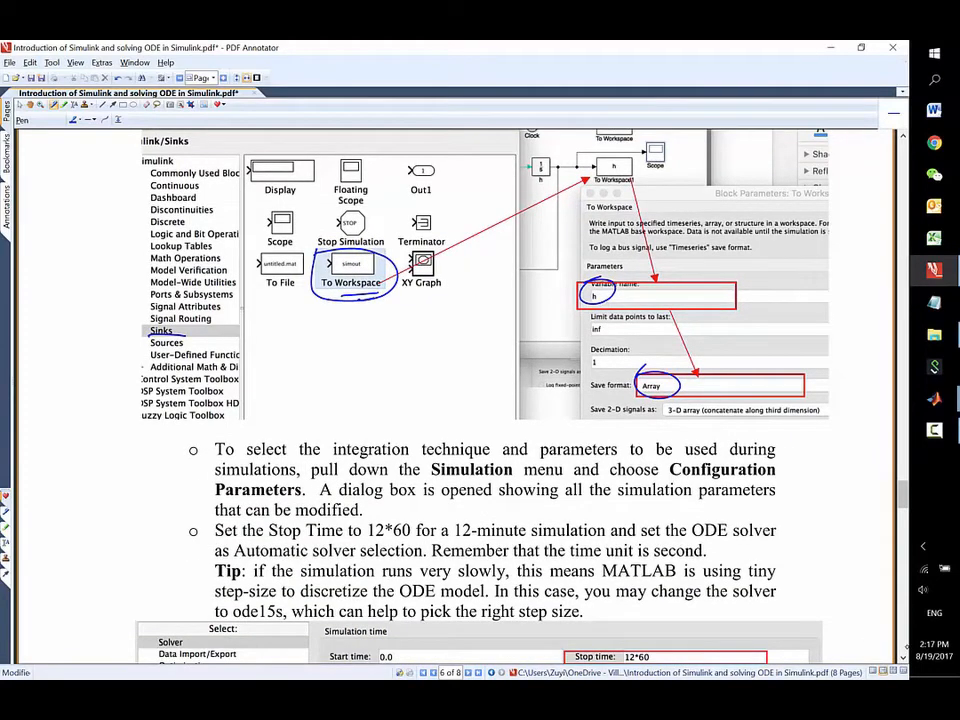
{"action": "scroll", "coordinate": [675, 493], "scroll_direction": "down", "scroll_amount": 3}
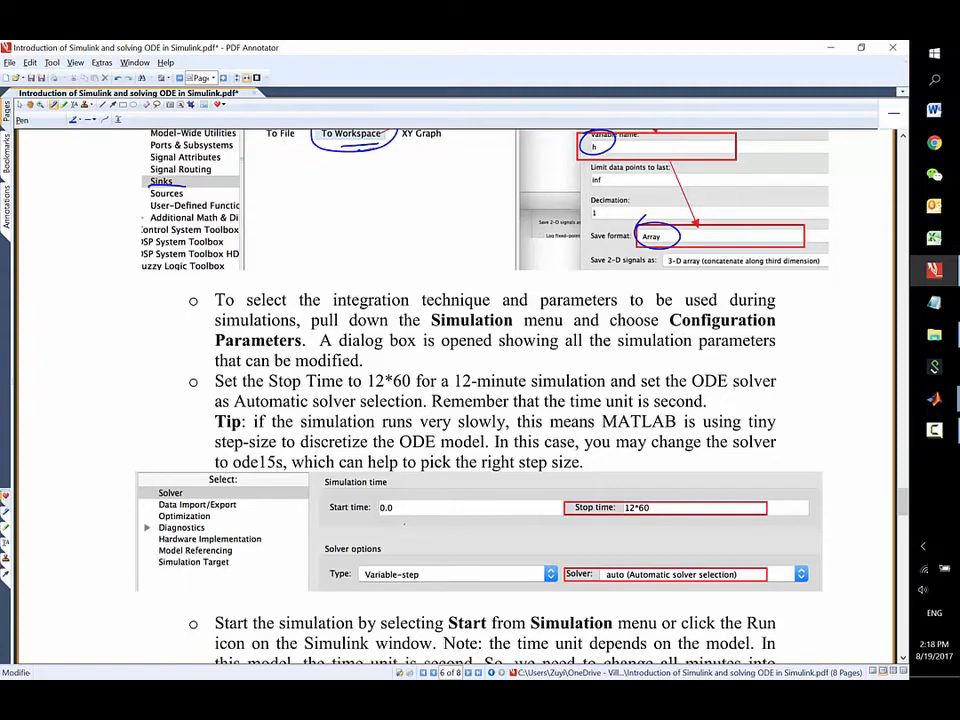
{"action": "left_click_drag", "start_coordinate": [360, 484], "coordinate": [330, 522]}
{"action": "mouse_move", "coordinate": [558, 487]}
{"action": "left_mouse_down"}
{"action": "mouse_move", "coordinate": [610, 528]}
{"action": "mouse_move", "coordinate": [565, 484]}
{"action": "left_mouse_up"}
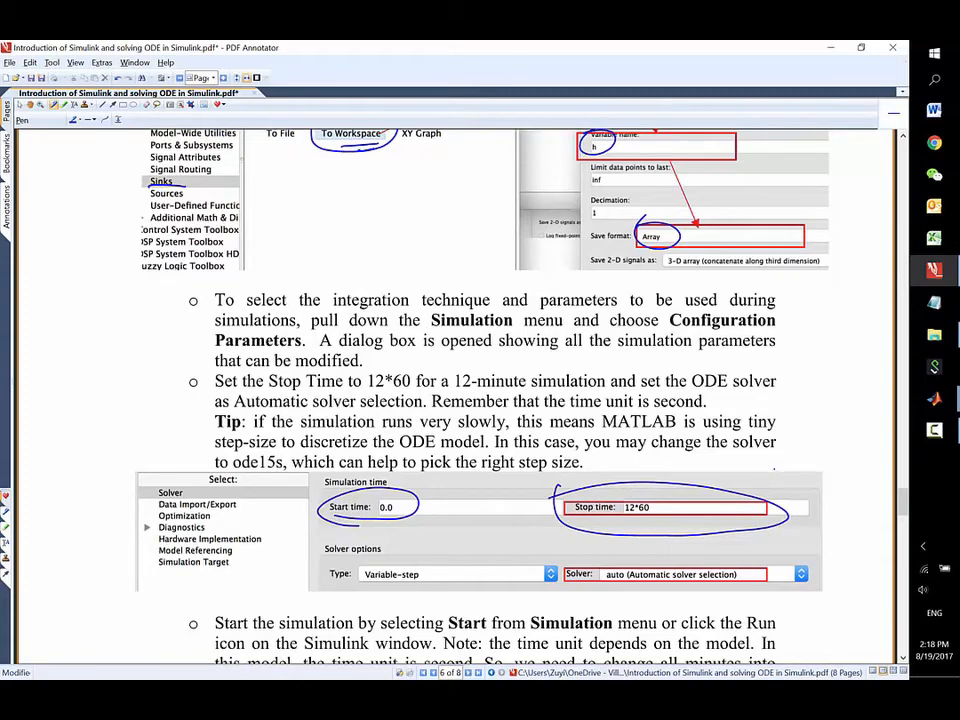
Handwrite "12 min = 12 × 60 seconds" beside the stop time and underline "12*60 for a 12-minute" in the instructions.
{"action": "left_click_drag", "start_coordinate": [755, 463], "coordinate": [757, 481]}
{"action": "mouse_move", "coordinate": [764, 467]}
{"action": "left_mouse_down"}
{"action": "mouse_move", "coordinate": [780, 481]}
{"action": "mouse_move", "coordinate": [828, 480]}
{"action": "mouse_move", "coordinate": [805, 491]}
{"action": "left_mouse_up"}
{"action": "left_click_drag", "start_coordinate": [792, 498], "coordinate": [806, 497]}
{"action": "mouse_move", "coordinate": [813, 488]}
{"action": "left_mouse_down"}
{"action": "mouse_move", "coordinate": [813, 503]}
{"action": "mouse_move", "coordinate": [848, 503]}
{"action": "left_mouse_up"}
{"action": "mouse_move", "coordinate": [847, 489]}
{"action": "left_mouse_down"}
{"action": "mouse_move", "coordinate": [836, 503]}
{"action": "mouse_move", "coordinate": [861, 498]}
{"action": "left_mouse_up"}
{"action": "mouse_move", "coordinate": [876, 493]}
{"action": "left_mouse_down"}
{"action": "mouse_move", "coordinate": [828, 530]}
{"action": "mouse_move", "coordinate": [852, 530]}
{"action": "left_mouse_up"}
{"action": "left_click_drag", "start_coordinate": [862, 525], "coordinate": [876, 530]}
{"action": "left_click_drag", "start_coordinate": [884, 519], "coordinate": [882, 532]}
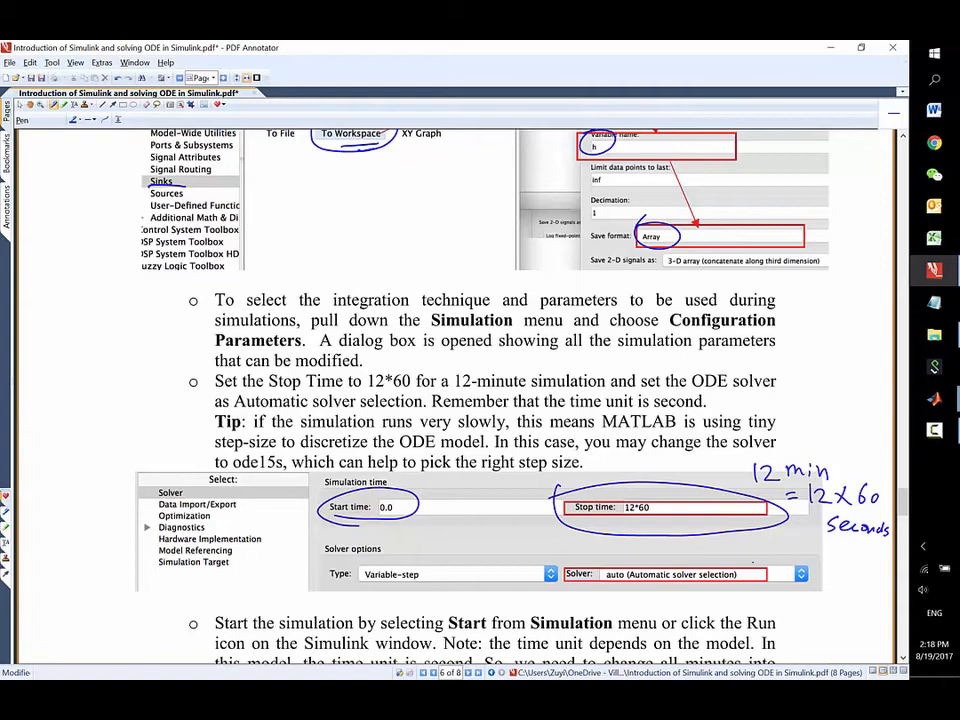
{"action": "left_click_drag", "start_coordinate": [350, 389], "coordinate": [545, 385]}
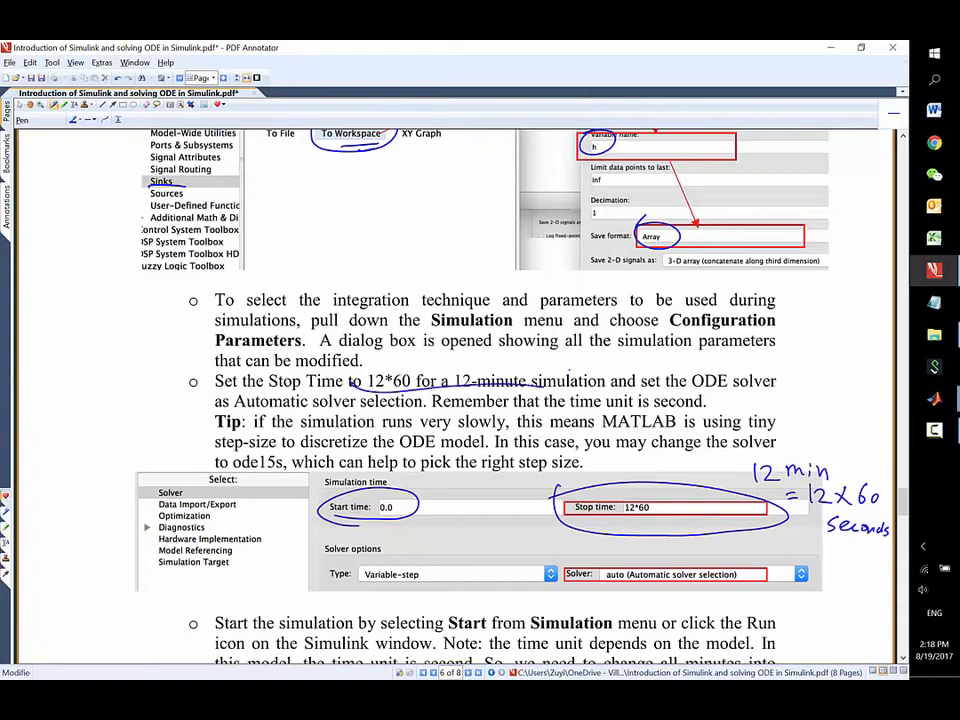
Switch to the Model_Tank_V0 window and set the simulation stop time to 12*60 in the model configuration parameters.
{"action": "mouse_move", "coordinate": [934, 398]}
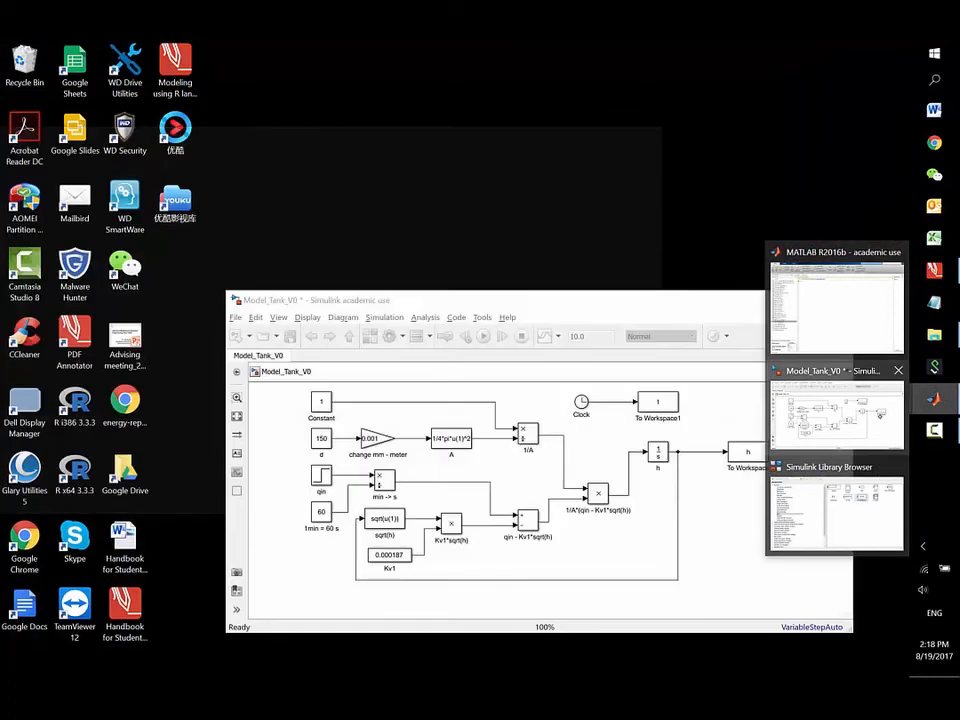
{"action": "left_click", "coordinate": [880, 413]}
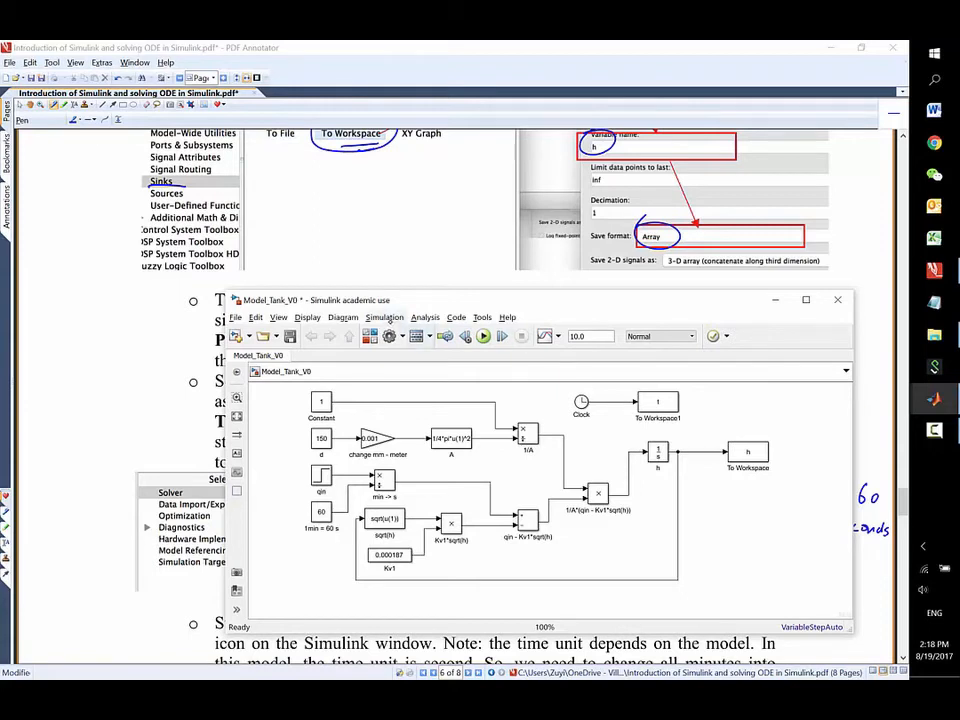
{"action": "left_click", "coordinate": [387, 317]}
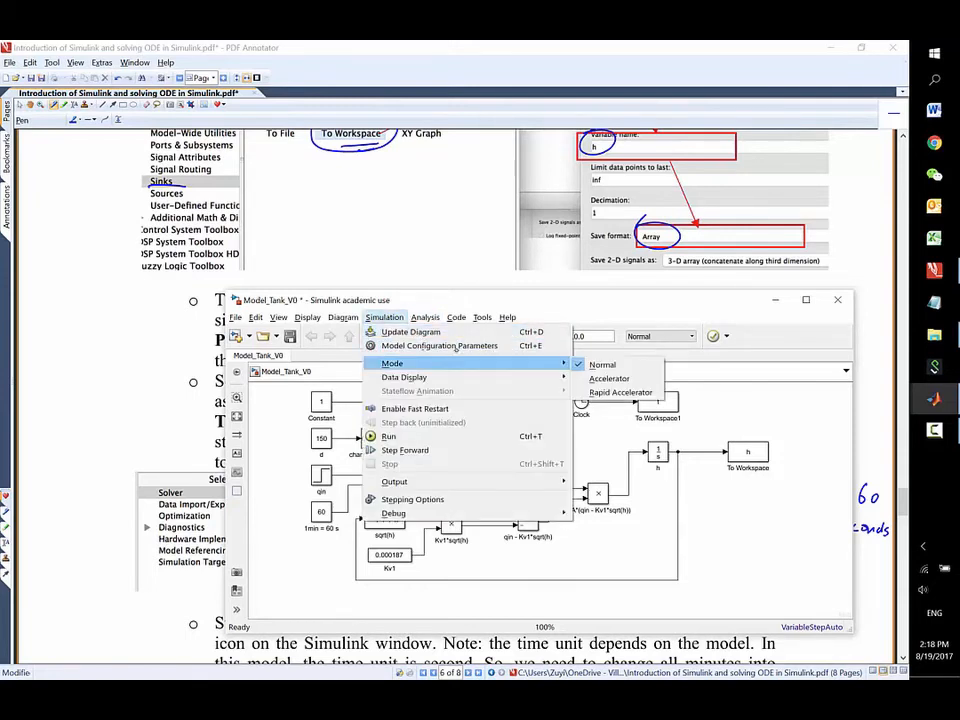
{"action": "left_click", "coordinate": [455, 346]}
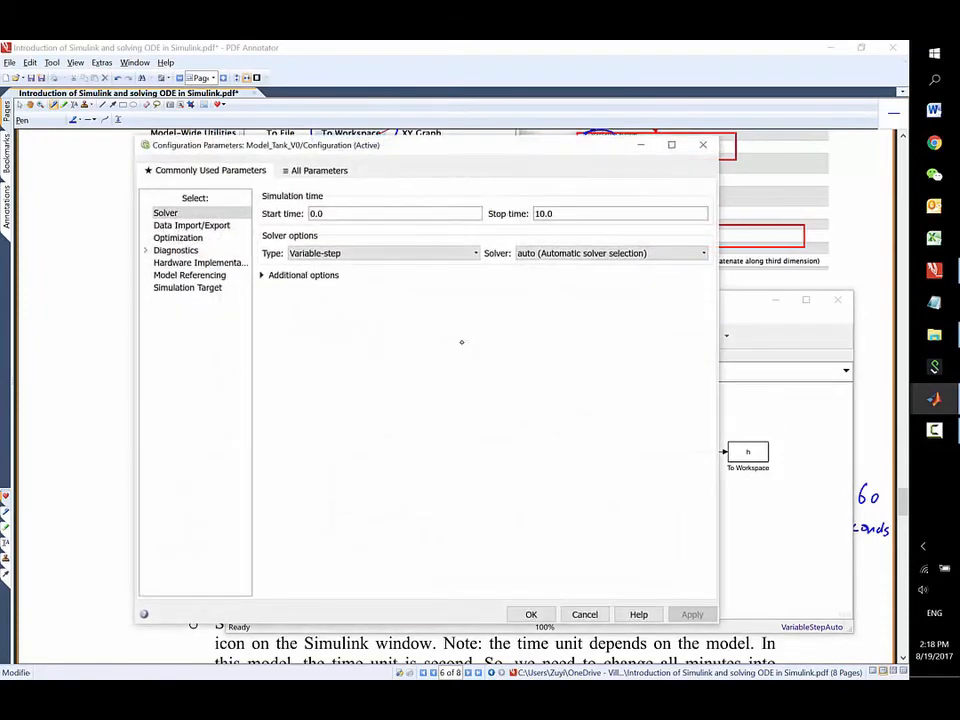
{"action": "left_click", "coordinate": [561, 213]}
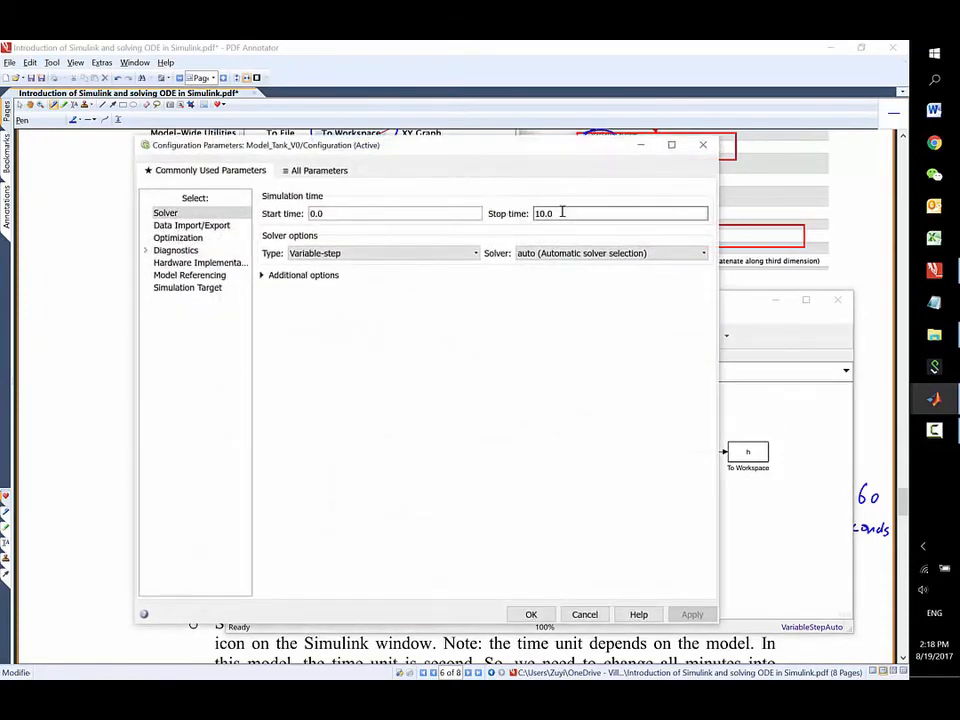
{"action": "double_click", "coordinate": [385, 212]}
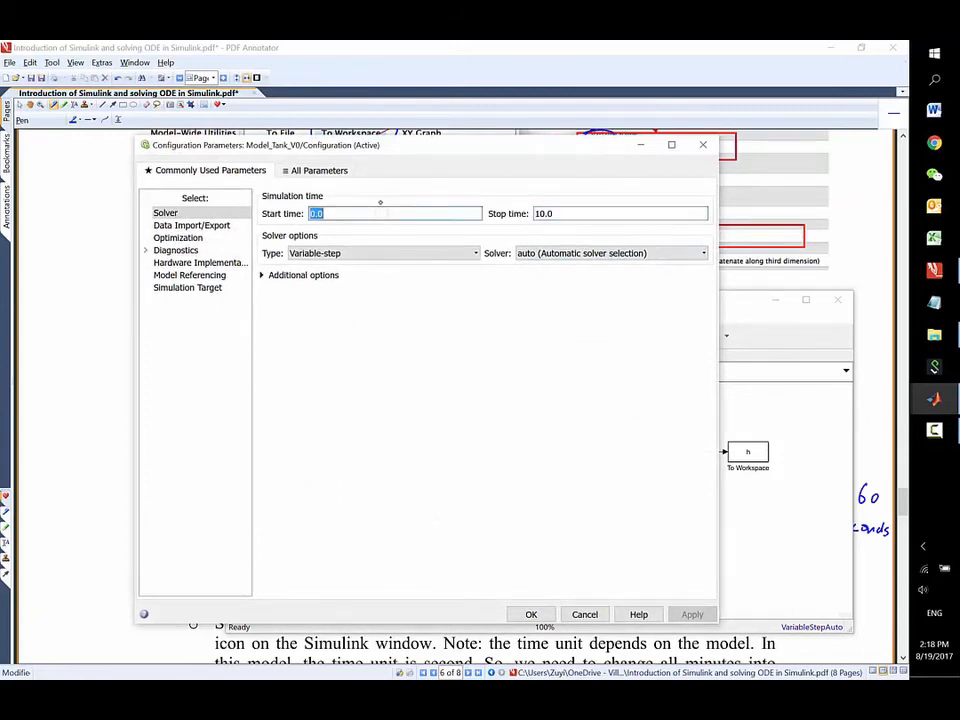
{"action": "double_click", "coordinate": [574, 214]}
{"action": "type", "text": "12"}
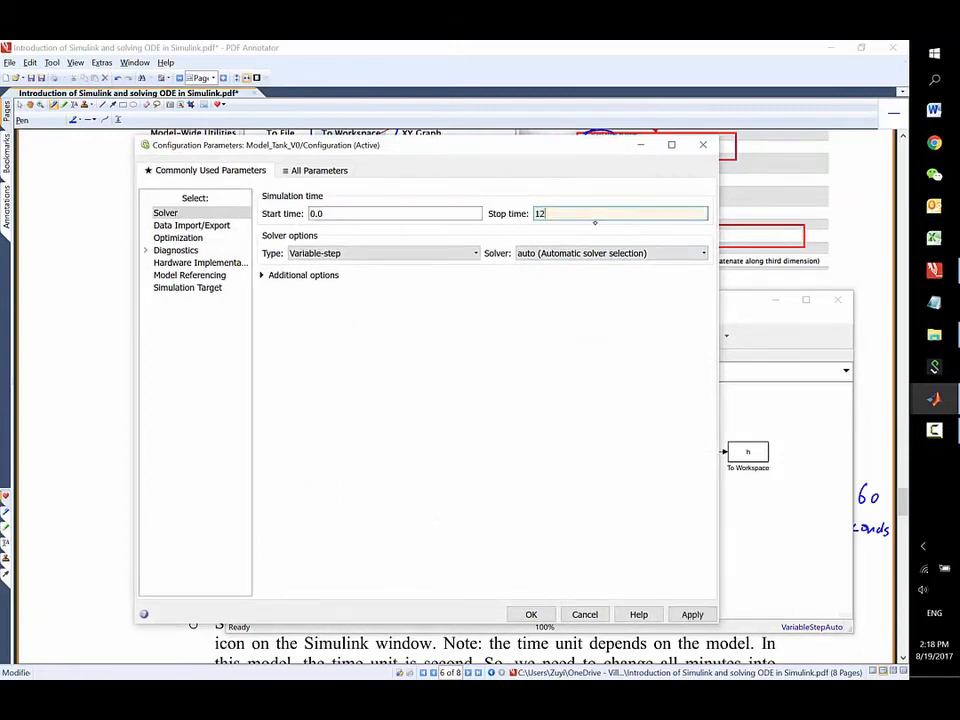
{"action": "type", "text": "*60"}
{"action": "left_click", "coordinate": [619, 255]}
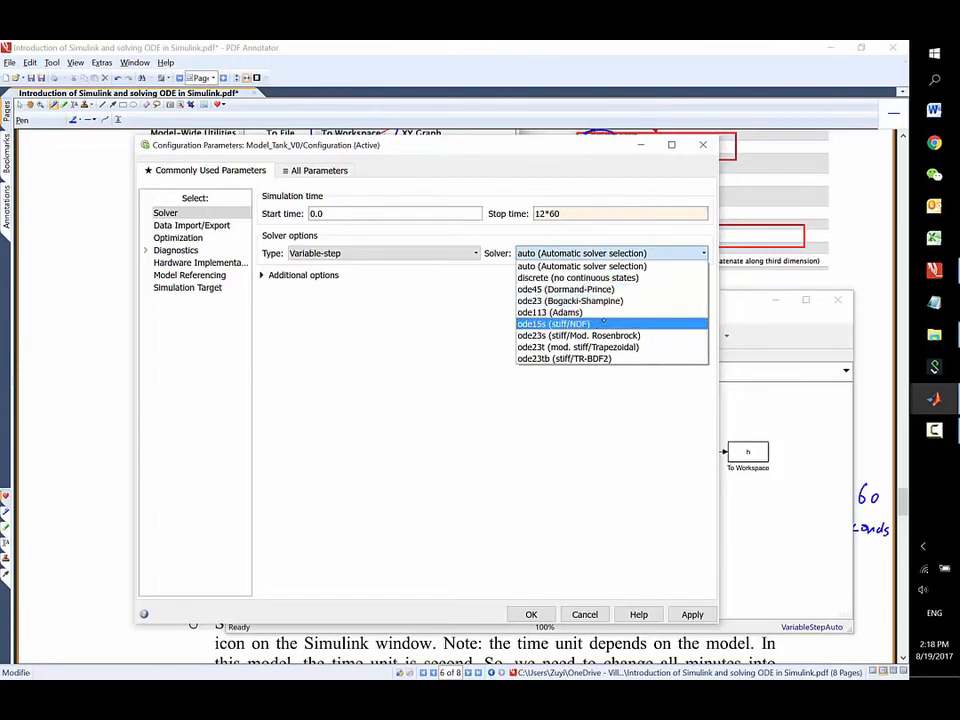
Return to the PDF guide, underline the automatic solver setting in the figure and handwrite "solving ODE in MATLAB" beside it.
{"action": "left_click", "coordinate": [872, 417]}
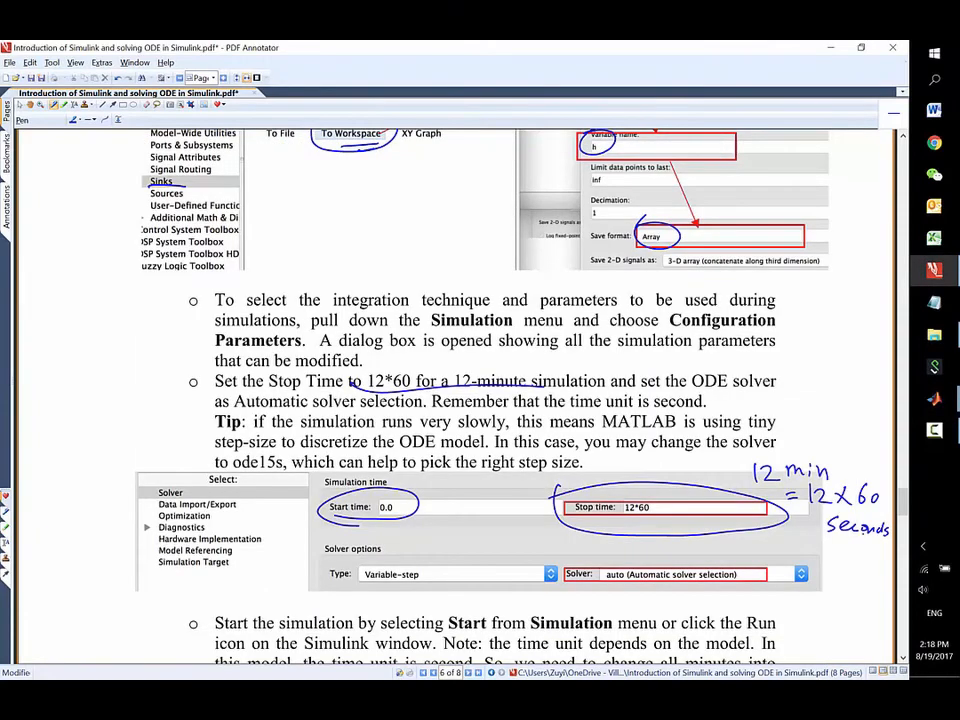
{"action": "left_click", "coordinate": [903, 657]}
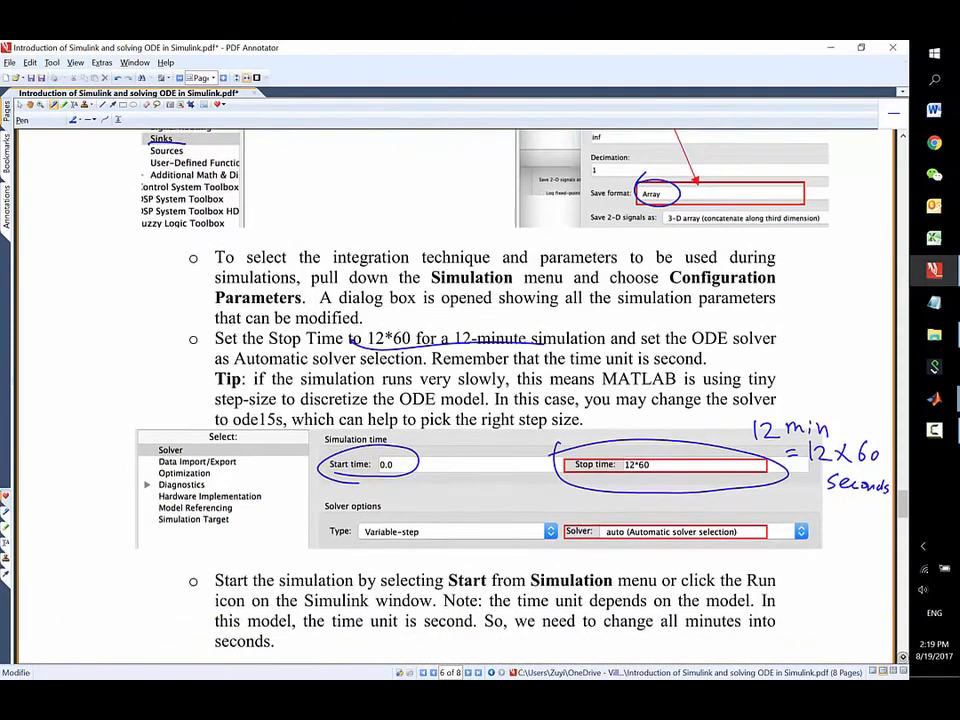
{"action": "left_click", "coordinate": [903, 657]}
{"action": "mouse_move", "coordinate": [608, 526]}
{"action": "left_mouse_down"}
{"action": "mouse_move", "coordinate": [725, 530]}
{"action": "mouse_move", "coordinate": [743, 544]}
{"action": "mouse_move", "coordinate": [768, 543]}
{"action": "left_mouse_up"}
{"action": "left_click_drag", "start_coordinate": [771, 534], "coordinate": [804, 539]}
{"action": "left_click_drag", "start_coordinate": [812, 531], "coordinate": [803, 549]}
{"action": "left_click_drag", "start_coordinate": [829, 528], "coordinate": [837, 540]}
{"action": "mouse_move", "coordinate": [836, 525]}
{"action": "left_mouse_down"}
{"action": "mouse_move", "coordinate": [838, 540]}
{"action": "mouse_move", "coordinate": [866, 540]}
{"action": "left_mouse_up"}
{"action": "left_click_drag", "start_coordinate": [856, 531], "coordinate": [867, 530]}
{"action": "left_click", "coordinate": [790, 557]}
{"action": "mouse_move", "coordinate": [790, 562]}
{"action": "left_mouse_down"}
{"action": "mouse_move", "coordinate": [792, 571]}
{"action": "mouse_move", "coordinate": [820, 572]}
{"action": "left_mouse_up"}
{"action": "mouse_move", "coordinate": [823, 556]}
{"action": "left_mouse_down"}
{"action": "mouse_move", "coordinate": [851, 570]}
{"action": "mouse_move", "coordinate": [867, 553]}
{"action": "left_mouse_up"}
{"action": "mouse_move", "coordinate": [861, 555]}
{"action": "left_mouse_down"}
{"action": "mouse_move", "coordinate": [861, 567]}
{"action": "mouse_move", "coordinate": [875, 564]}
{"action": "left_mouse_up"}
{"action": "mouse_move", "coordinate": [871, 564]}
{"action": "left_mouse_down"}
{"action": "mouse_move", "coordinate": [877, 549]}
{"action": "mouse_move", "coordinate": [882, 566]}
{"action": "left_mouse_up"}
{"action": "left_click_drag", "start_coordinate": [874, 561], "coordinate": [881, 559]}
{"action": "left_click_drag", "start_coordinate": [885, 549], "coordinate": [885, 565]}
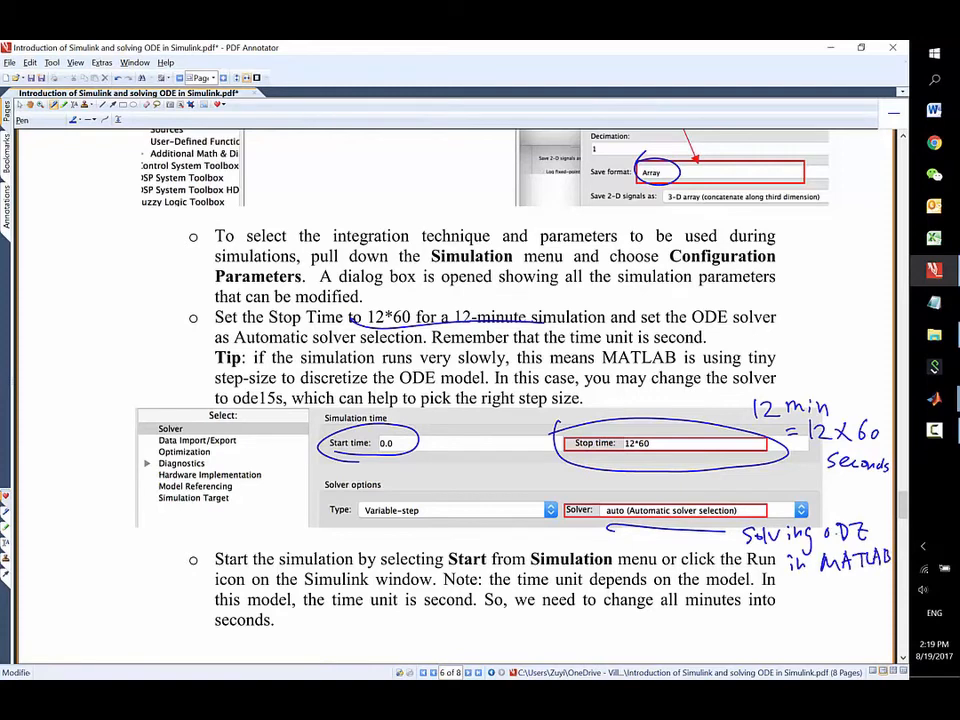
Handwrite "stiff ODE solver" below the "in MATLAB" note in the page margin.
{"action": "mouse_move", "coordinate": [796, 585]}
{"action": "left_mouse_down"}
{"action": "mouse_move", "coordinate": [788, 598]}
{"action": "mouse_move", "coordinate": [805, 599]}
{"action": "left_mouse_up"}
{"action": "mouse_move", "coordinate": [799, 590]}
{"action": "left_mouse_down"}
{"action": "mouse_move", "coordinate": [811, 589]}
{"action": "mouse_move", "coordinate": [827, 610]}
{"action": "mouse_move", "coordinate": [840, 606]}
{"action": "left_mouse_up"}
{"action": "mouse_move", "coordinate": [820, 592]}
{"action": "left_mouse_down"}
{"action": "mouse_move", "coordinate": [848, 591]}
{"action": "mouse_move", "coordinate": [803, 614]}
{"action": "mouse_move", "coordinate": [811, 627]}
{"action": "left_mouse_up"}
{"action": "mouse_move", "coordinate": [810, 613]}
{"action": "left_mouse_down"}
{"action": "mouse_move", "coordinate": [811, 627]}
{"action": "mouse_move", "coordinate": [840, 626]}
{"action": "mouse_move", "coordinate": [804, 646]}
{"action": "mouse_move", "coordinate": [843, 634]}
{"action": "mouse_move", "coordinate": [851, 642]}
{"action": "left_mouse_up"}
{"action": "left_click_drag", "start_coordinate": [855, 645], "coordinate": [863, 636]}
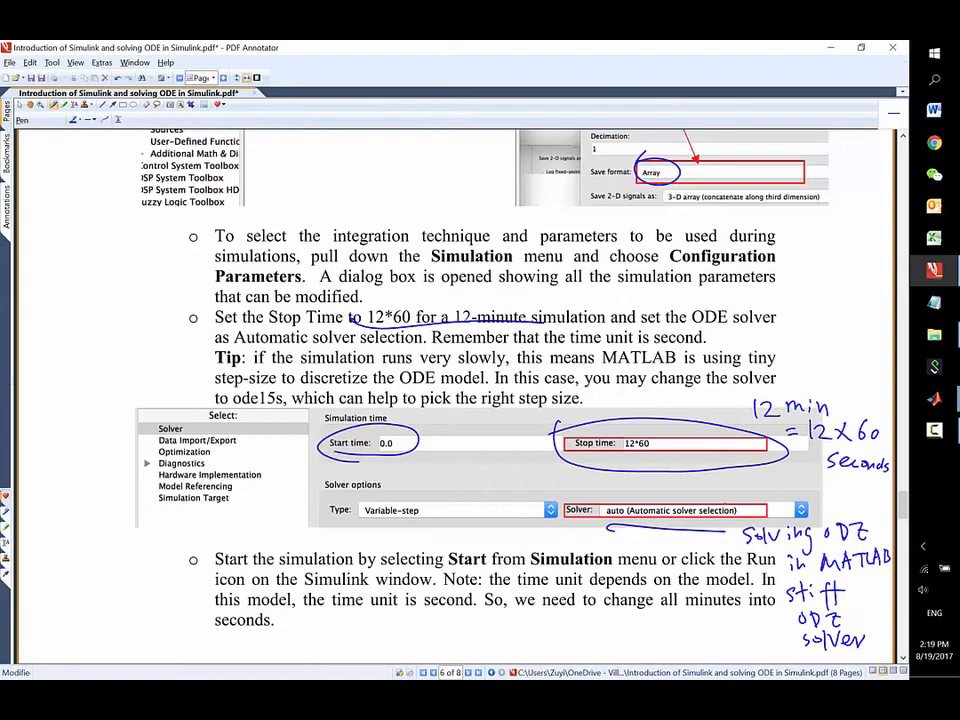
Switch to the Configuration Parameters window, review the solver choices, confirm the settings with automatic solver selection, and return to the PDF guide.
{"action": "key", "text": "alt+Tab"}
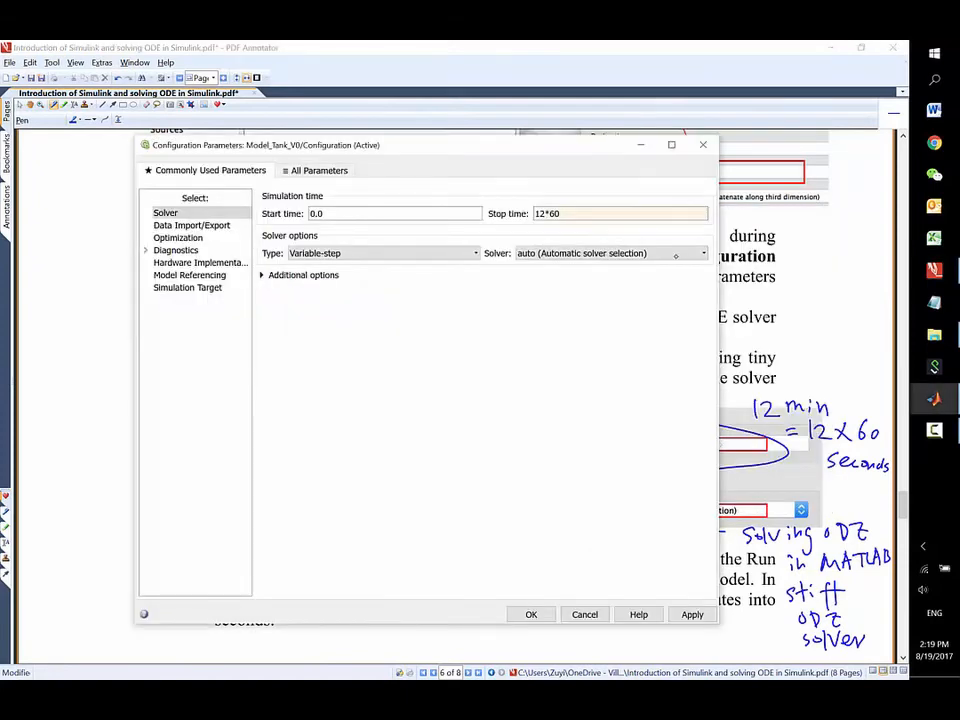
{"action": "left_click", "coordinate": [677, 256]}
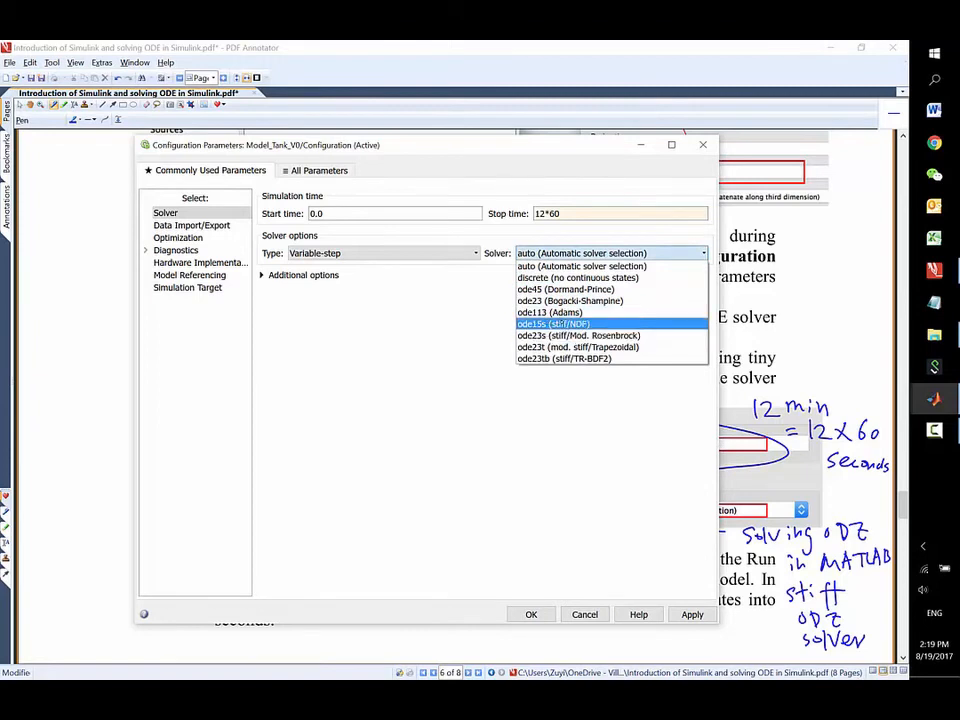
{"action": "left_click", "coordinate": [482, 315]}
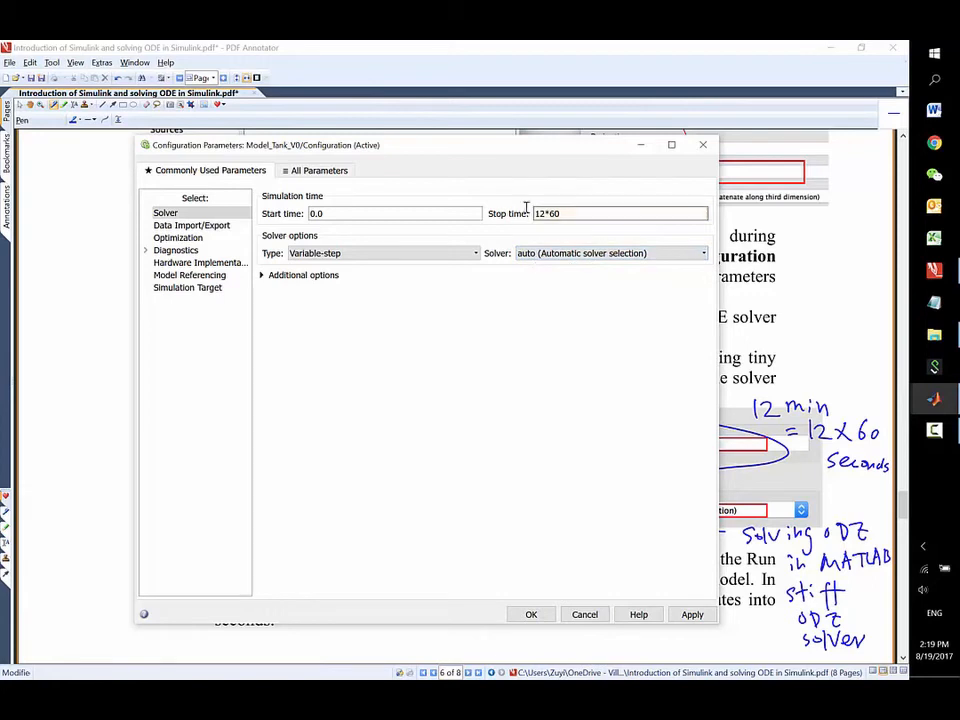
{"action": "left_click", "coordinate": [311, 214]}
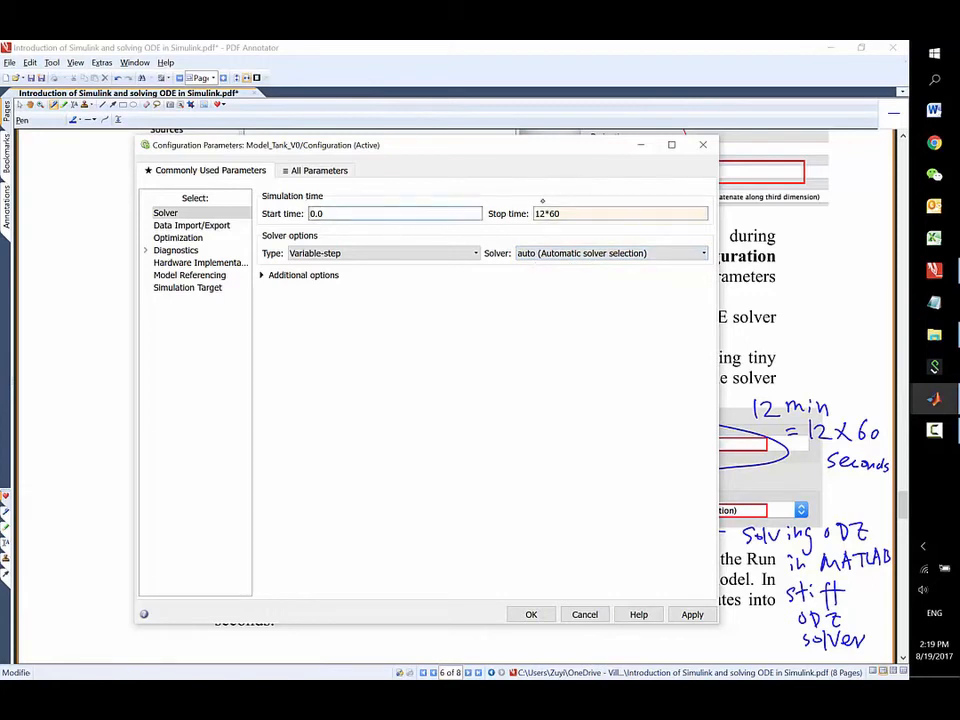
{"action": "left_click_drag", "start_coordinate": [572, 214], "coordinate": [536, 214]}
{"action": "left_click", "coordinate": [536, 214]}
{"action": "left_click", "coordinate": [548, 612]}
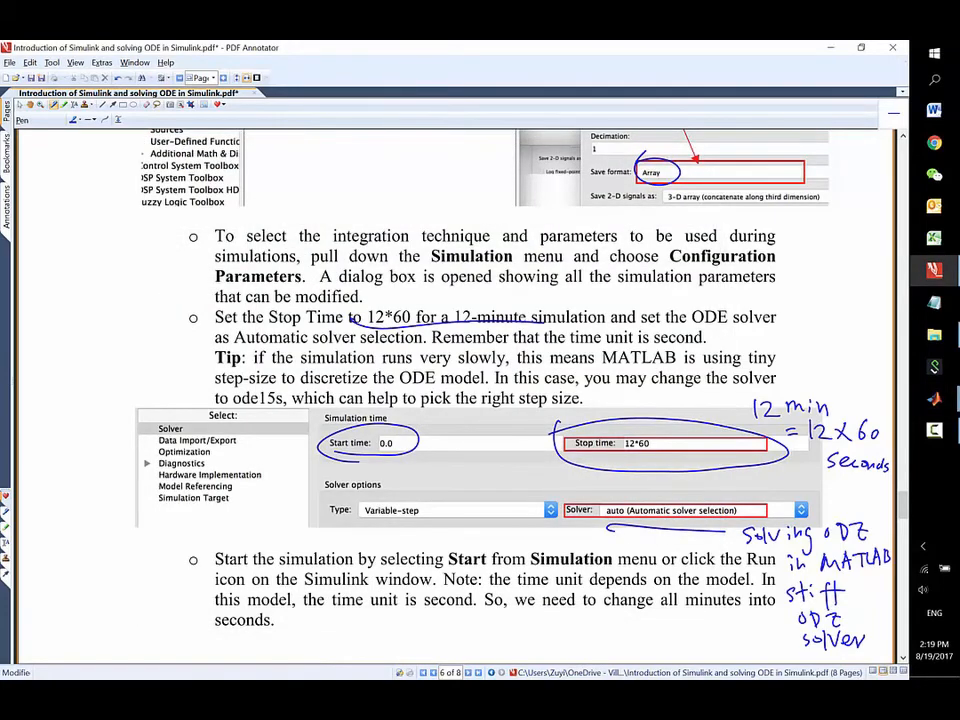
{"action": "scroll", "coordinate": [677, 490], "scroll_direction": "down", "scroll_amount": 4}
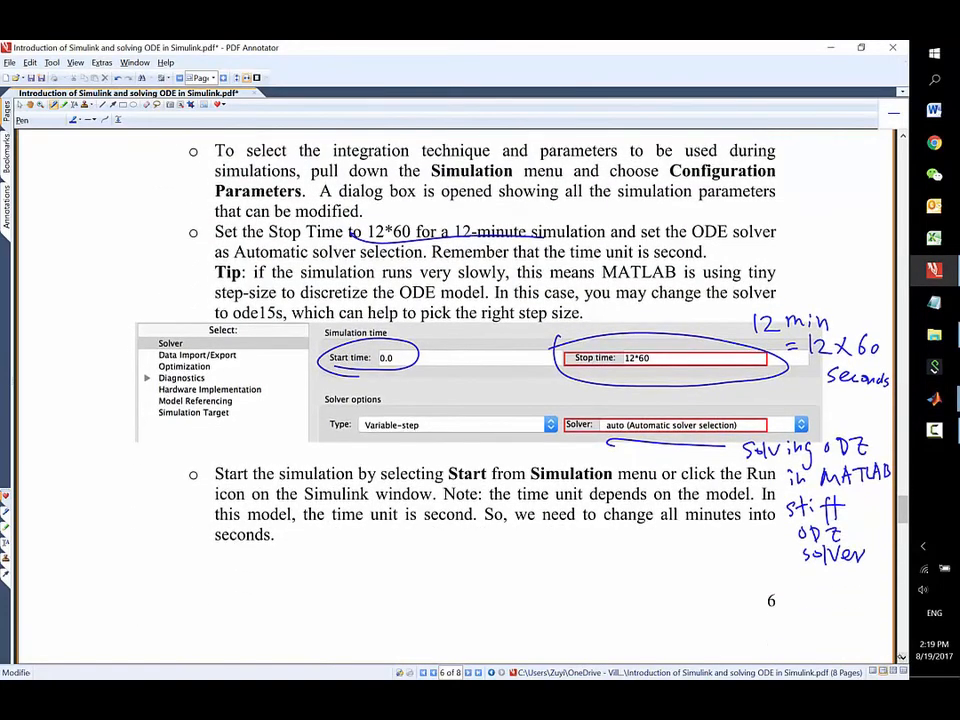
Circle the run-icon note and the 12*60 stop-time note in the figure on page 7 of the guide.
{"action": "scroll", "coordinate": [455, 380], "scroll_direction": "down", "scroll_amount": 8}
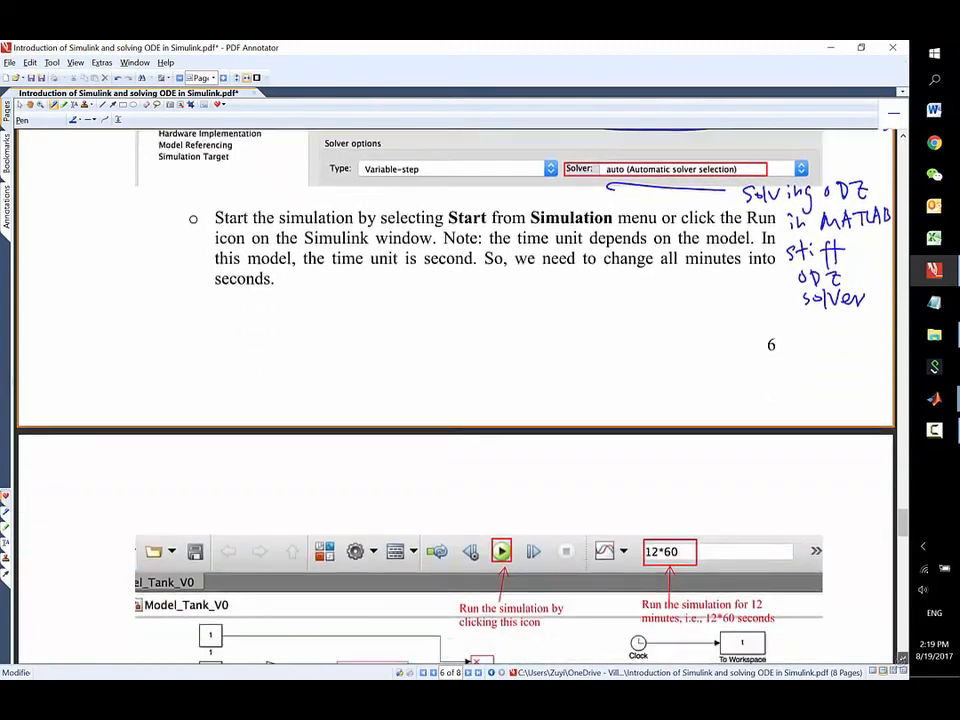
{"action": "scroll", "coordinate": [455, 380], "scroll_direction": "down", "scroll_amount": 3}
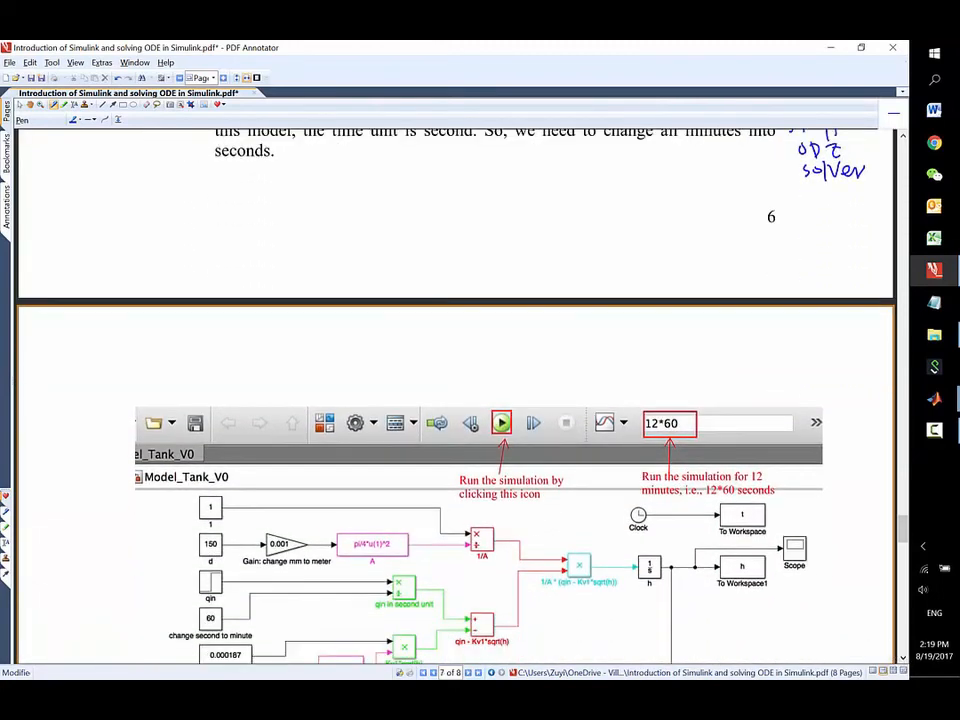
{"action": "mouse_move", "coordinate": [499, 389]}
{"action": "left_mouse_down"}
{"action": "mouse_move", "coordinate": [448, 472]}
{"action": "mouse_move", "coordinate": [535, 418]}
{"action": "left_mouse_up"}
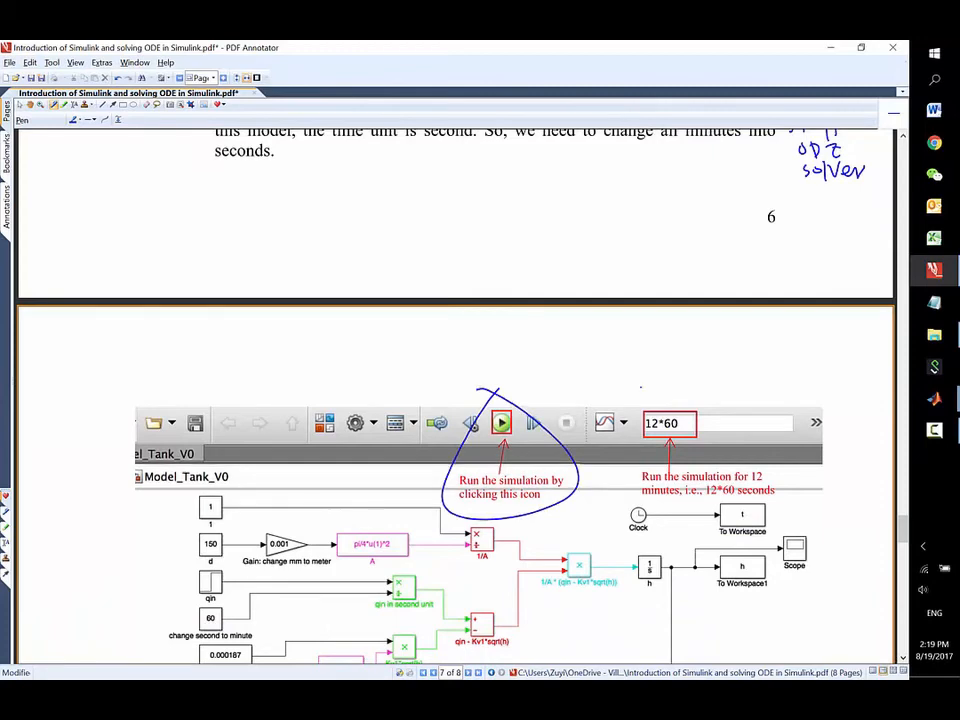
{"action": "mouse_move", "coordinate": [640, 386]}
{"action": "left_mouse_down"}
{"action": "mouse_move", "coordinate": [628, 458]}
{"action": "mouse_move", "coordinate": [790, 405]}
{"action": "mouse_move", "coordinate": [690, 392]}
{"action": "left_mouse_up"}
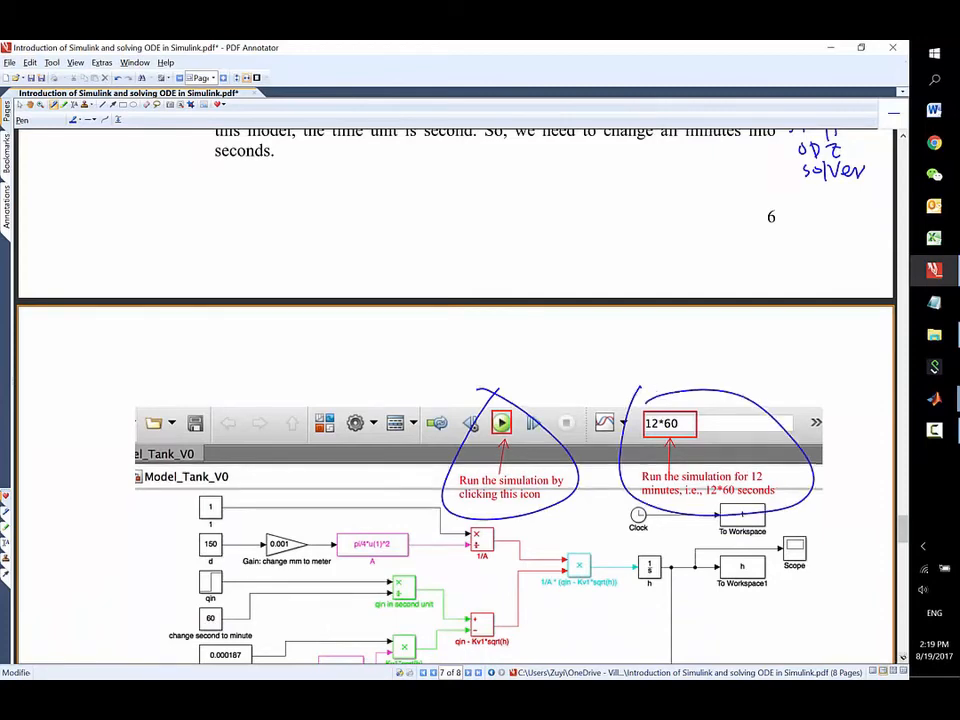
Switch to the Model_Tank_V0 window, run the simulation, and return to the PDF guide.
{"action": "scroll", "coordinate": [450, 400], "scroll_direction": "down", "scroll_amount": 3}
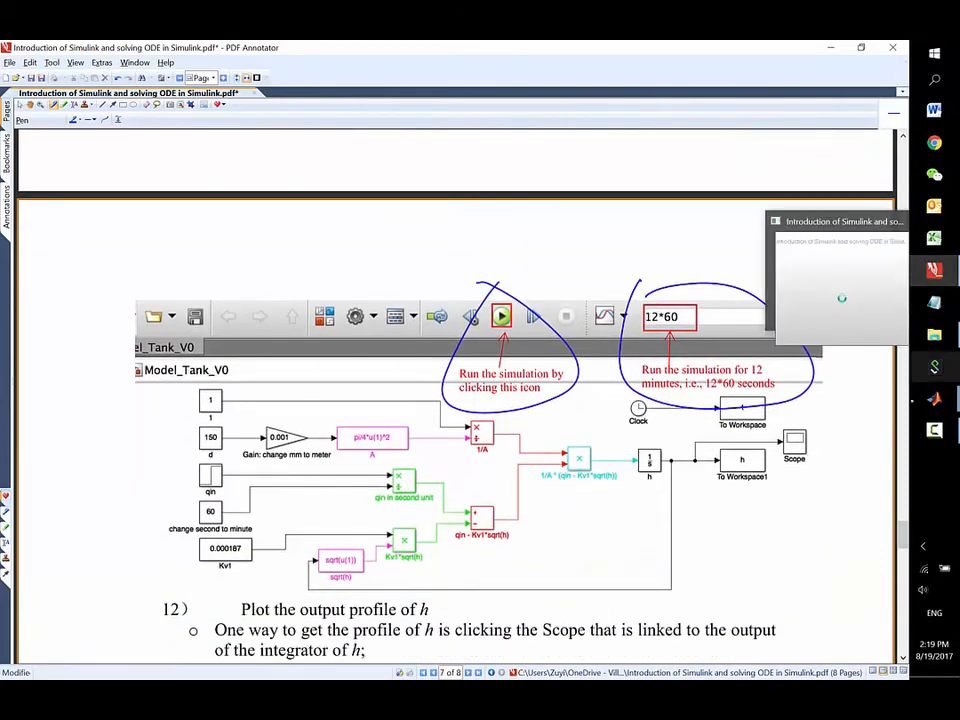
{"action": "scroll", "coordinate": [450, 400], "scroll_direction": "down", "scroll_amount": 2}
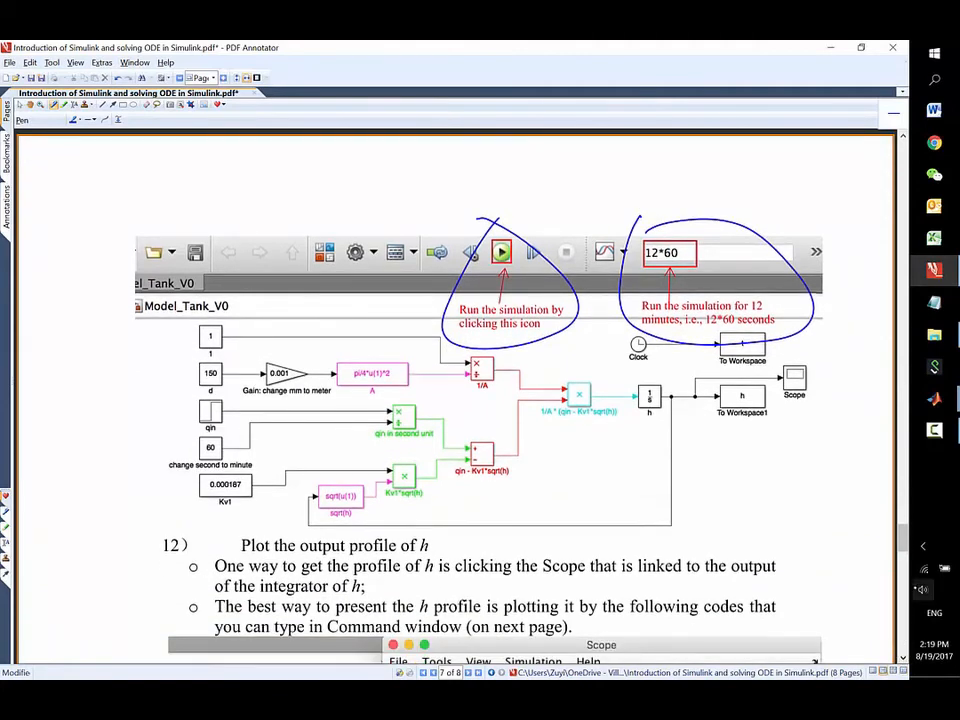
{"action": "mouse_move", "coordinate": [934, 398]}
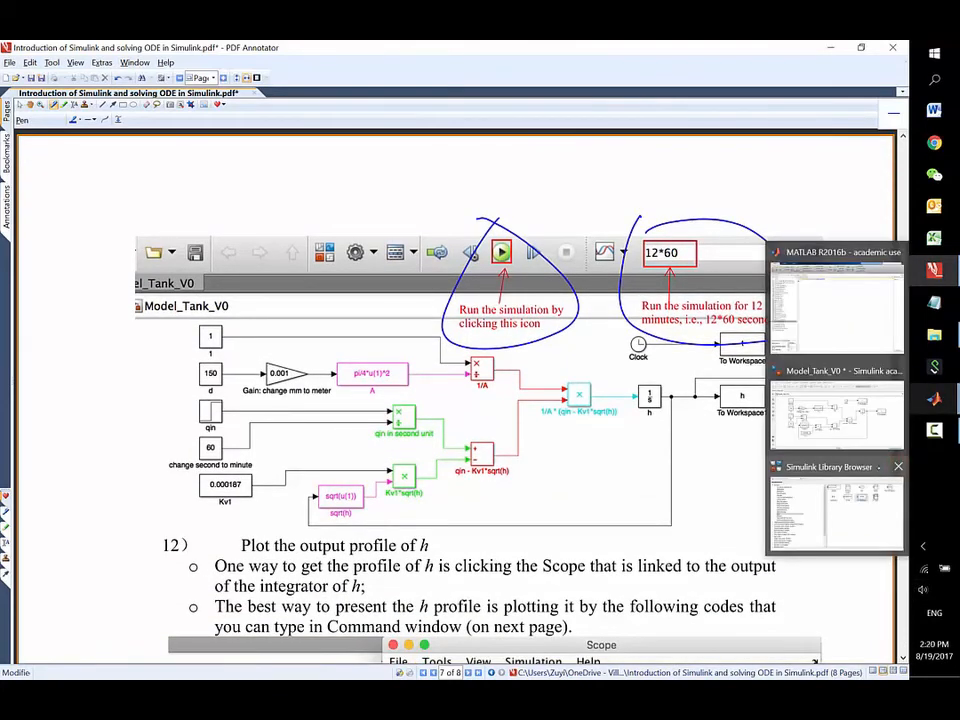
{"action": "left_click", "coordinate": [836, 410]}
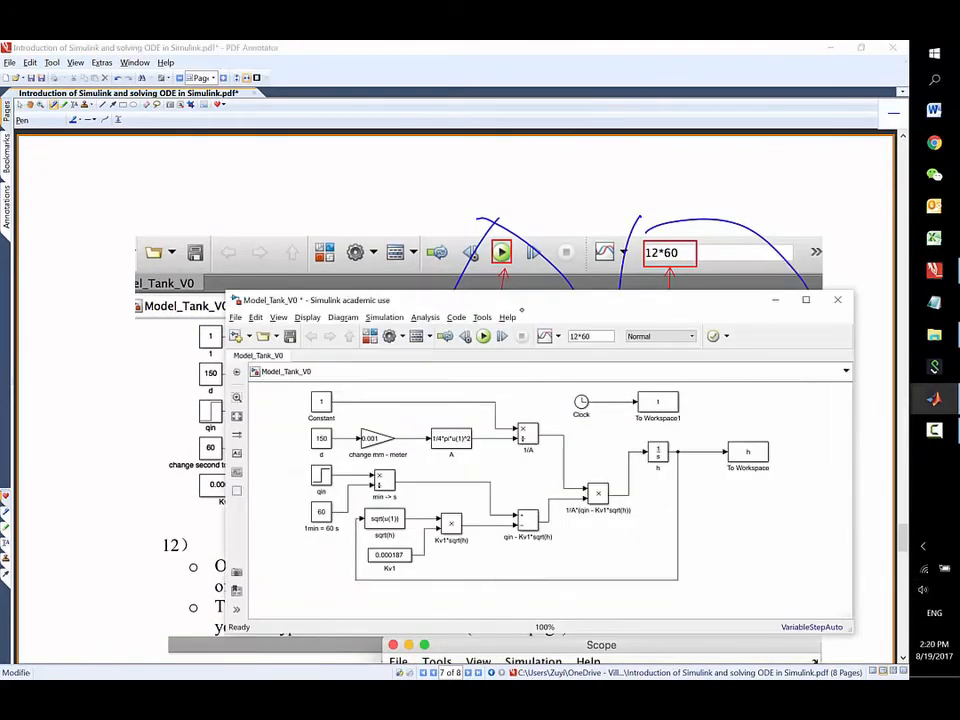
{"action": "left_click", "coordinate": [483, 336]}
{"action": "left_click", "coordinate": [176, 442]}
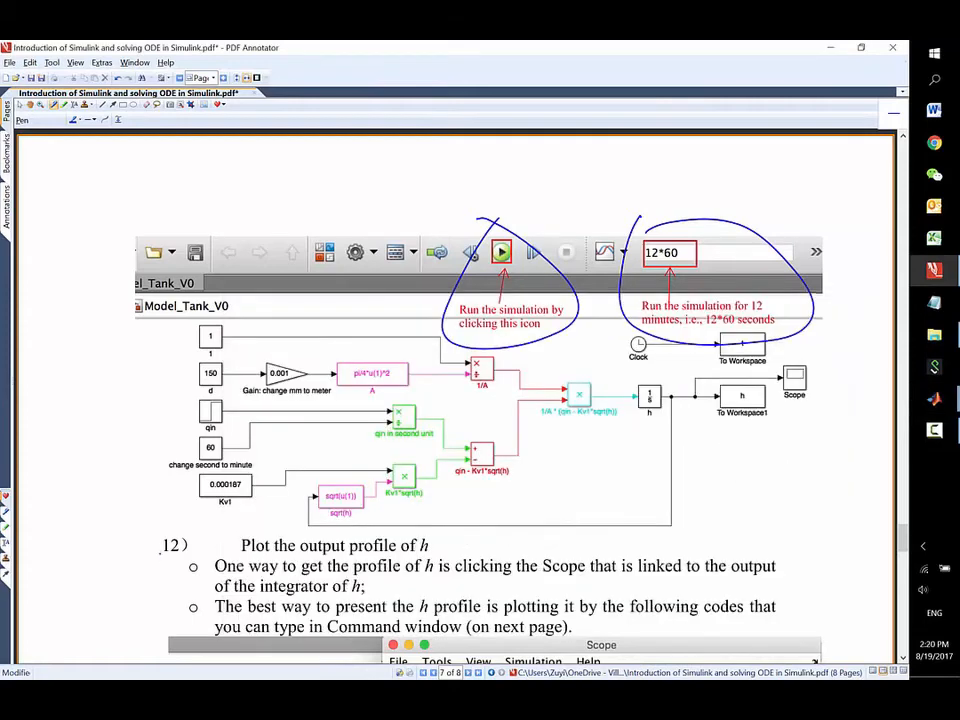
Following step 12 of the guide, add a Scope block from Simulink/Sinks to Model_Tank_V0 and branch the h integrator output to it.
{"action": "scroll", "coordinate": [677, 403], "scroll_direction": "down", "scroll_amount": 4}
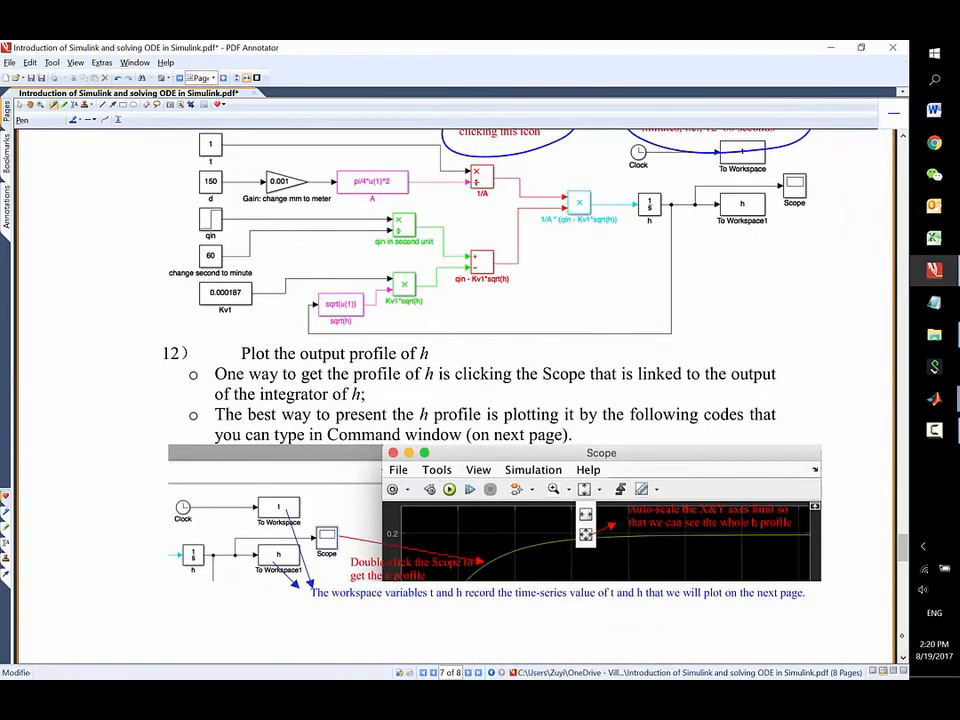
{"action": "key", "text": "alt+Tab"}
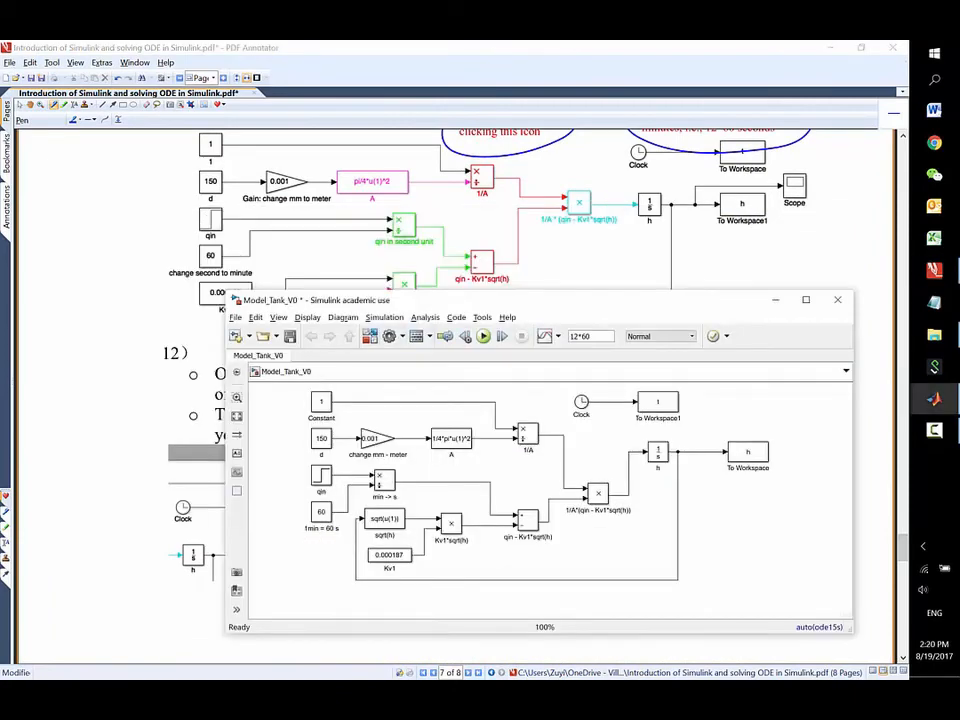
{"action": "left_click", "coordinate": [370, 336]}
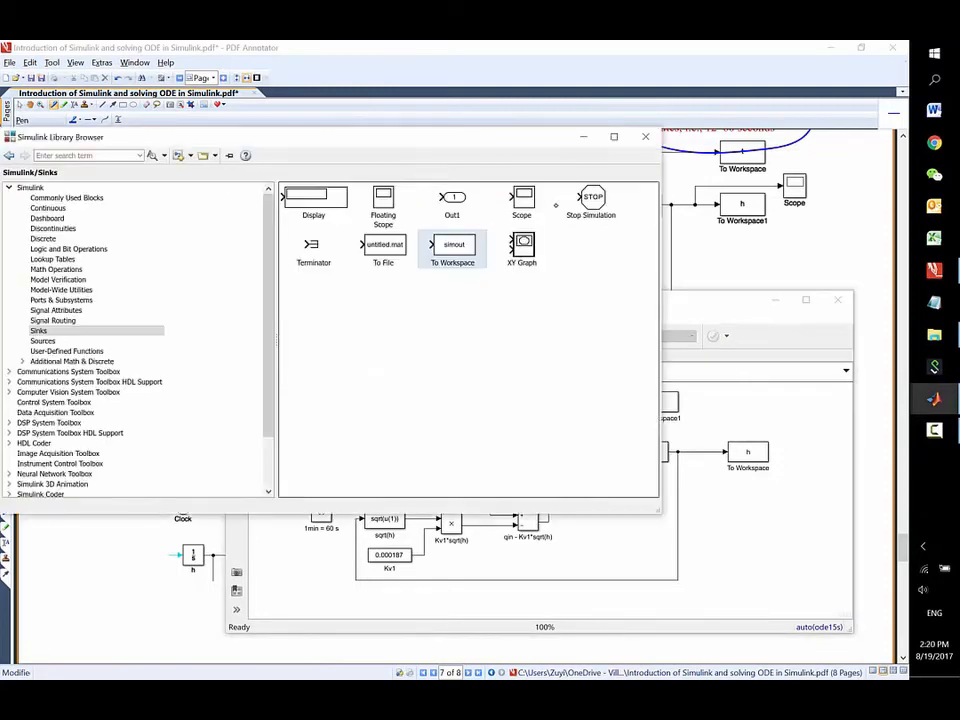
{"action": "left_click_drag", "start_coordinate": [522, 197], "coordinate": [692, 452]}
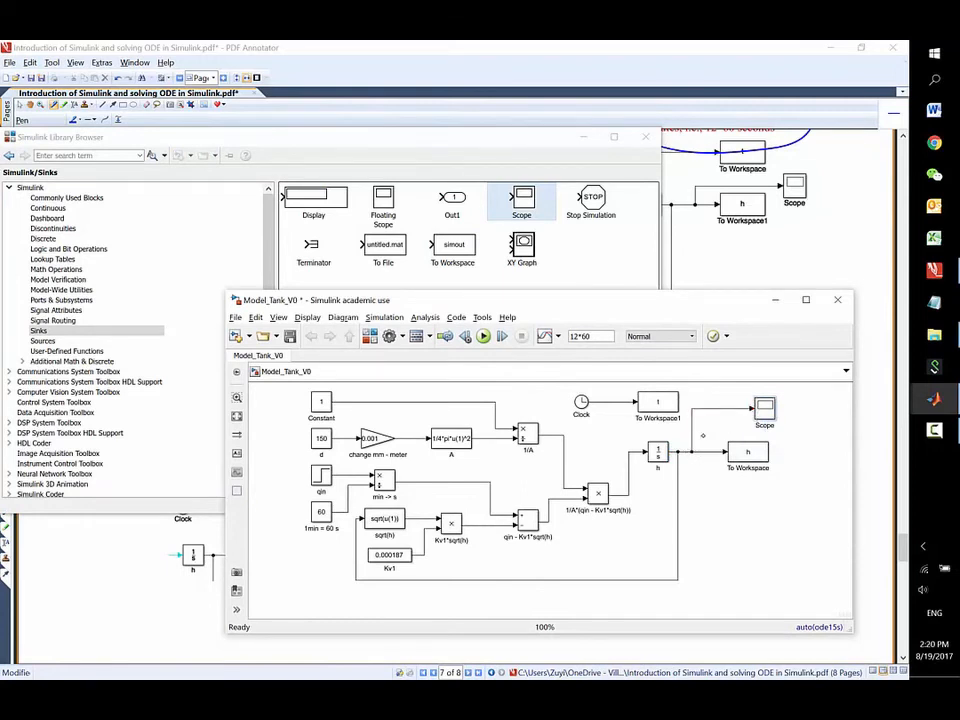
Run the simulation, examine the h profile in the Scope, and close the Scope window.
{"action": "key", "text": "ctrl+t"}
{"action": "double_click", "coordinate": [766, 413]}
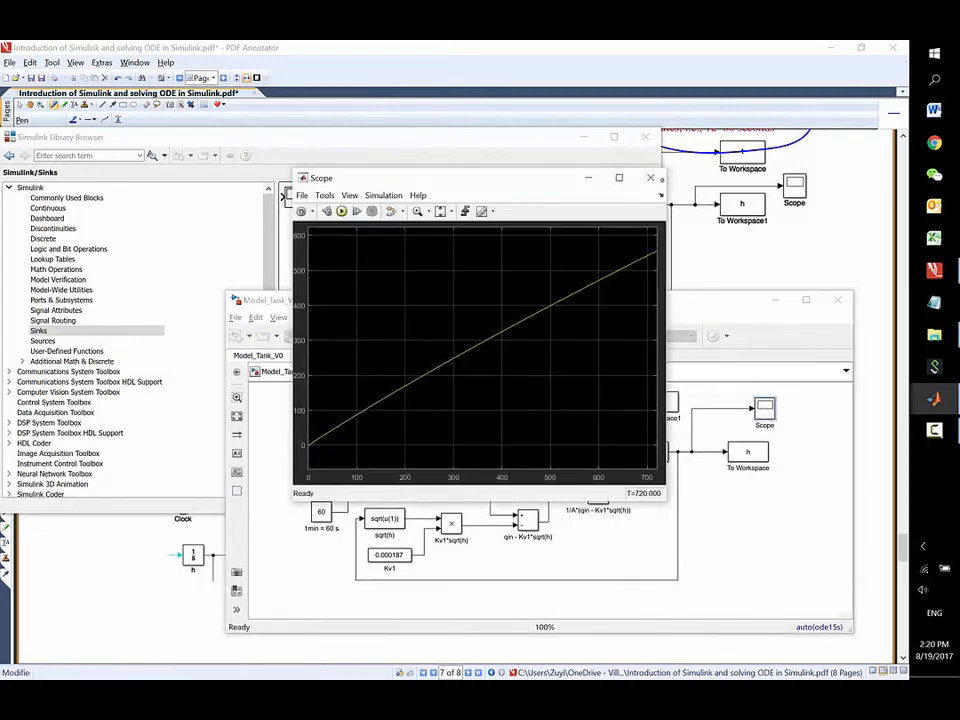
{"action": "left_click", "coordinate": [650, 177]}
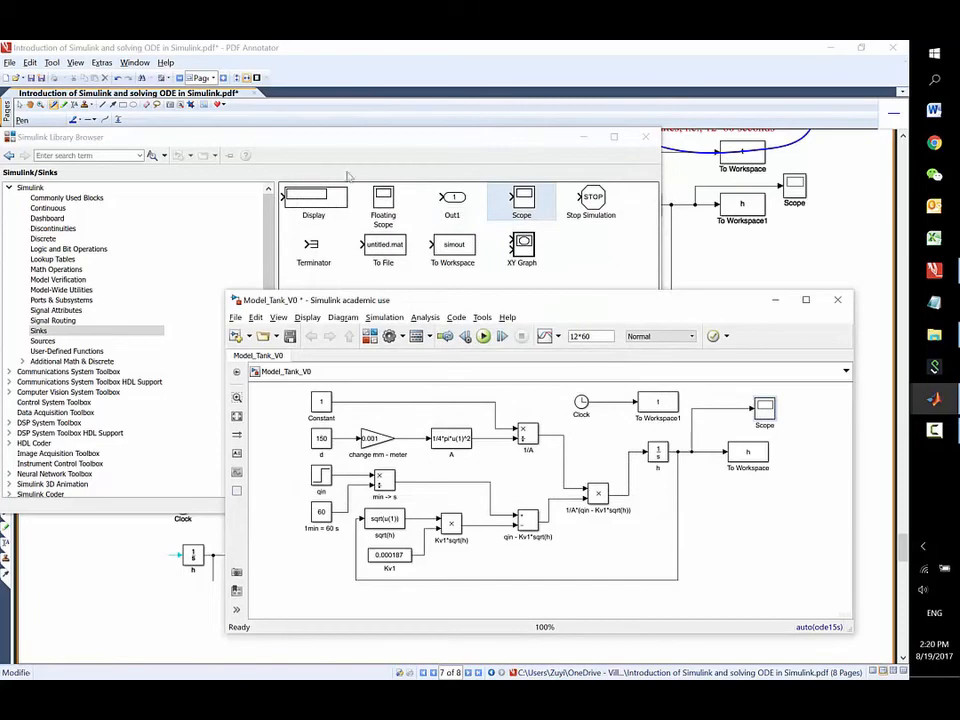
Set the qin Step block to a step time of 6*60, initial value 0.0035 and final value 0.005.
{"action": "double_click", "coordinate": [322, 476]}
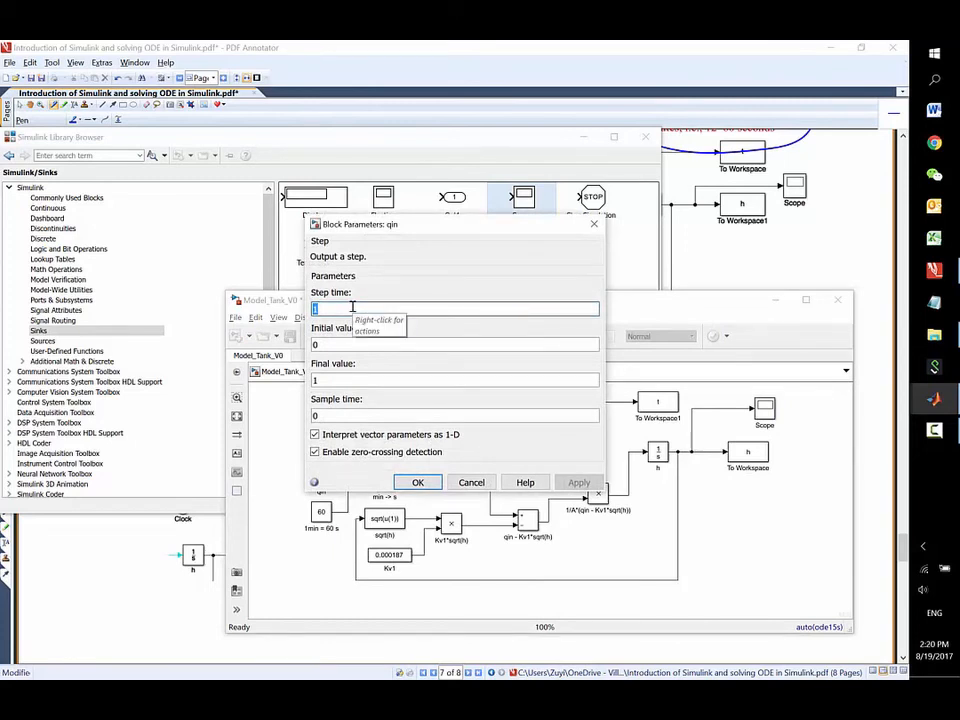
{"action": "type", "text": "6"}
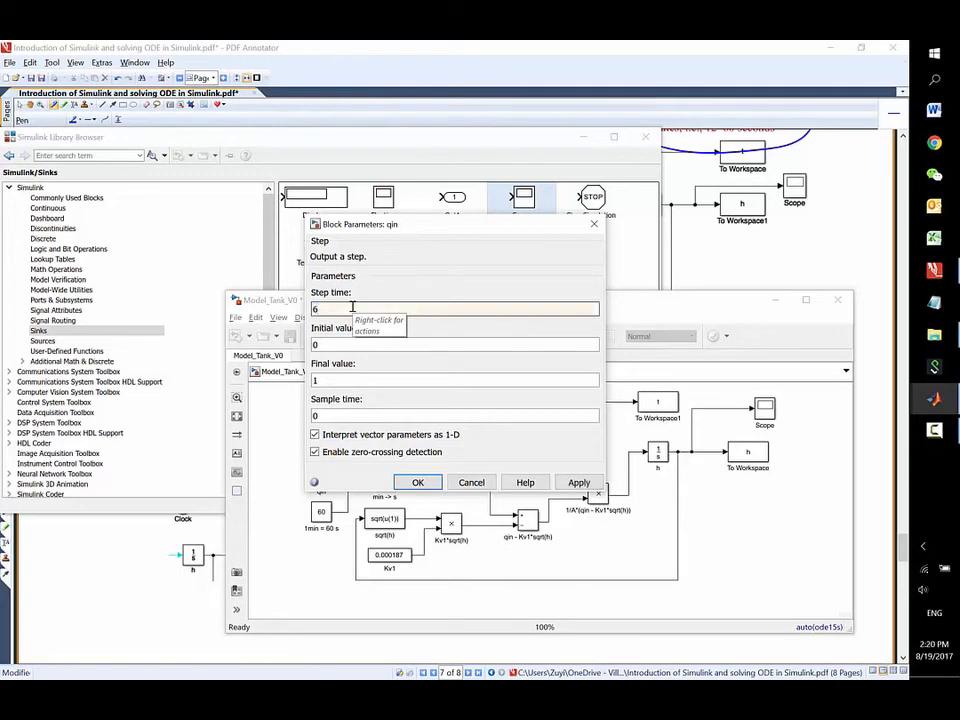
{"action": "type", "text": "*60"}
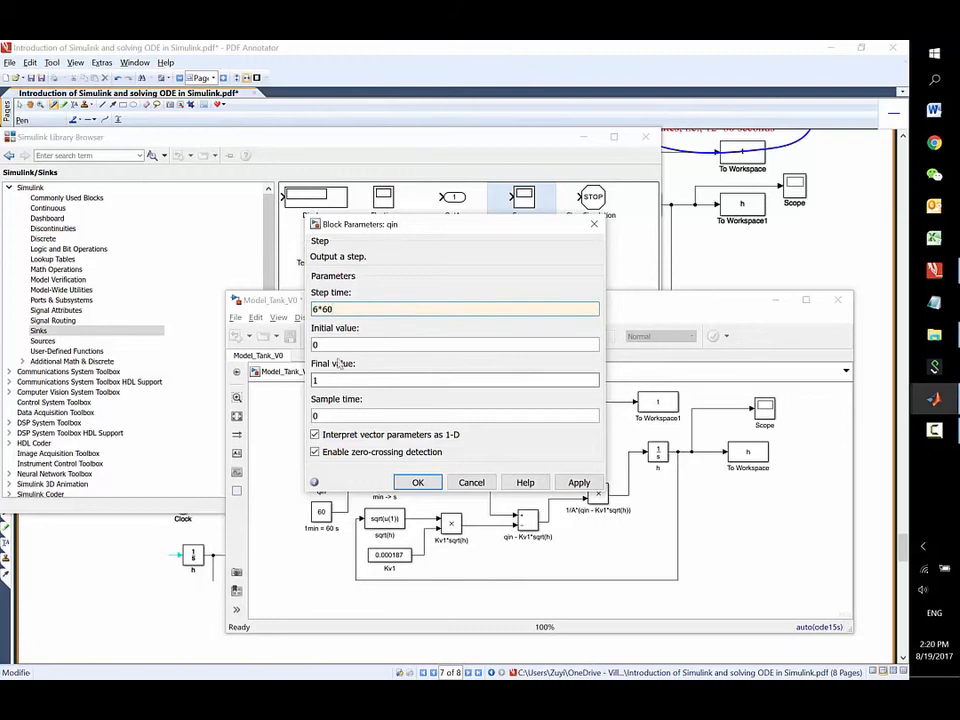
{"action": "double_click", "coordinate": [349, 344]}
{"action": "type", "text": "0.00"}
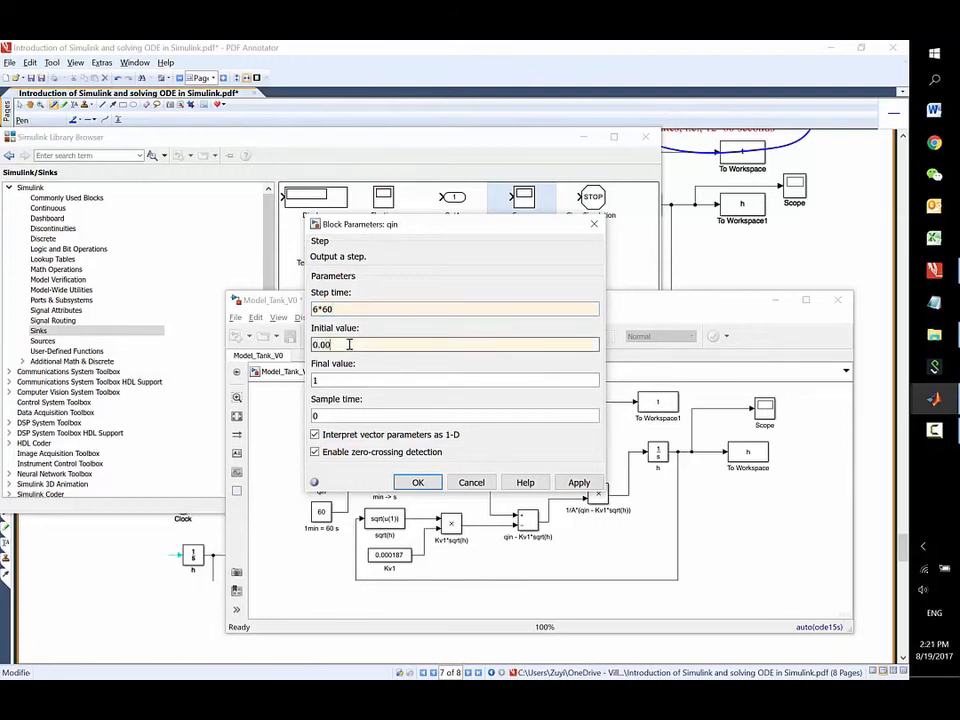
{"action": "type", "text": "35"}
{"action": "double_click", "coordinate": [329, 380]}
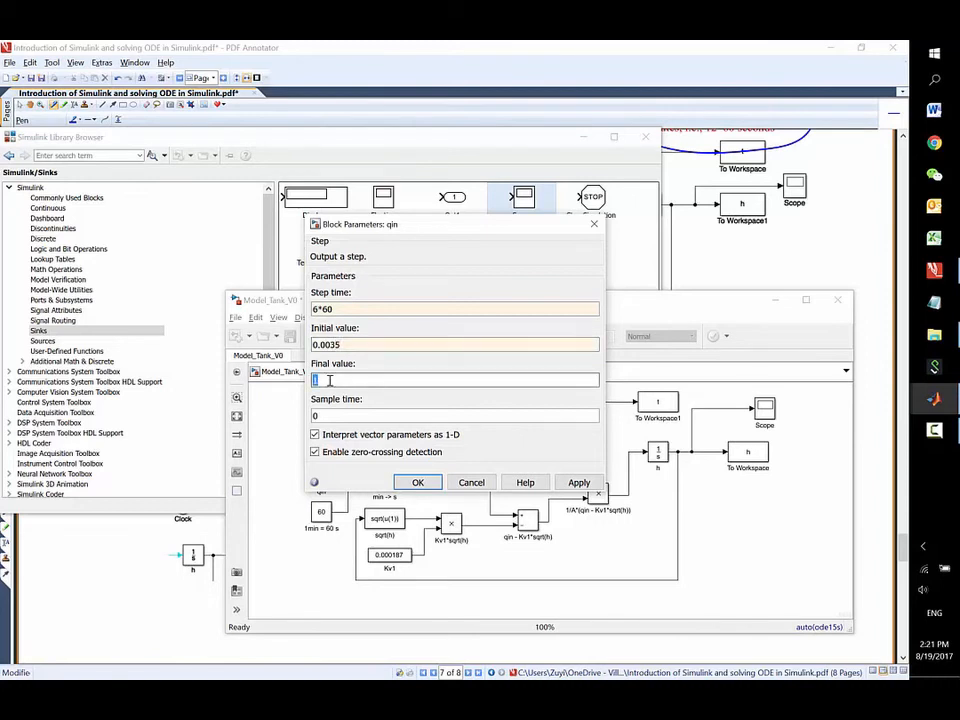
{"action": "type", "text": "0.006"}
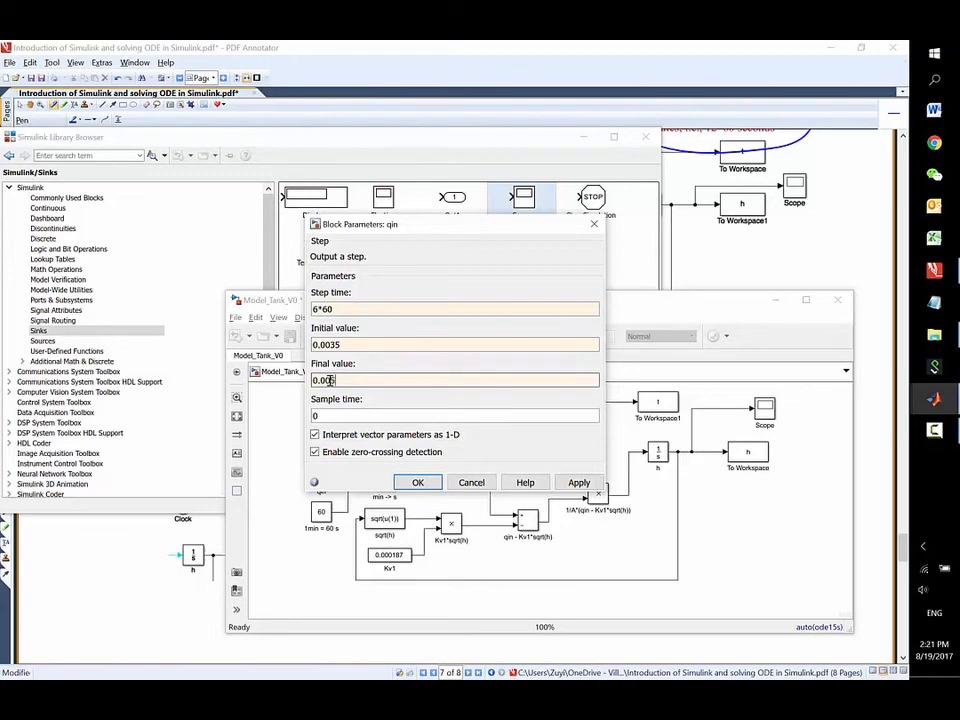
{"action": "type", "text": "5"}
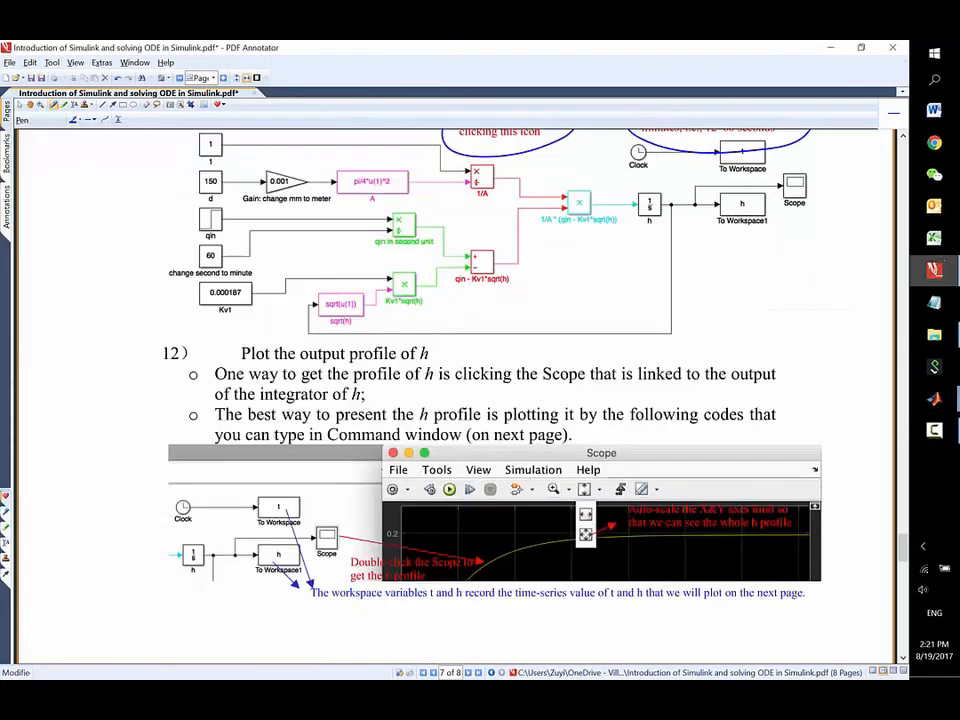
Check the qin parameters against step 8 of the PDF guide and confirm the block settings.
{"action": "scroll", "coordinate": [450, 400], "scroll_direction": "up", "scroll_amount": 5}
{"action": "left_click_drag", "start_coordinate": [904, 531], "coordinate": [904, 440]}
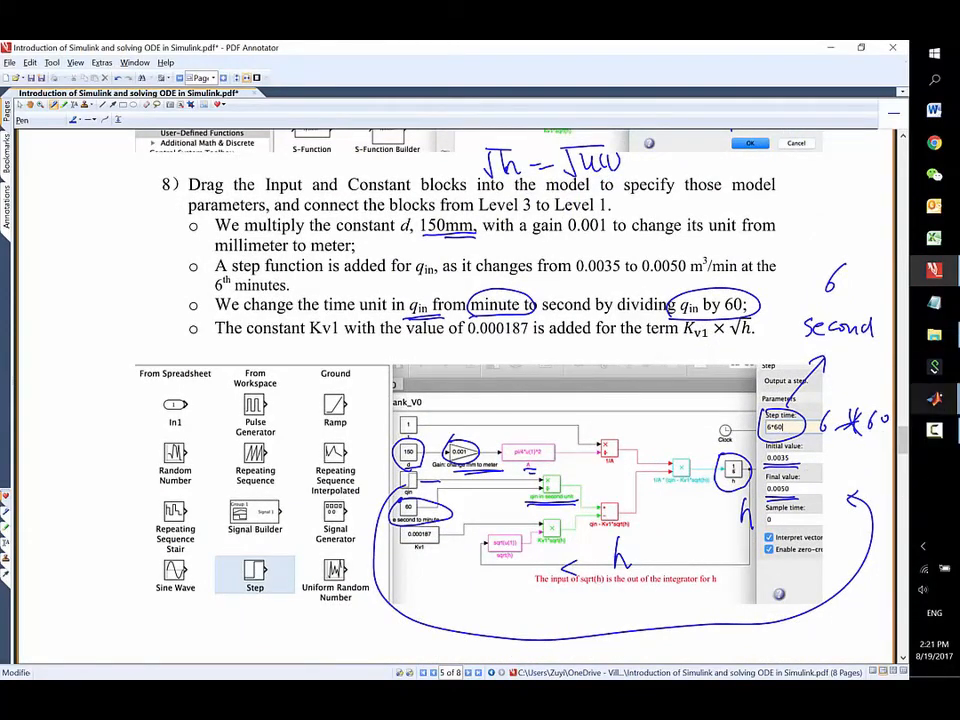
{"action": "mouse_move", "coordinate": [934, 398]}
{"action": "left_click", "coordinate": [853, 535]}
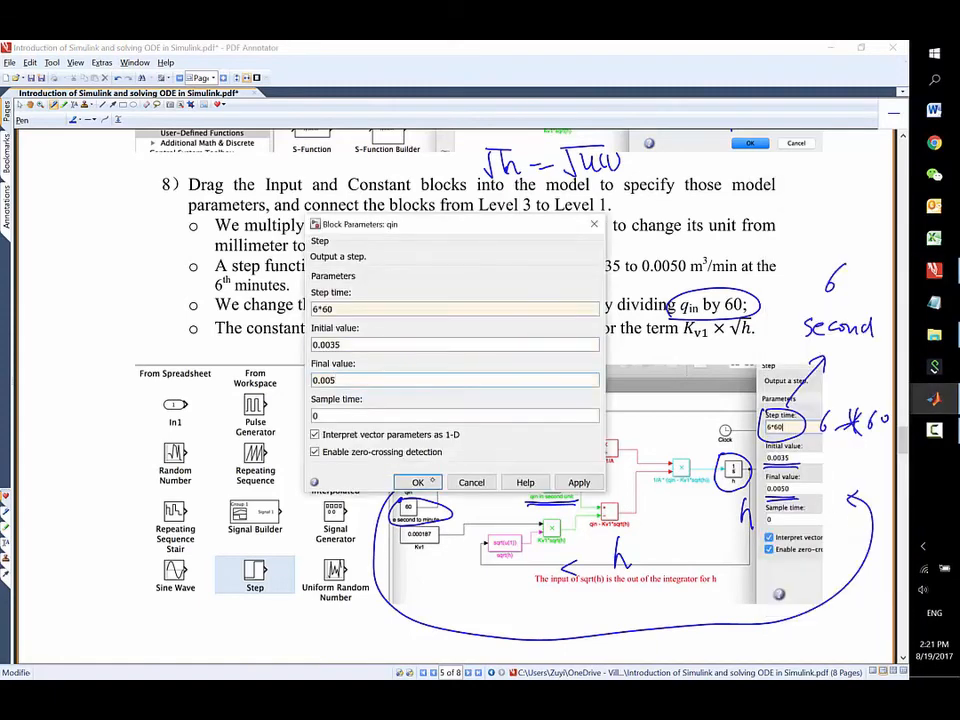
{"action": "left_click", "coordinate": [428, 482]}
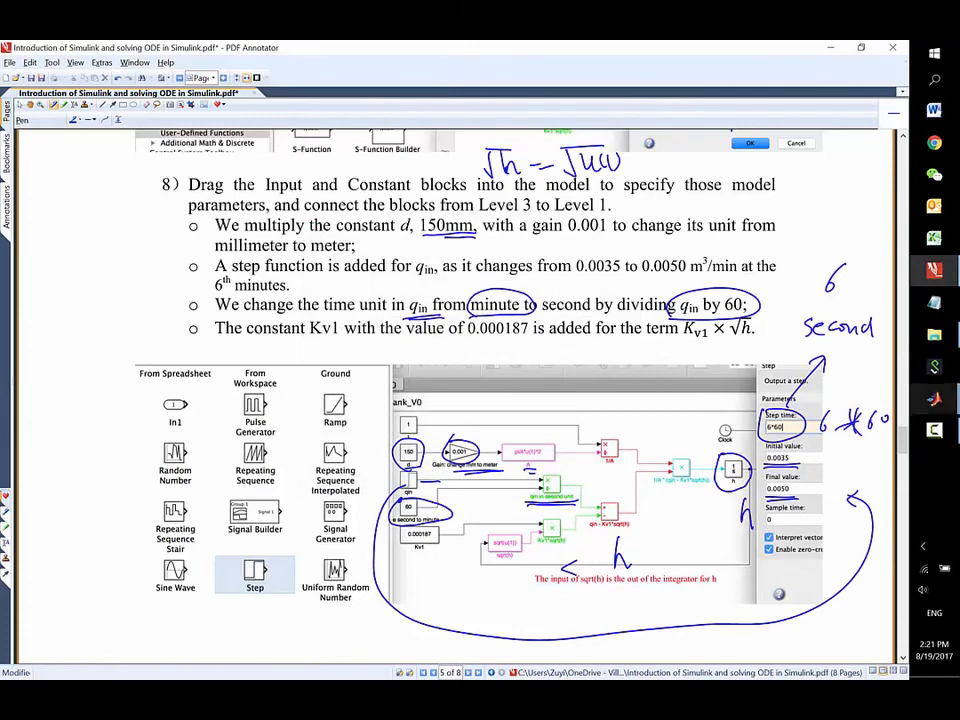
Switch to the Model_Tank_V0 window, save the model, rerun the simulation, and open the Scope.
{"action": "mouse_move", "coordinate": [934, 398]}
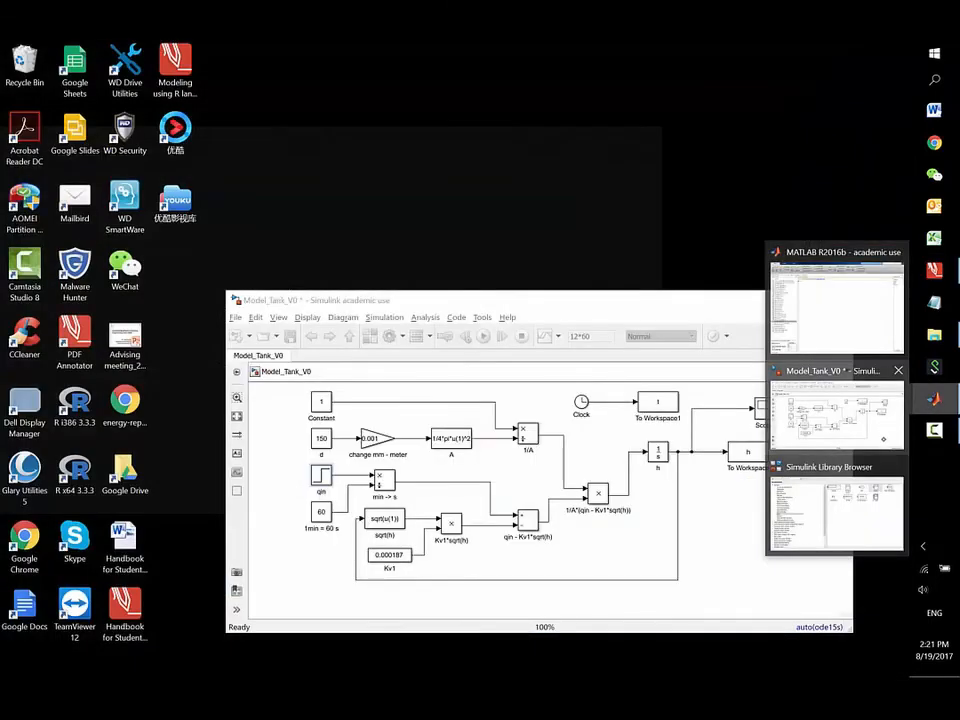
{"action": "left_click", "coordinate": [835, 405]}
{"action": "key", "text": "ctrl+s"}
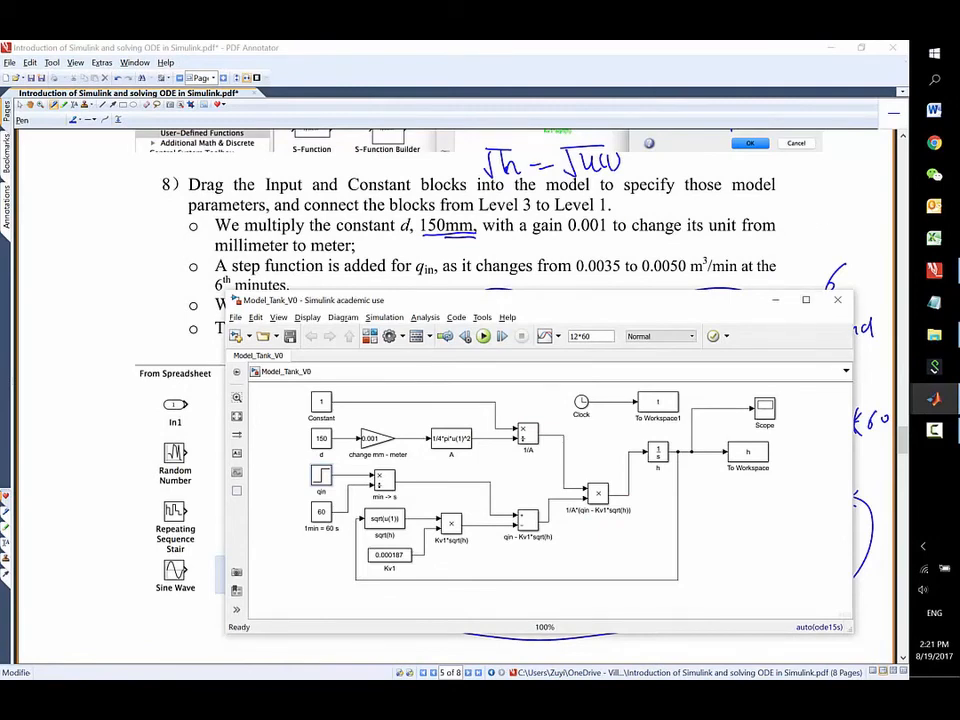
{"action": "left_click", "coordinate": [483, 336]}
{"action": "double_click", "coordinate": [768, 414]}
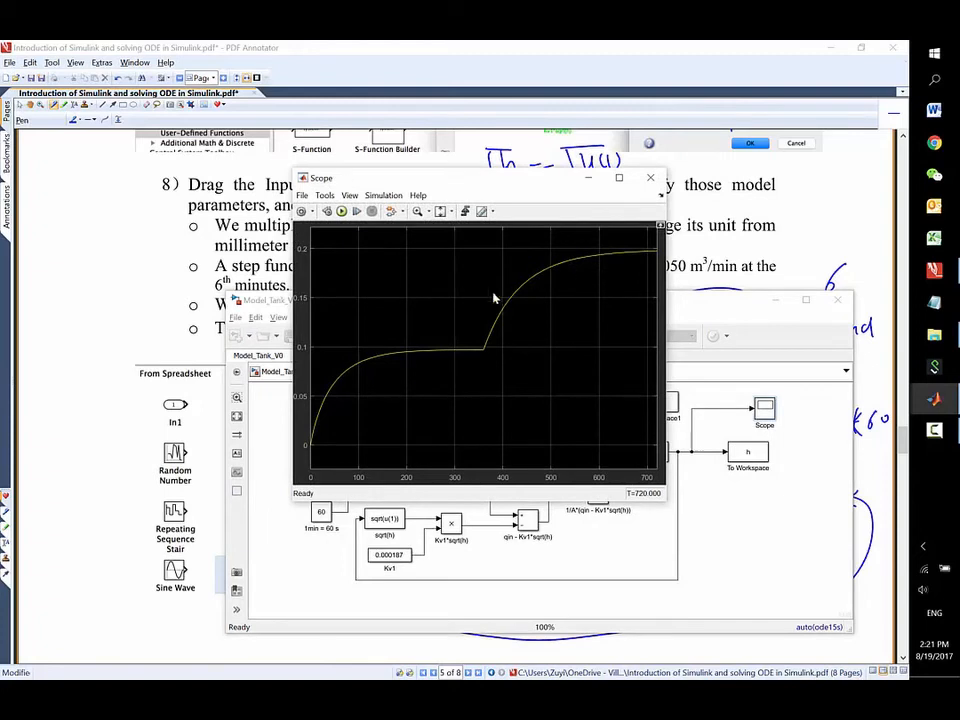
Scale the X & Y axes limits of the Scope plot, then close the Scope window.
{"action": "left_click", "coordinate": [449, 212]}
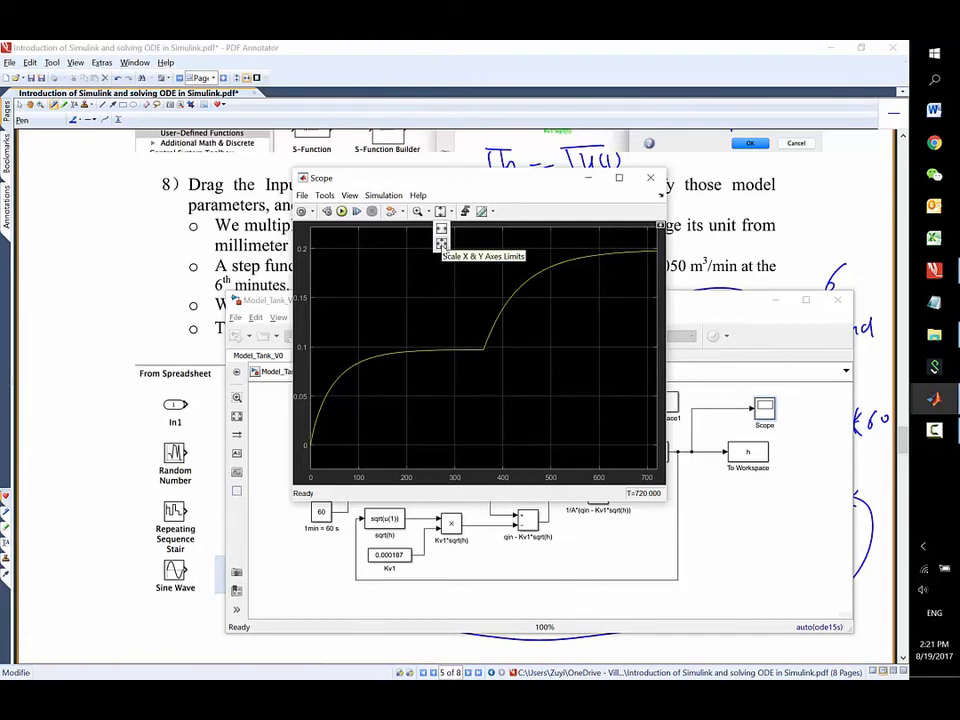
{"action": "left_click", "coordinate": [441, 244]}
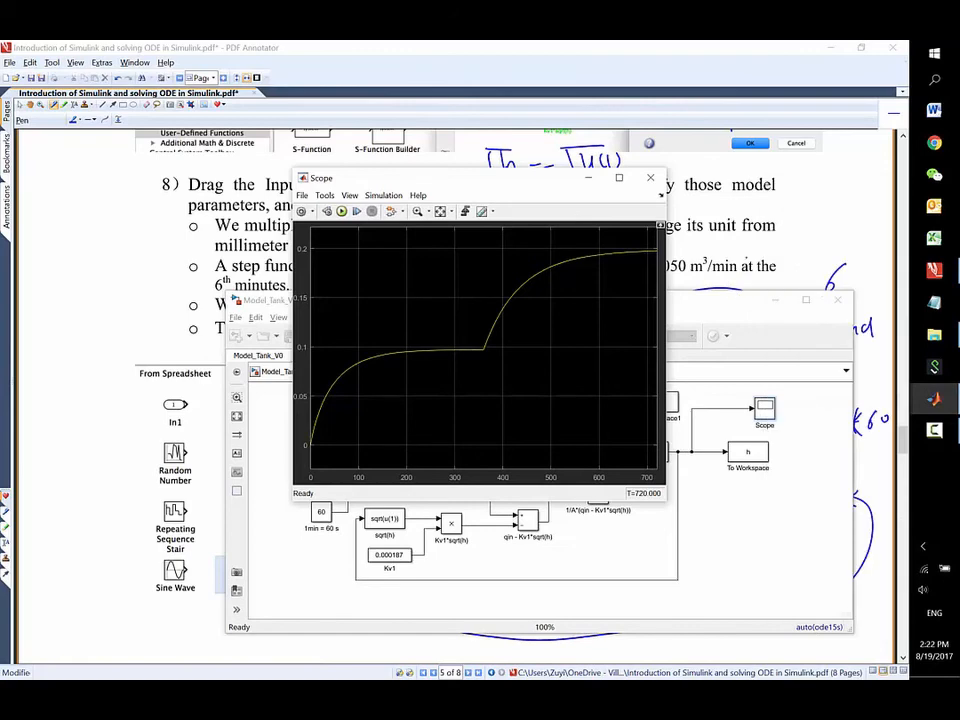
{"action": "mouse_move", "coordinate": [935, 399]}
{"action": "left_click", "coordinate": [650, 177]}
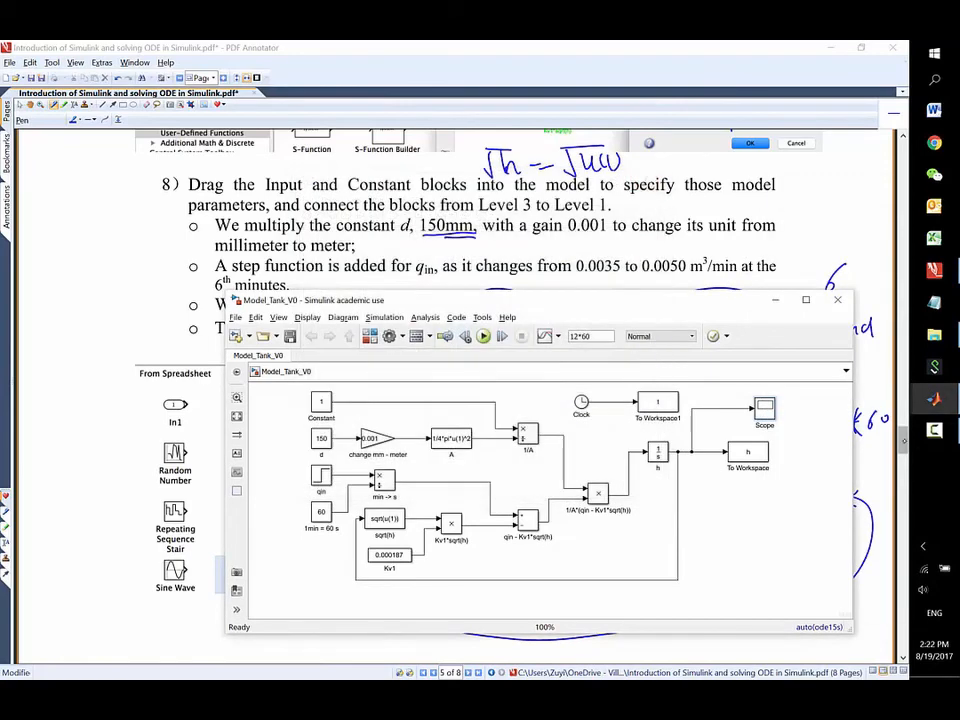
Return to the PDF guide and circle the plot and label commands in the Command Window figure above step 13.
{"action": "left_click", "coordinate": [935, 270]}
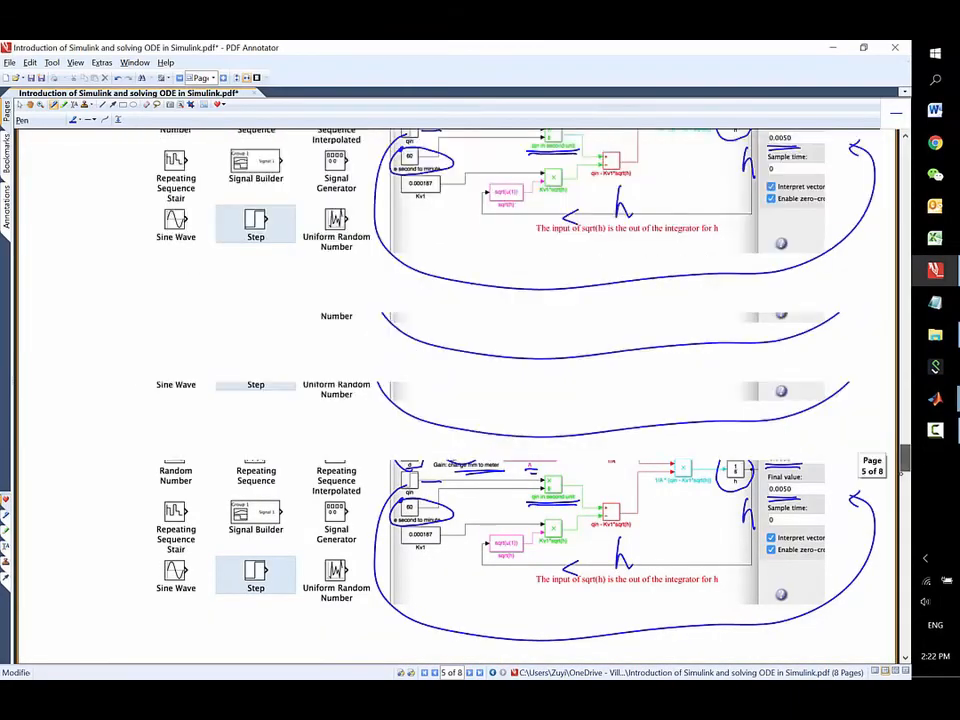
{"action": "scroll", "coordinate": [676, 325], "scroll_direction": "down", "scroll_amount": 10}
{"action": "scroll", "coordinate": [455, 390], "scroll_direction": "down", "scroll_amount": 10}
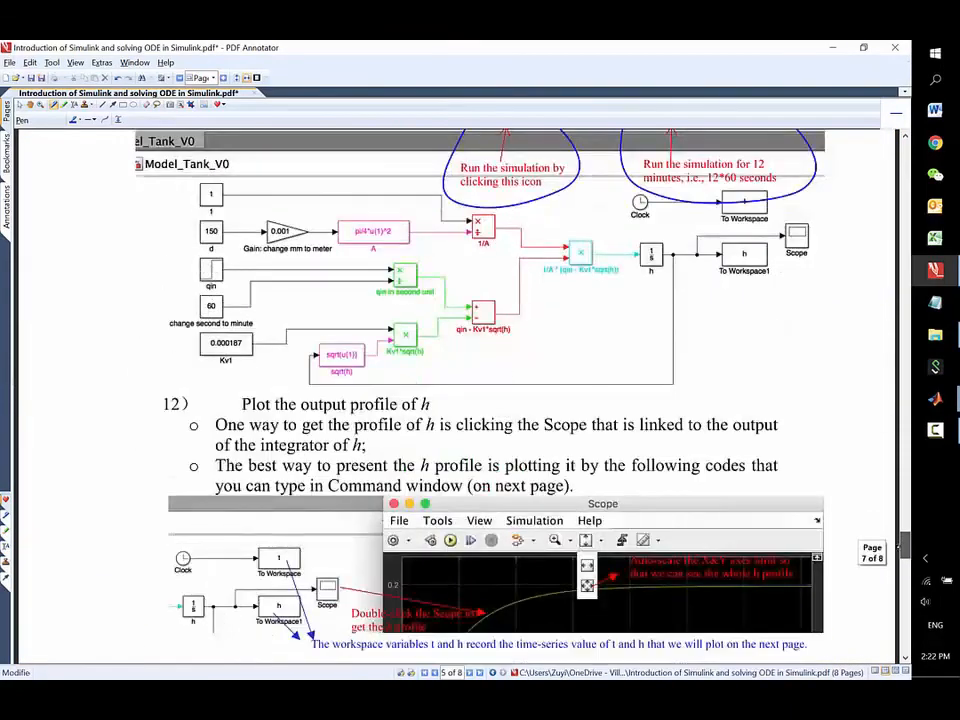
{"action": "scroll", "coordinate": [898, 556], "scroll_direction": "down", "scroll_amount": 1}
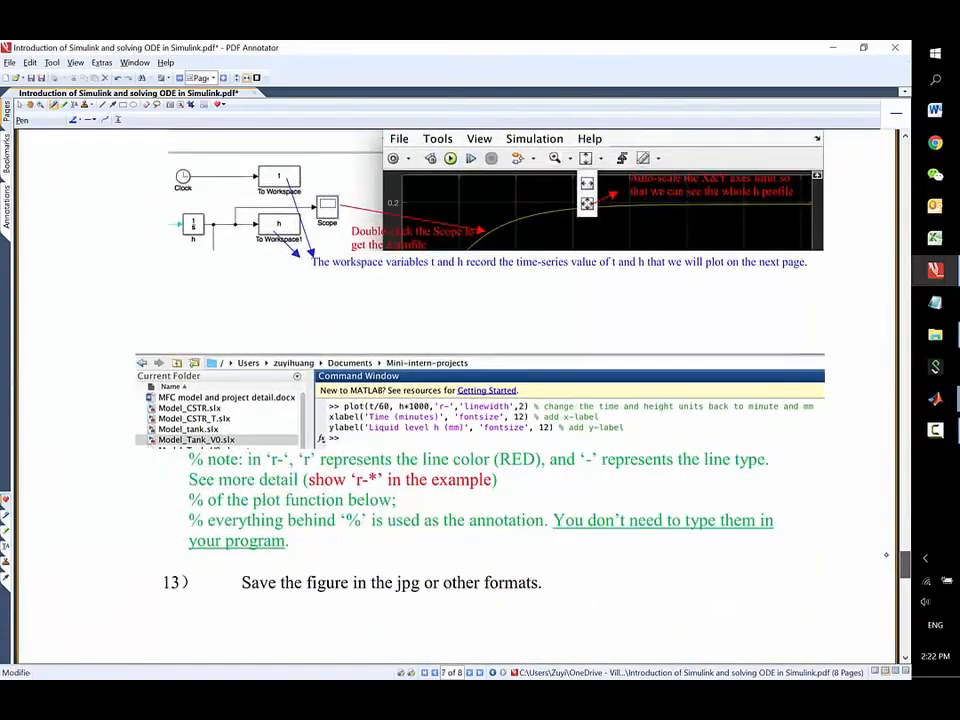
{"action": "mouse_move", "coordinate": [332, 440]}
{"action": "left_mouse_down"}
{"action": "mouse_move", "coordinate": [525, 446]}
{"action": "mouse_move", "coordinate": [753, 430]}
{"action": "mouse_move", "coordinate": [573, 363]}
{"action": "mouse_move", "coordinate": [335, 437]}
{"action": "left_mouse_up"}
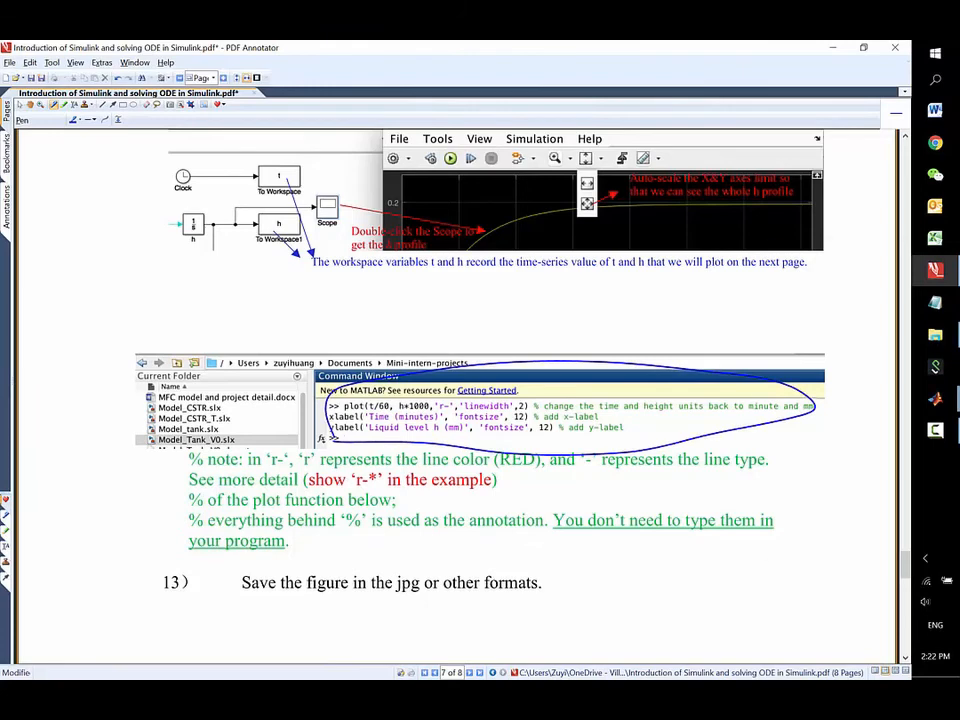
Switch to MATLAB, restore its window to a smaller size, and place it below the circled plot commands in the guide.
{"action": "mouse_move", "coordinate": [935, 399]}
{"action": "left_click", "coordinate": [876, 318]}
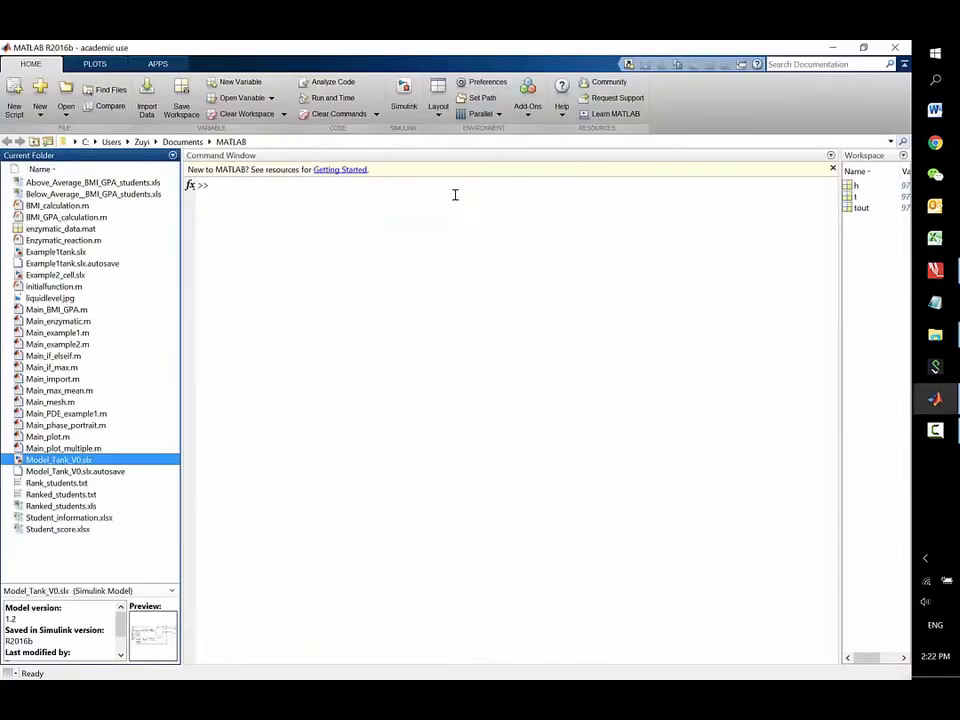
{"action": "left_click", "coordinate": [311, 180]}
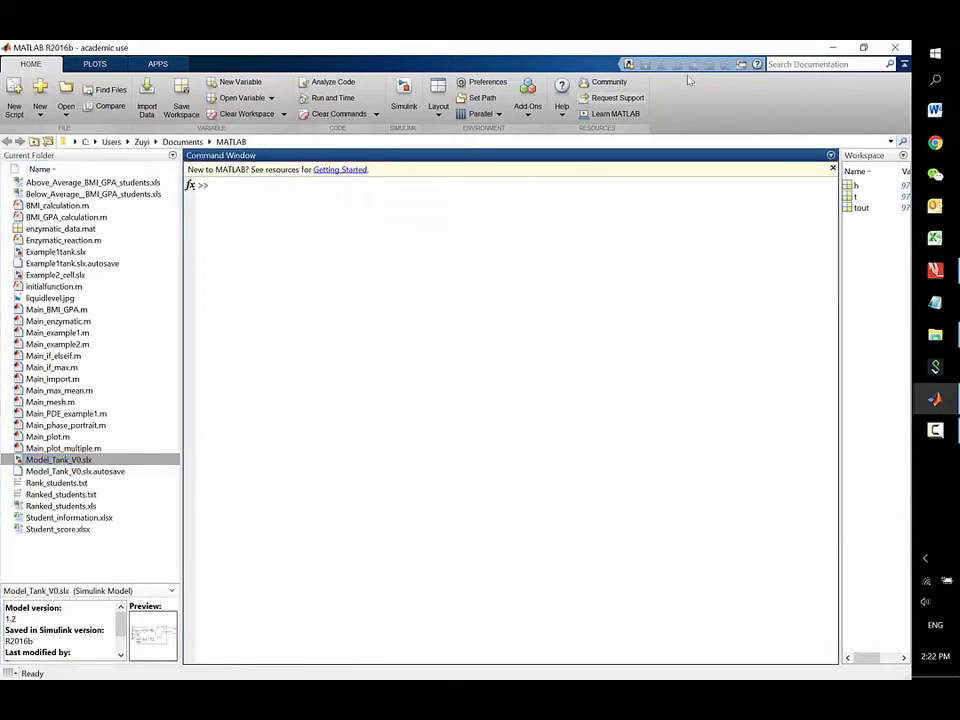
{"action": "double_click", "coordinate": [650, 46]}
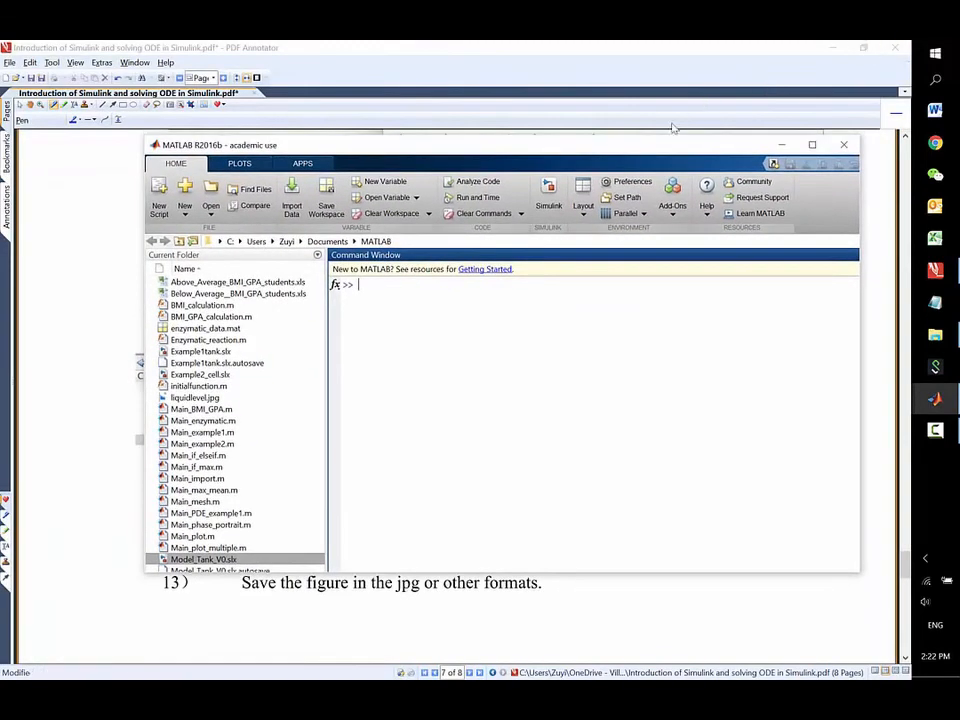
{"action": "left_click_drag", "start_coordinate": [615, 147], "coordinate": [697, 471]}
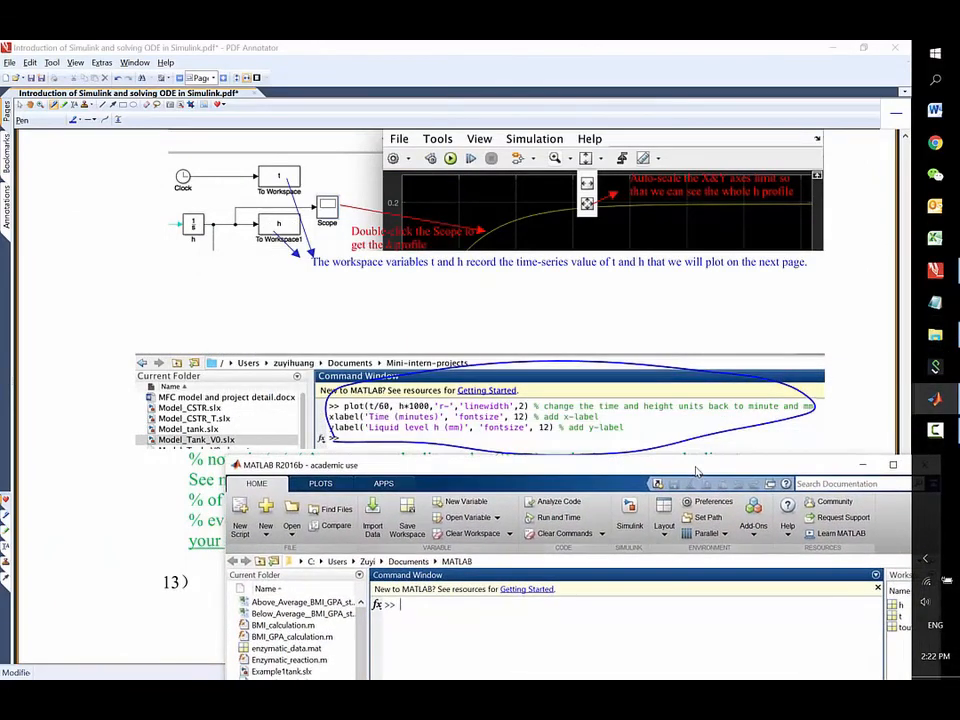
Plot liquid level against time in the Command Window with plot(t/60,h*1000,'r-','linewidth',2).
{"action": "type", "text": "plot(t/60,h*1000,'"}
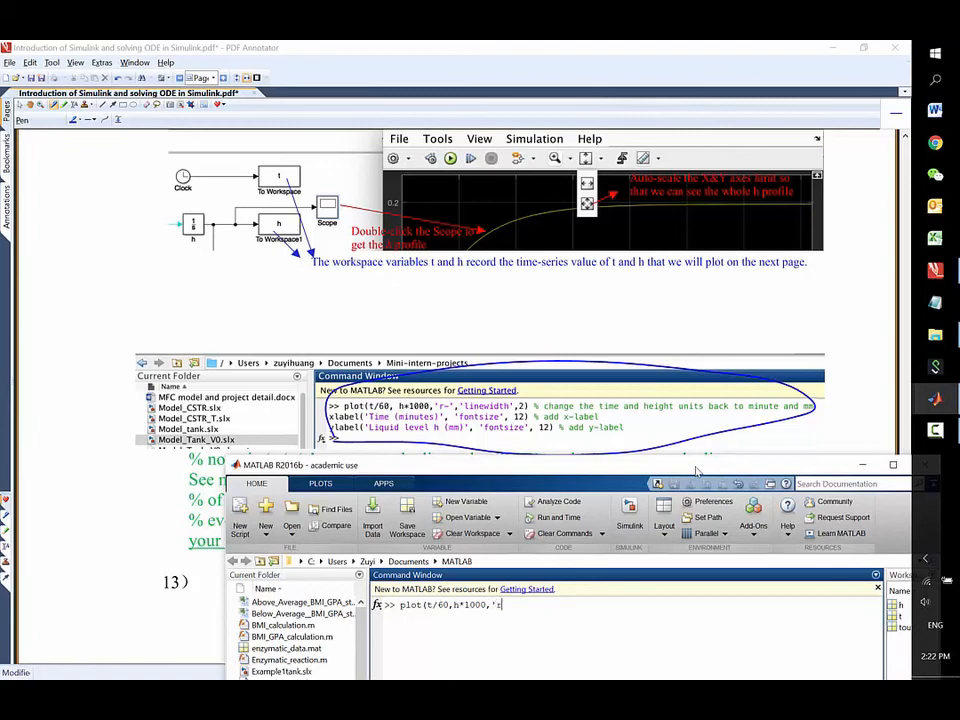
{"action": "type", "text": "r-','',2)"}
{"action": "key", "text": "Left"}
{"action": "key", "text": "Left"}
{"action": "key", "text": "Left"}
{"action": "key", "text": "Left"}
{"action": "type", "text": "linewidth"}
{"action": "key", "text": "Right"}
{"action": "key", "text": "Right"}
{"action": "key", "text": "Right"}
{"action": "key", "text": "Right"}
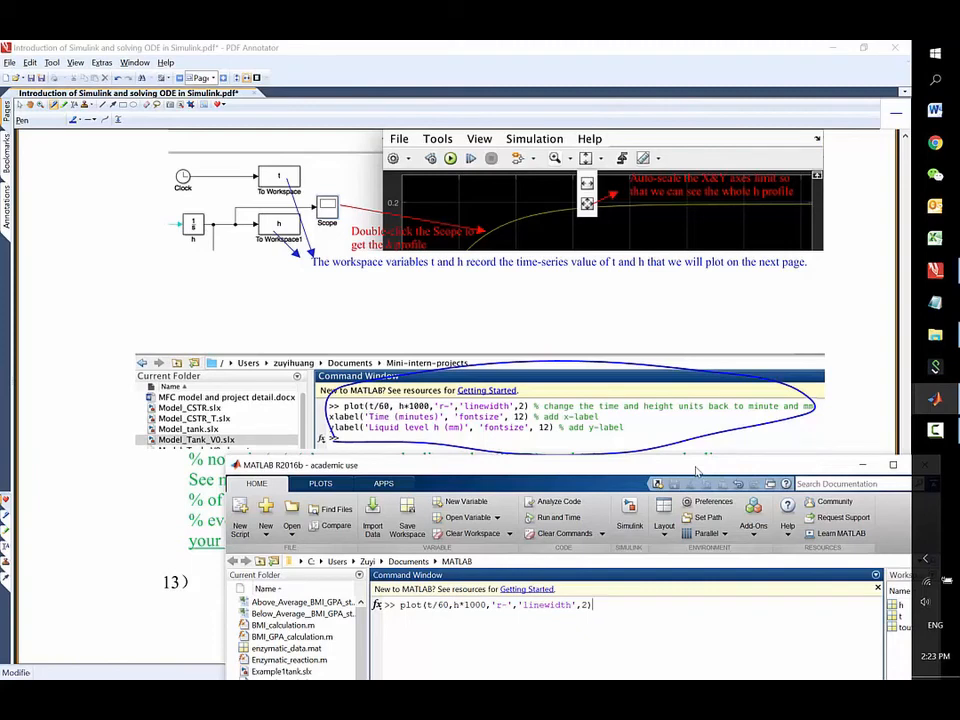
{"action": "key", "text": "Return"}
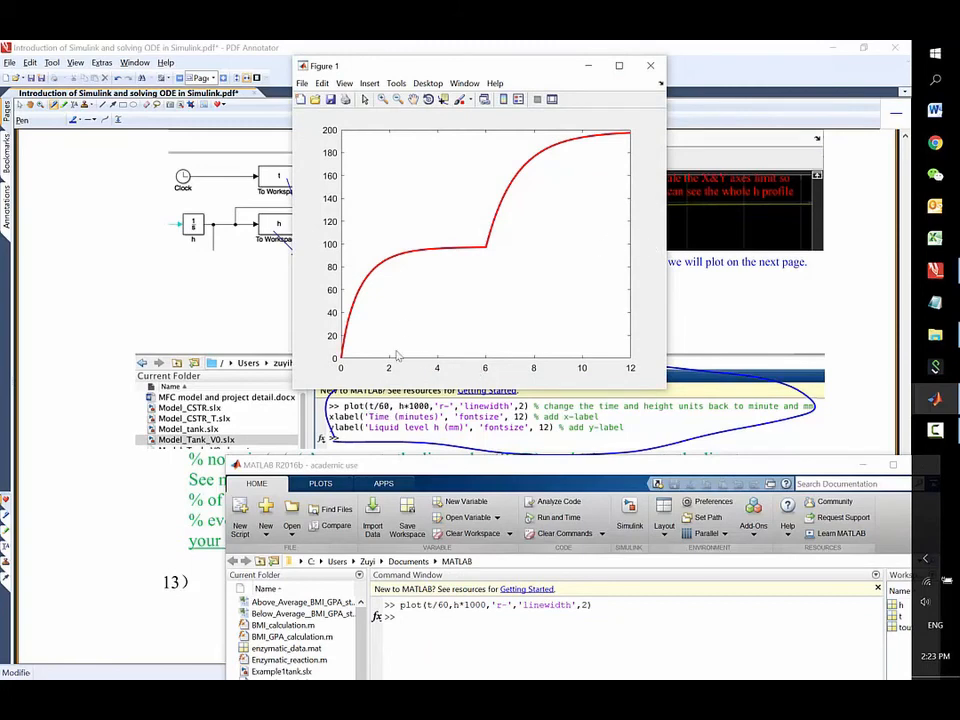
Label the plot's x-axis by running xlabel('Time (minutes)','fontsize',12).
{"action": "left_click", "coordinate": [410, 623]}
{"action": "type", "text": "xlabel()"}
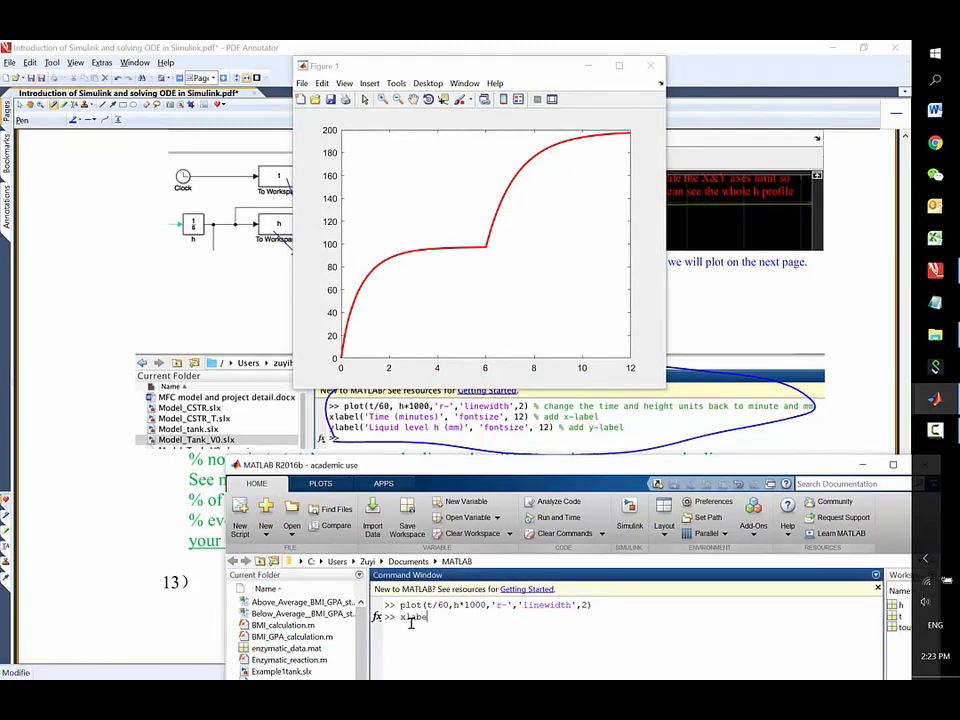
{"action": "type", "text": "'"}
{"action": "type", "text": "me ()minutes"}
{"action": "type", "text": "','',12"}
{"action": "key", "text": "Left"}
{"action": "key", "text": "Left"}
{"action": "key", "text": "Left"}
{"action": "key", "text": "Left"}
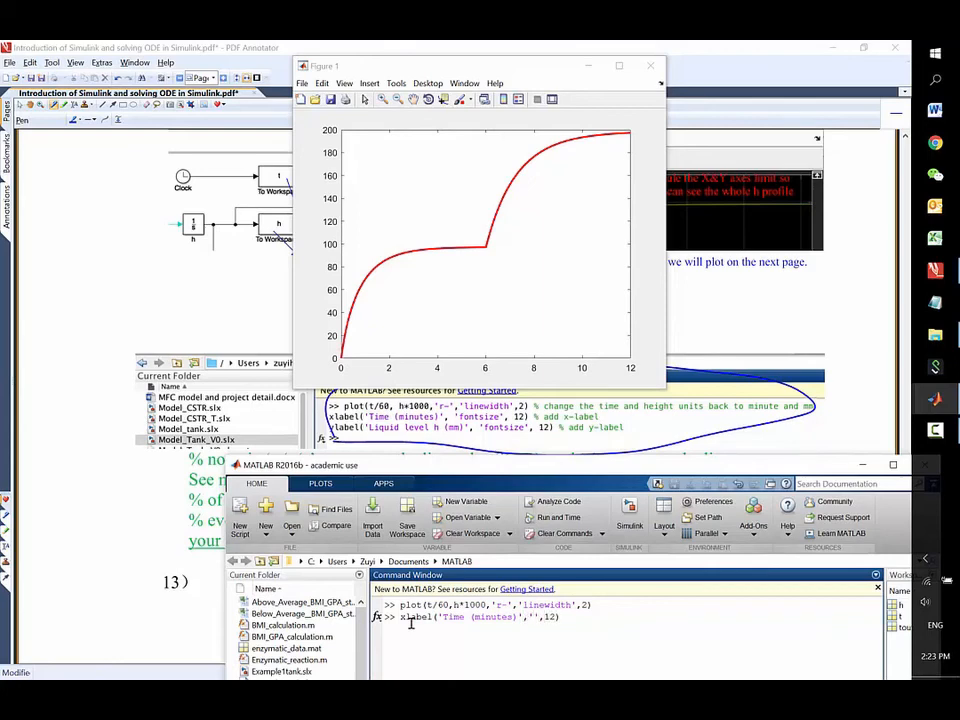
{"action": "type", "text": "fontsize"}
{"action": "key", "text": "Left"}
{"action": "key", "text": "Left"}
{"action": "key", "text": "Left"}
{"action": "key", "text": "Left"}
{"action": "key", "text": "Left"}
{"action": "key", "text": "Left"}
{"action": "key", "text": "Left"}
{"action": "key", "text": "Left"}
{"action": "key", "text": "Right"}
{"action": "key", "text": "Right"}
{"action": "key", "text": "Right"}
{"action": "key", "text": "Right"}
{"action": "key", "text": "Right"}
{"action": "key", "text": "Right"}
{"action": "key", "text": "Right"}
{"action": "key", "text": "Return"}
Label the plot's y-axis by running ylabel('Liquid level h (mm)','fontsize',12).
{"action": "type", "text": "y"}
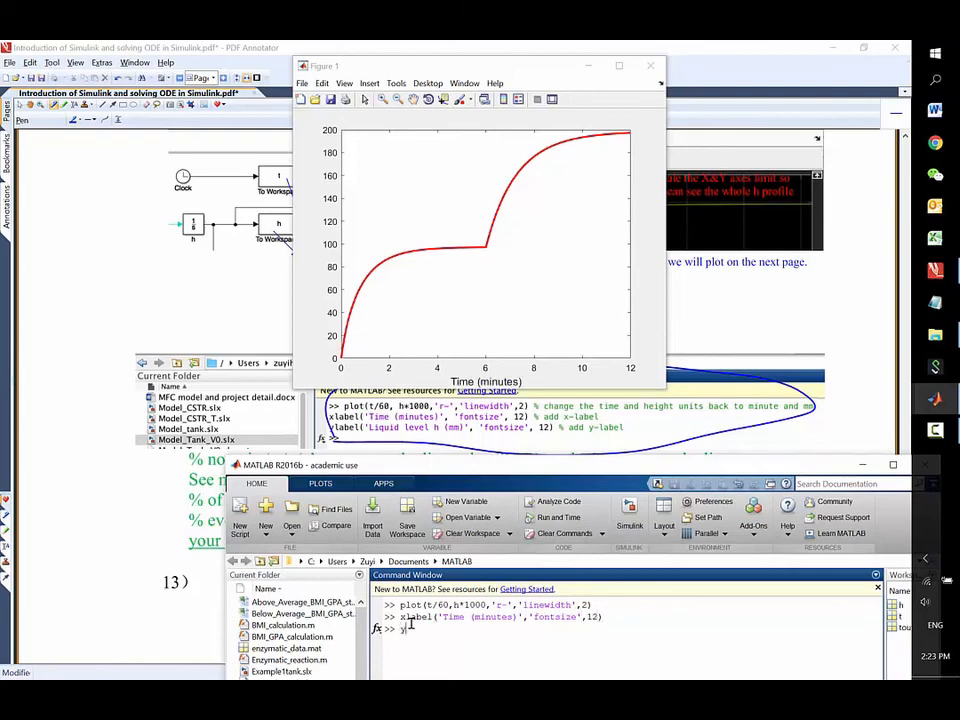
{"action": "type", "text": "label('')"}
{"action": "type", "text": "Liquid"}
{"action": "type", "text": " level"}
{"action": "type", "text": " h"}
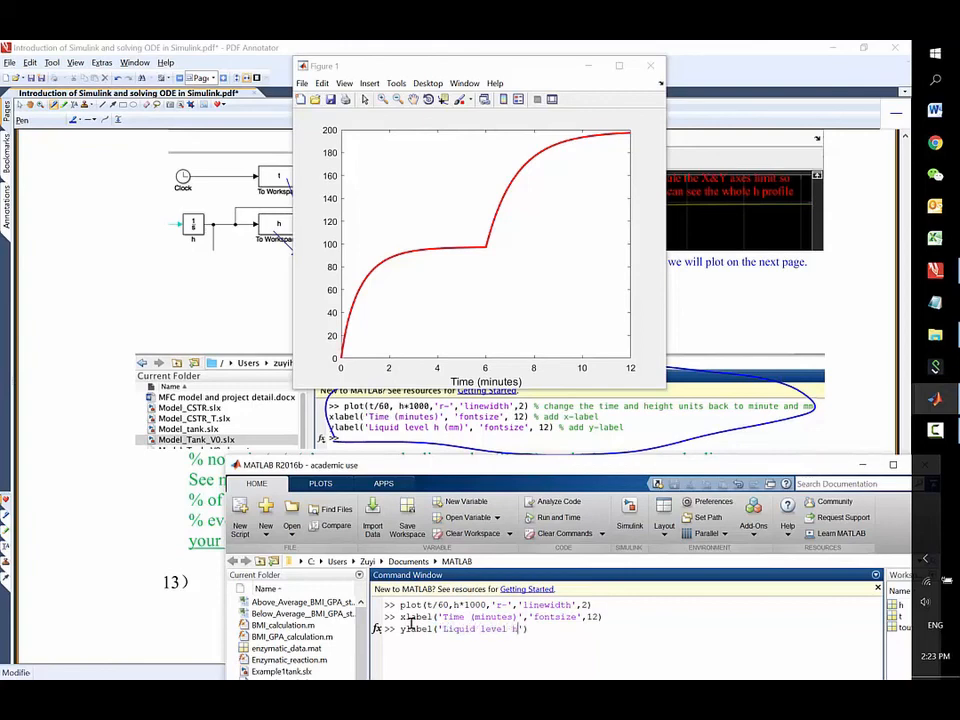
{"action": "type", "text": "()"}
{"action": "key", "text": "Left"}
{"action": "type", "text": "(mm"}
{"action": "key", "text": "Right"}
{"action": "key", "text": "Right"}
{"action": "type", "text": ",'',12"}
{"action": "key", "text": "Left"}
{"action": "key", "text": "Left"}
{"action": "type", "text": "fiontsize"}
{"action": "key", "text": "Return"}
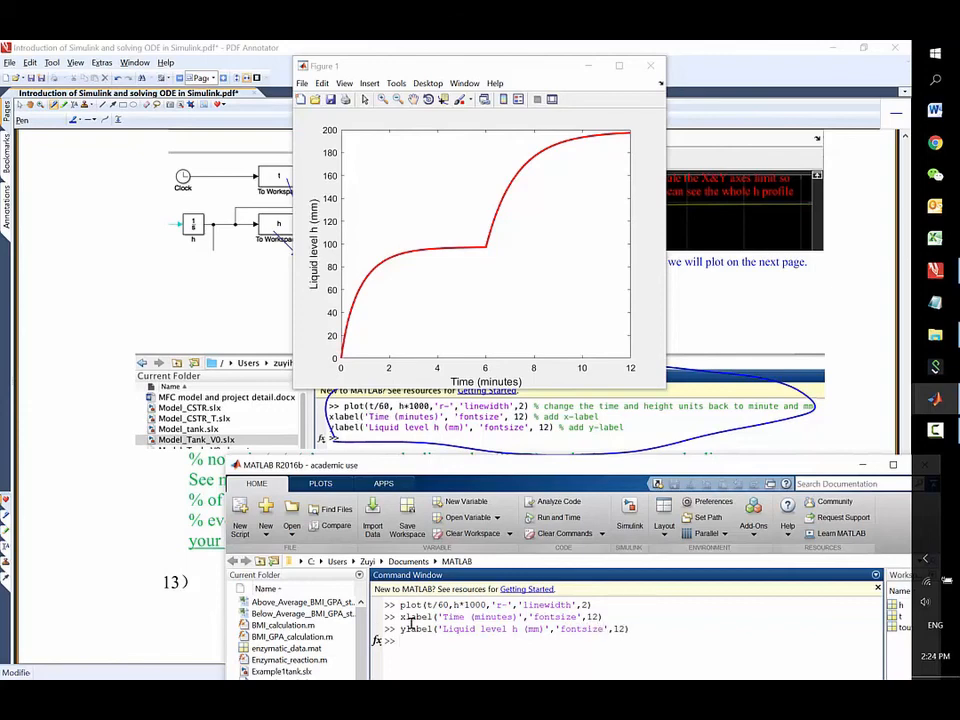
Save the figure as a JPEG image named liquidlevel in the MATLAB folder, replacing the existing file.
{"action": "left_click", "coordinate": [580, 144]}
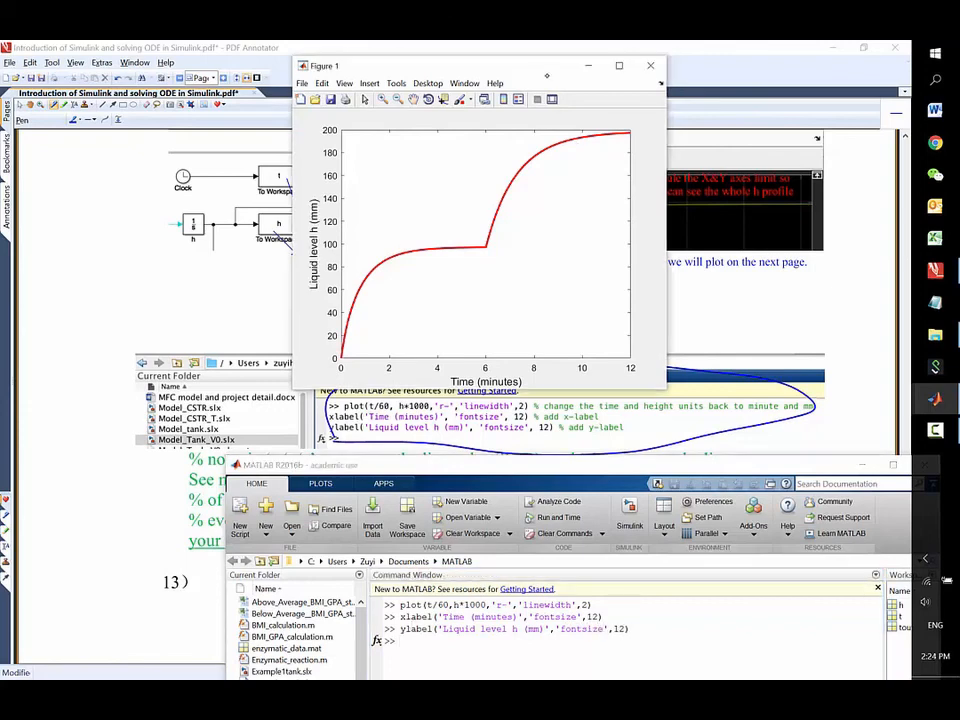
{"action": "left_click_drag", "start_coordinate": [547, 75], "coordinate": [595, 132]}
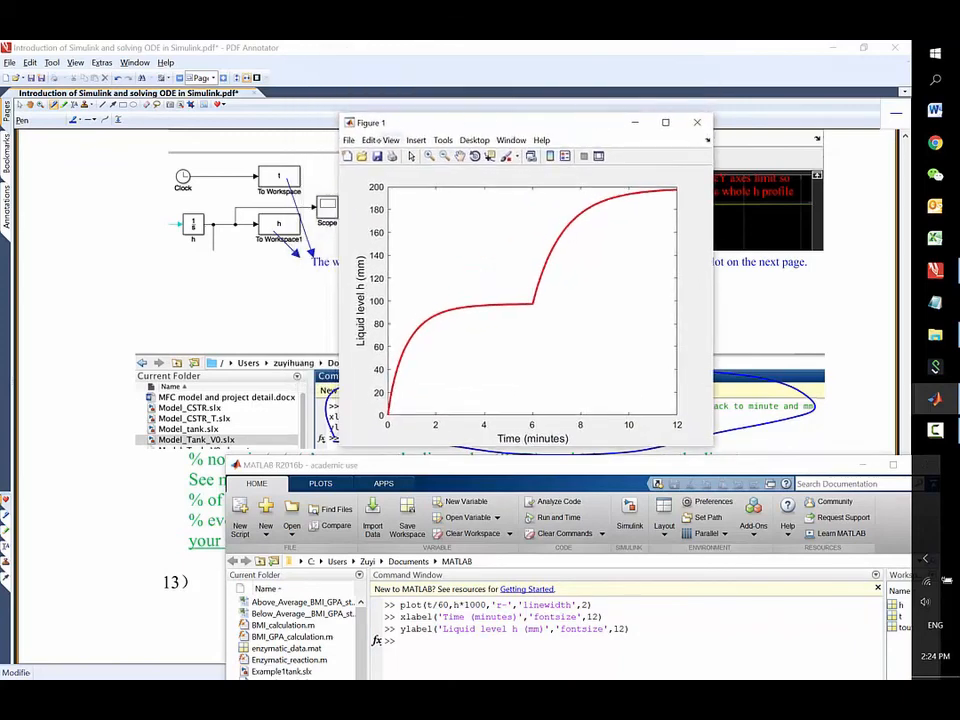
{"action": "left_click", "coordinate": [369, 140]}
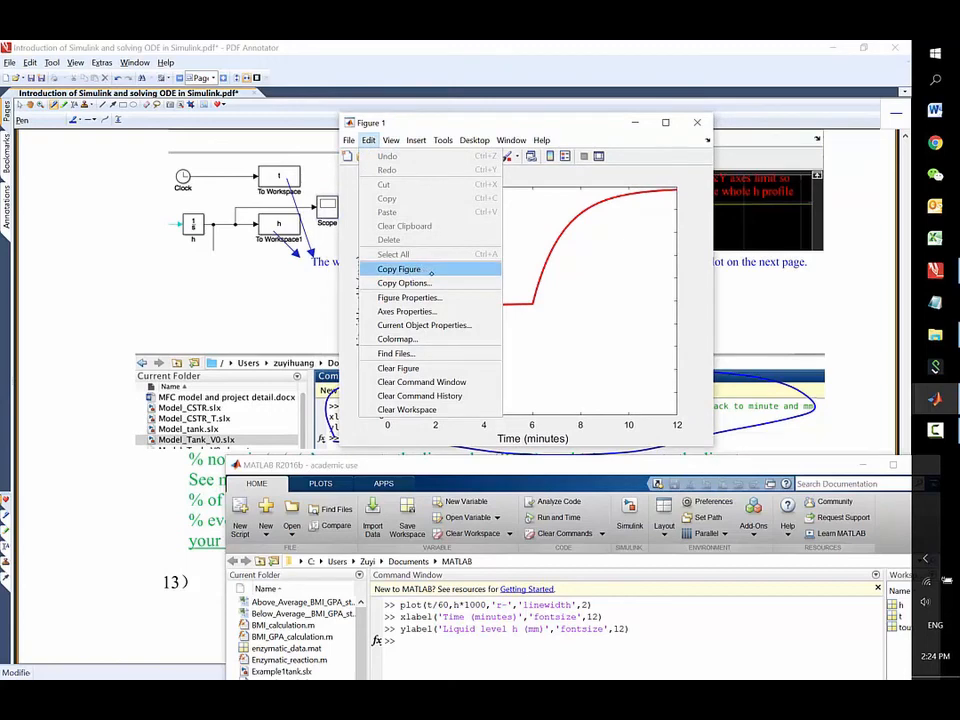
{"action": "left_click", "coordinate": [349, 140]}
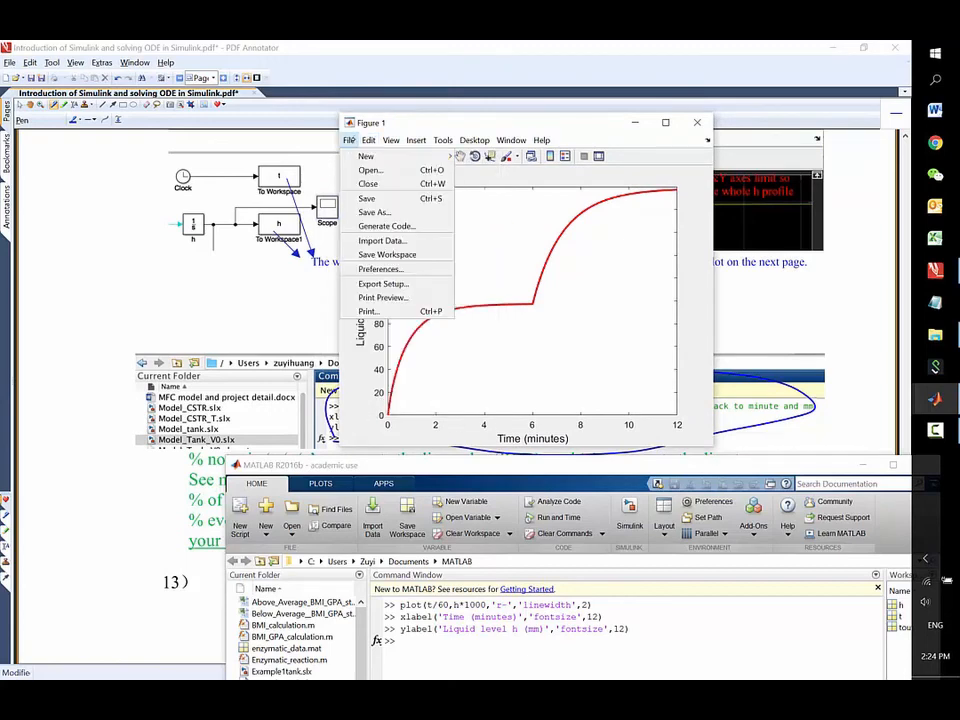
{"action": "left_click", "coordinate": [373, 212]}
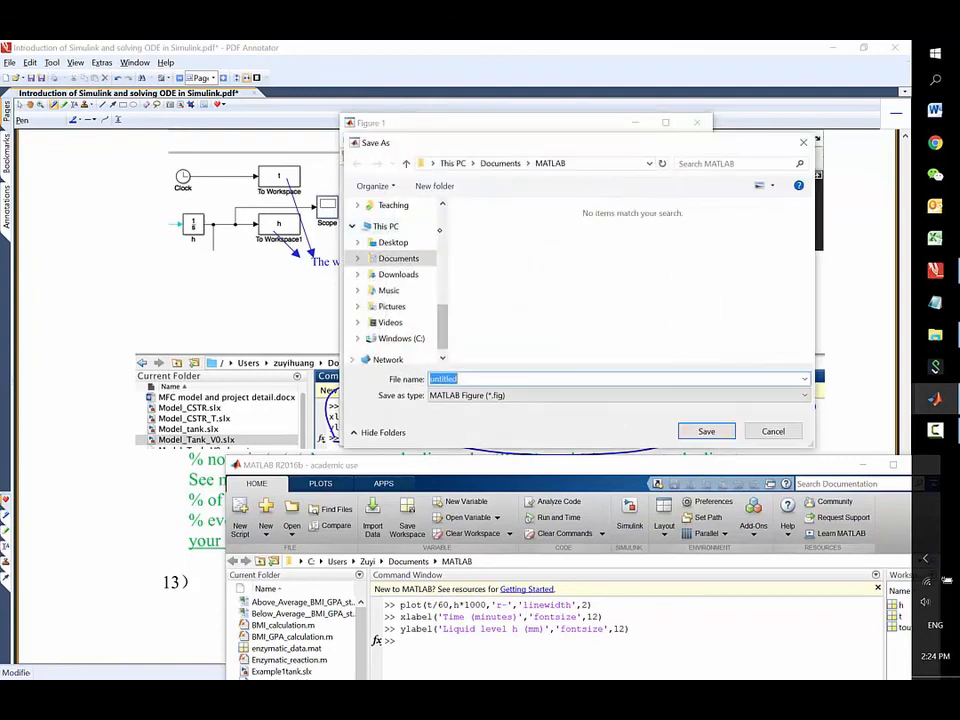
{"action": "left_click", "coordinate": [533, 395]}
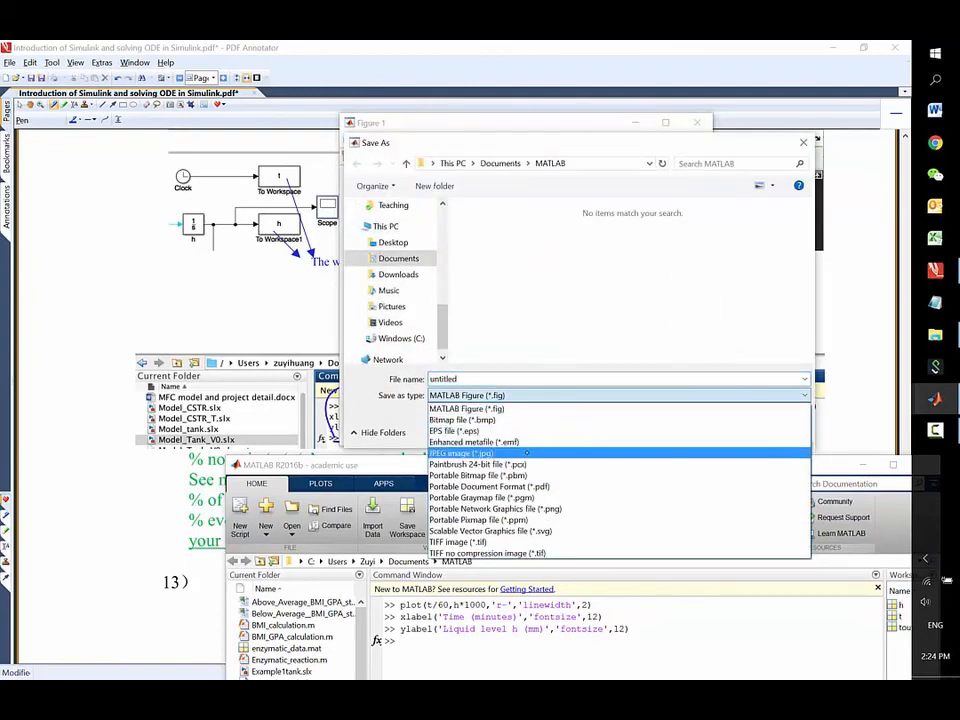
{"action": "left_click", "coordinate": [533, 450]}
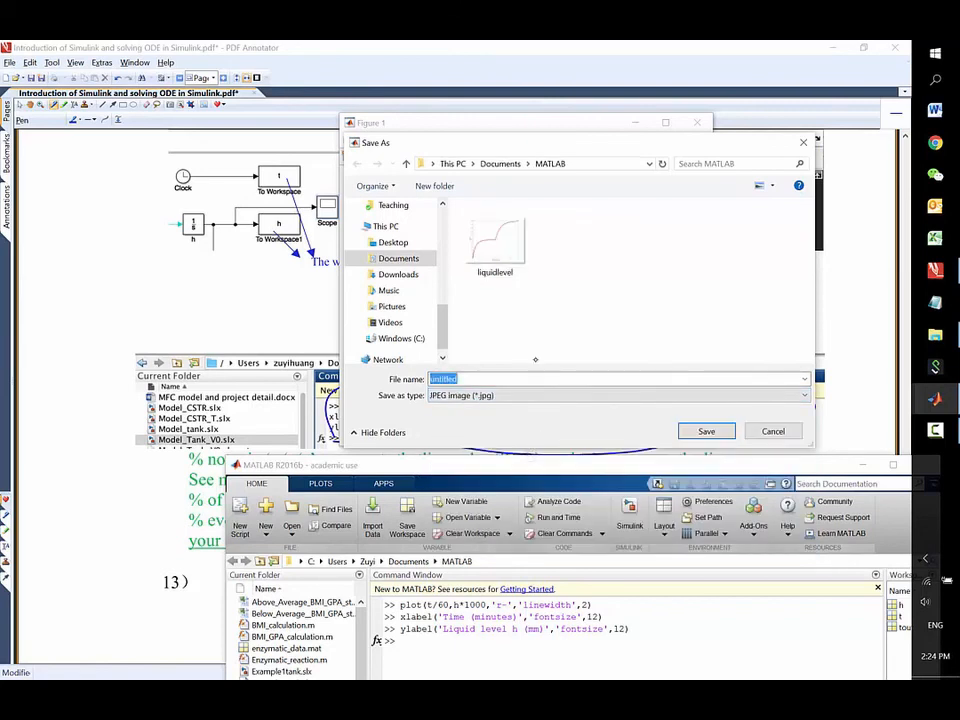
{"action": "left_click", "coordinate": [506, 255]}
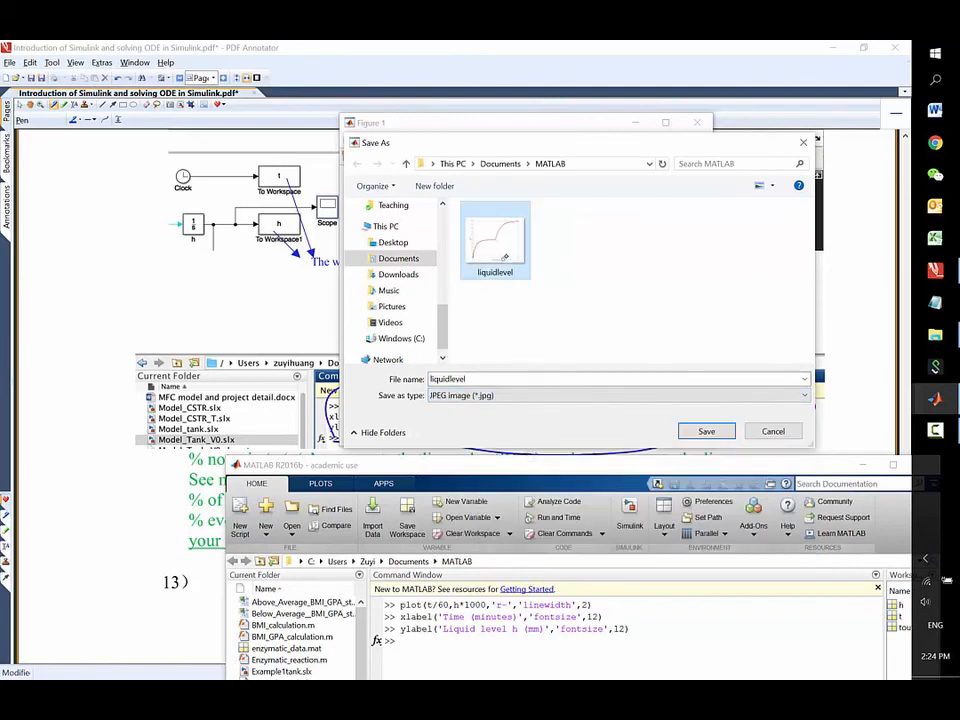
{"action": "left_click", "coordinate": [708, 431]}
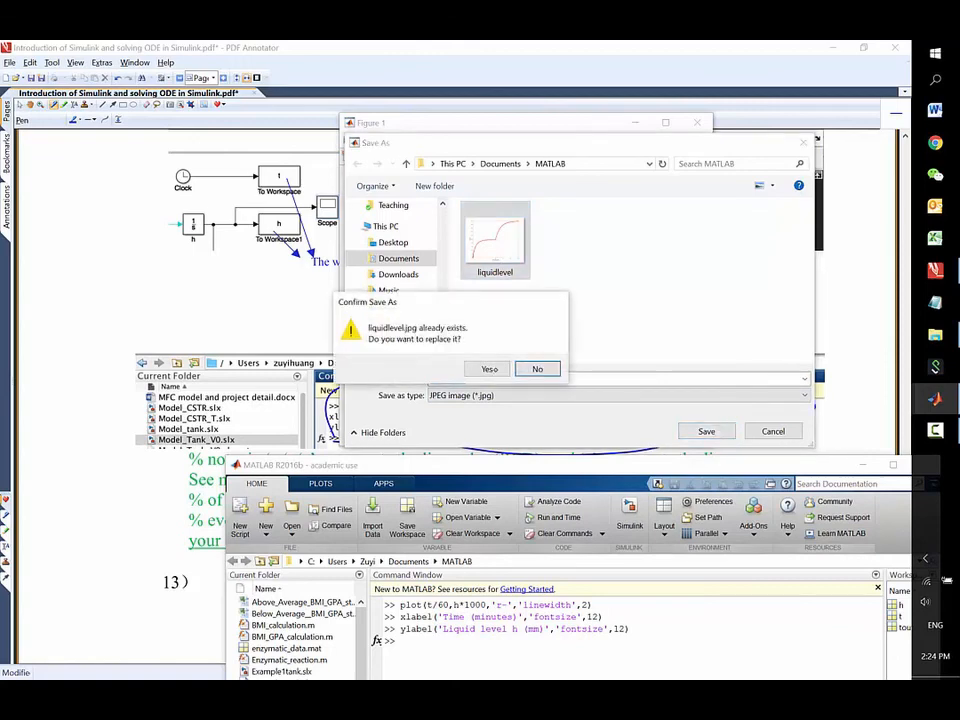
{"action": "left_click", "coordinate": [489, 369]}
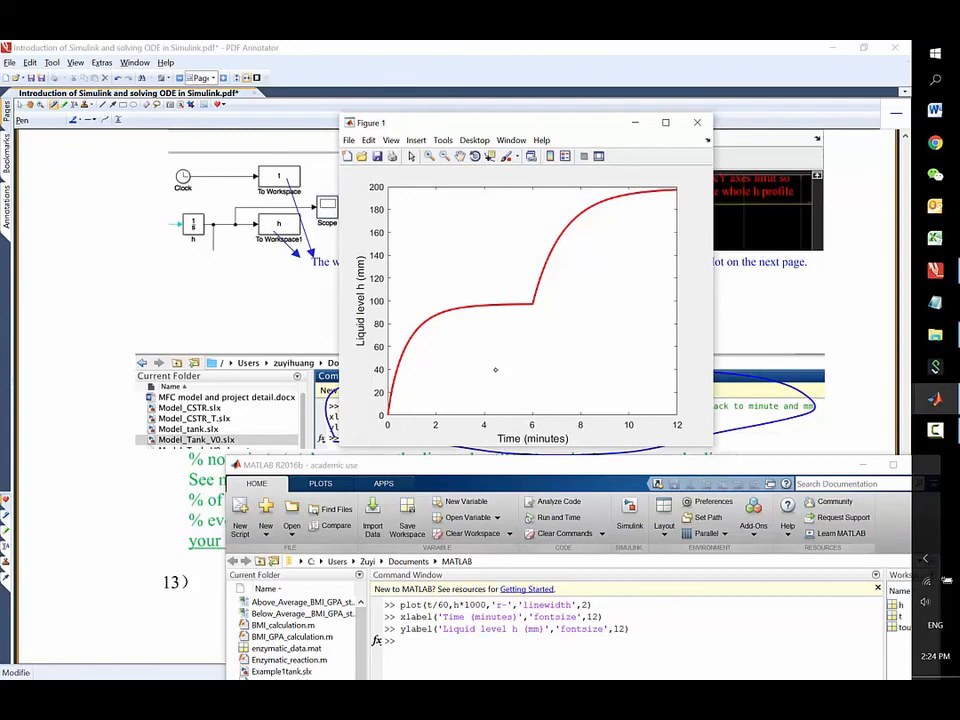
Set the figure's export resolution to 300 dpi, export it over liquidlevel.jpg, and close the export setup.
{"action": "left_click", "coordinate": [349, 140]}
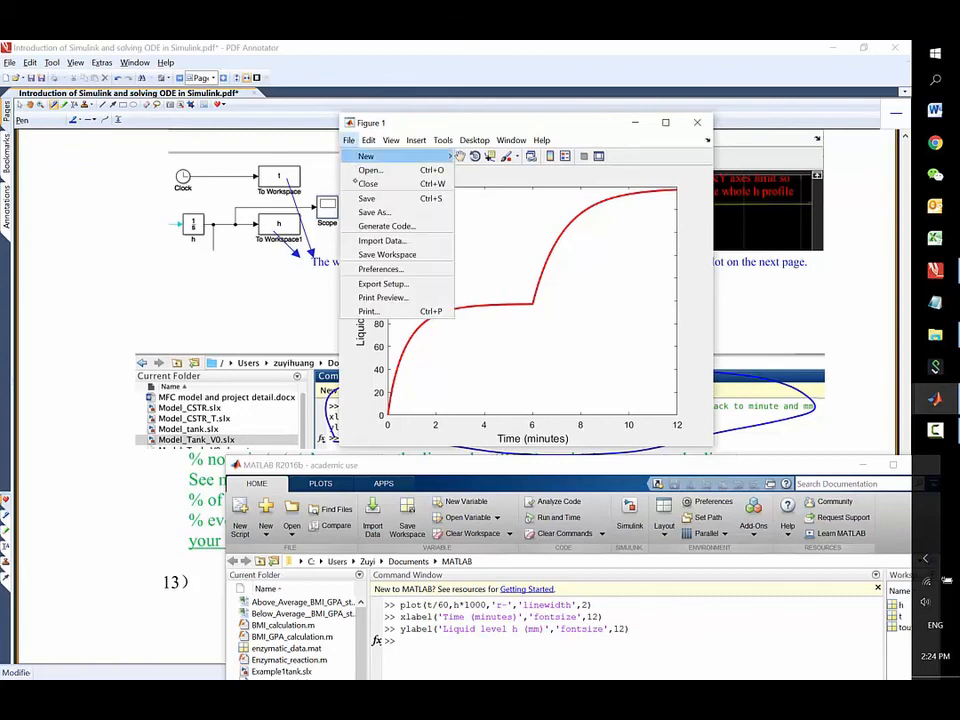
{"action": "left_click", "coordinate": [405, 284]}
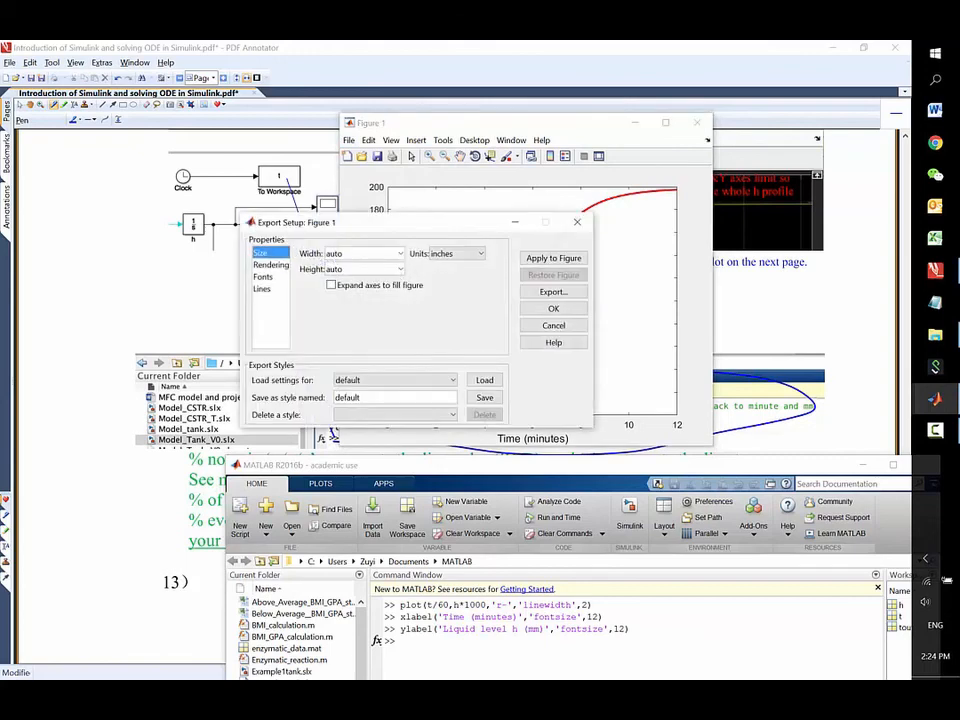
{"action": "left_click", "coordinate": [272, 264]}
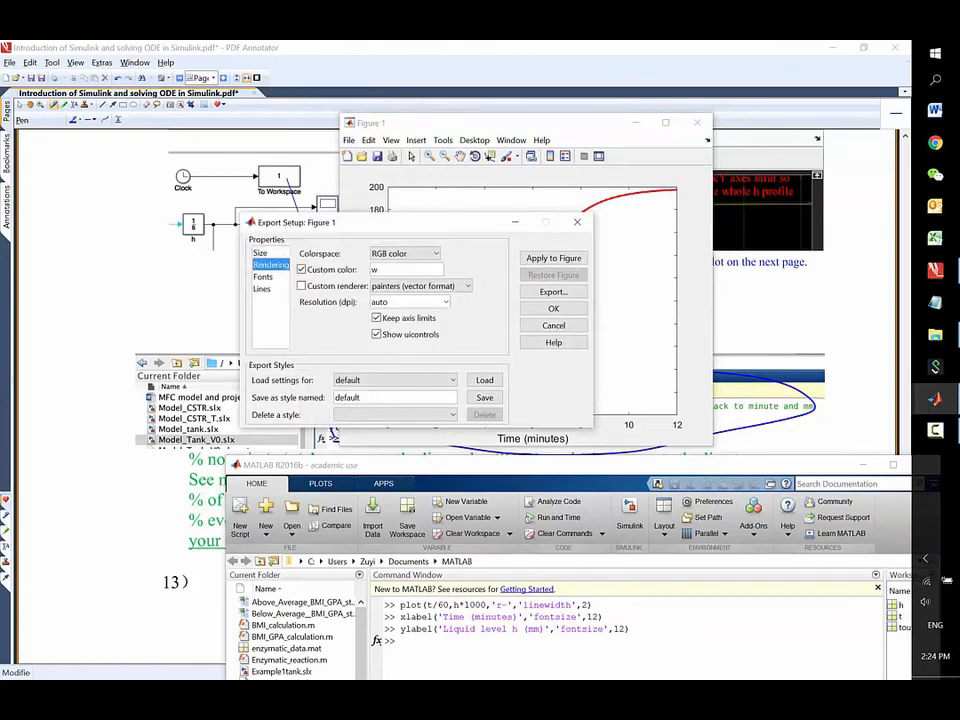
{"action": "left_click", "coordinate": [410, 301]}
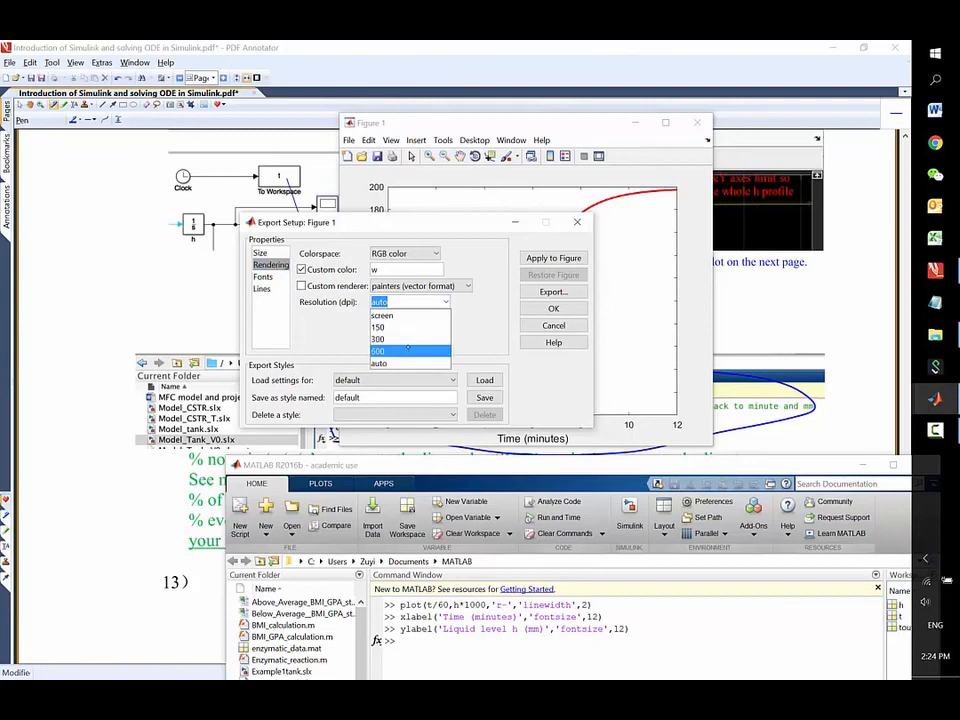
{"action": "left_click", "coordinate": [392, 339]}
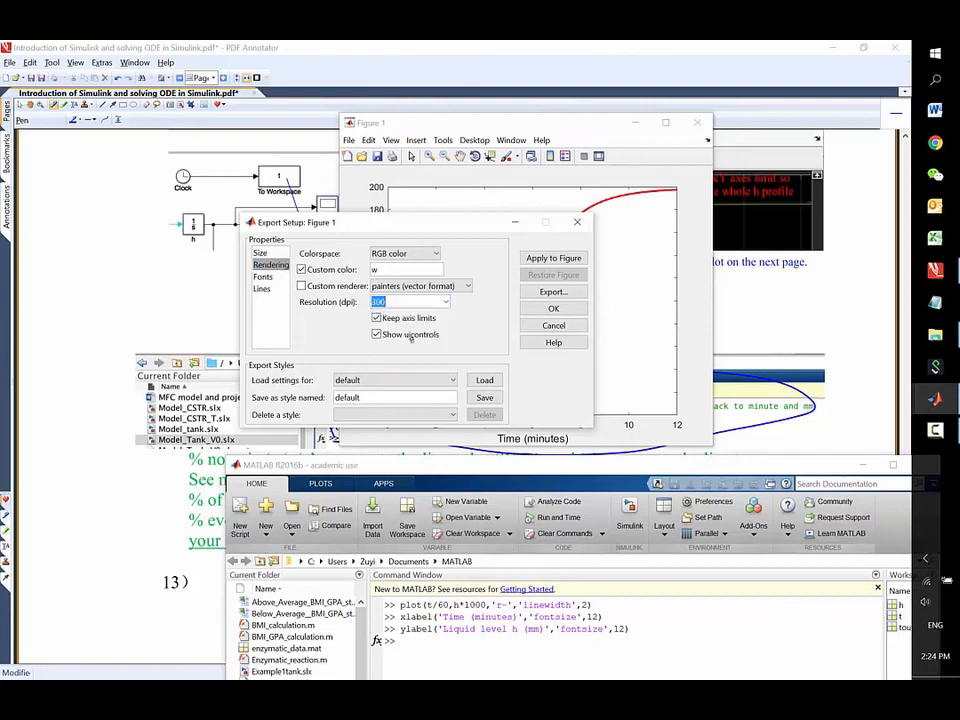
{"action": "left_click", "coordinate": [446, 301]}
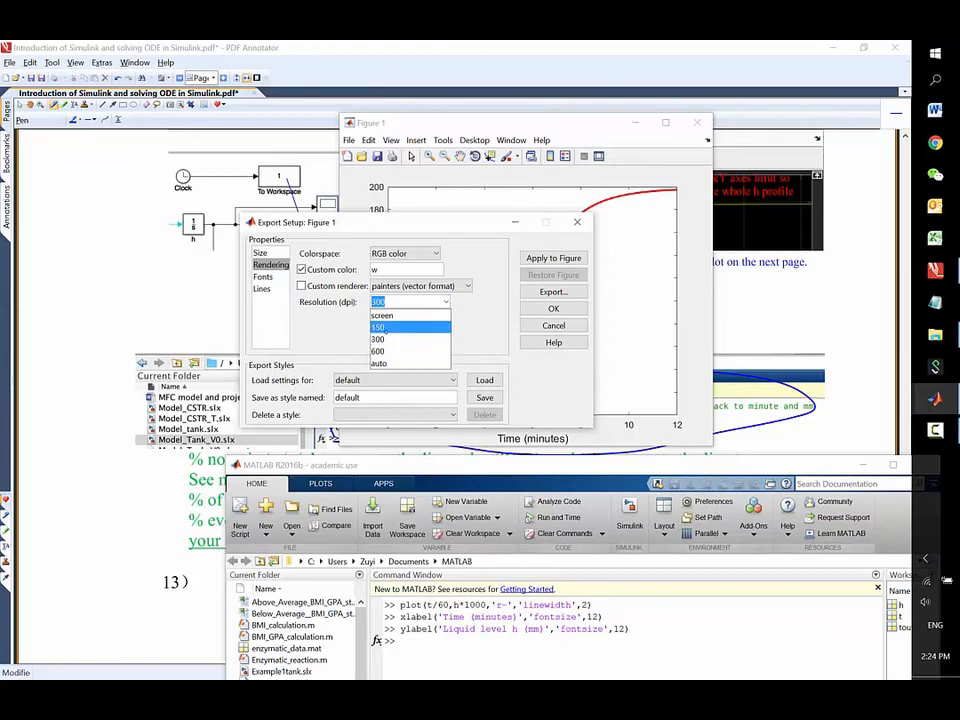
{"action": "left_click", "coordinate": [397, 339]}
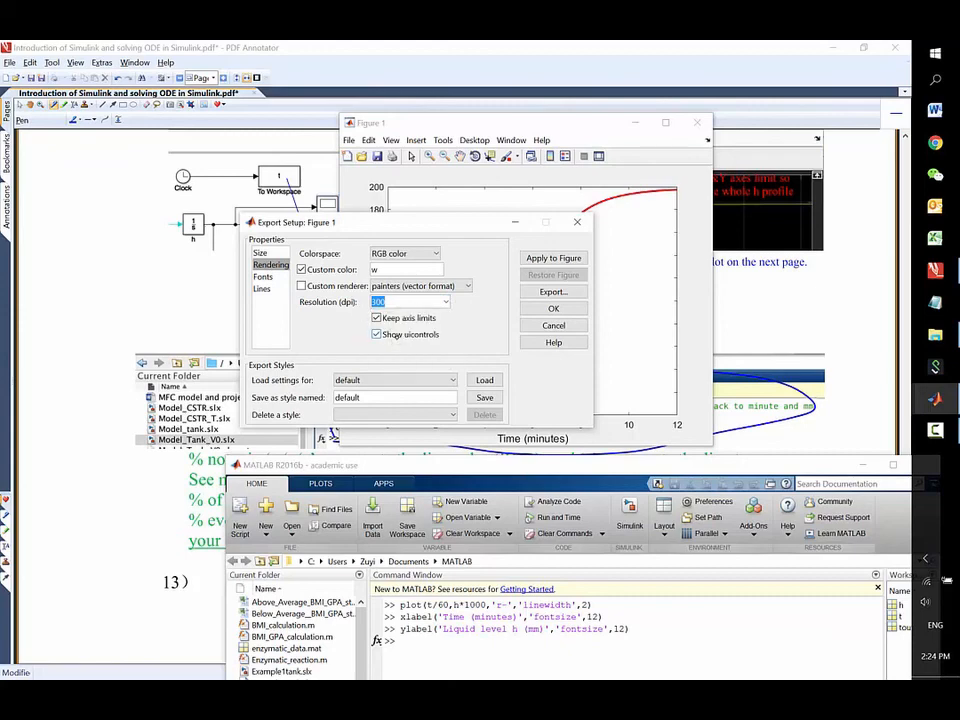
{"action": "left_click", "coordinate": [553, 292]}
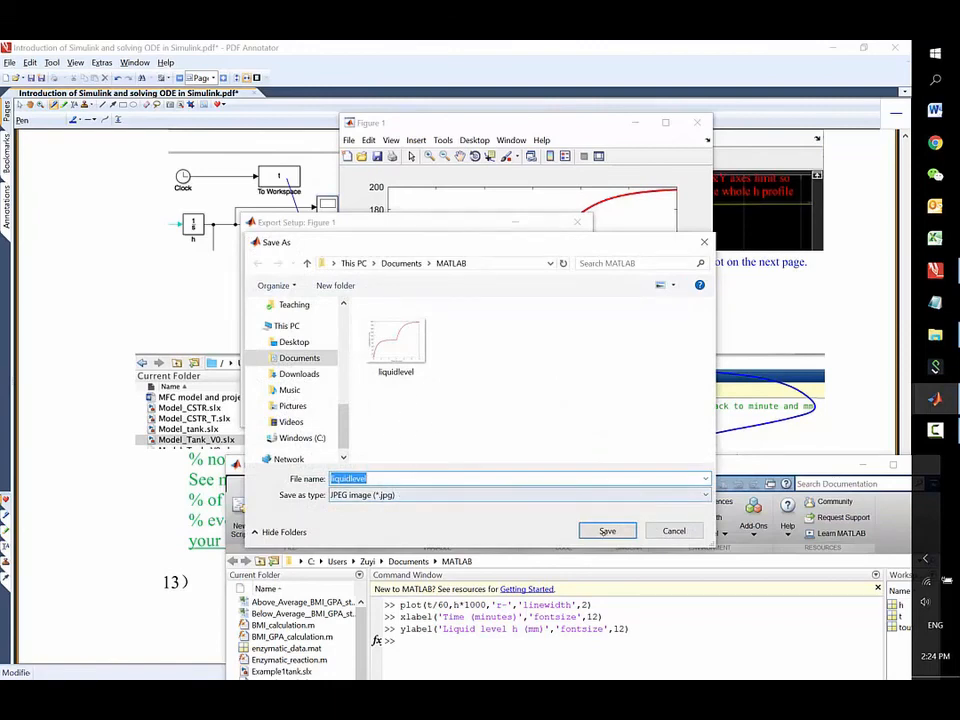
{"action": "left_click", "coordinate": [603, 532]}
{"action": "left_click", "coordinate": [486, 366]}
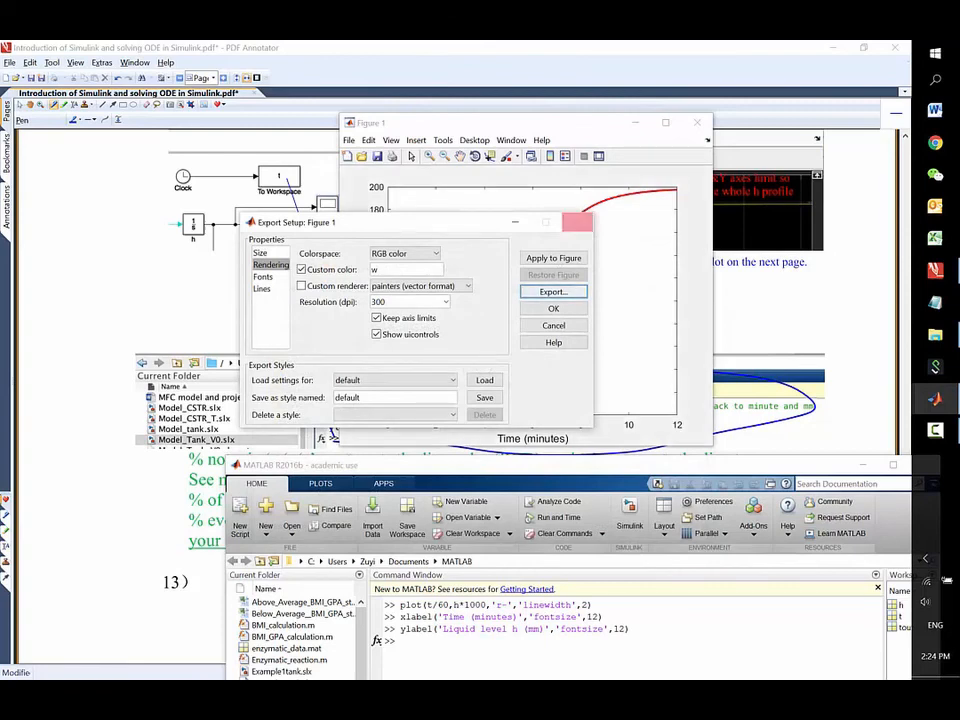
{"action": "left_click", "coordinate": [577, 221]}
Return to the PDF guide and circle the "Practice problem:" heading on page 8 with the pen.
{"action": "left_click", "coordinate": [879, 390]}
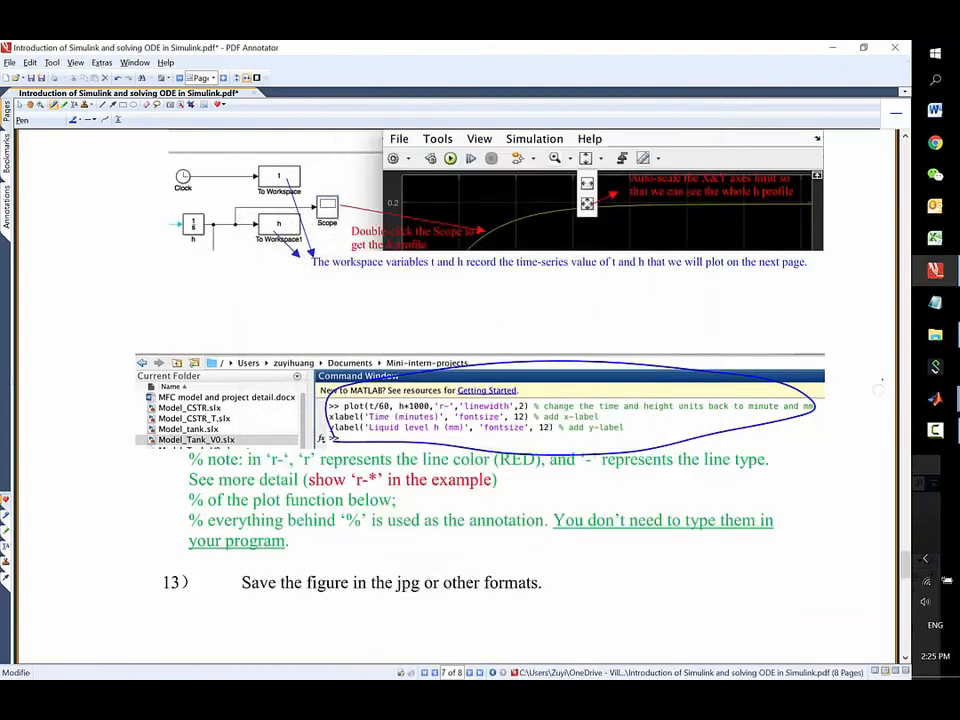
{"action": "scroll", "coordinate": [460, 390], "scroll_direction": "down", "scroll_amount": 10}
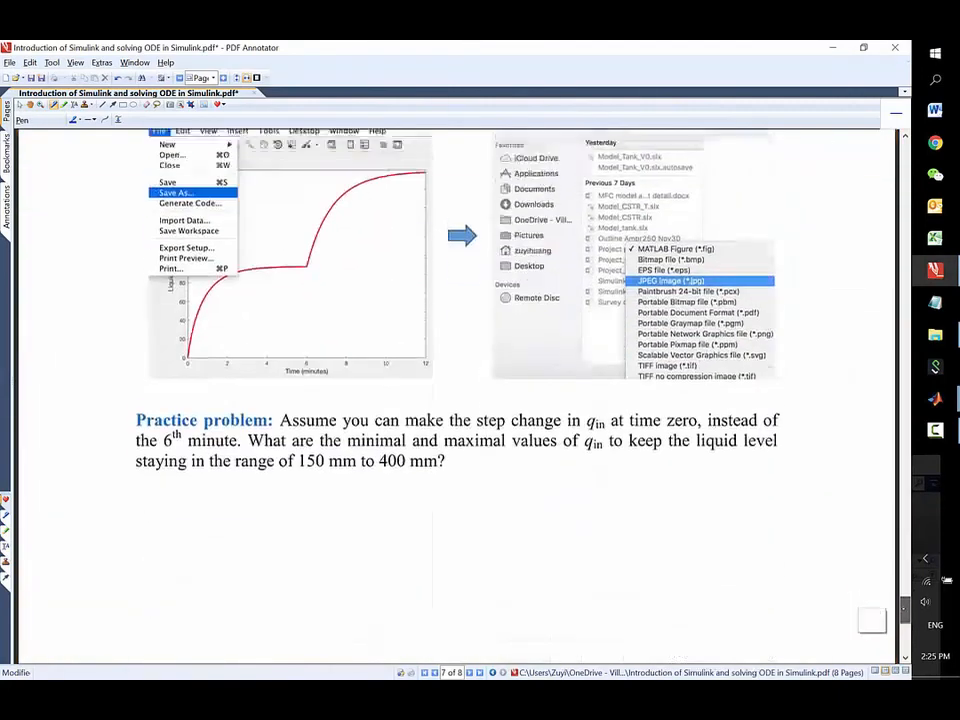
{"action": "left_click_drag", "start_coordinate": [905, 609], "coordinate": [905, 608]}
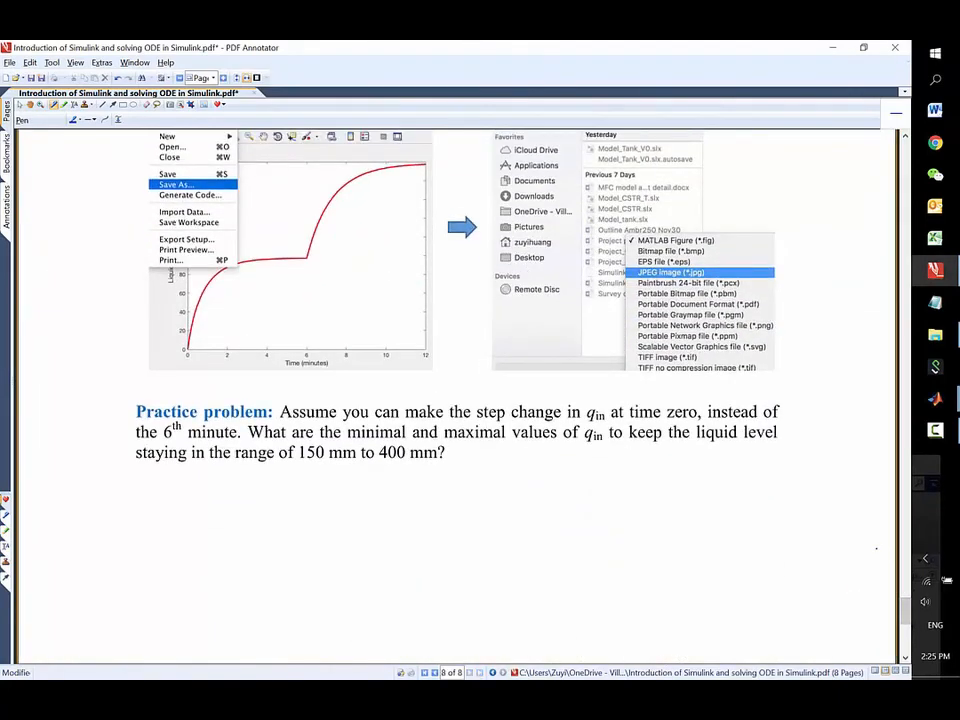
{"action": "mouse_move", "coordinate": [150, 397]}
{"action": "left_mouse_down"}
{"action": "mouse_move", "coordinate": [168, 425]}
{"action": "mouse_move", "coordinate": [276, 414]}
{"action": "mouse_move", "coordinate": [127, 404]}
{"action": "left_mouse_up"}
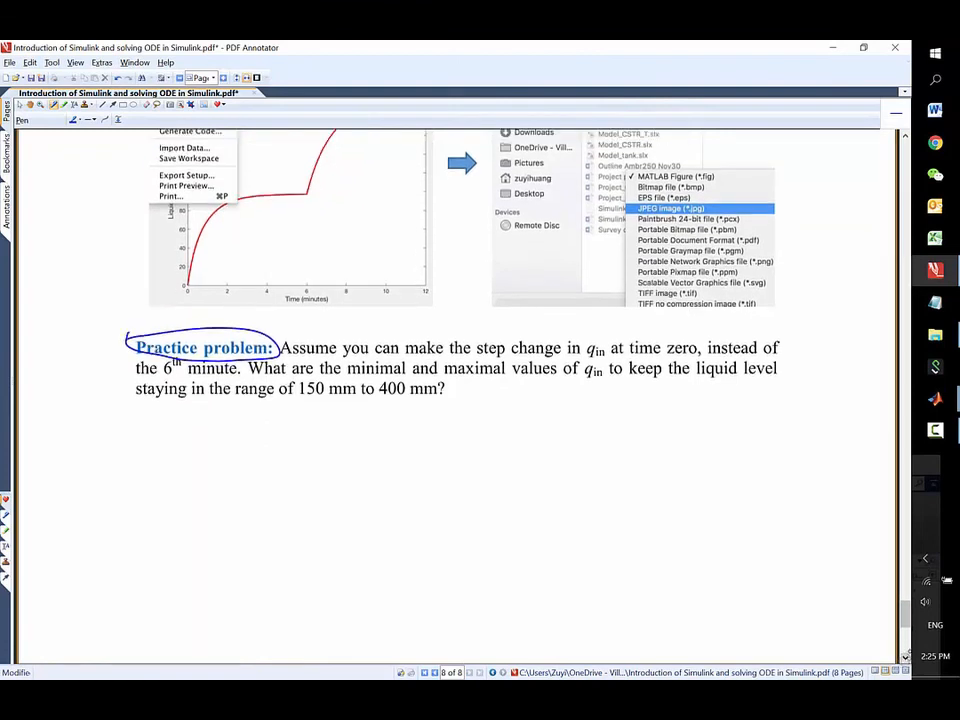
Sketch a pair of blue axes with arrowheads below the practice problem and label the vertical axis qin.
{"action": "scroll", "coordinate": [678, 493], "scroll_direction": "down", "scroll_amount": 1}
{"action": "mouse_move", "coordinate": [226, 424]}
{"action": "left_mouse_down"}
{"action": "mouse_move", "coordinate": [231, 587]}
{"action": "mouse_move", "coordinate": [240, 430]}
{"action": "left_mouse_up"}
{"action": "mouse_move", "coordinate": [171, 551]}
{"action": "left_mouse_down"}
{"action": "mouse_move", "coordinate": [420, 547]}
{"action": "mouse_move", "coordinate": [421, 559]}
{"action": "left_mouse_up"}
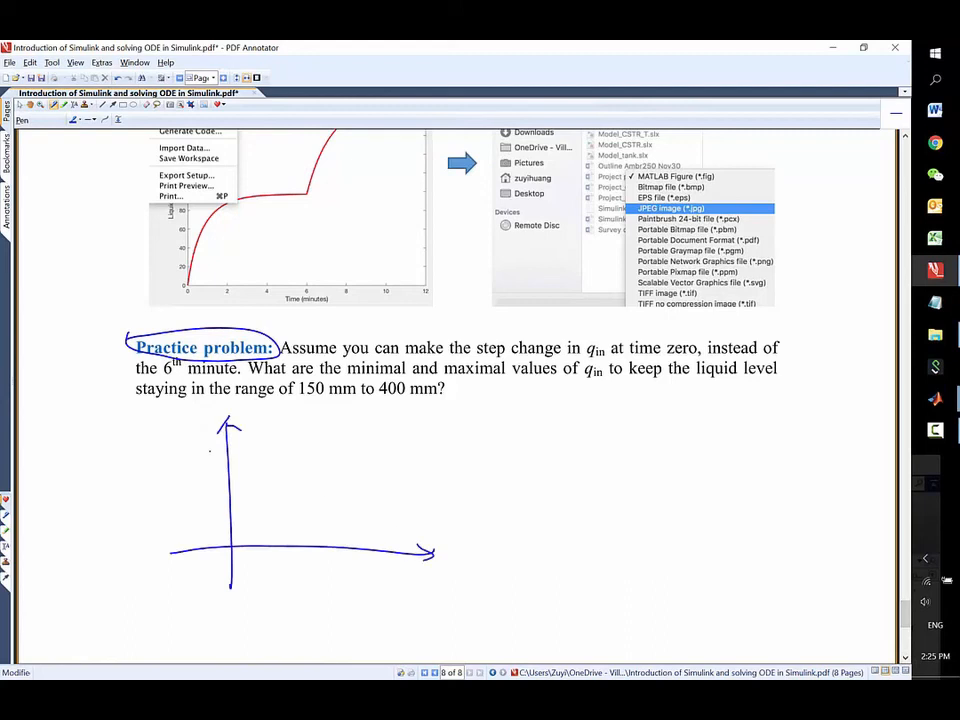
{"action": "mouse_move", "coordinate": [163, 421]}
{"action": "left_mouse_down"}
{"action": "mouse_move", "coordinate": [156, 431]}
{"action": "mouse_move", "coordinate": [167, 446]}
{"action": "mouse_move", "coordinate": [178, 443]}
{"action": "left_mouse_up"}
{"action": "left_click_drag", "start_coordinate": [184, 426], "coordinate": [193, 440]}
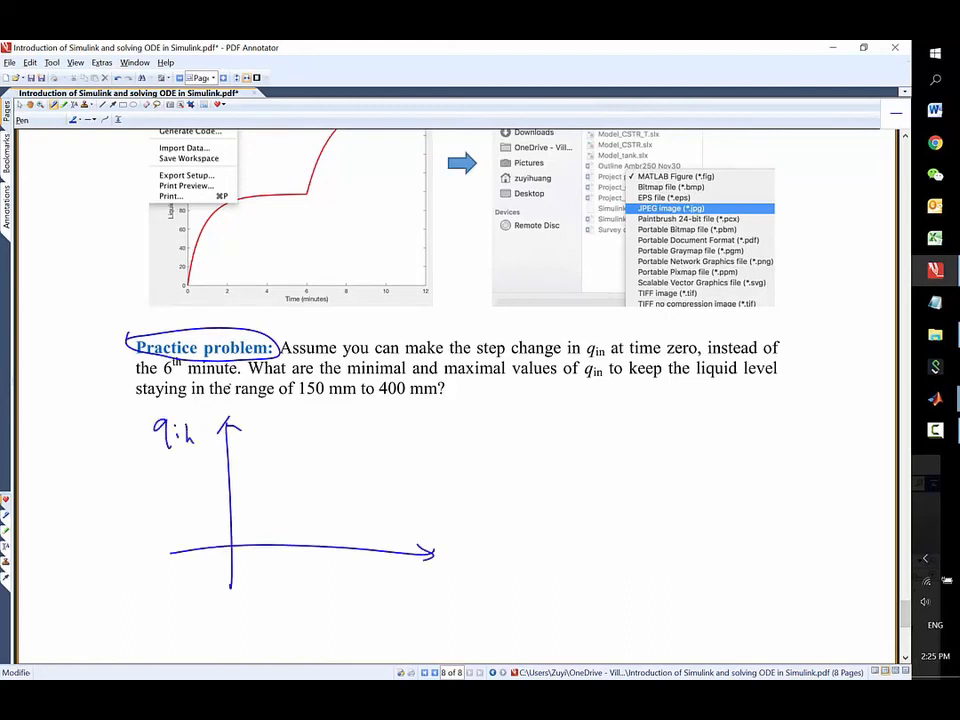
Draw a magenta step change on the qin axes, rising at time zero, and label its levels 0.0035 and qin.
{"action": "left_click", "coordinate": [77, 120]}
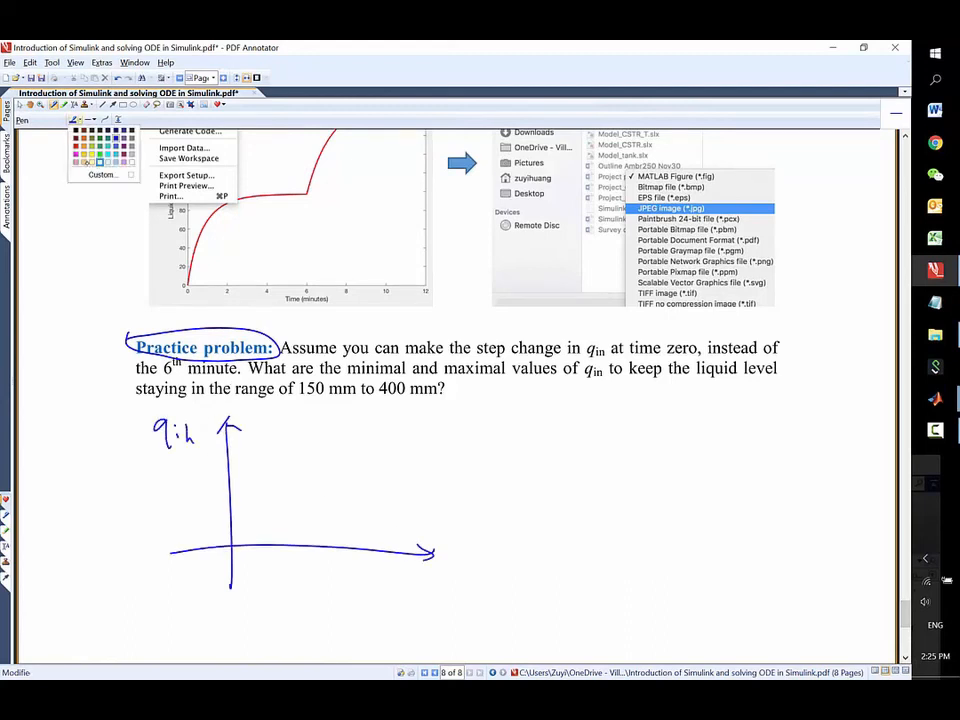
{"action": "left_click", "coordinate": [73, 153]}
{"action": "mouse_move", "coordinate": [168, 549]}
{"action": "left_mouse_down"}
{"action": "mouse_move", "coordinate": [232, 548]}
{"action": "mouse_move", "coordinate": [230, 483]}
{"action": "mouse_move", "coordinate": [352, 472]}
{"action": "left_mouse_up"}
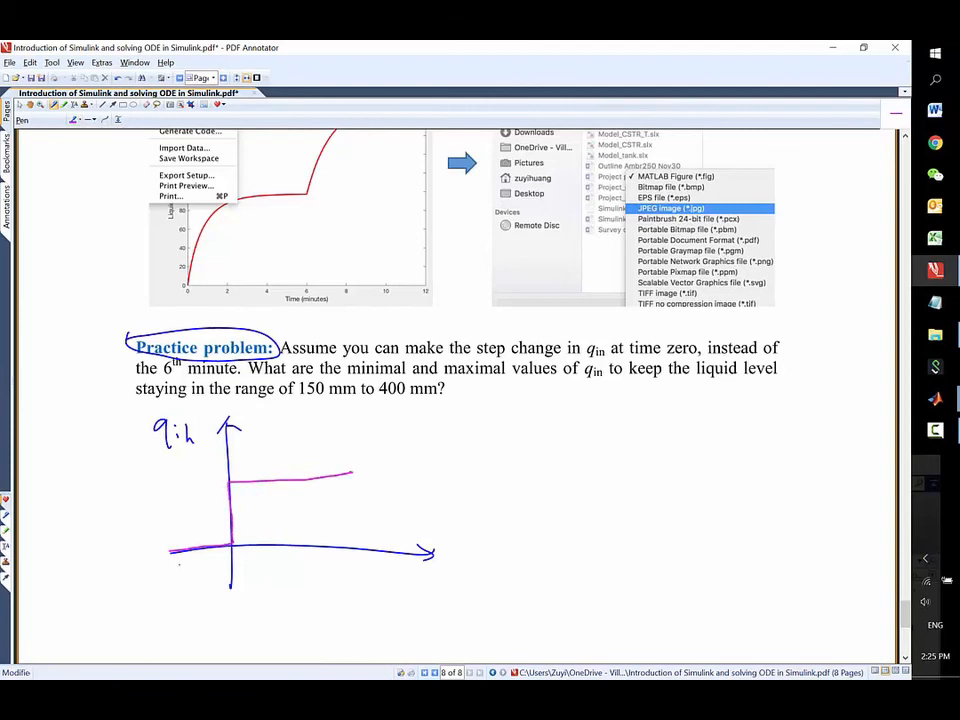
{"action": "left_click_drag", "start_coordinate": [152, 563], "coordinate": [195, 568]}
{"action": "left_click", "coordinate": [163, 571]}
{"action": "mouse_move", "coordinate": [206, 557]}
{"action": "left_mouse_down"}
{"action": "mouse_move", "coordinate": [208, 567]}
{"action": "mouse_move", "coordinate": [218, 557]}
{"action": "left_mouse_up"}
{"action": "mouse_move", "coordinate": [369, 462]}
{"action": "left_mouse_down"}
{"action": "mouse_move", "coordinate": [366, 479]}
{"action": "mouse_move", "coordinate": [401, 479]}
{"action": "left_mouse_up"}
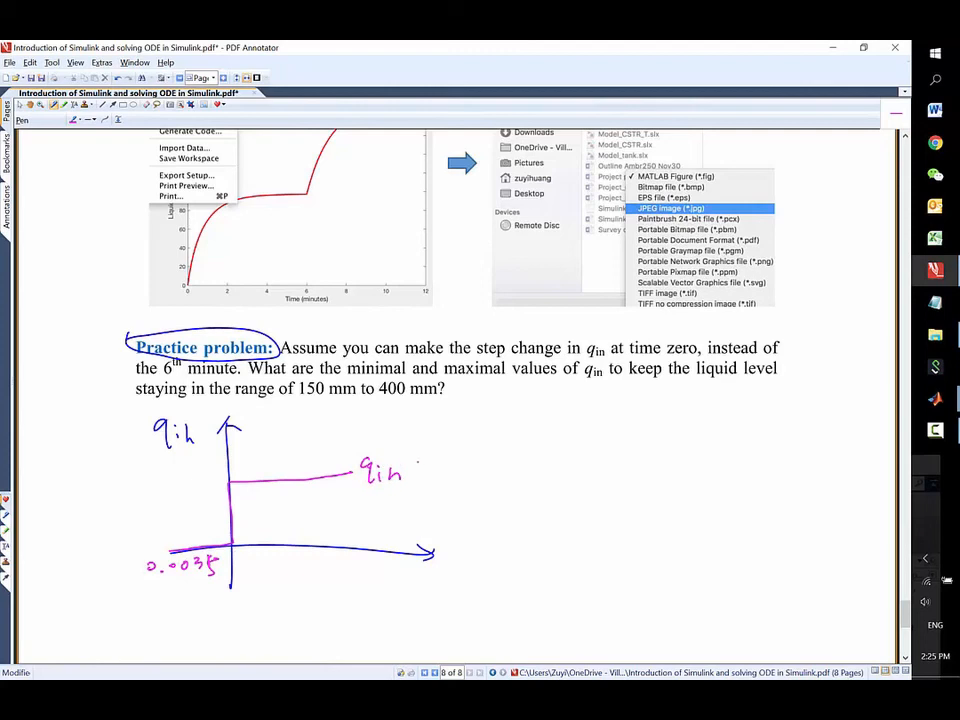
Sketch a second pair of magenta axes with a rising response curve labelled 400mm and an arrow leading back from that level.
{"action": "mouse_move", "coordinate": [577, 425]}
{"action": "left_mouse_down"}
{"action": "mouse_move", "coordinate": [588, 590]}
{"action": "mouse_move", "coordinate": [596, 442]}
{"action": "left_mouse_up"}
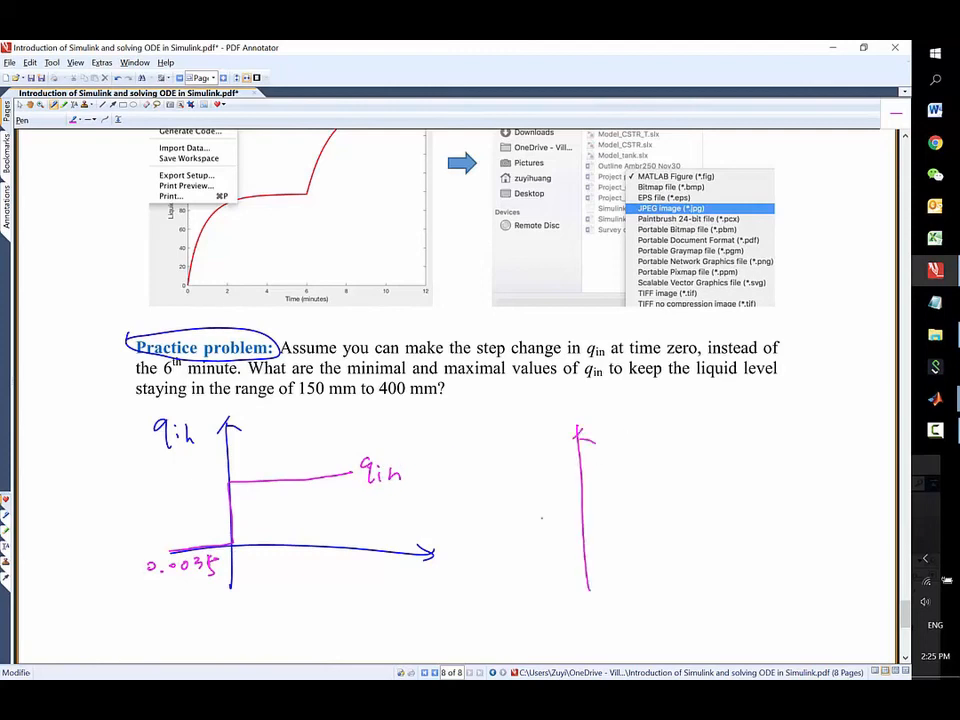
{"action": "mouse_move", "coordinate": [520, 553]}
{"action": "left_mouse_down"}
{"action": "mouse_move", "coordinate": [766, 565]}
{"action": "mouse_move", "coordinate": [752, 569]}
{"action": "left_mouse_up"}
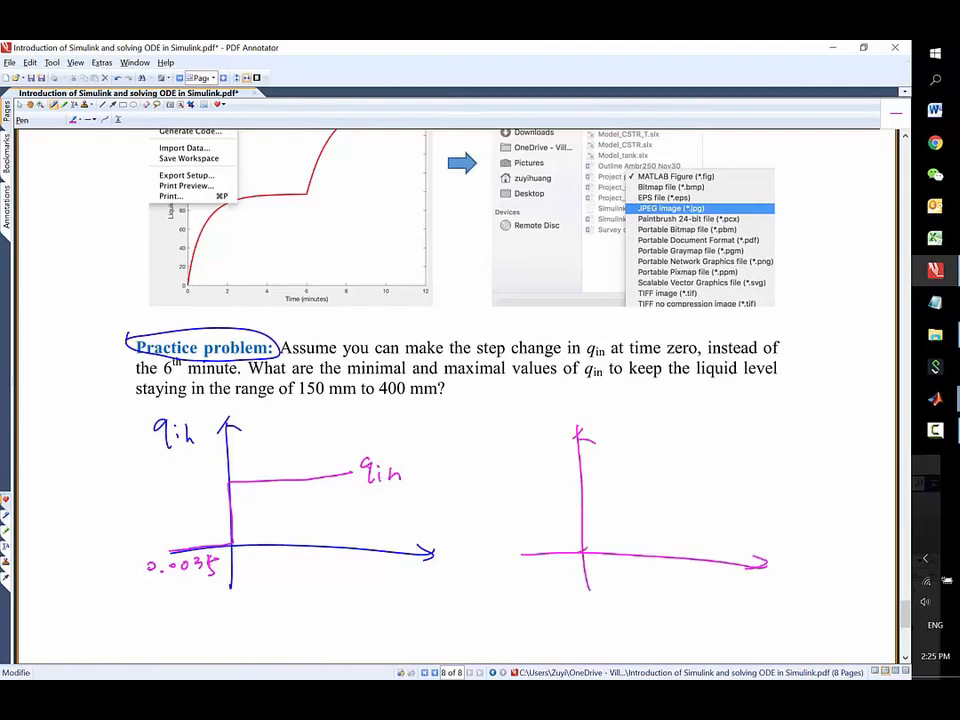
{"action": "mouse_move", "coordinate": [584, 550]}
{"action": "left_mouse_down"}
{"action": "mouse_move", "coordinate": [602, 507]}
{"action": "mouse_move", "coordinate": [712, 466]}
{"action": "left_mouse_up"}
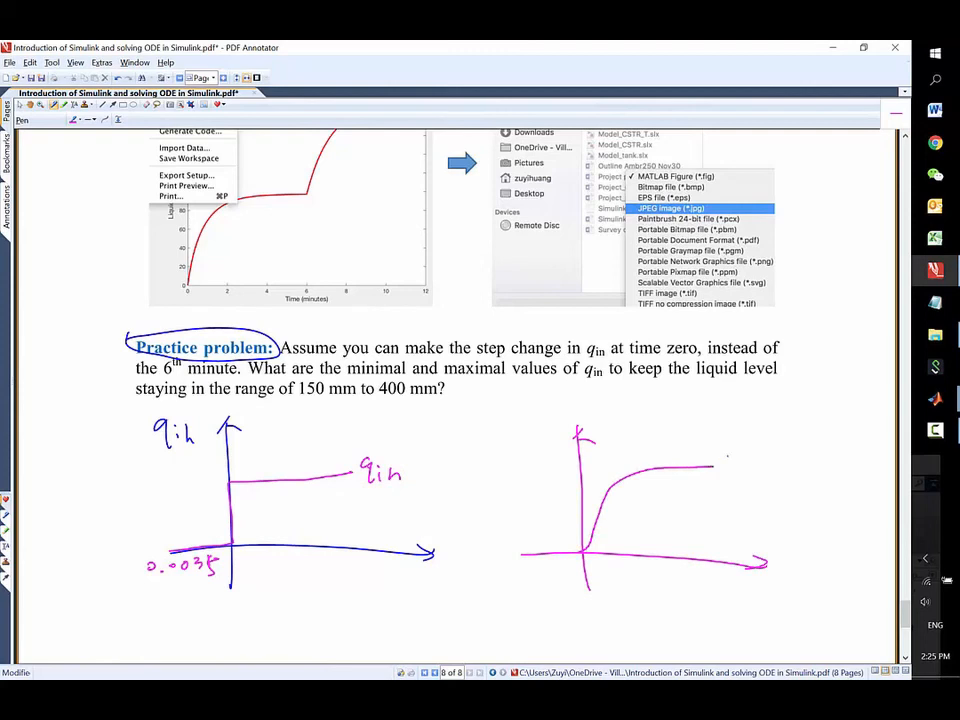
{"action": "mouse_move", "coordinate": [727, 458]}
{"action": "left_mouse_down"}
{"action": "mouse_move", "coordinate": [738, 472]}
{"action": "mouse_move", "coordinate": [821, 466]}
{"action": "left_mouse_up"}
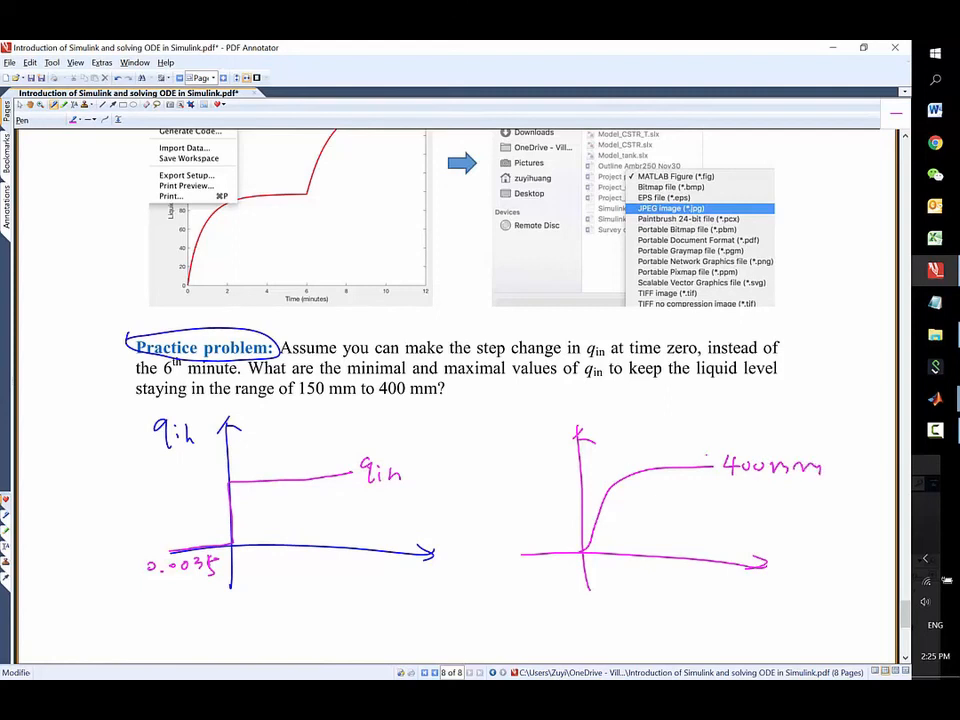
{"action": "left_click_drag", "start_coordinate": [720, 457], "coordinate": [484, 465]}
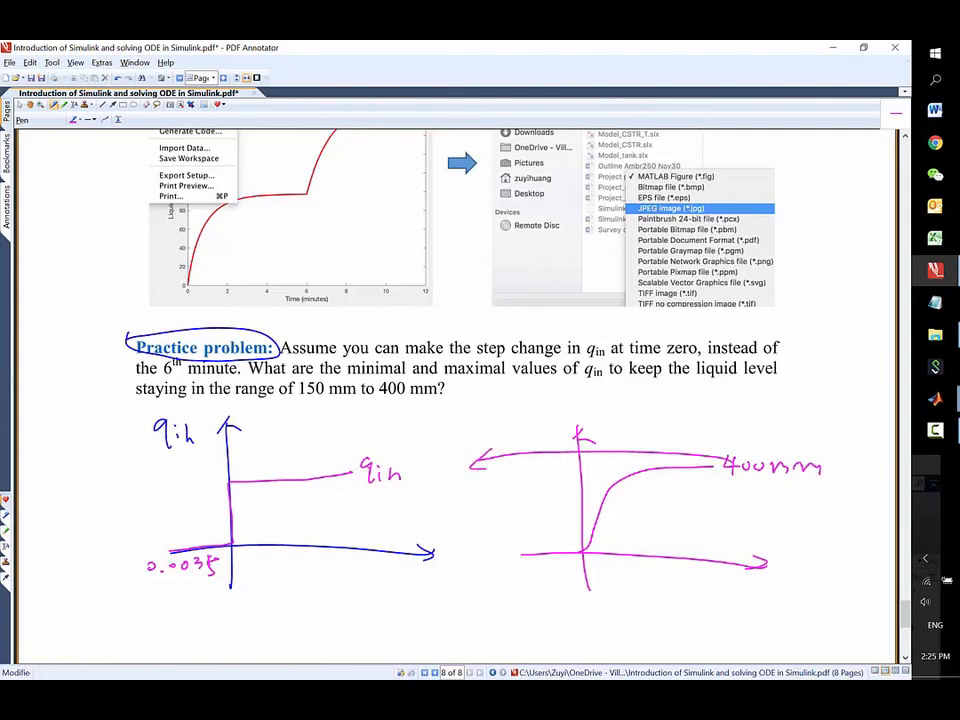
Switch the pen to blue, write 150 mm below the 400mm label, and draw an arrow from it back across the vertical axis.
{"action": "left_click", "coordinate": [77, 119]}
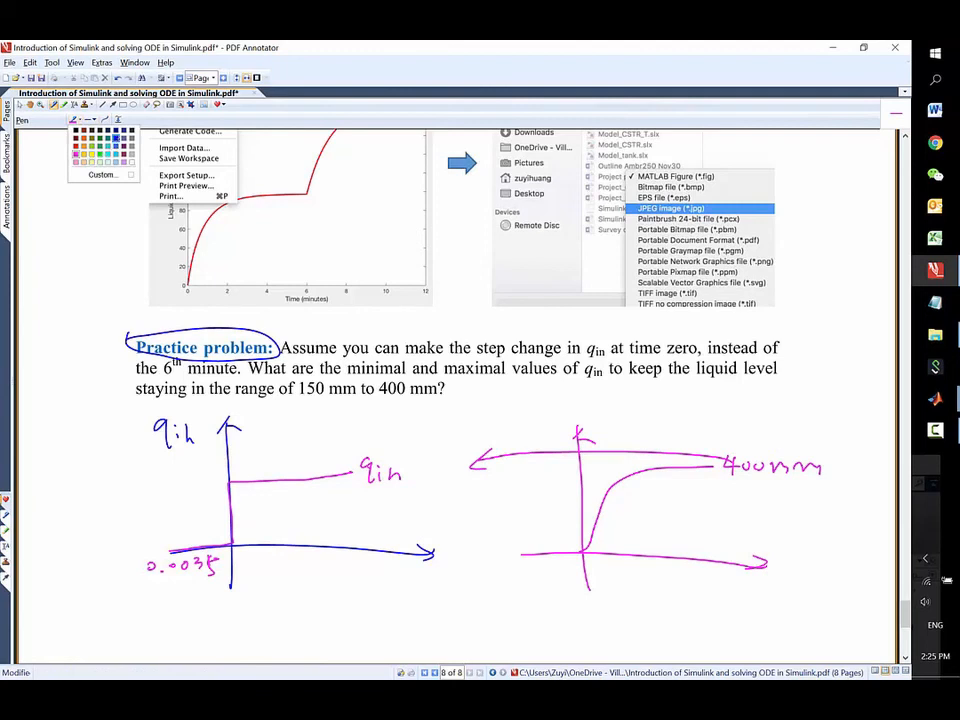
{"action": "left_click", "coordinate": [117, 136]}
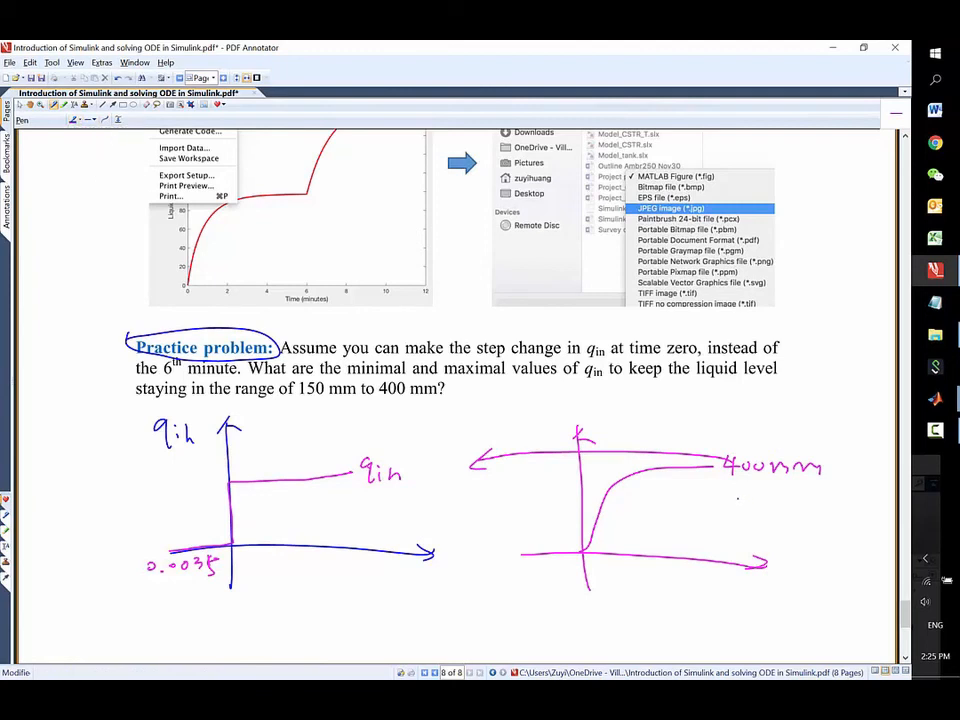
{"action": "left_click_drag", "start_coordinate": [737, 500], "coordinate": [739, 515]}
{"action": "mouse_move", "coordinate": [761, 500]}
{"action": "left_mouse_down"}
{"action": "mouse_move", "coordinate": [750, 514]}
{"action": "mouse_move", "coordinate": [776, 503]}
{"action": "mouse_move", "coordinate": [836, 515]}
{"action": "left_mouse_up"}
{"action": "mouse_move", "coordinate": [726, 511]}
{"action": "left_mouse_down"}
{"action": "mouse_move", "coordinate": [511, 508]}
{"action": "mouse_move", "coordinate": [525, 516]}
{"action": "left_mouse_up"}
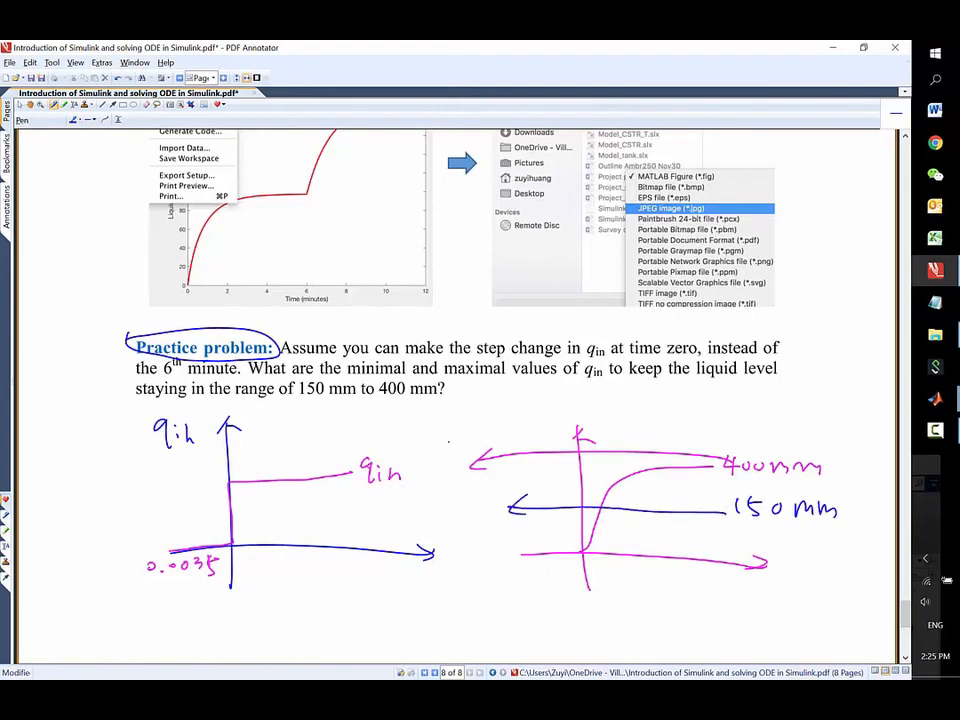
Write "? qin" in blue beside the arrowheads of both the 400mm and 150 mm level lines.
{"action": "mouse_move", "coordinate": [440, 430]}
{"action": "left_mouse_down"}
{"action": "mouse_move", "coordinate": [445, 446]}
{"action": "mouse_move", "coordinate": [468, 452]}
{"action": "mouse_move", "coordinate": [503, 446]}
{"action": "left_mouse_up"}
{"action": "mouse_move", "coordinate": [449, 492]}
{"action": "left_mouse_down"}
{"action": "mouse_move", "coordinate": [456, 512]}
{"action": "mouse_move", "coordinate": [510, 500]}
{"action": "left_mouse_up"}
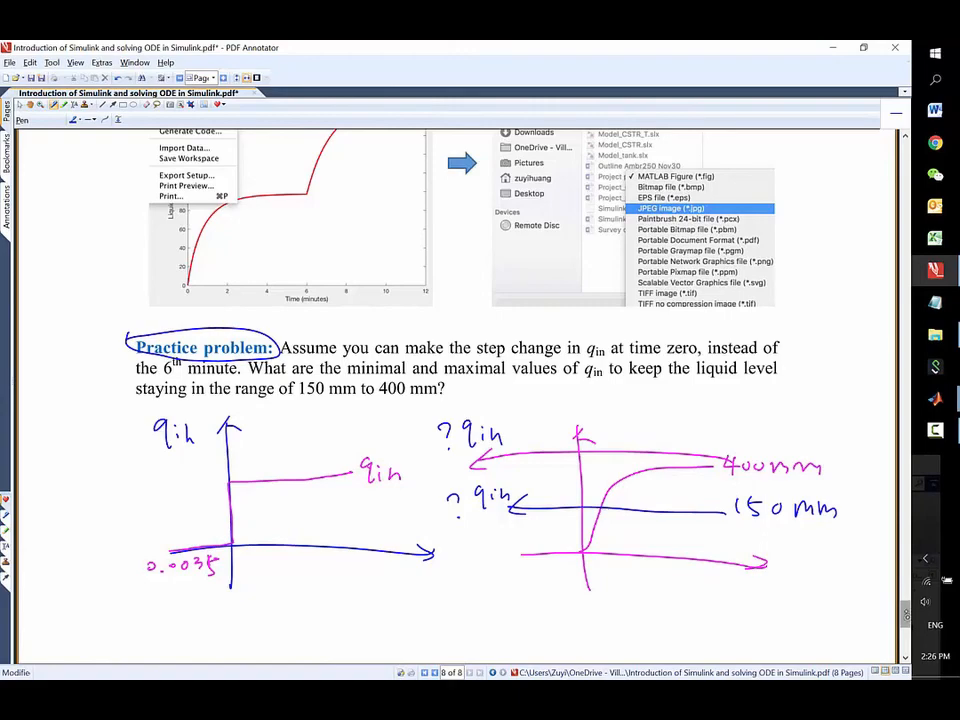
{"action": "mouse_move", "coordinate": [907, 620]}
{"action": "left_mouse_down"}
{"action": "mouse_move", "coordinate": [907, 631]}
{"action": "mouse_move", "coordinate": [907, 606]}
{"action": "mouse_move", "coordinate": [908, 623]}
{"action": "left_mouse_up"}
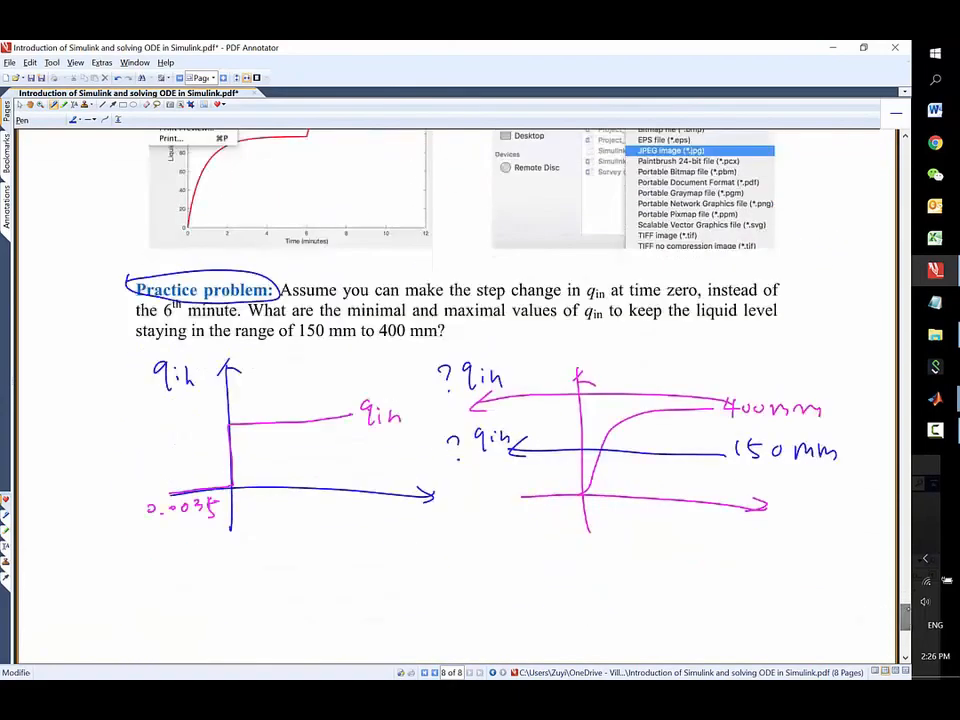